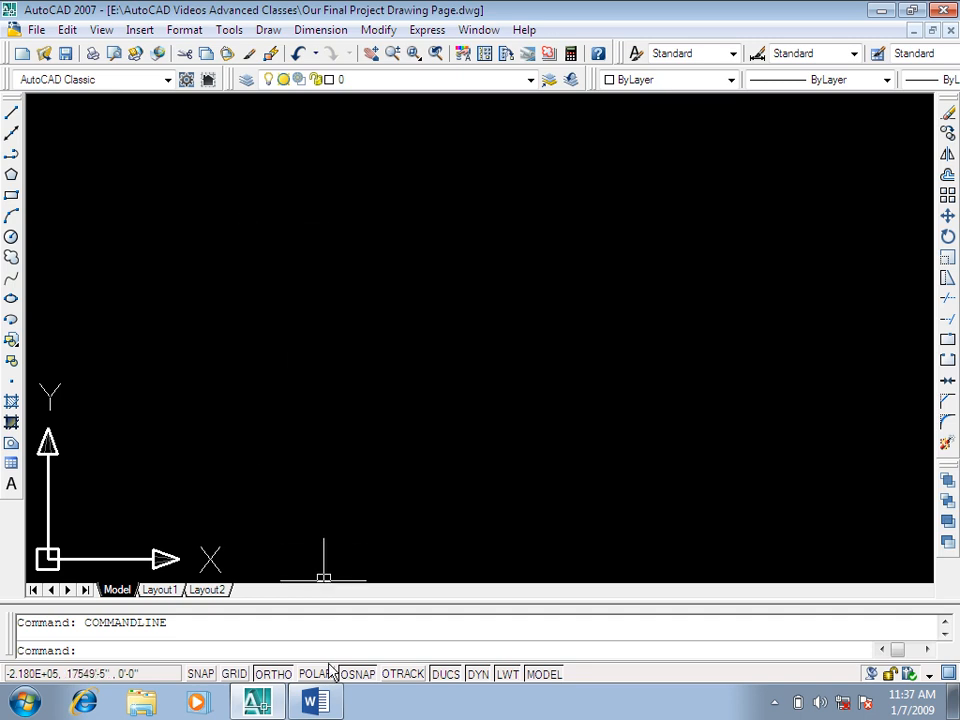
Step: Switch to the Word command list and highlight entry 70, SP (Spelling Check), and the parts of its description
left_click(322, 701)
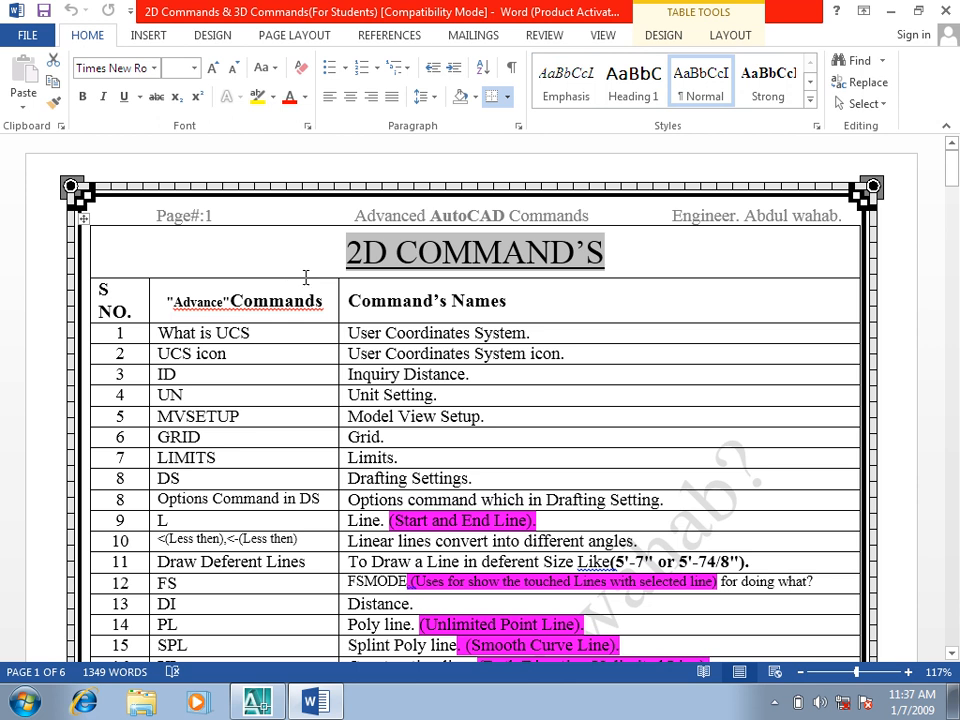
scroll(318, 273, "down", 12)
scroll(318, 273, "down", 12)
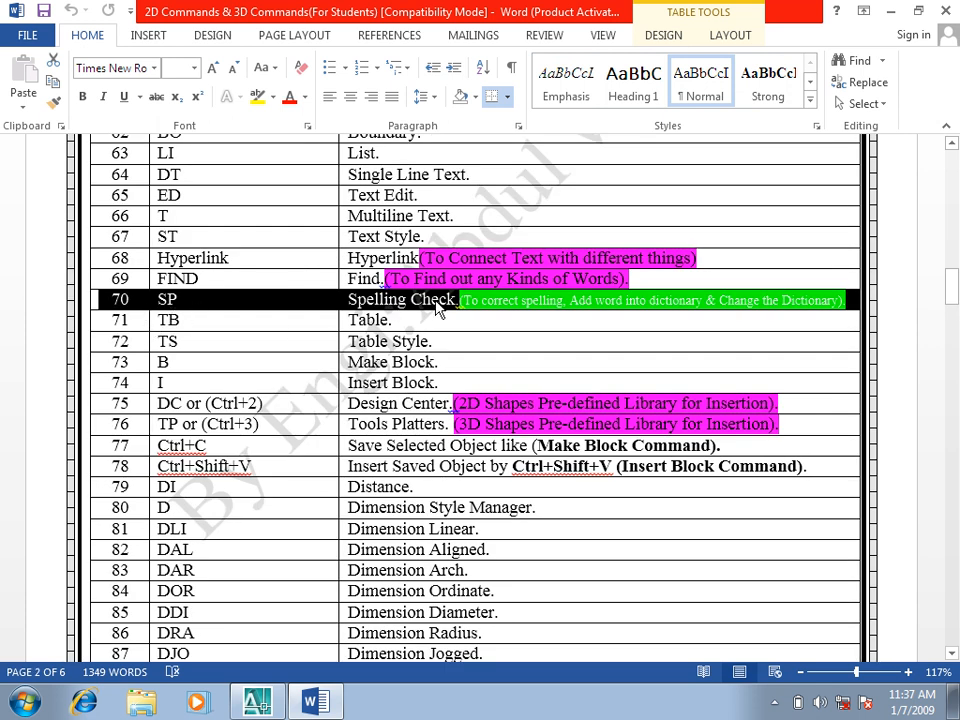
left_click(546, 300)
left_click_drag(568, 300, 701, 289)
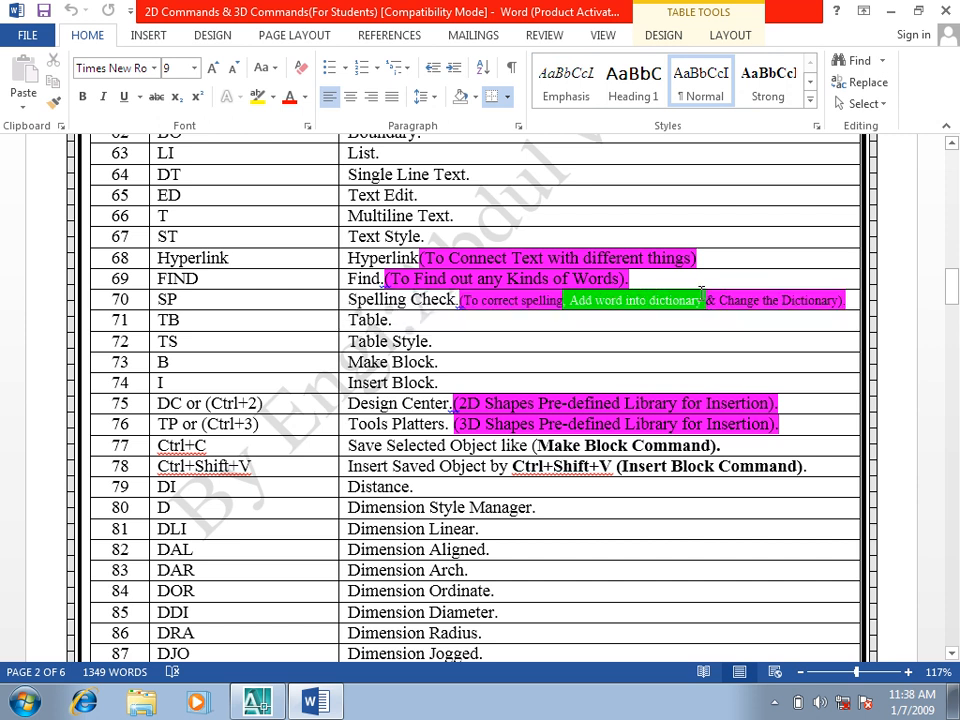
left_click_drag(719, 300, 836, 300)
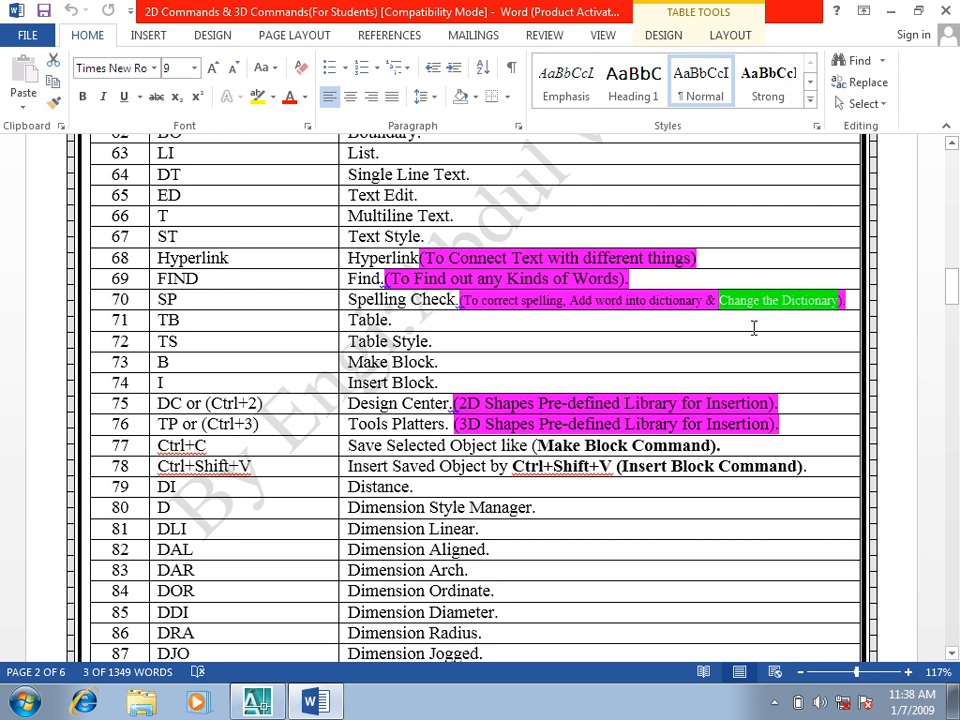
left_click_drag(189, 299, 100, 302)
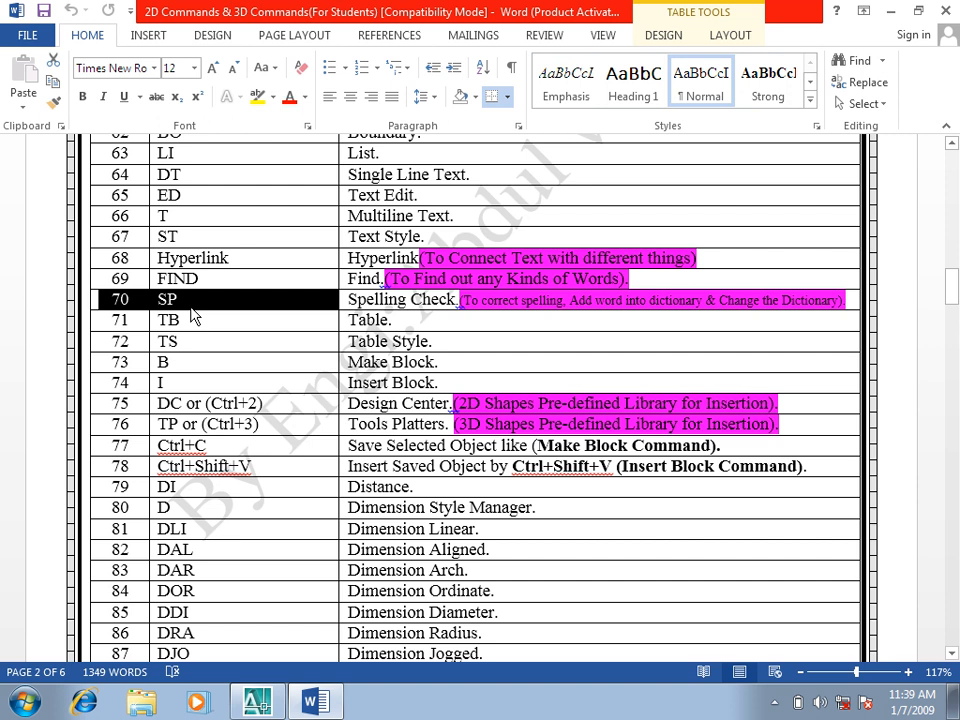
Step: Switch back to AutoCAD and open a multiline text box in the empty drawing area
left_click(257, 702)
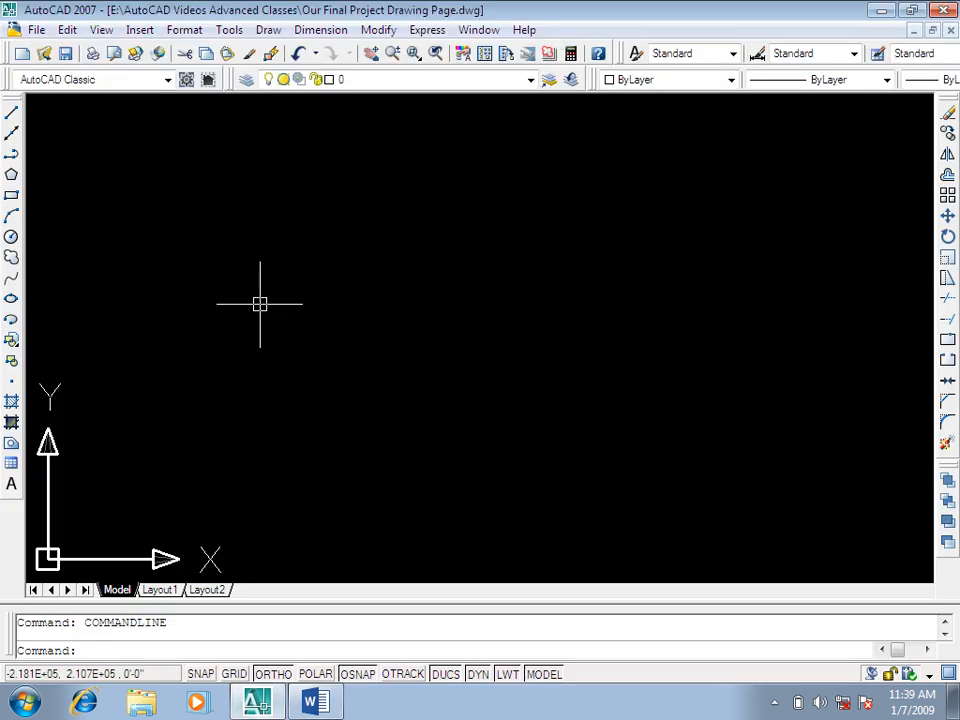
key("Escape")
key("ctrl+9")
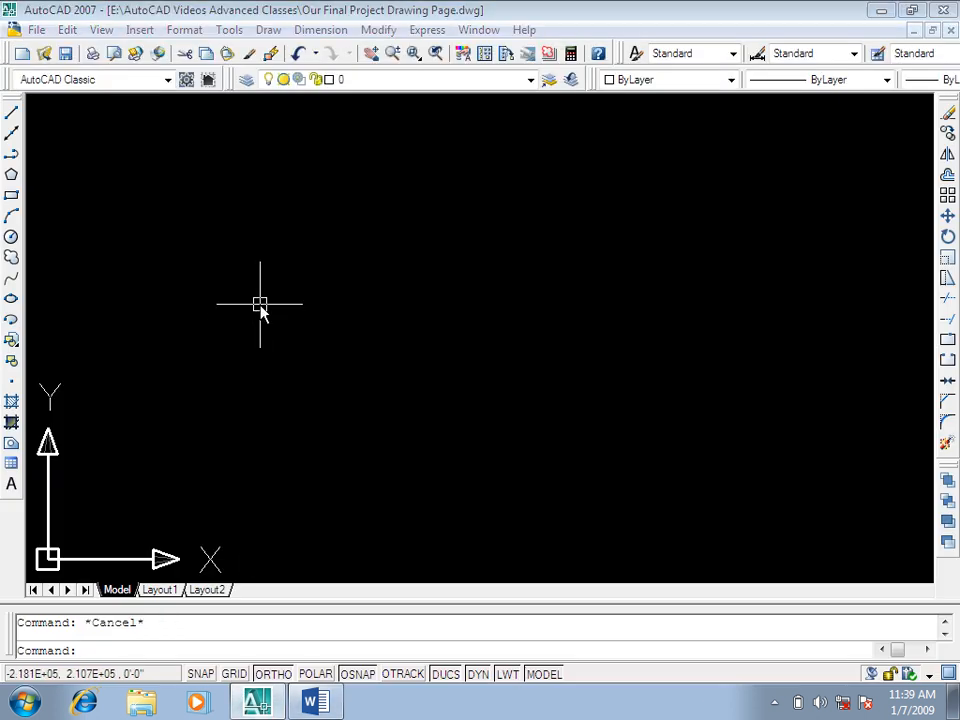
type("mt")
key("Return")
left_click(141, 195)
left_click(300, 340)
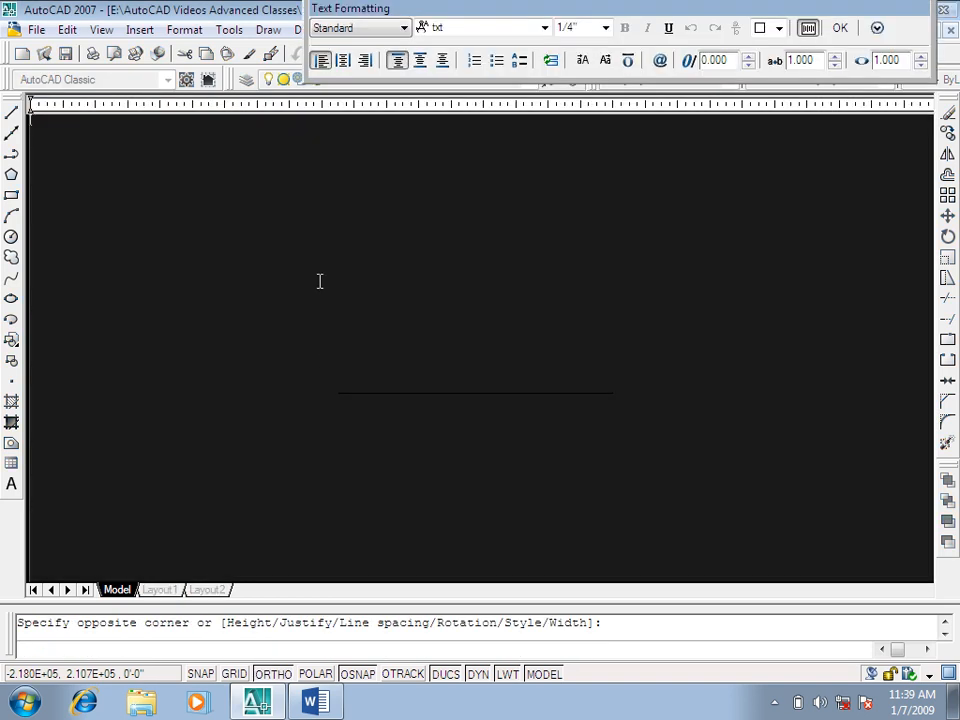
Step: Set the multiline text height to 1' and its font to Verdana
left_click(606, 28)
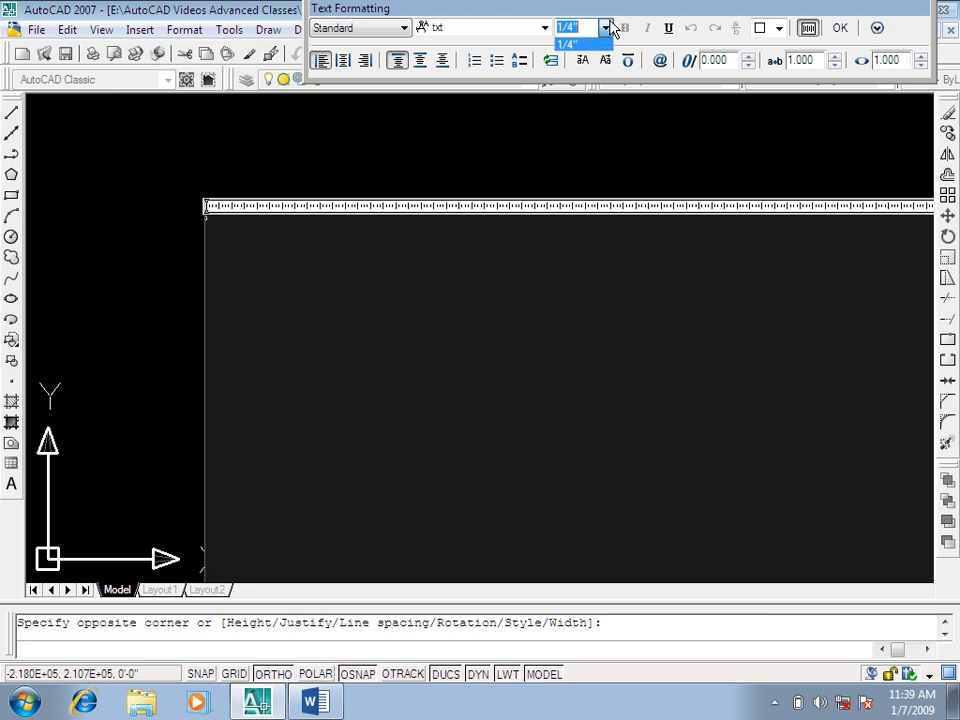
left_click(577, 43)
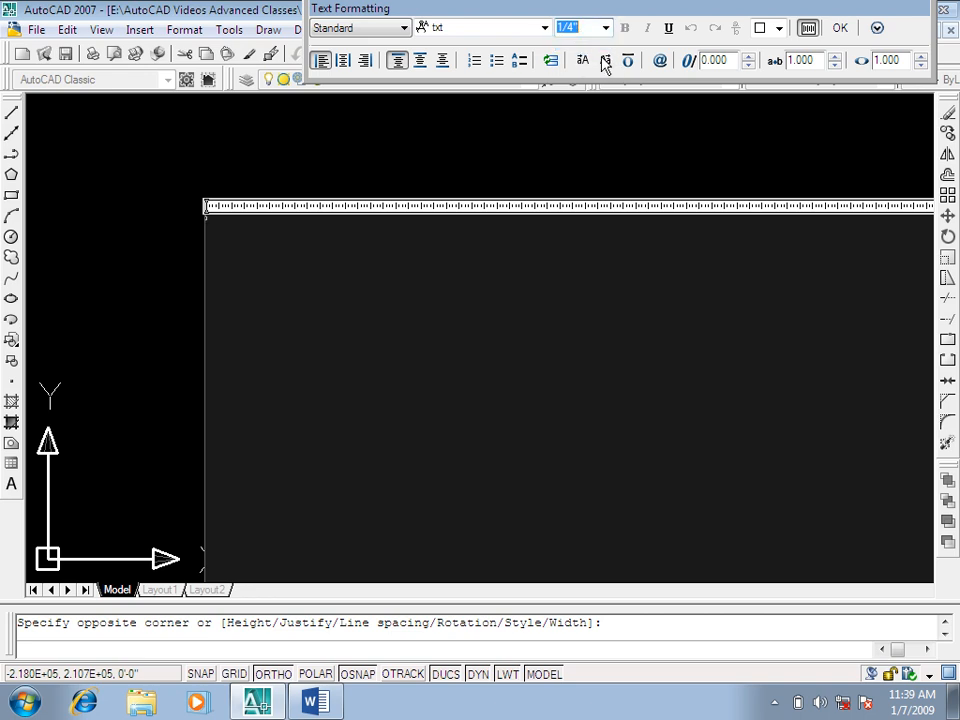
type("1'")
key("Return")
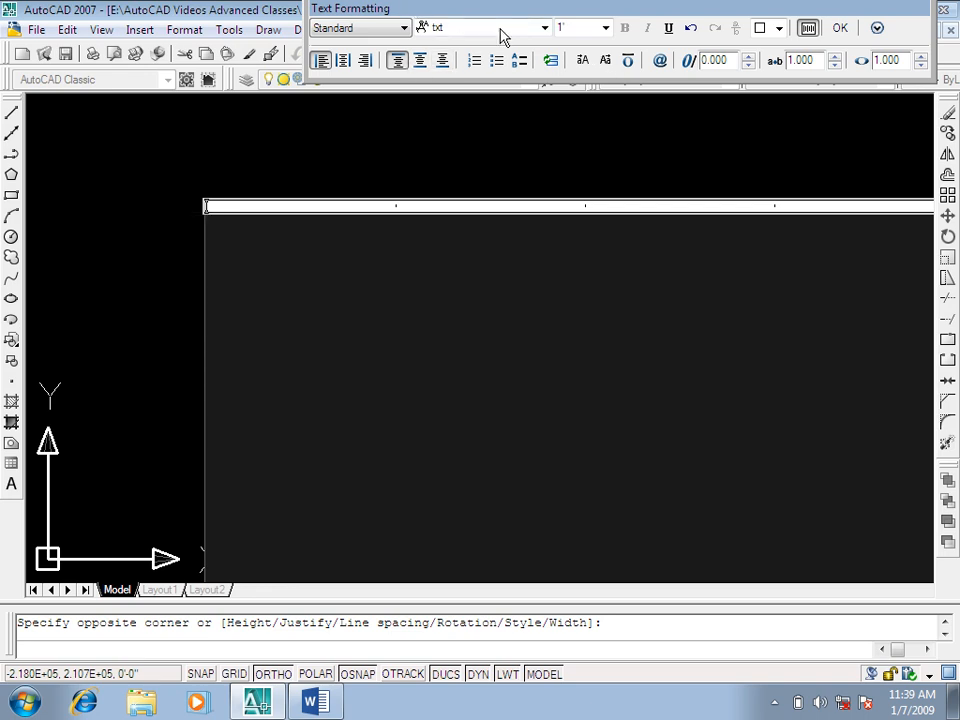
left_click(547, 31)
left_click(526, 98)
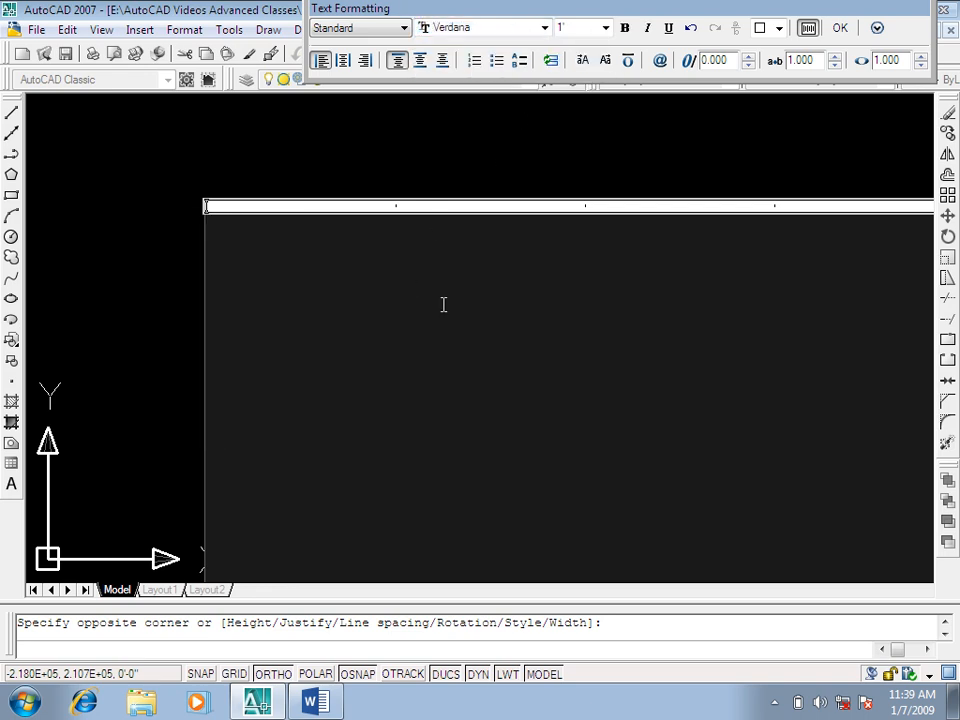
Step: Enter the misspelled word "Profesional" as the text and finish the text object
type("Profesional")
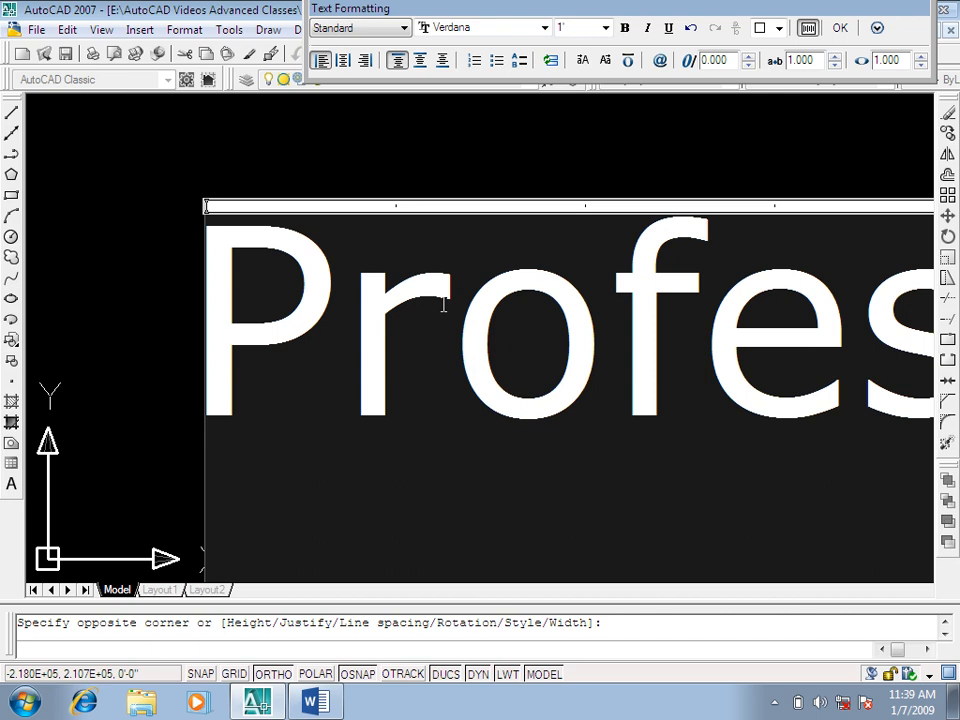
key("ctrl+Return")
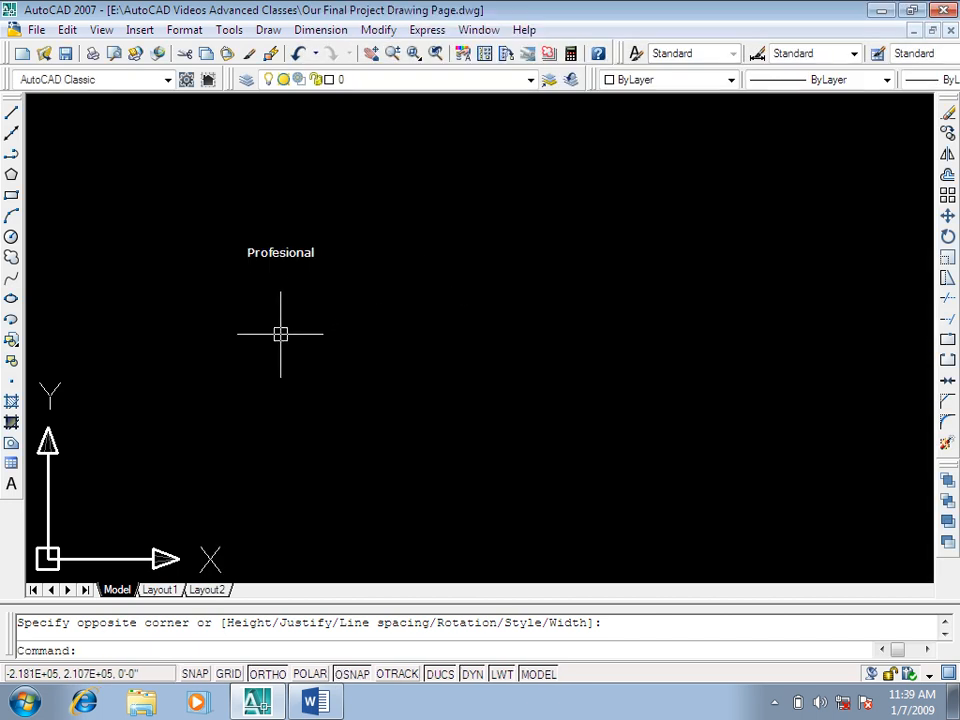
key("Escape")
Step: Copy the "Profesional" text horizontally to the right, leaving a wide gap between the two words
left_click(336, 212)
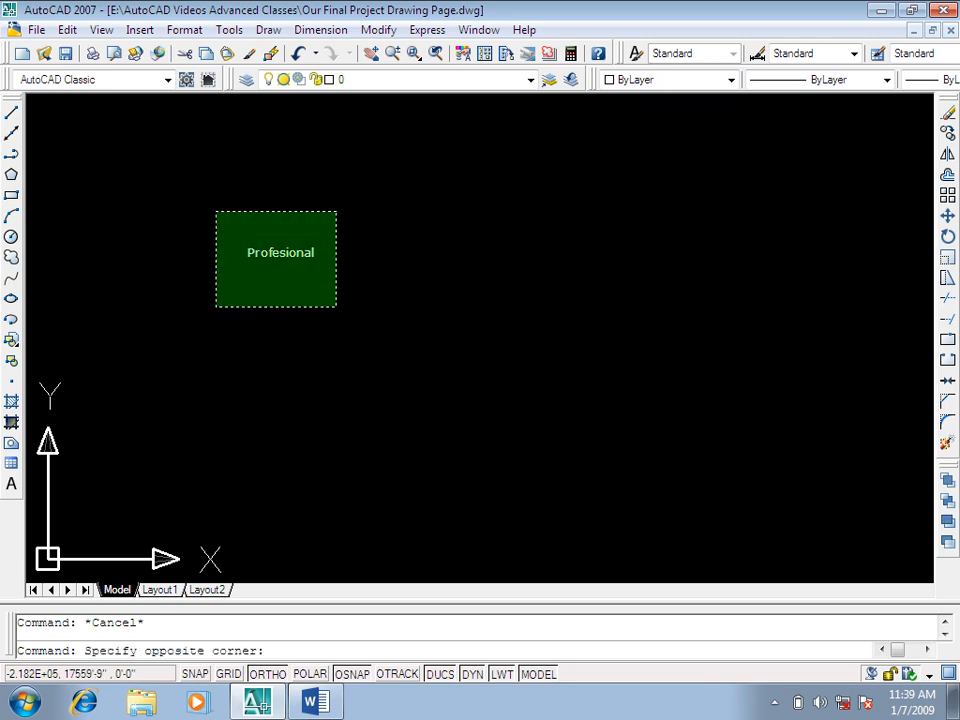
left_click(218, 303)
type("co")
key("Return")
left_click(280, 381)
left_click(588, 381)
key("Escape")
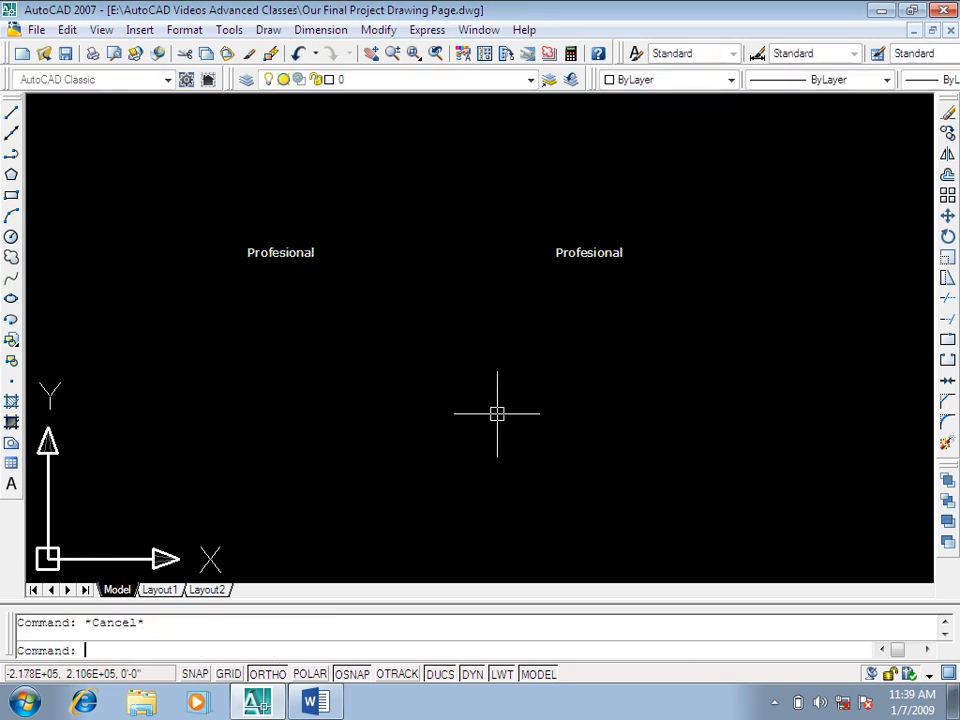
Step: Open the right-hand "Profesional" copy for text editing and delete its whole word
type("ed")
key("Return")
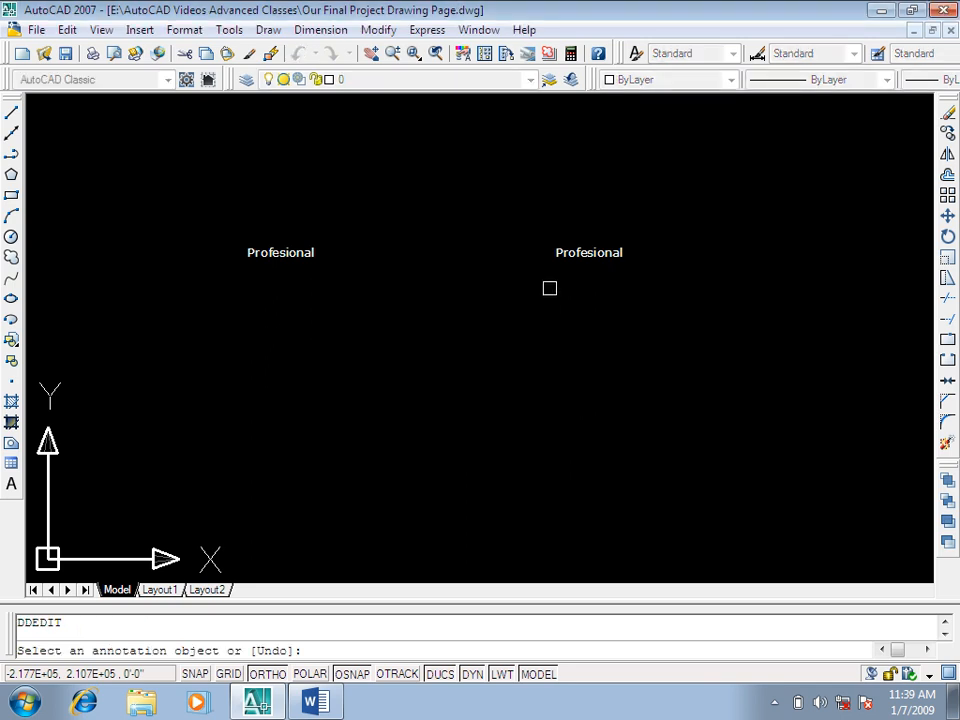
left_click(574, 253)
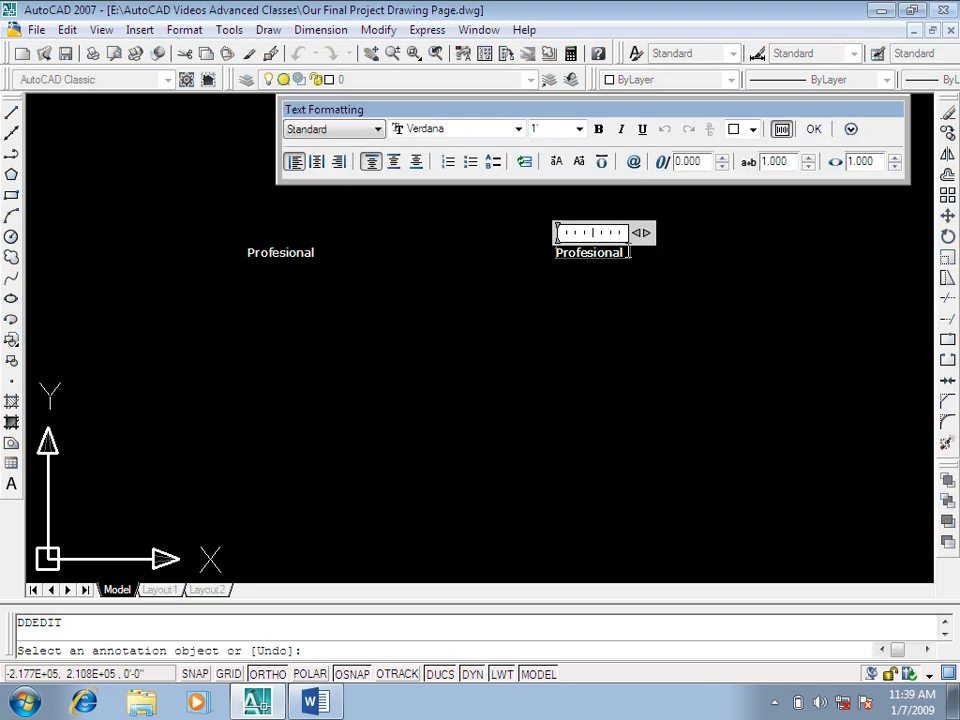
key("BackSpace")
key("BackSpace")
key("BackSpace")
key("BackSpace")
key("BackSpace")
key("BackSpace")
key("BackSpace")
key("BackSpace")
key("BackSpace")
key("BackSpace")
key("BackSpace")
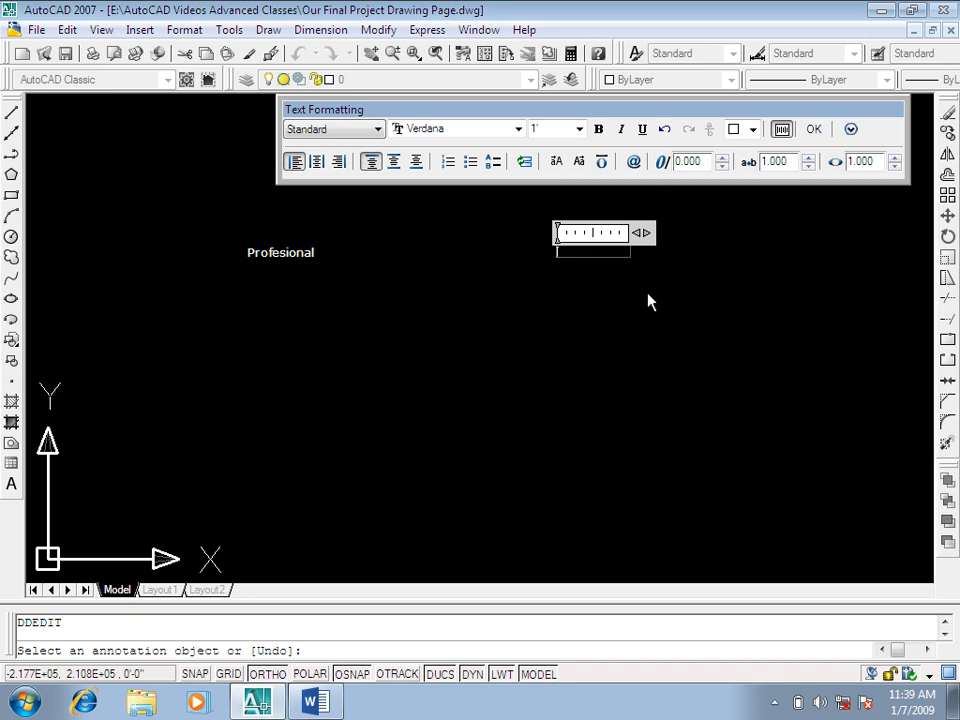
type("sch=")
key("BackSpace")
key("BackSpace")
key("BackSpace")
key("BackSpace")
left_click(775, 701)
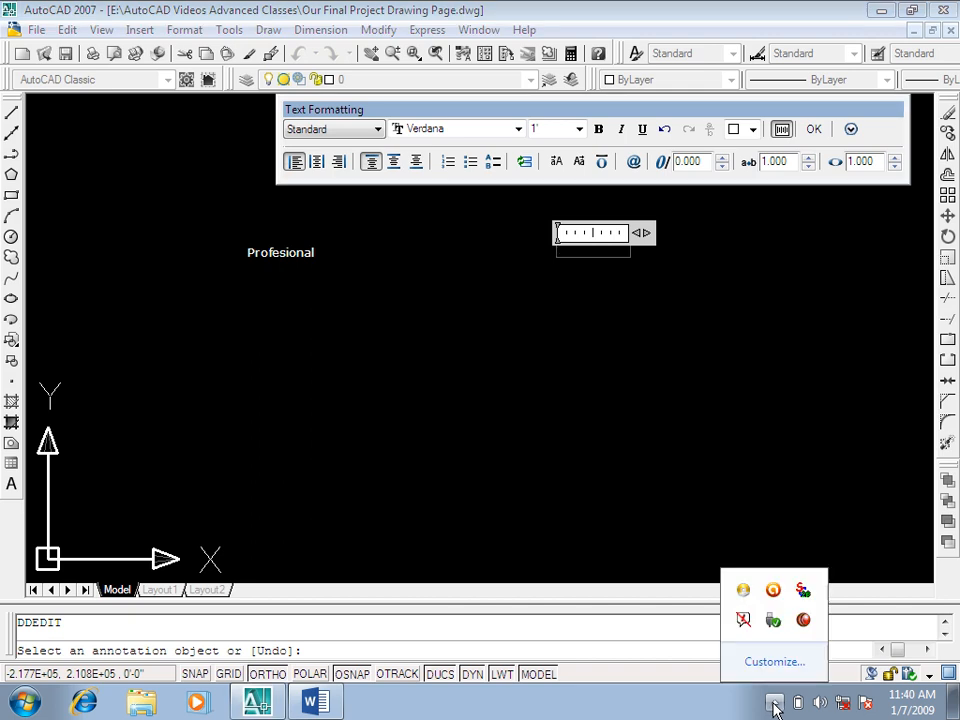
left_click(650, 118)
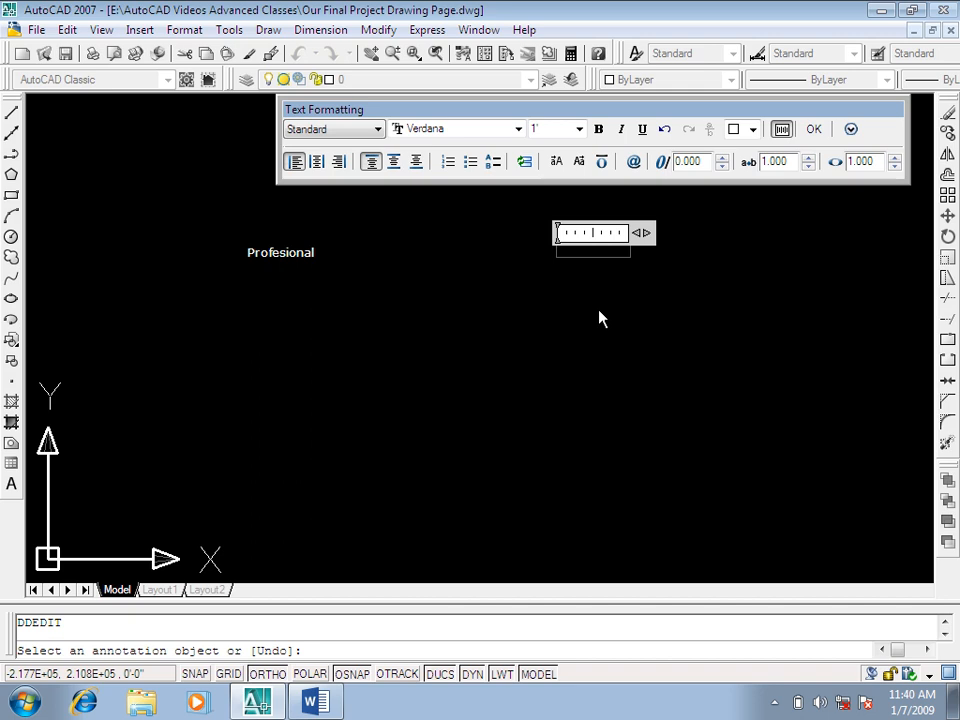
Step: Enter the misspelled word "Skool" in the emptied right-hand text and finish editing
type("Sch")
type("ool")
key("BackSpace")
key("BackSpace")
key("BackSpace")
key("BackSpace")
key("BackSpace")
type("kool")
left_click(600, 316)
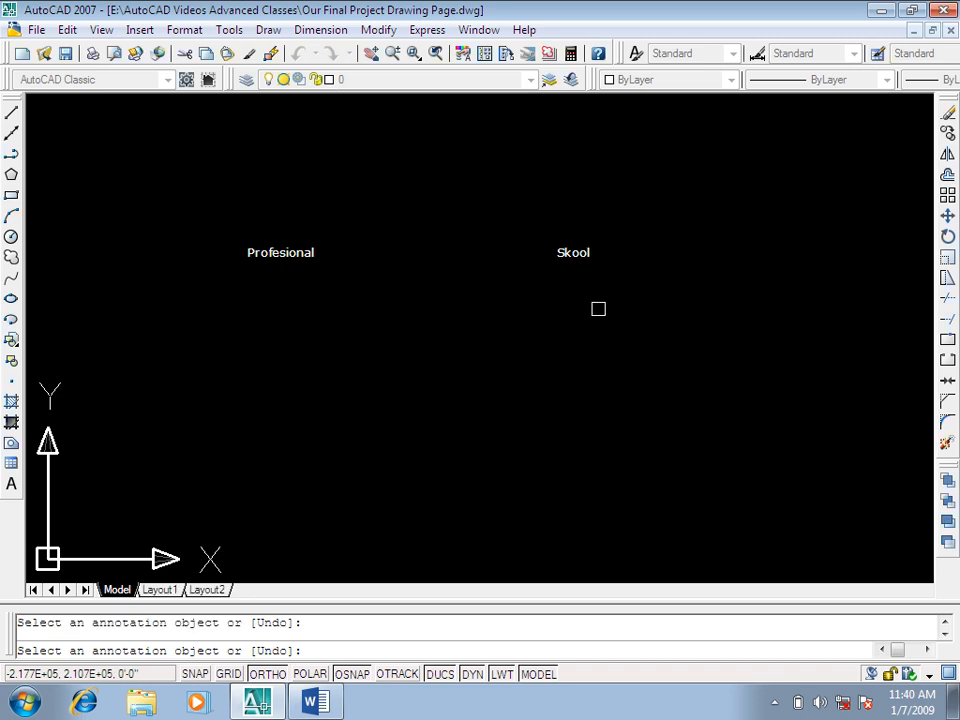
key("Escape")
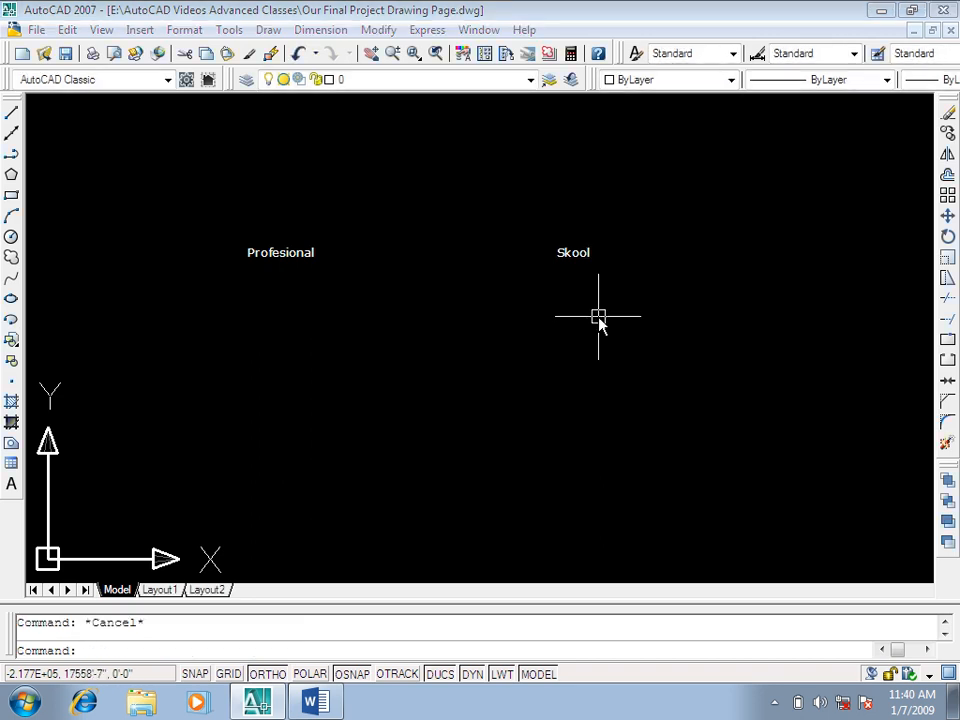
Step: Copy the "Skool" text straight down to a spot well below the original
type("co")
key("Return")
left_click(643, 208)
left_click(512, 297)
key("Return")
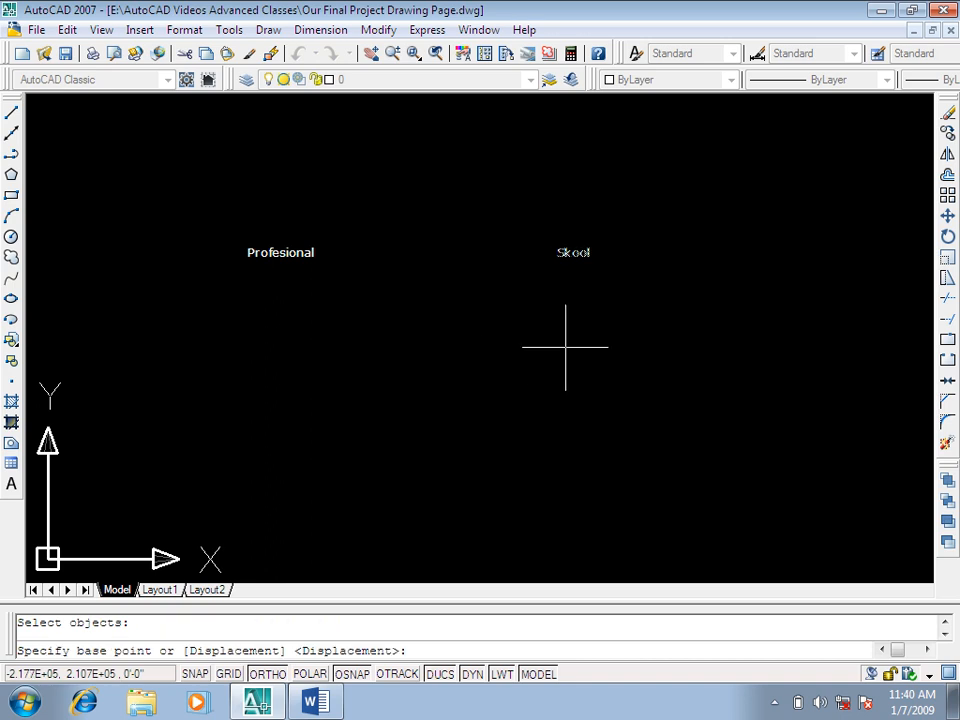
left_click(526, 337)
left_click(553, 499)
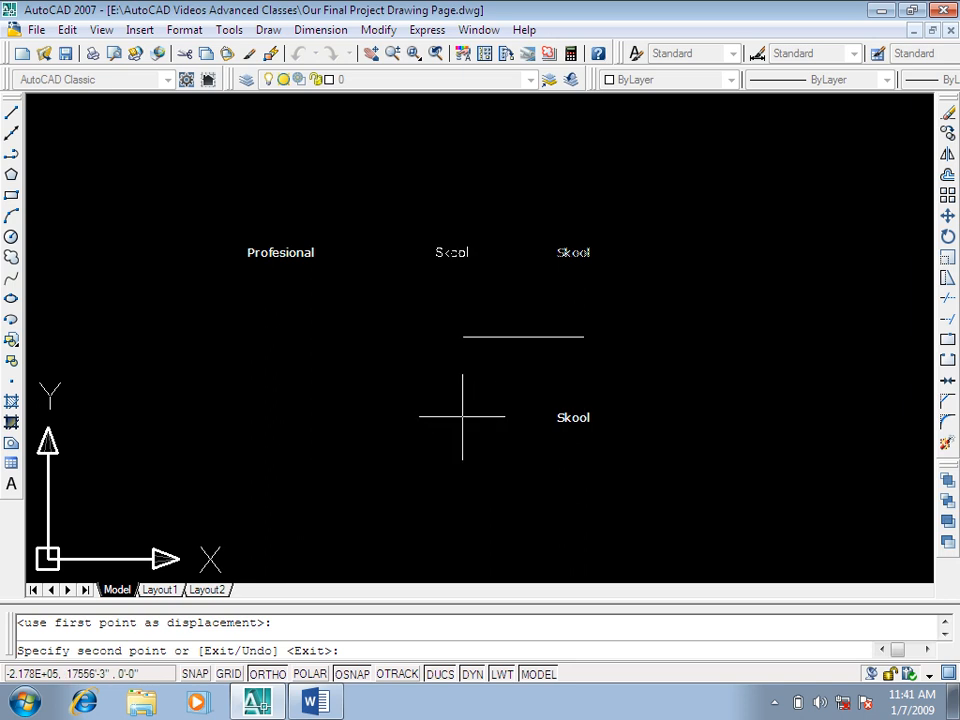
key("Escape")
left_click(775, 702)
Step: Replace the lower "Skool" copy's text with the misspelled word "Internassional"
scroll(584, 424, "up", 3)
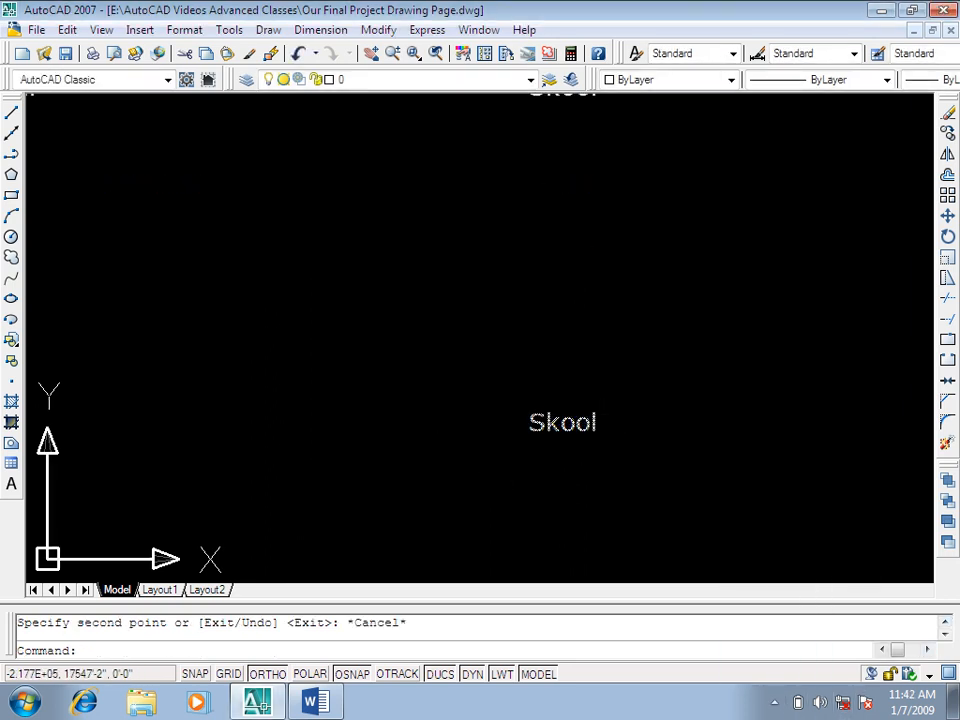
double_click(569, 420)
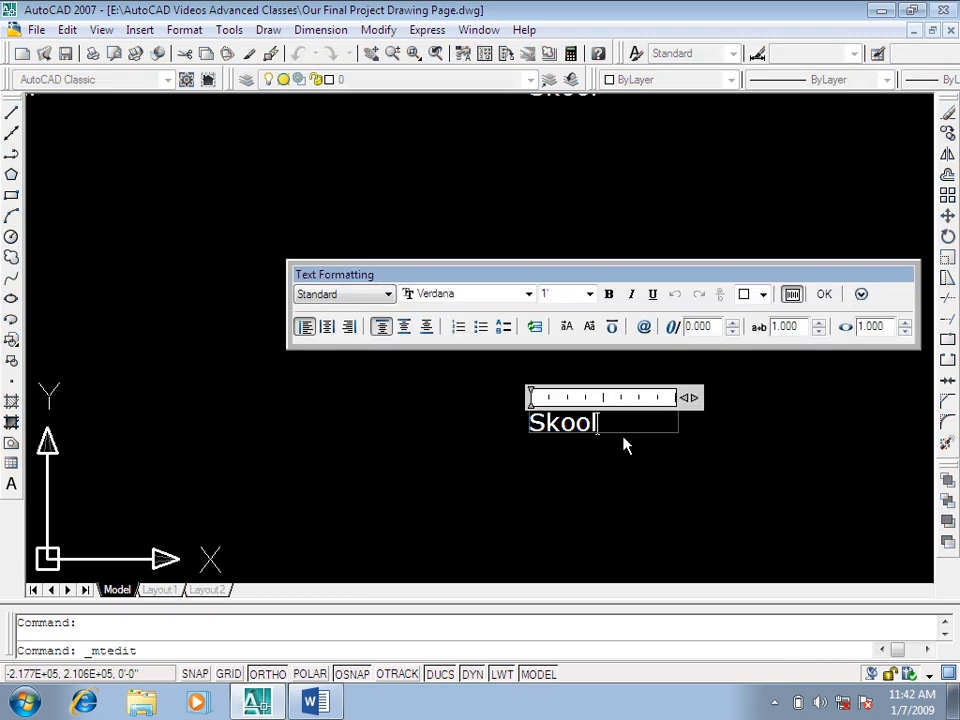
key("BackSpace")
key("BackSpace")
key("BackSpace")
key("BackSpace")
key("BackSpace")
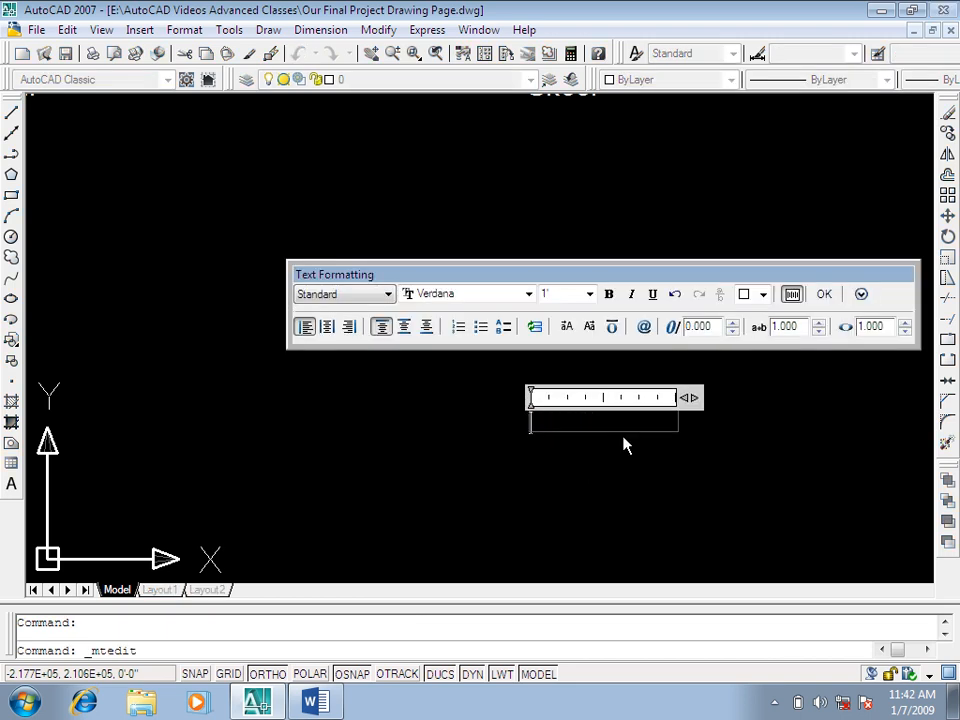
type("Interna")
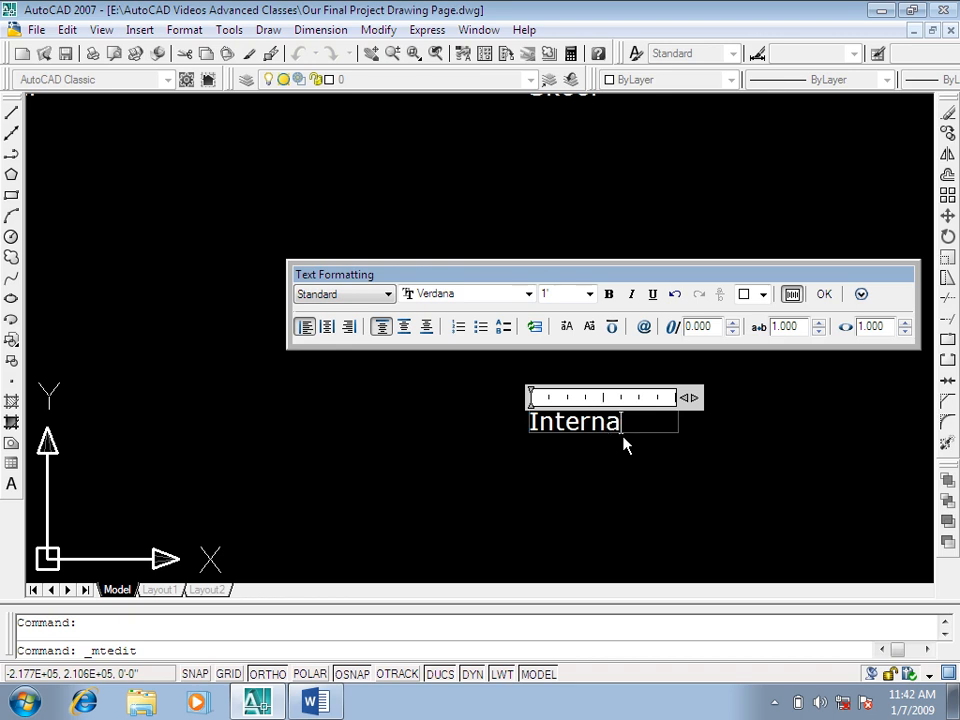
type("sion")
key("BackSpace")
key("BackSpace")
key("BackSpace")
type("sional")
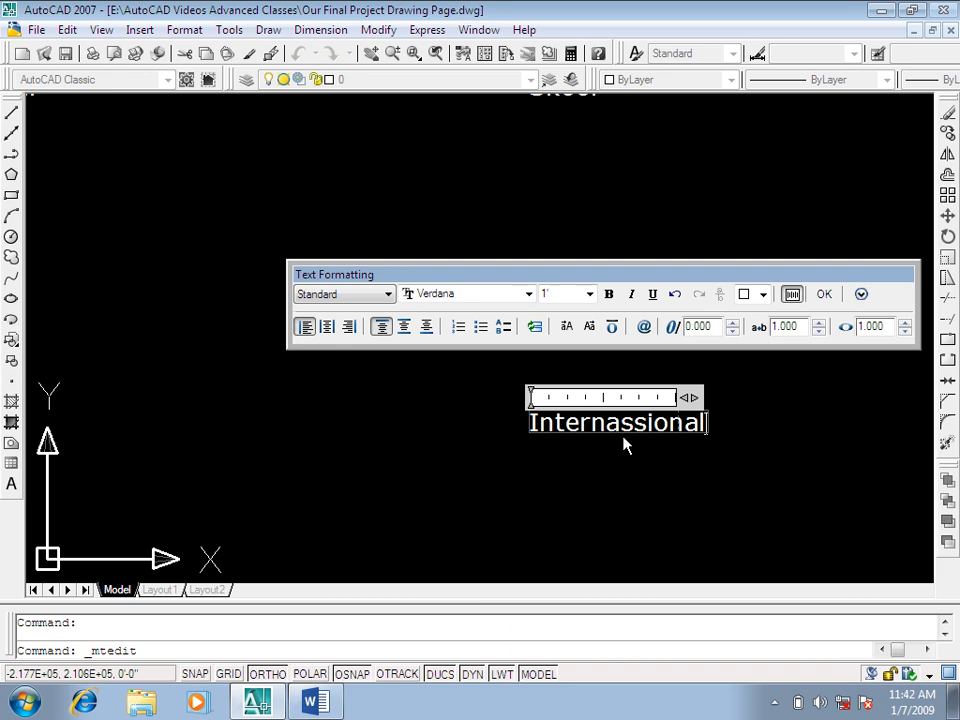
left_click(623, 444)
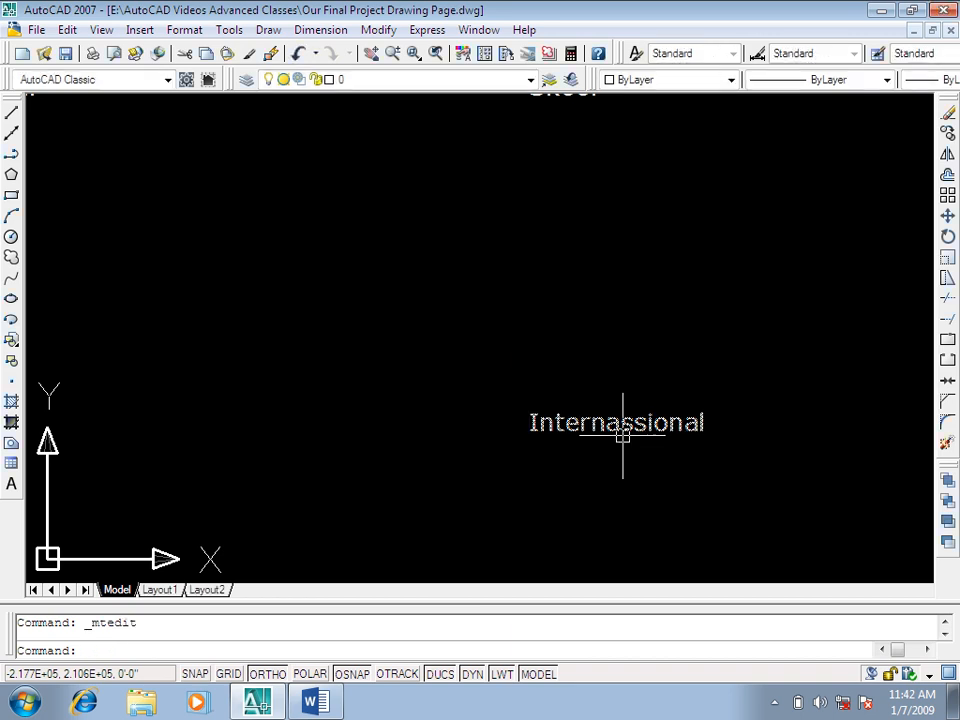
key("Escape")
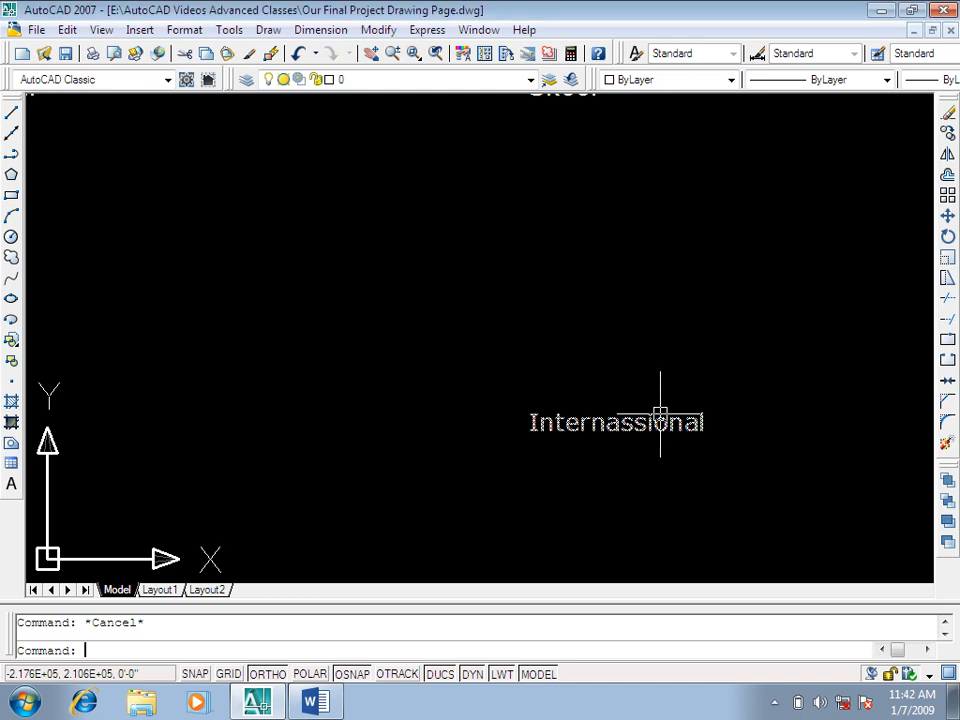
Step: Copy the "Internassional" text horizontally to the left, placing it beneath "Profesional"
type("co")
key("Return")
left_click(743, 346)
left_click(484, 493)
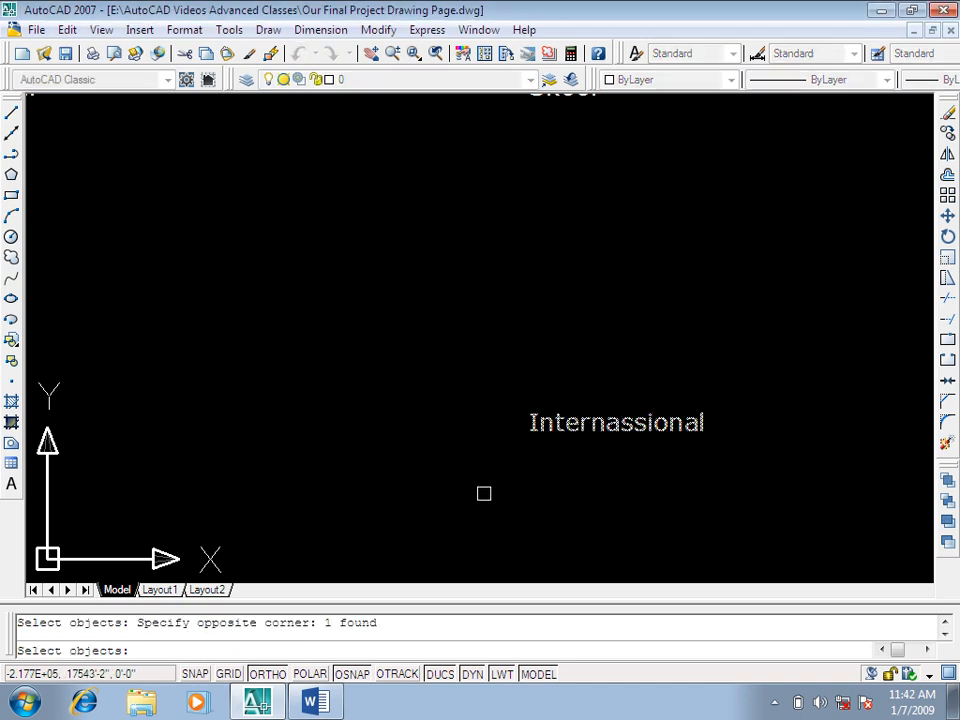
key("Return")
left_click(538, 489)
scroll(499, 426, "down", 4)
left_click(296, 446)
key("Escape")
Step: Replace the text of the left "Internassional" copy beneath "Profesional" with a person's first name and finish editing
scroll(276, 420, "up", 3)
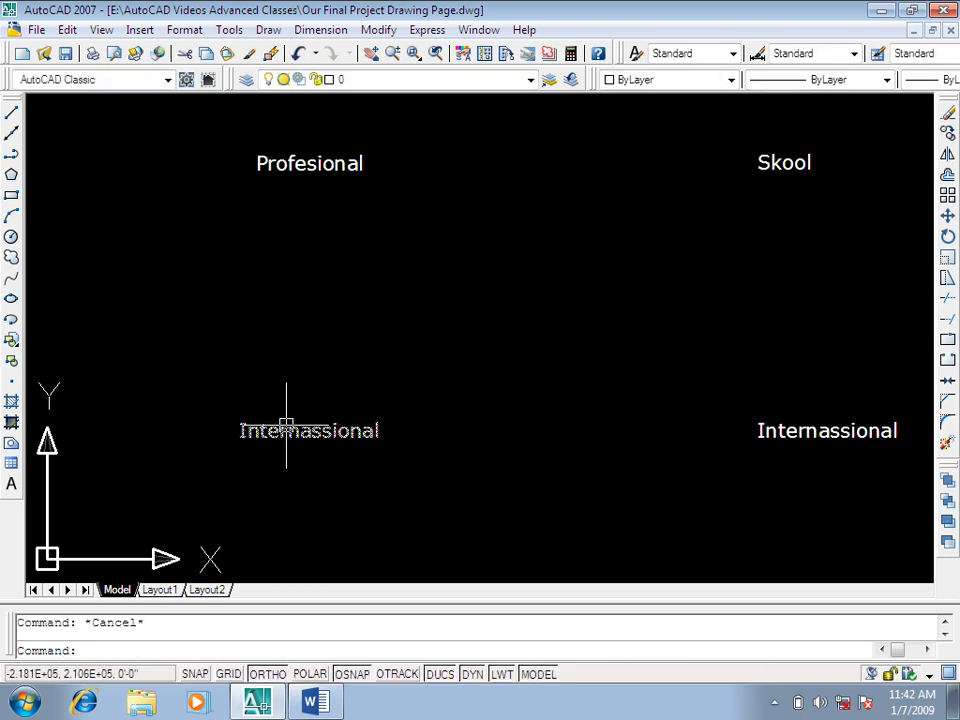
double_click(285, 422)
left_click(381, 430)
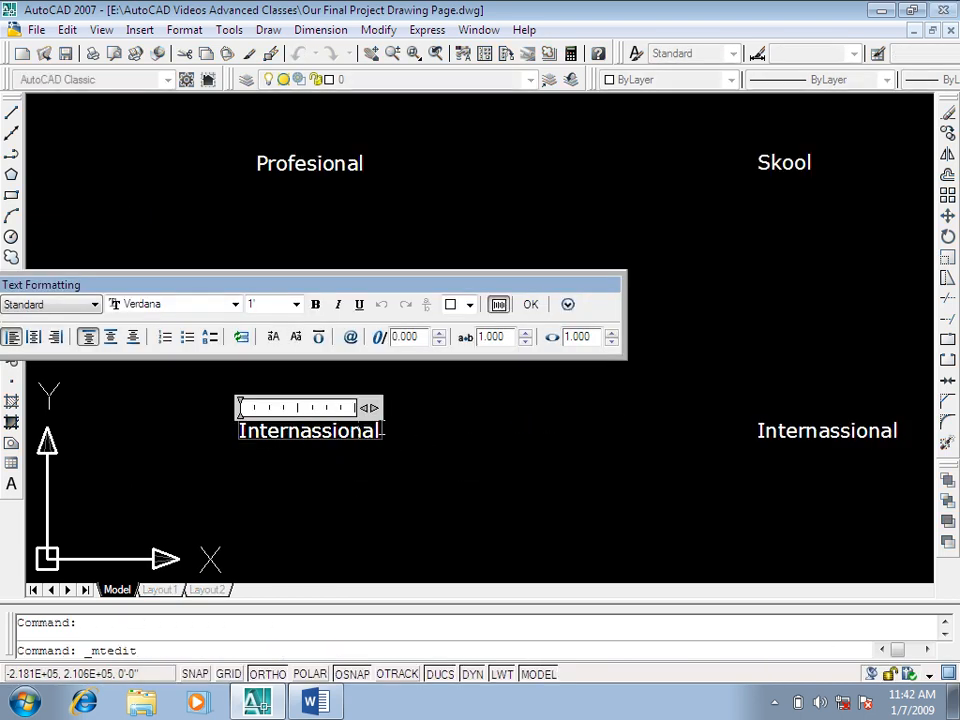
key("BackSpace")
key("BackSpace")
key("BackSpace")
key("BackSpace")
key("BackSpace")
key("BackSpace")
key("BackSpace")
key("BackSpace")
key("BackSpace")
key("BackSpace")
key("BackSpace")
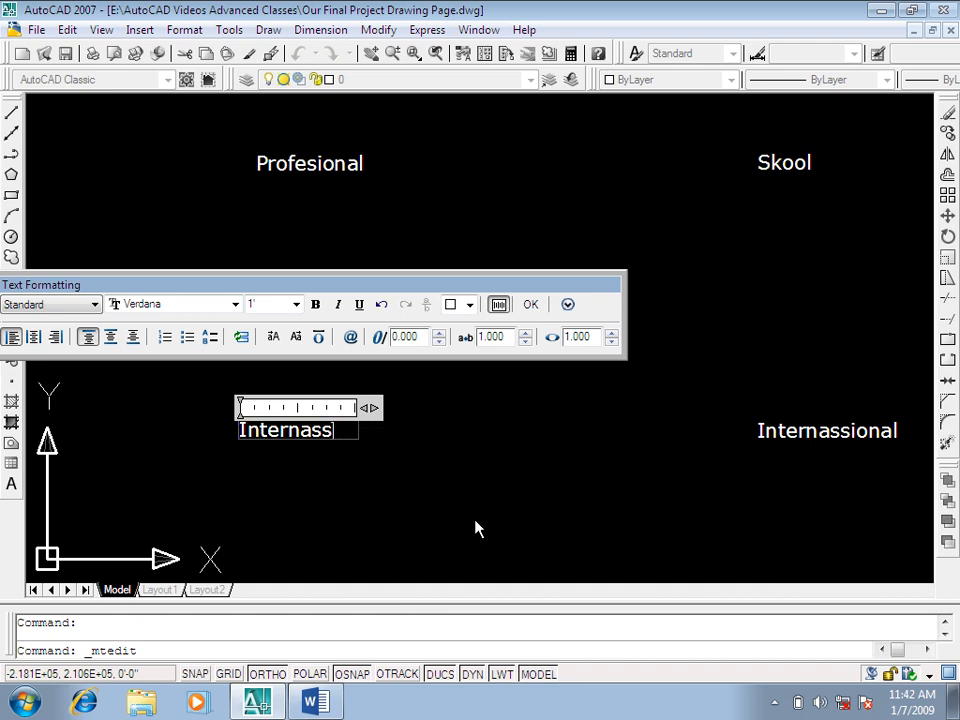
key("BackSpace")
key("BackSpace")
key("BackSpace")
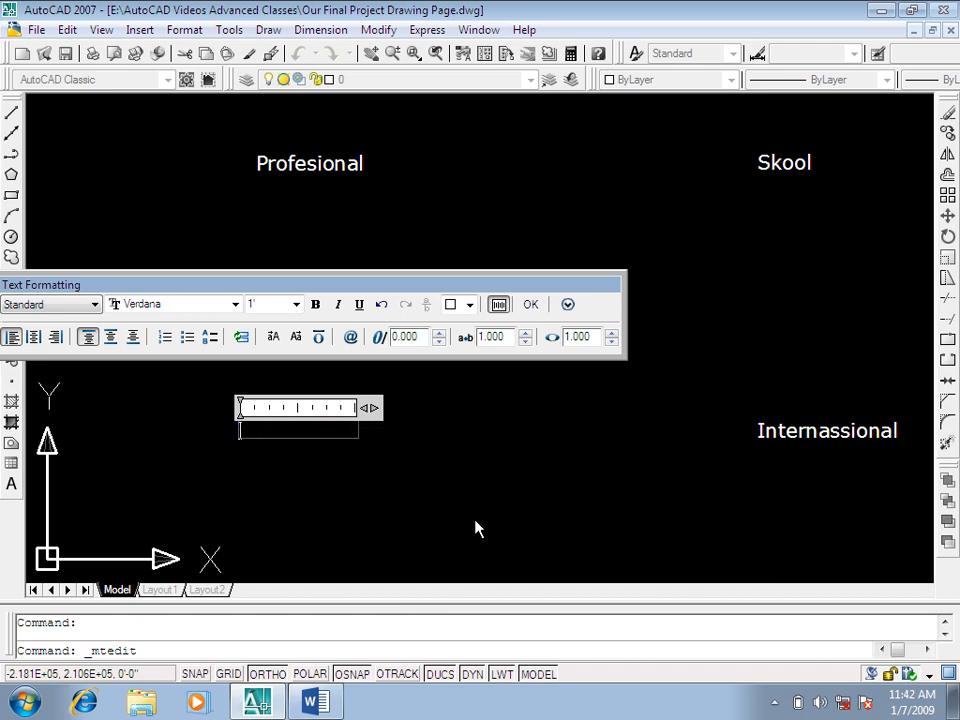
type("I")
type("amsheed")
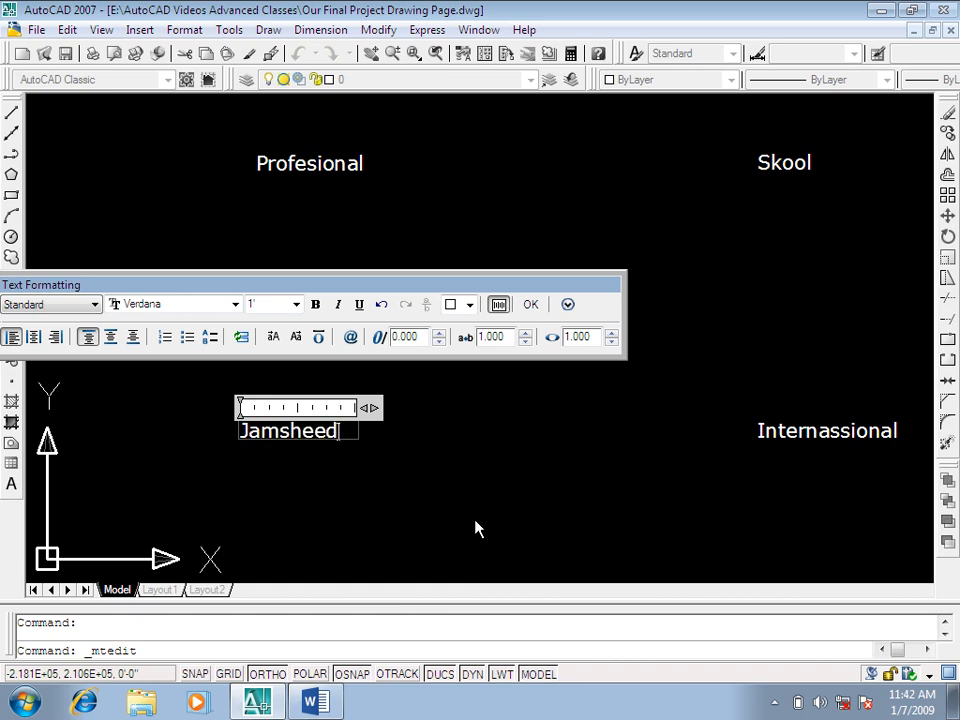
left_click(476, 528)
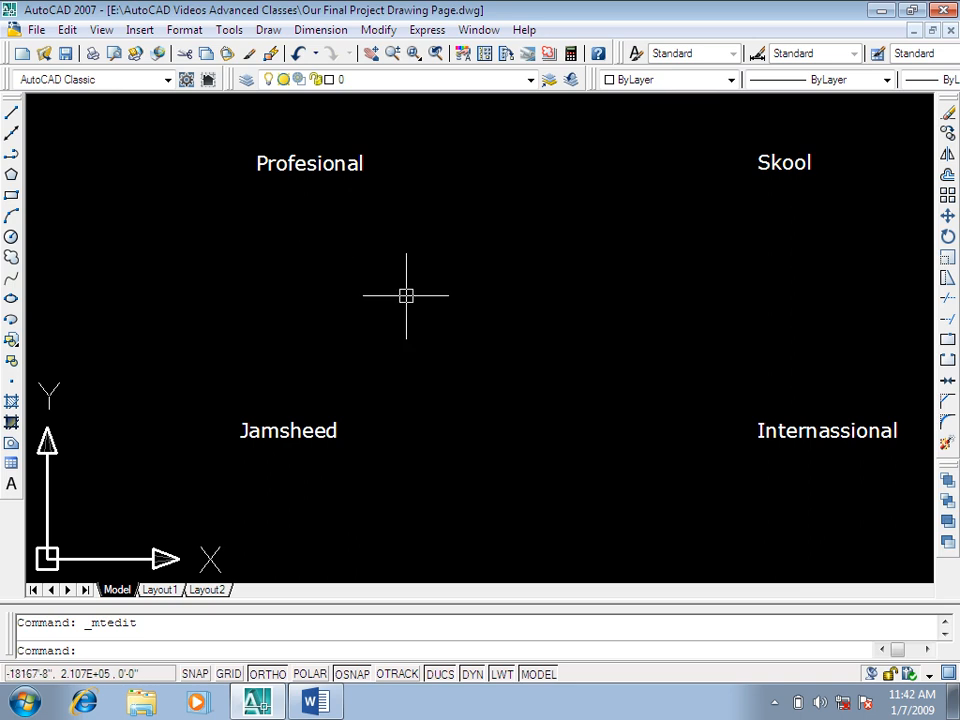
key("Escape")
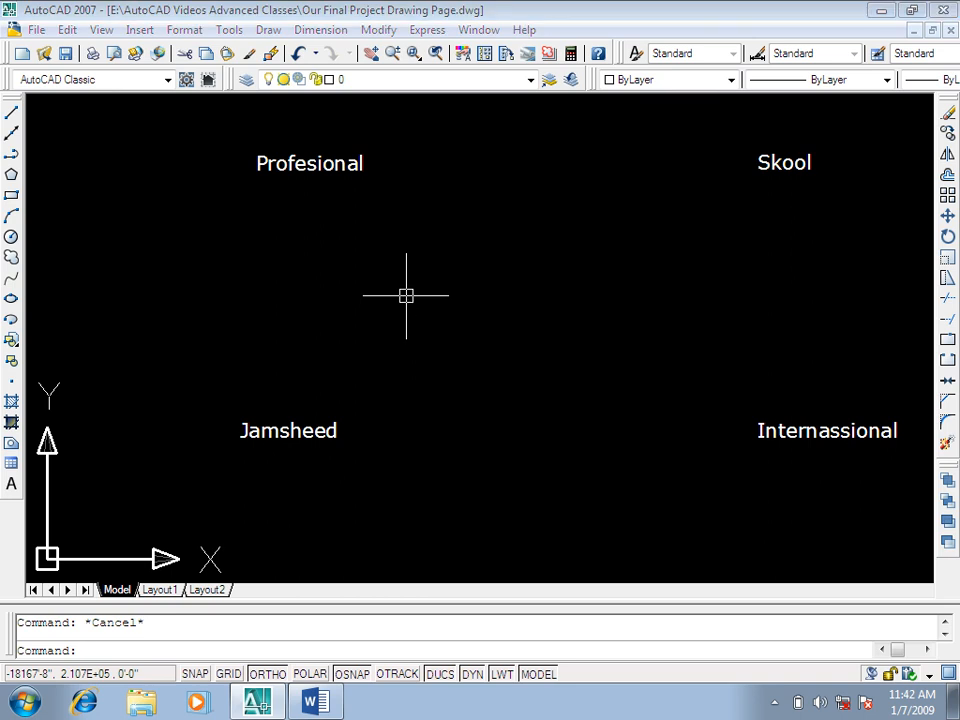
type("sp")
key("Return")
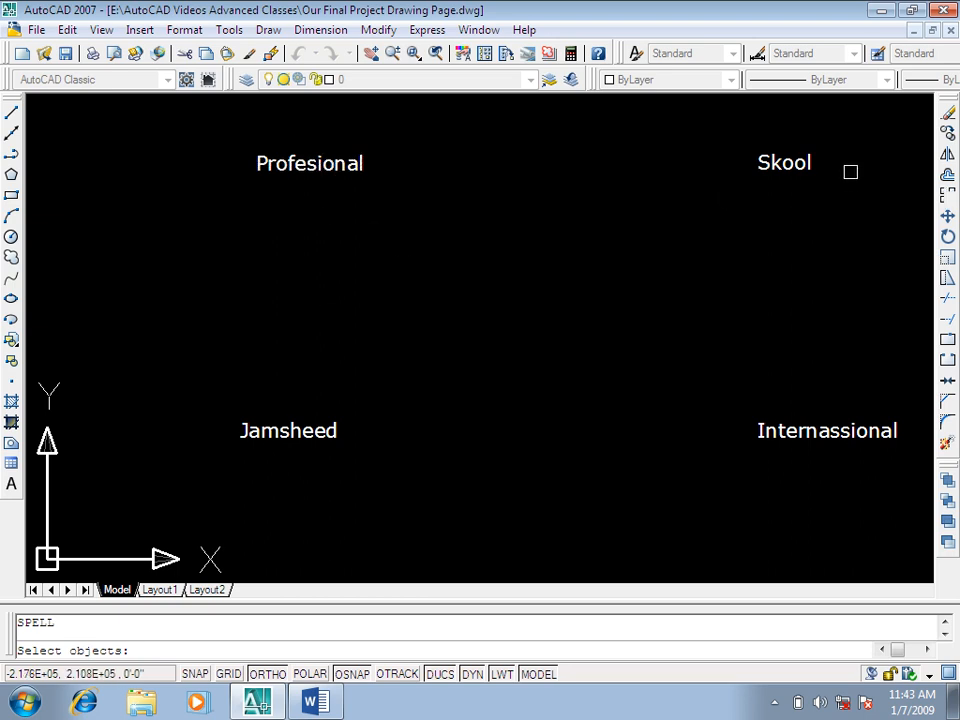
left_click(877, 122)
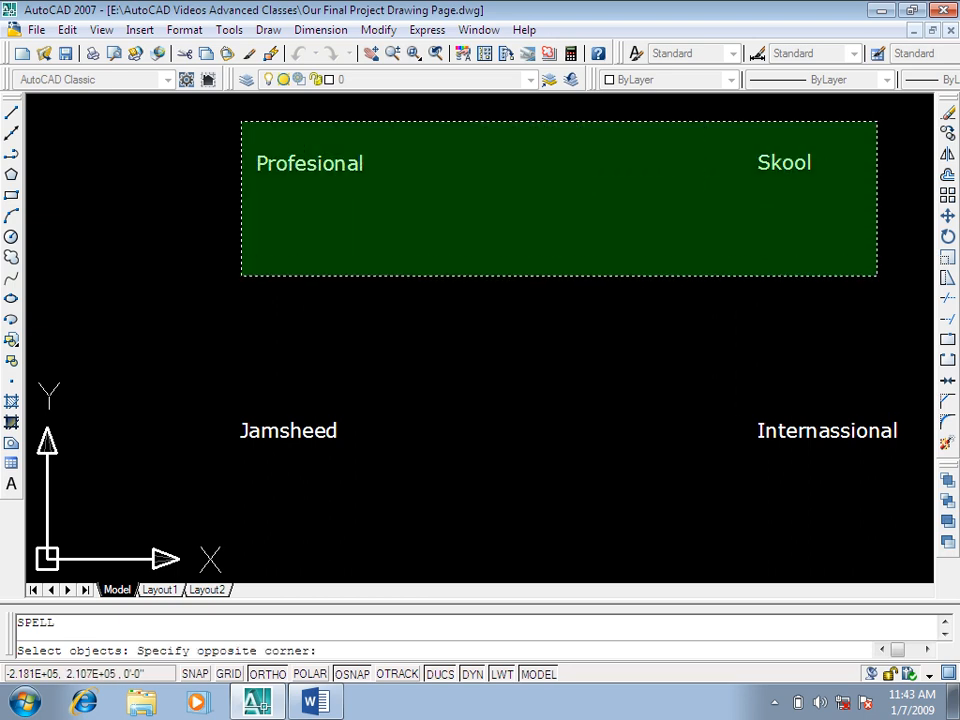
left_click(241, 276)
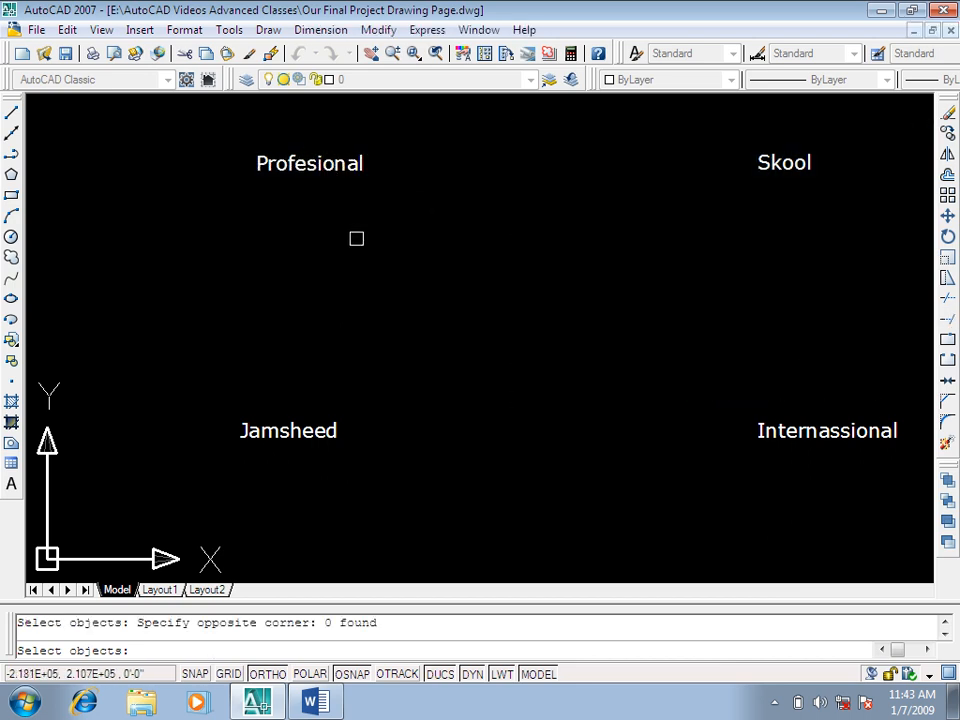
key("Escape")
Step: Copy the "Profesional" text horizontally to the right, placing it just left of "Skool"
type("co")
key("Return")
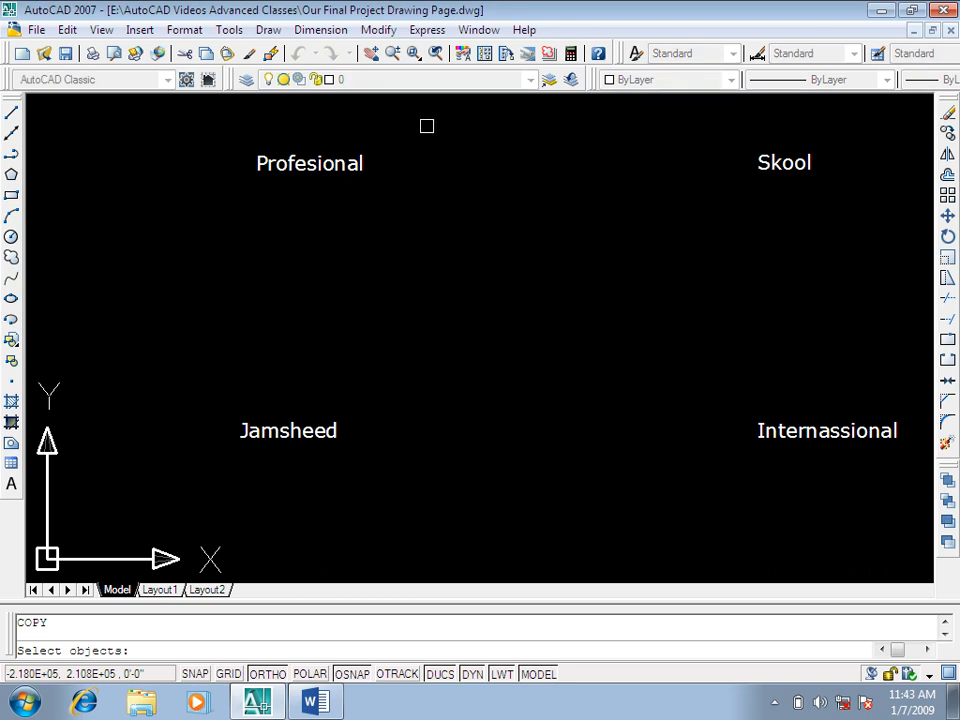
left_click(428, 122)
left_click(211, 195)
key("Return")
left_click(286, 266)
left_click(605, 339)
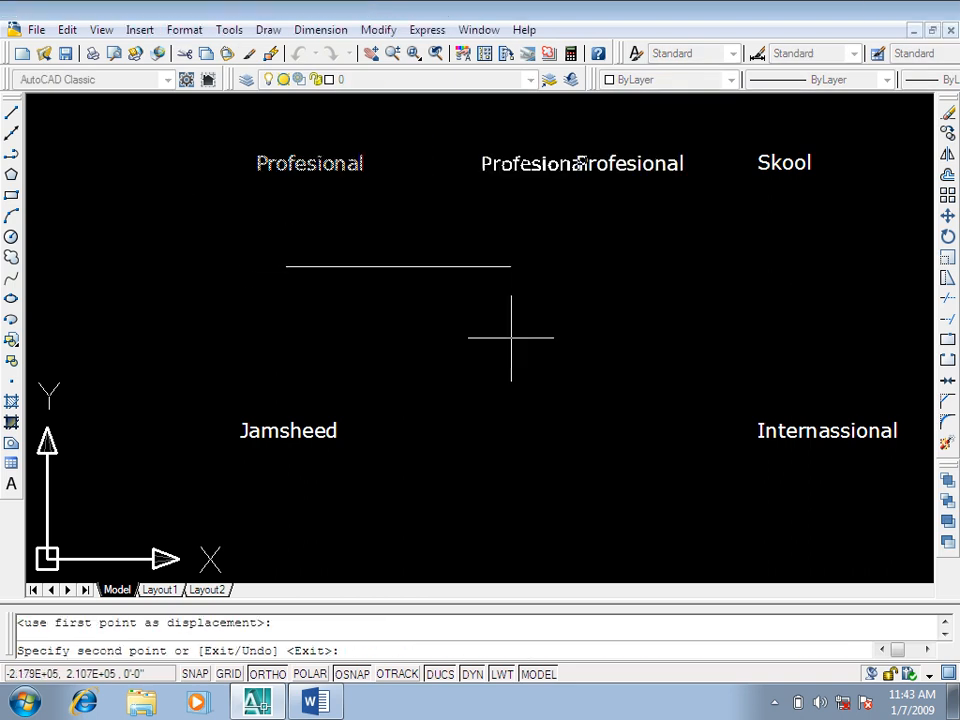
key("Escape")
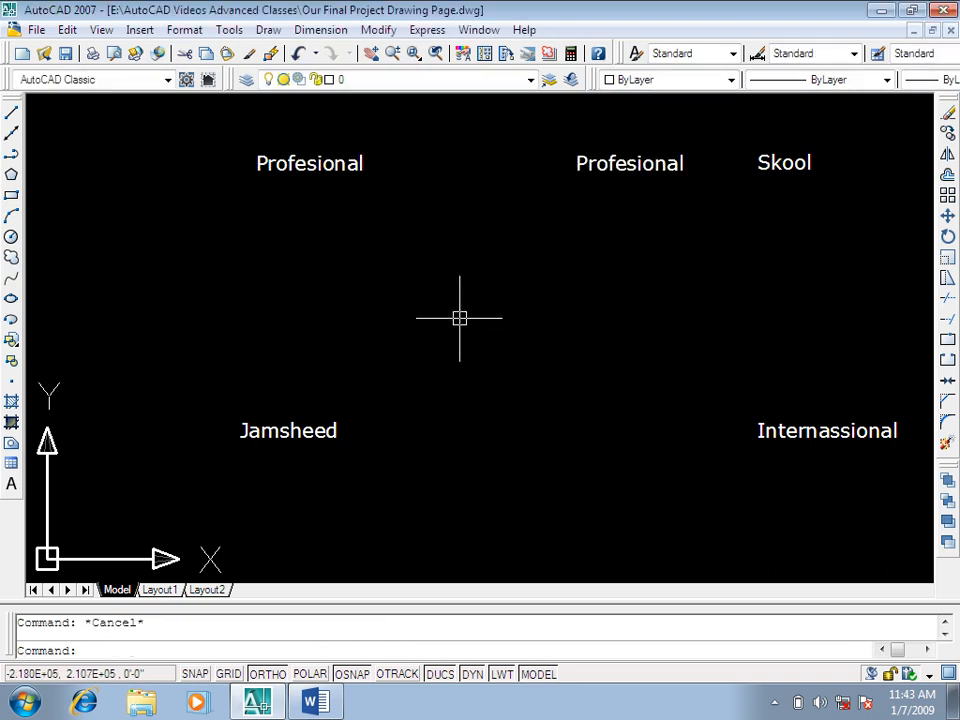
key("alt+Tab")
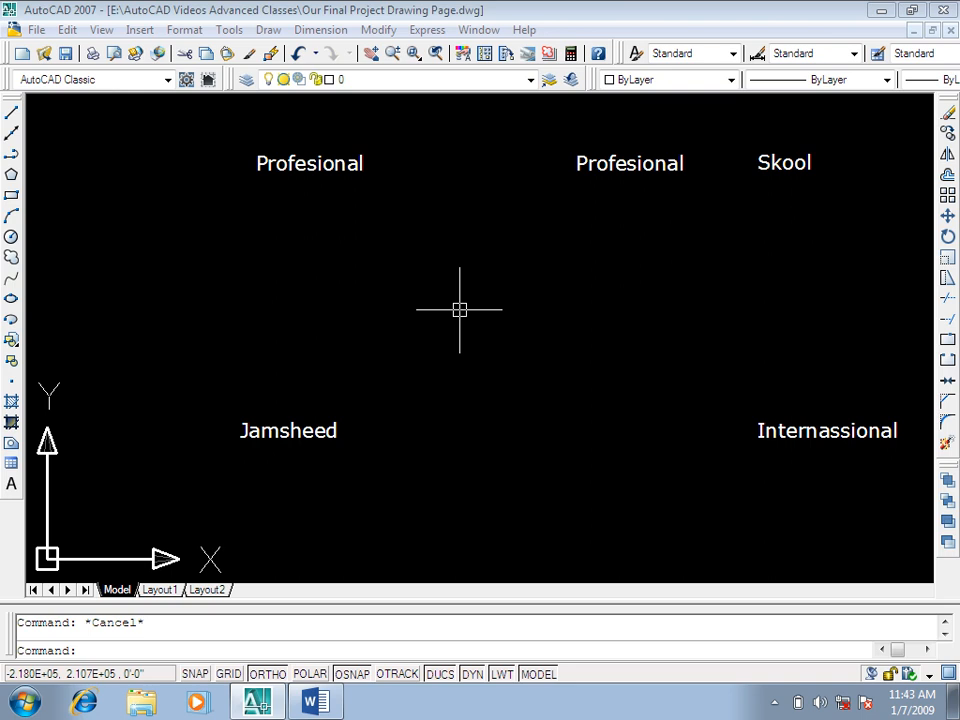
type("sp")
key("Return")
left_click(339, 163)
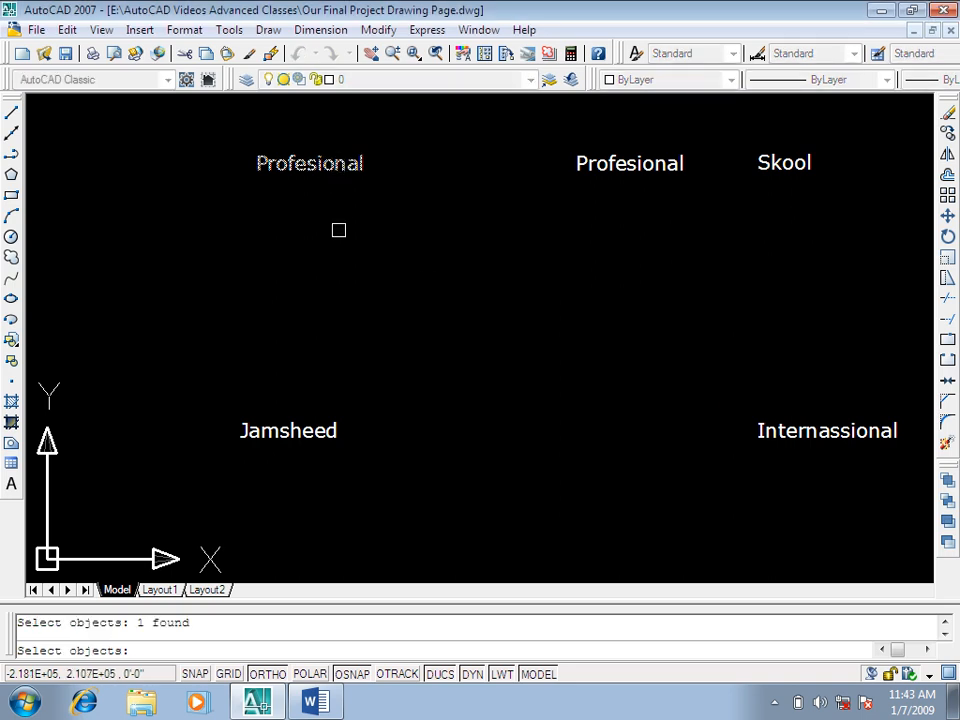
key("Escape")
left_click(452, 373)
key("Escape")
left_click(462, 380)
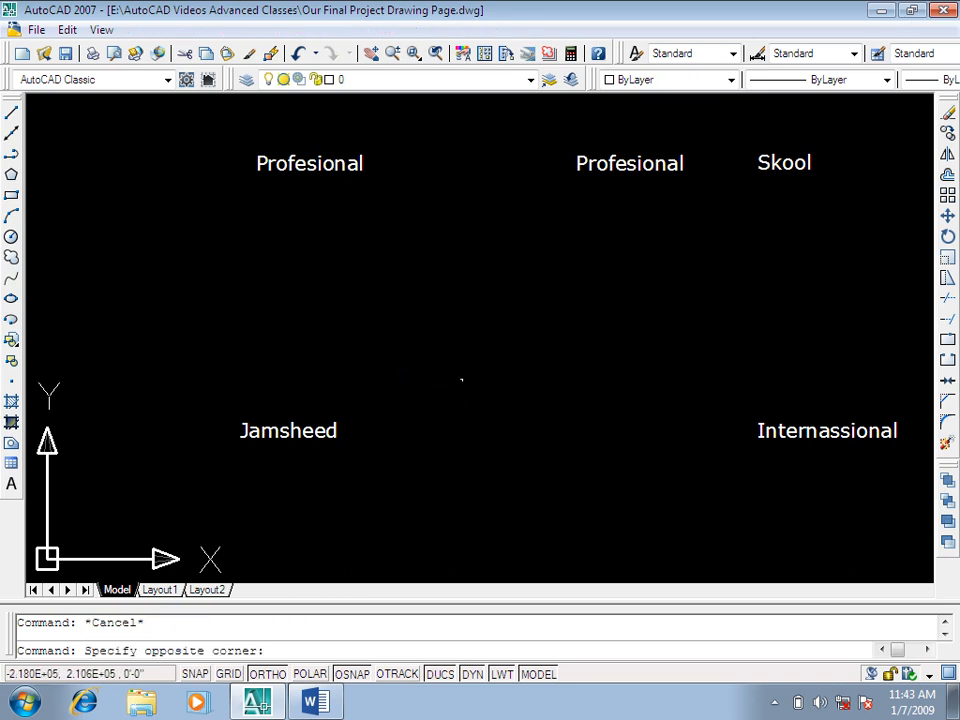
left_click(435, 337)
Step: Run the SPELL command on the leftmost "Profesional" text
scroll(458, 317, "down", 3)
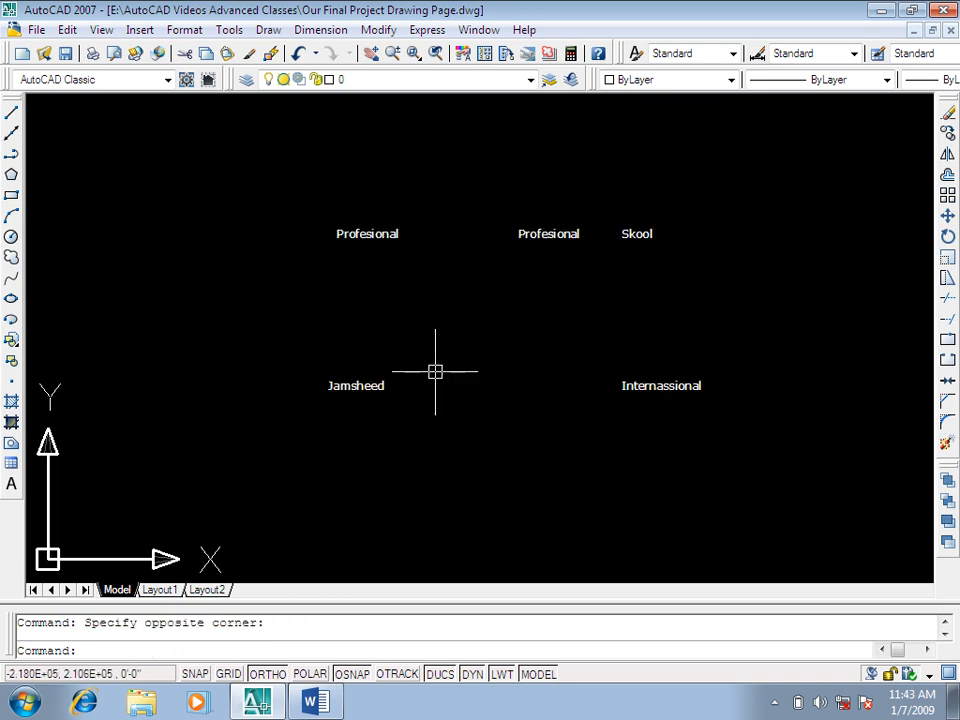
scroll(458, 335, "up", 3)
key("Escape")
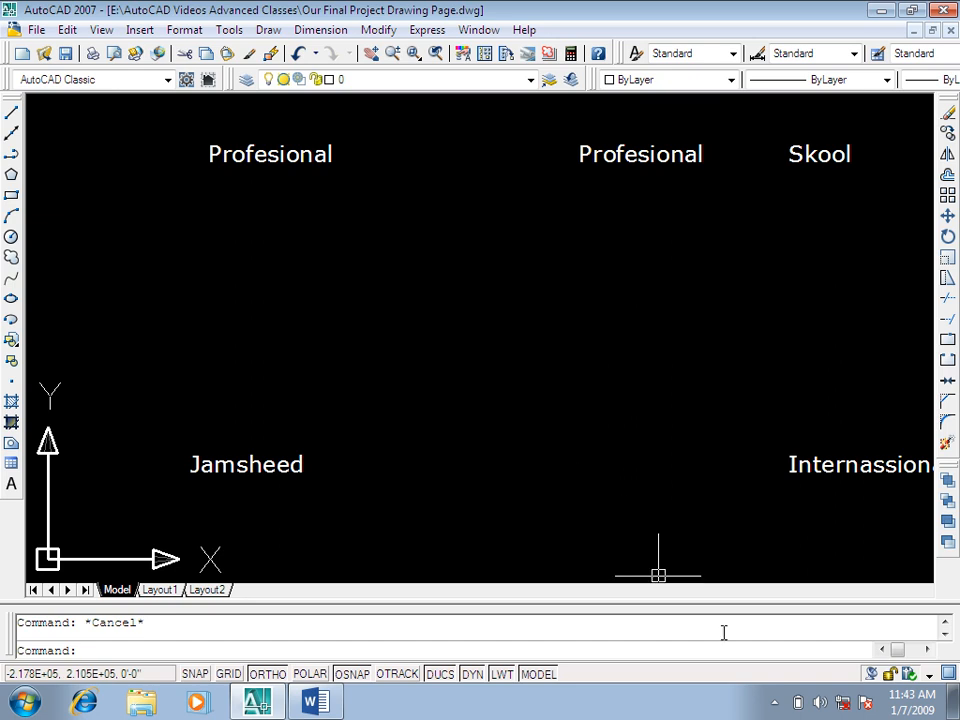
mouse_move(349, 264)
middle_mouse_down()
mouse_move(356, 272)
mouse_move(313, 272)
middle_mouse_up()
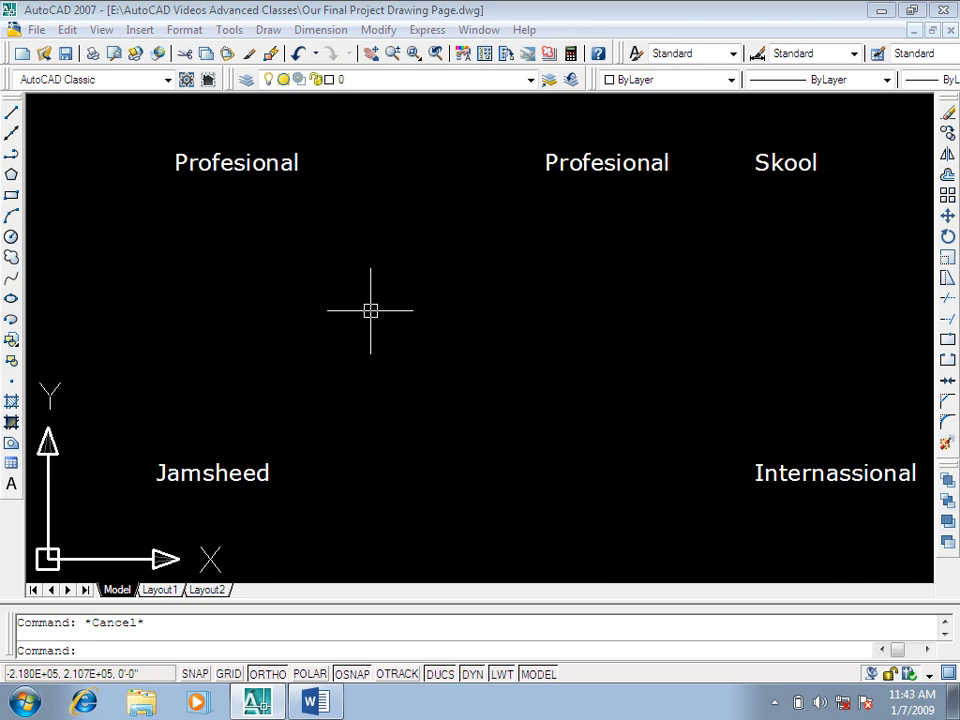
type("sp")
key("Return")
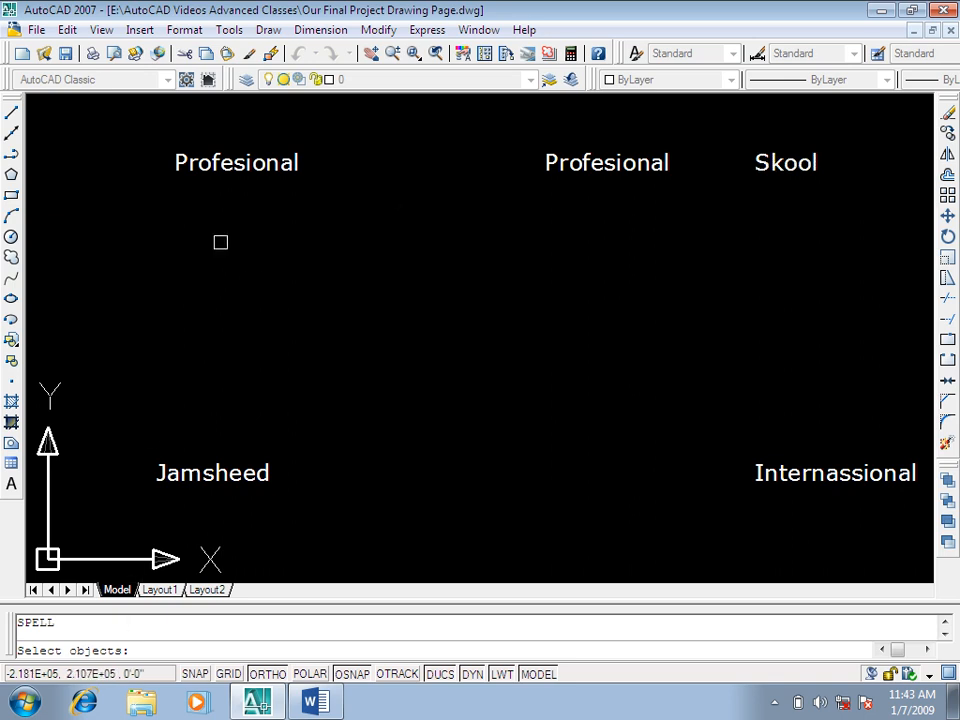
left_click(257, 161)
key("Return")
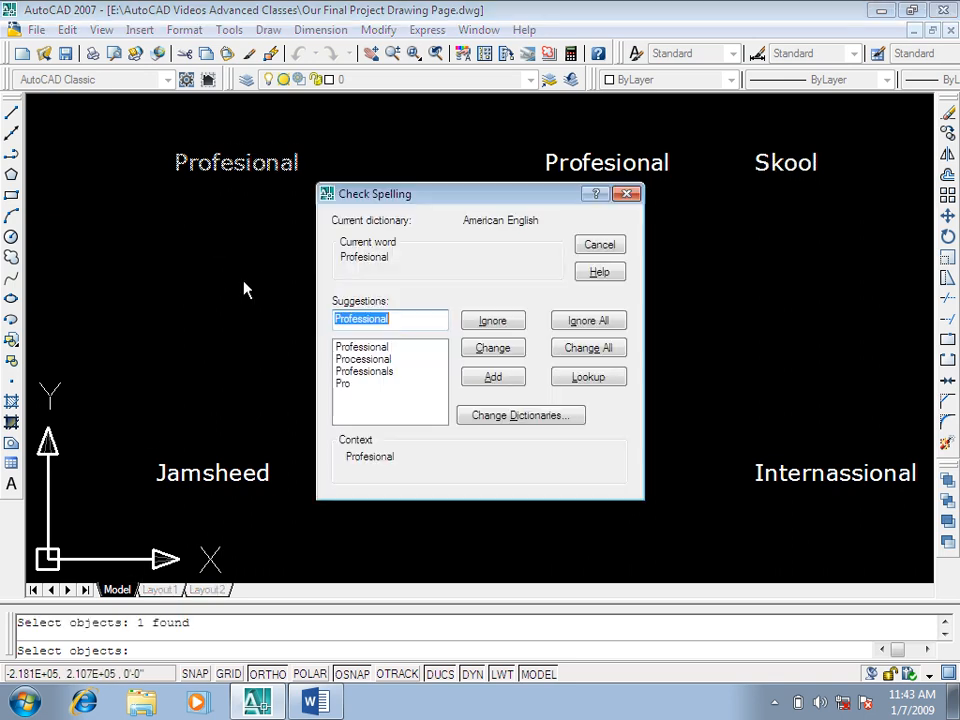
Step: Browse the spelling suggestions, change the word to "Professional" and finish the spelling check
left_click(383, 350)
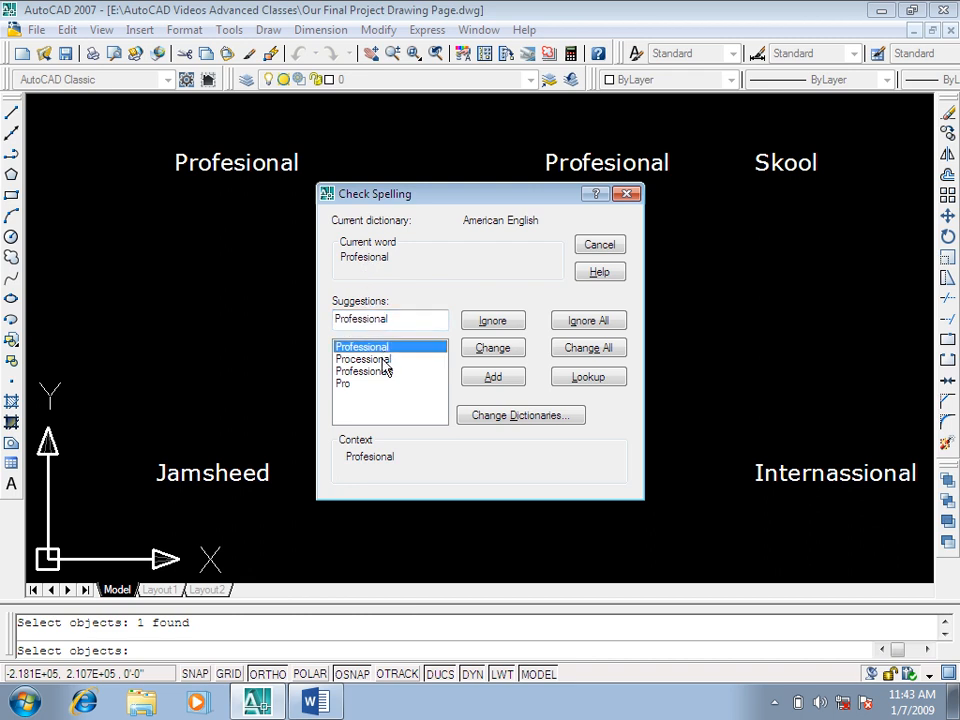
left_click(382, 359)
left_click(381, 371)
left_click(355, 388)
left_click(360, 385)
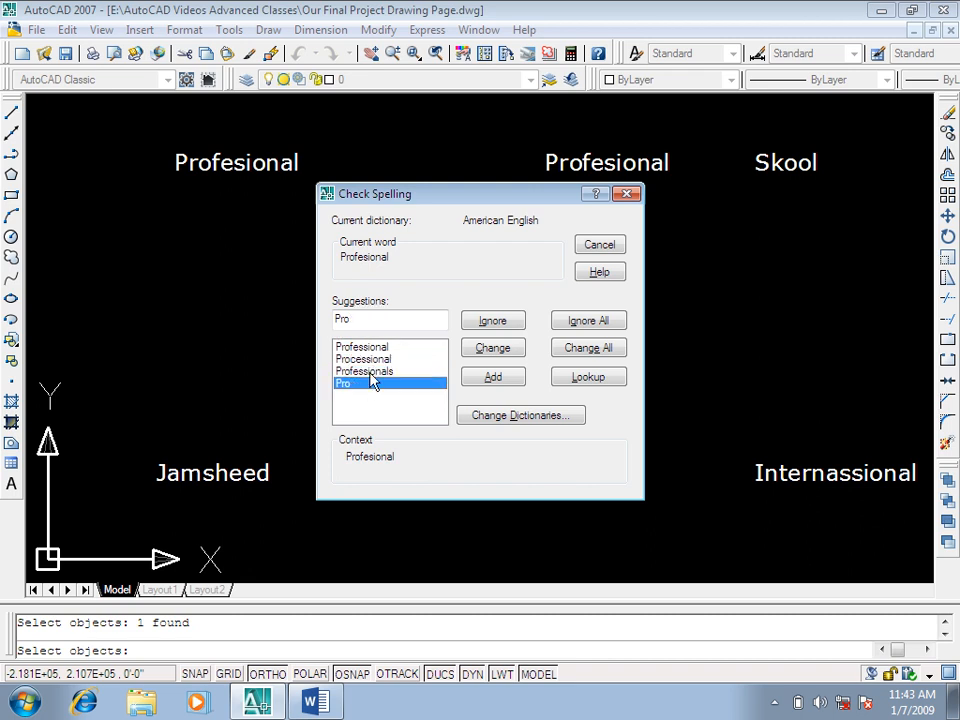
left_click(377, 349)
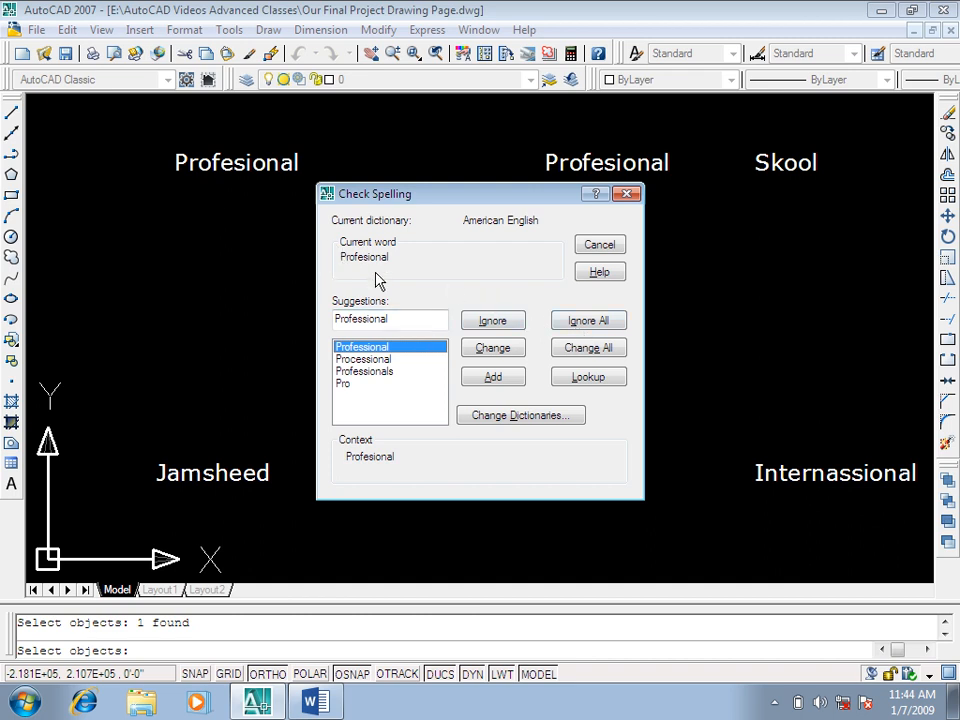
left_click(491, 347)
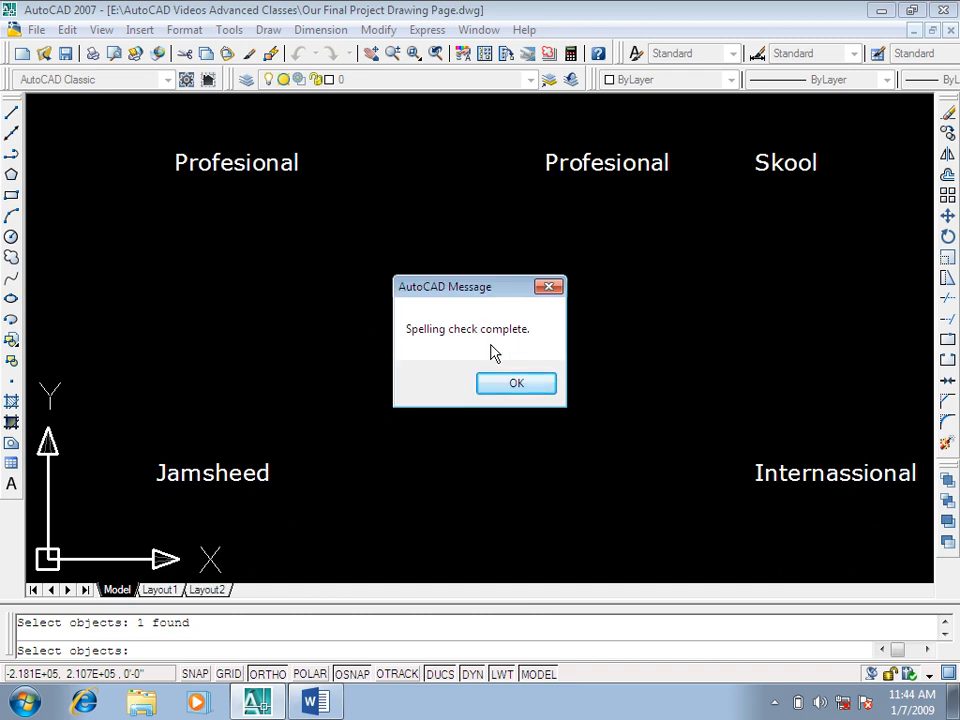
left_click(497, 385)
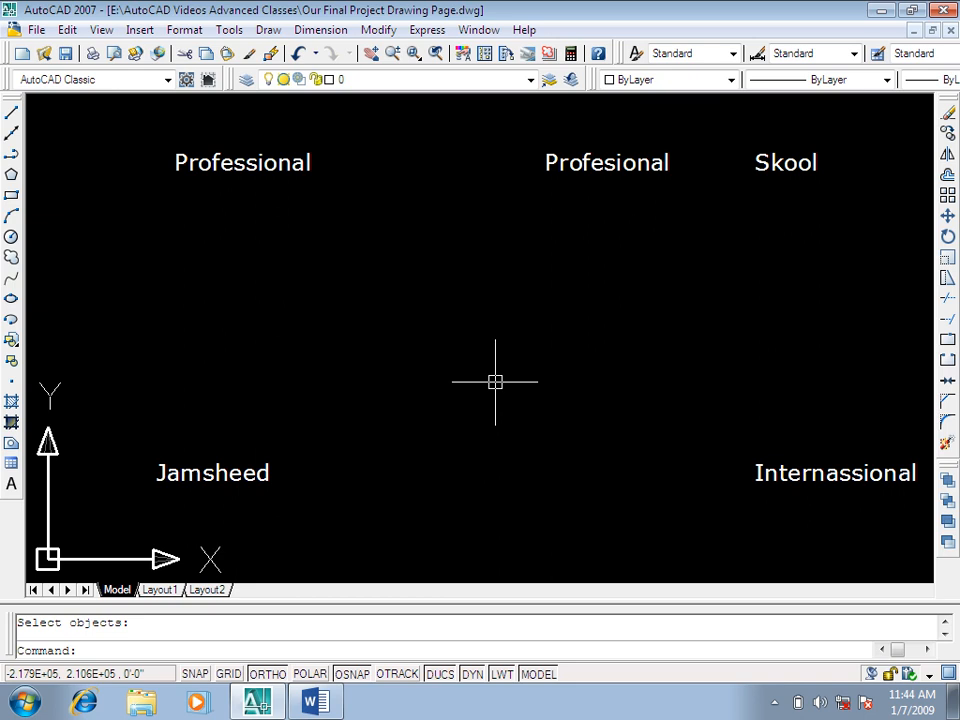
key("Escape")
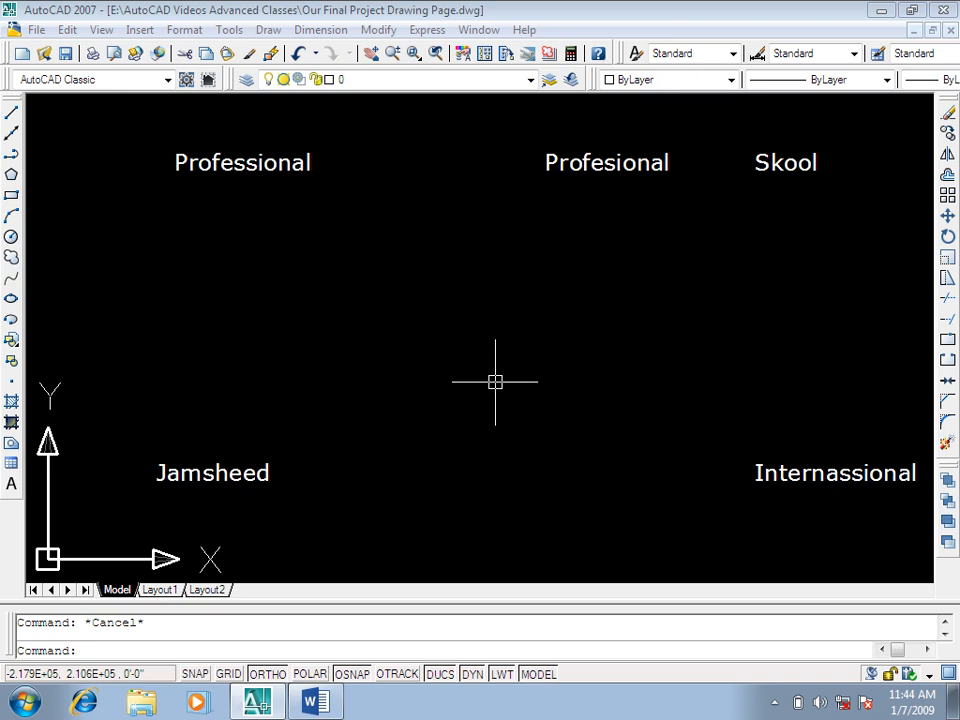
Step: Copy the remaining "Profesional" text straight down, then turn Ortho off and place two more copies, one beneath "Skool" and one lower between them
type("co")
key("Return")
left_click(712, 136)
left_click(482, 231)
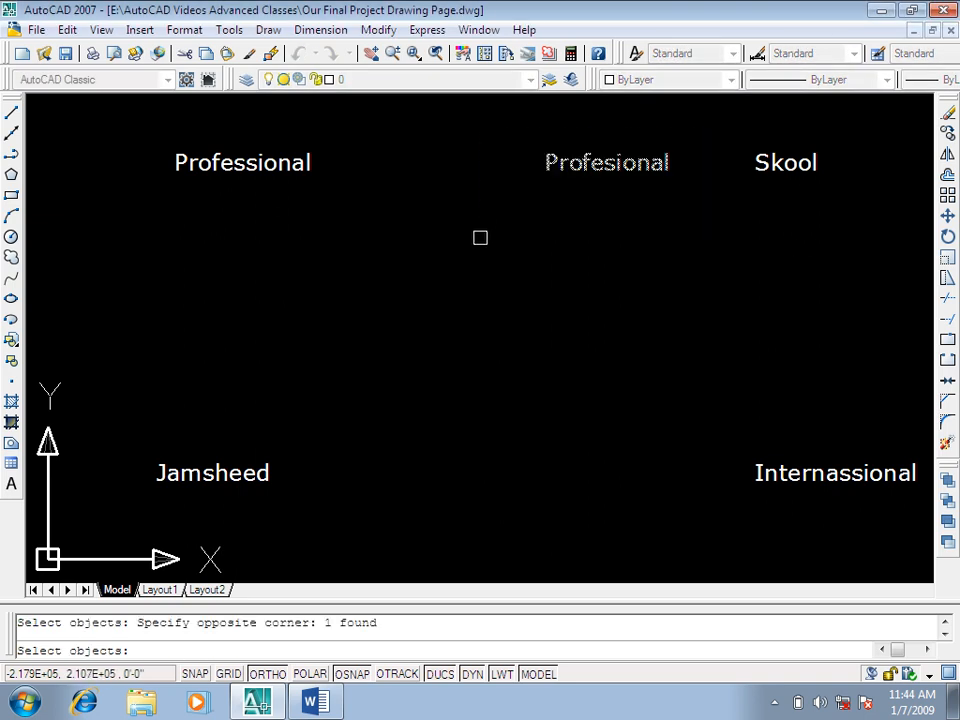
key("Return")
left_click(577, 297)
left_click(590, 414)
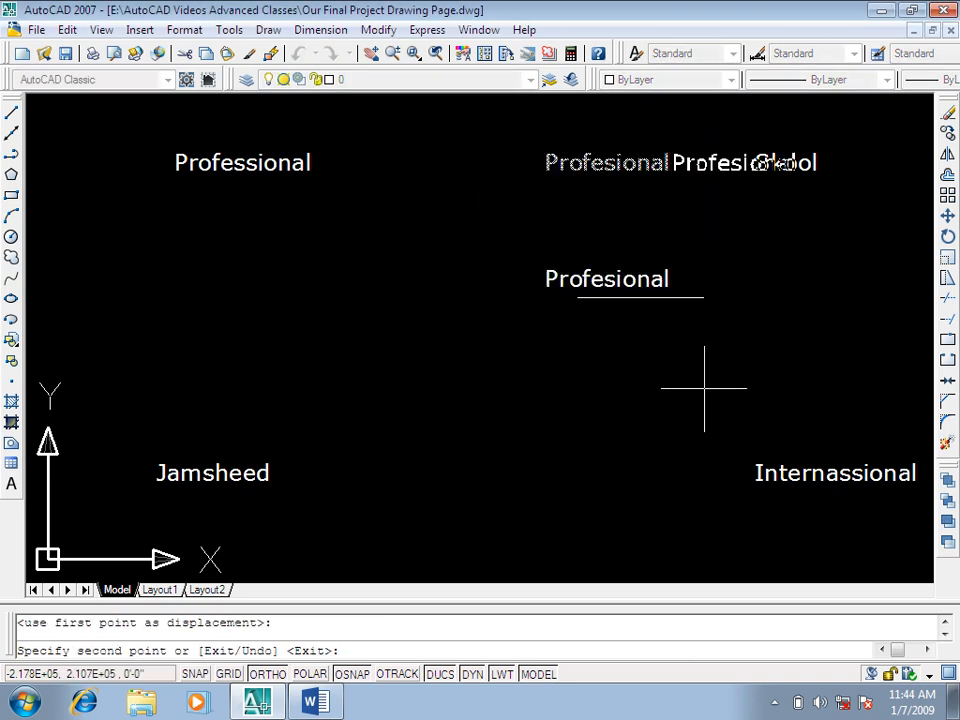
key("F8")
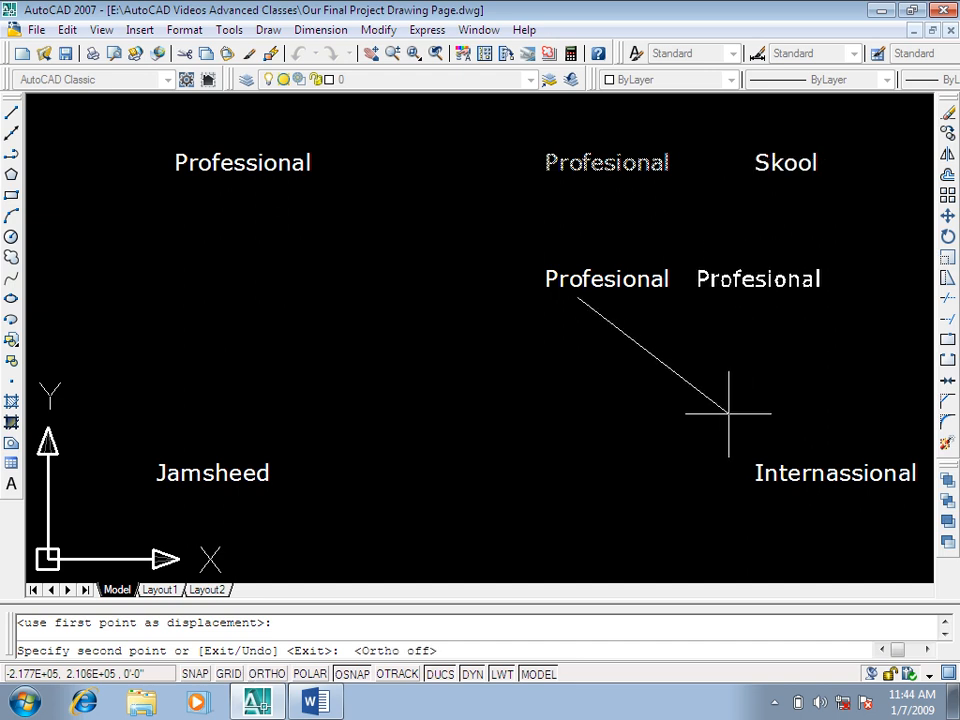
left_click(784, 405)
left_click(637, 519)
key("Escape")
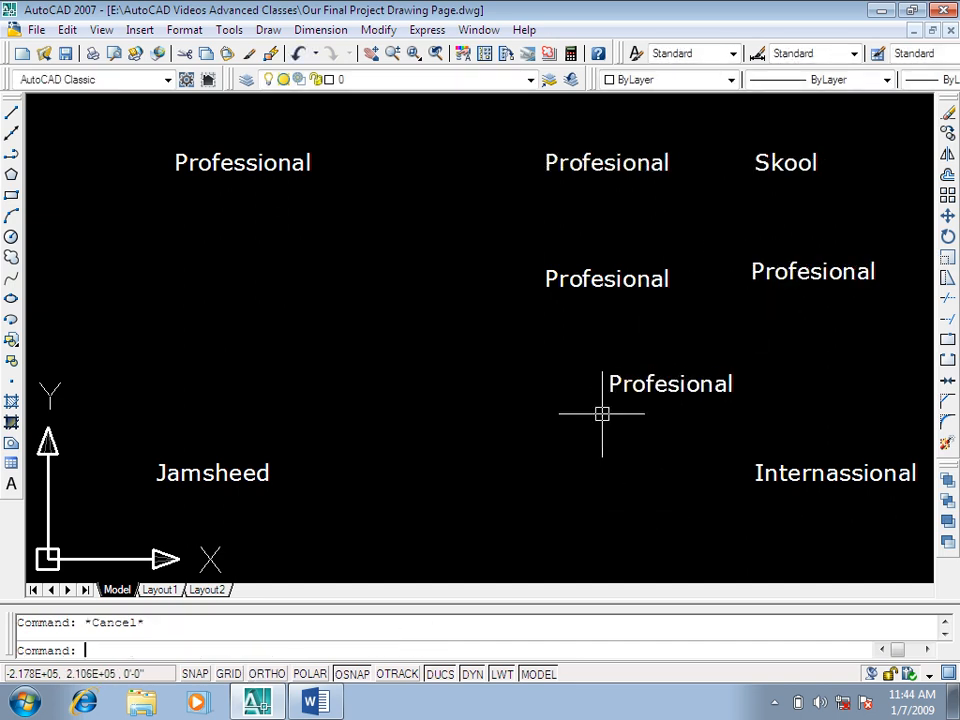
left_click(776, 703)
left_click(551, 474)
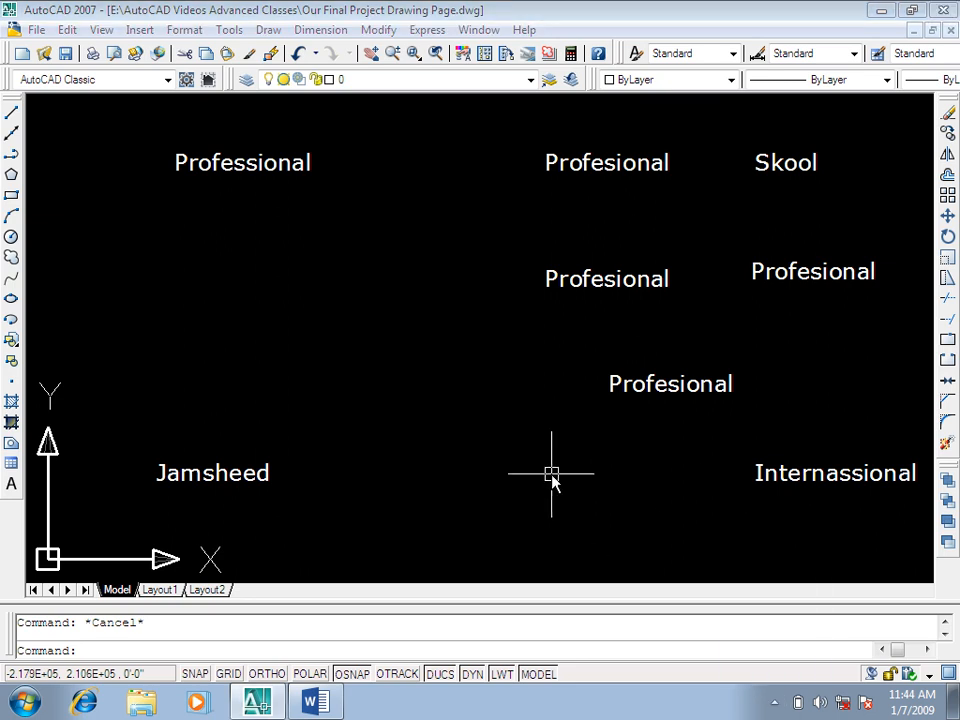
type("sp")
key("Return")
middle_click_drag(698, 351, 586, 361)
left_click(822, 148)
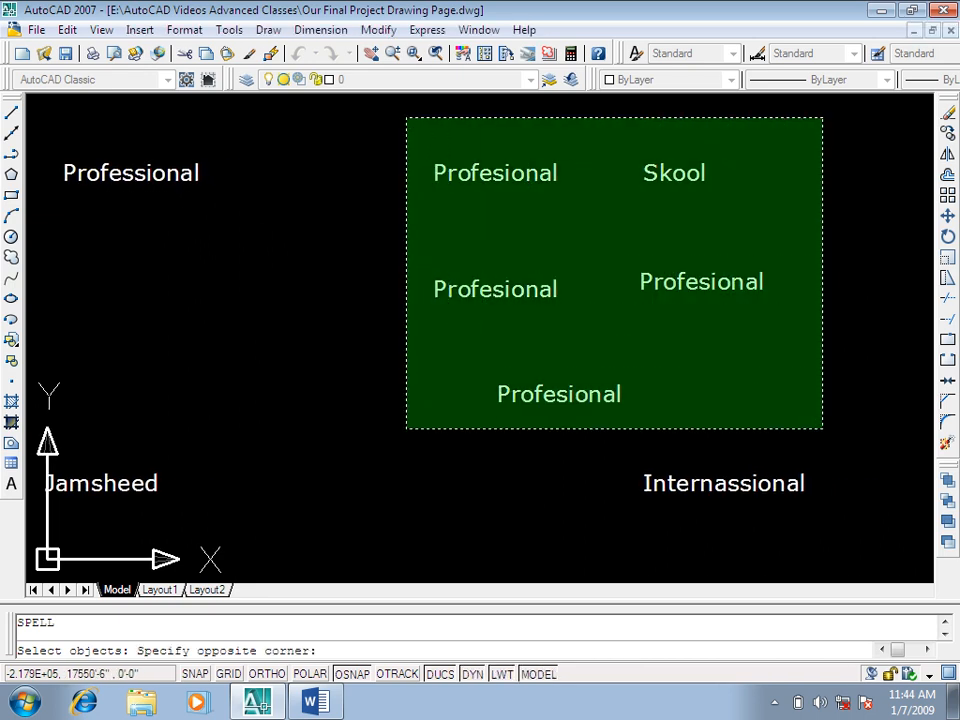
left_click(406, 428)
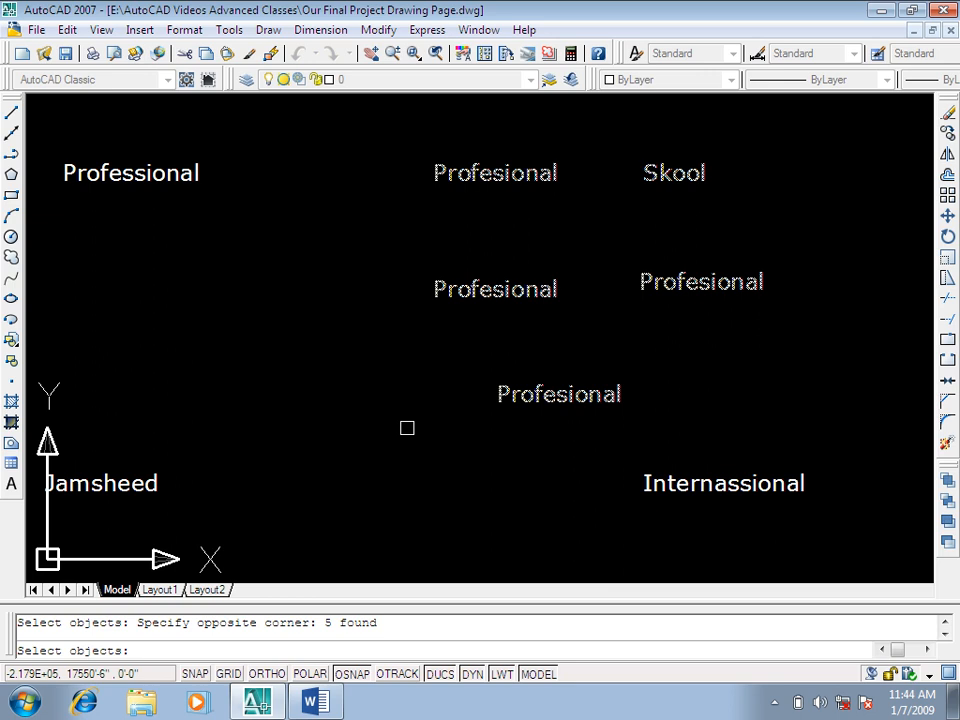
key("Escape")
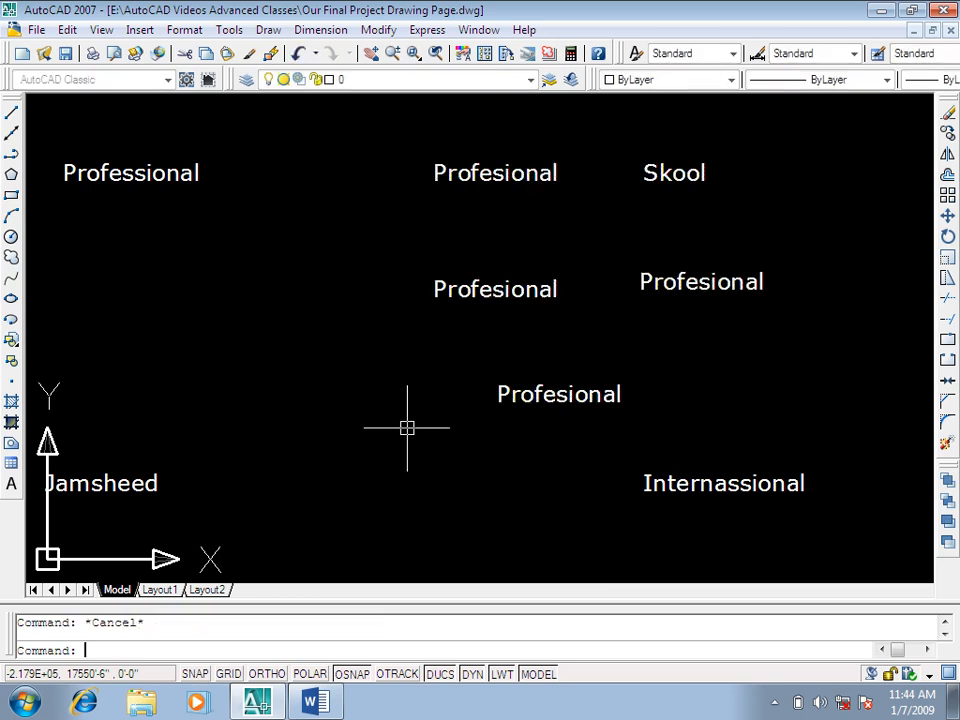
Step: Run SPELL on "Skool" and the four "Profesional" texts, and change every "Profesional" to "Professional" at once
type("spell")
key("Return")
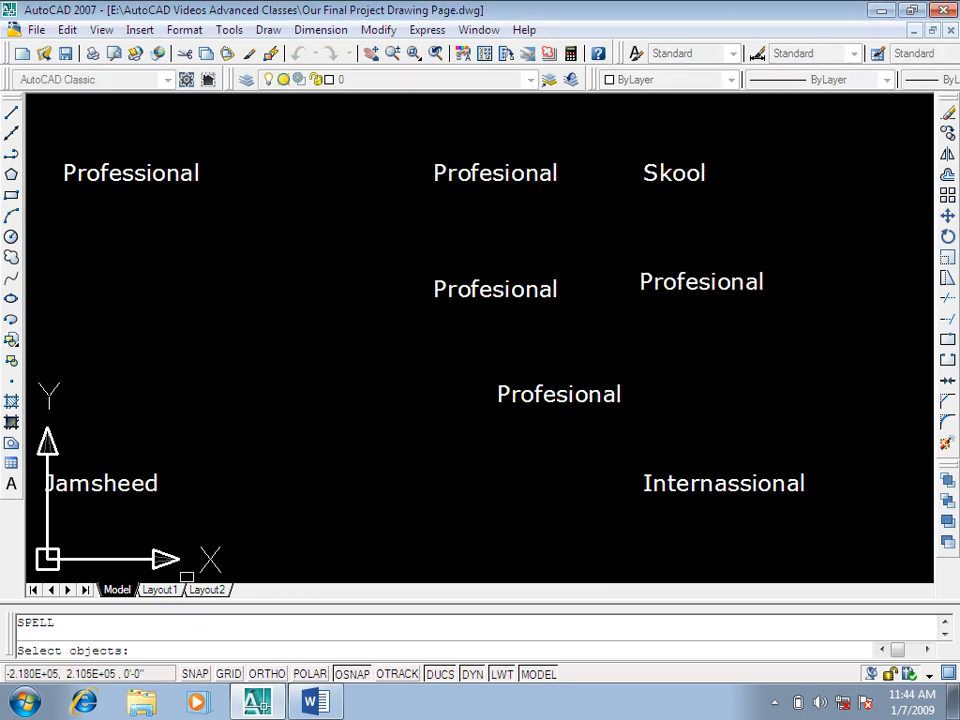
left_click(836, 144)
left_click(409, 428)
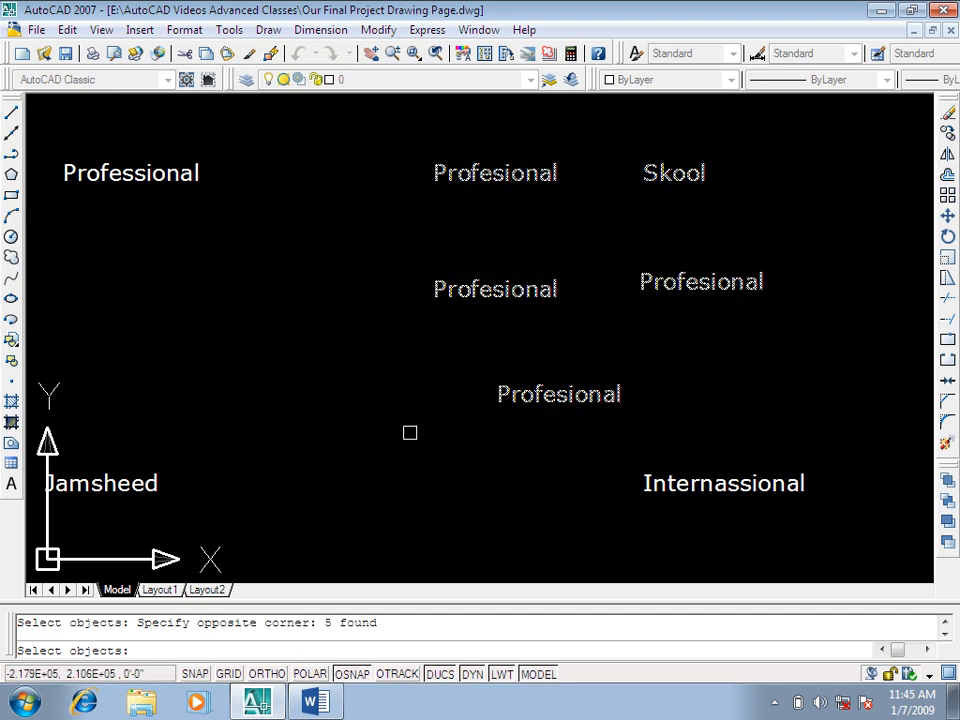
key("Return")
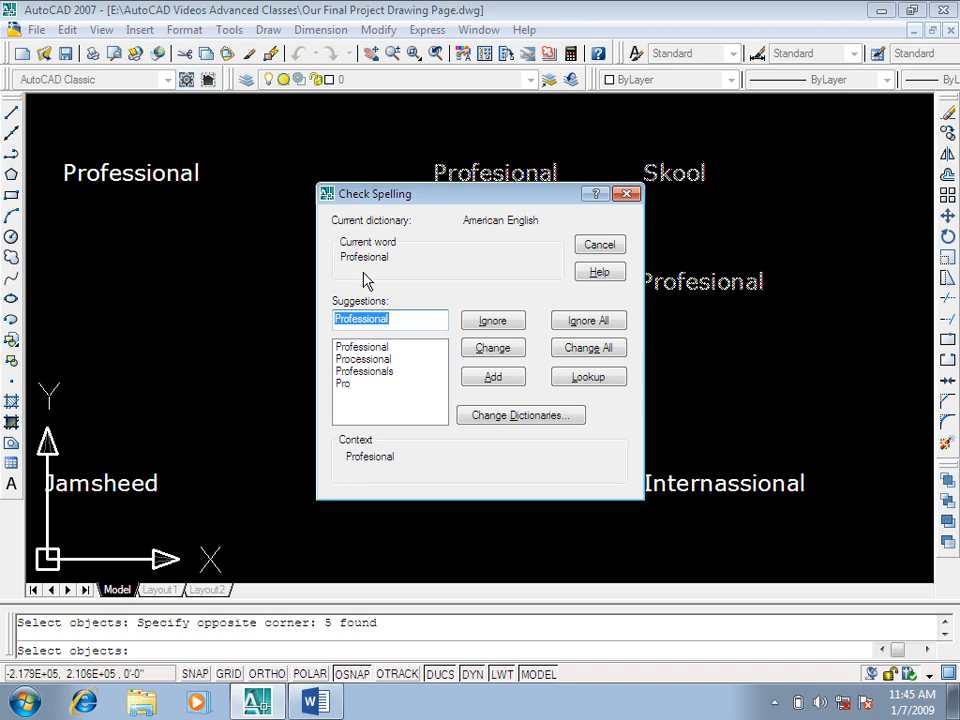
left_click_drag(545, 195, 352, 141)
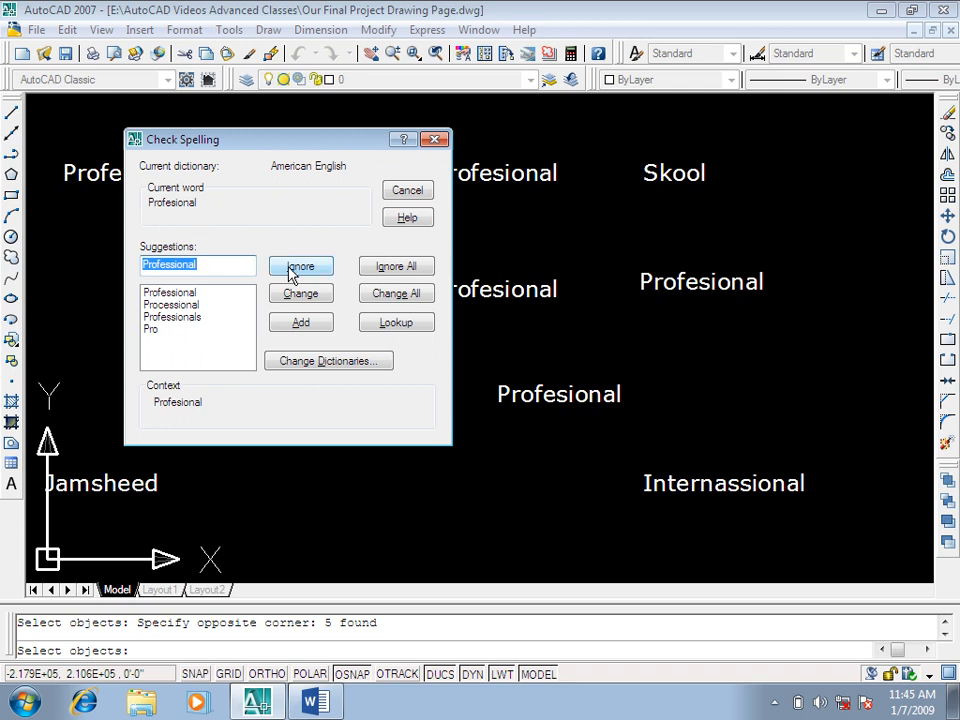
left_click_drag(280, 155, 260, 145)
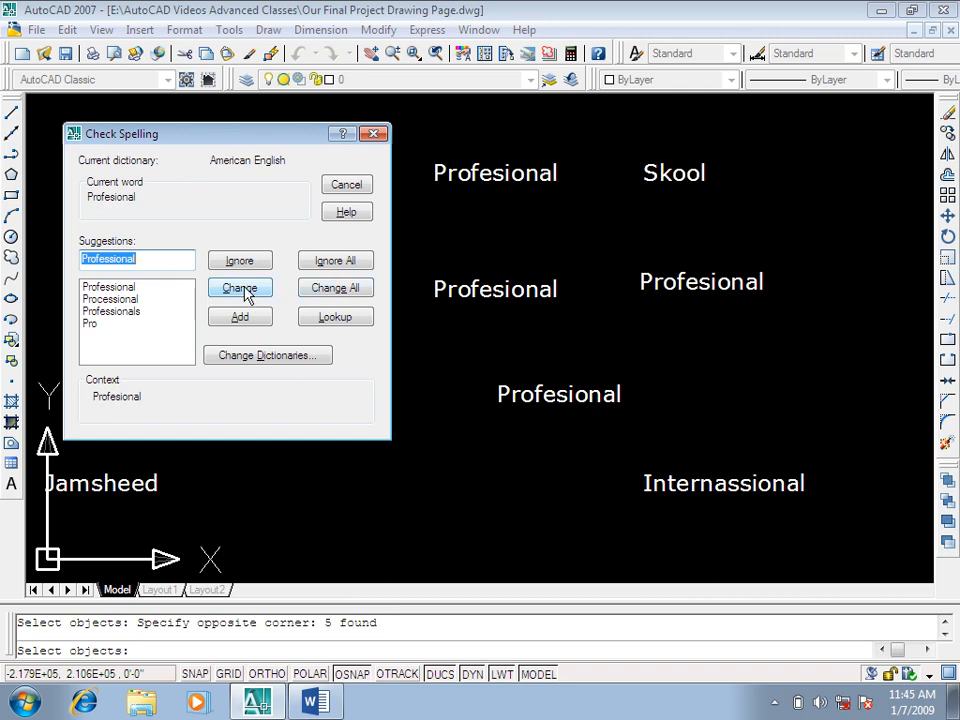
left_click(340, 299)
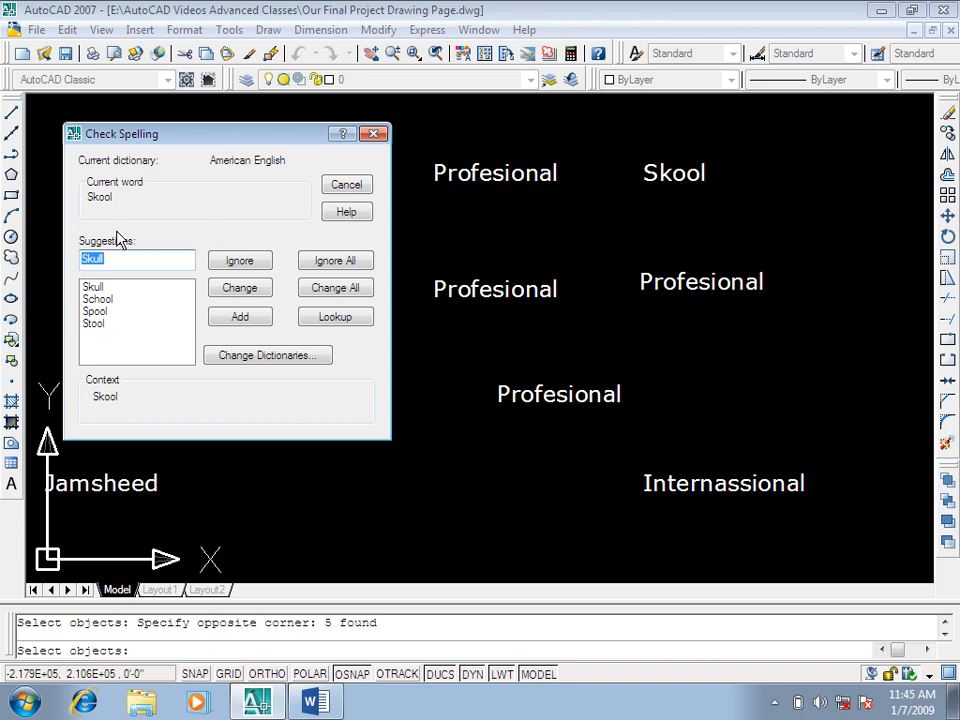
Step: Replace "Skool" with the suggestion "School" and finish the spelling check
left_click(100, 299)
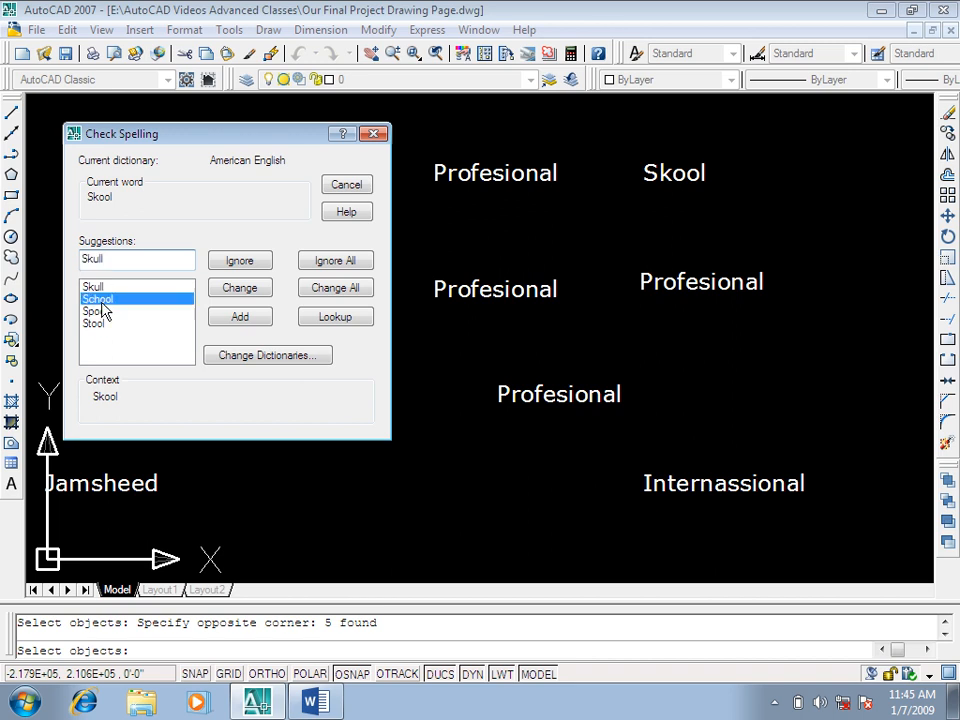
left_click(234, 292)
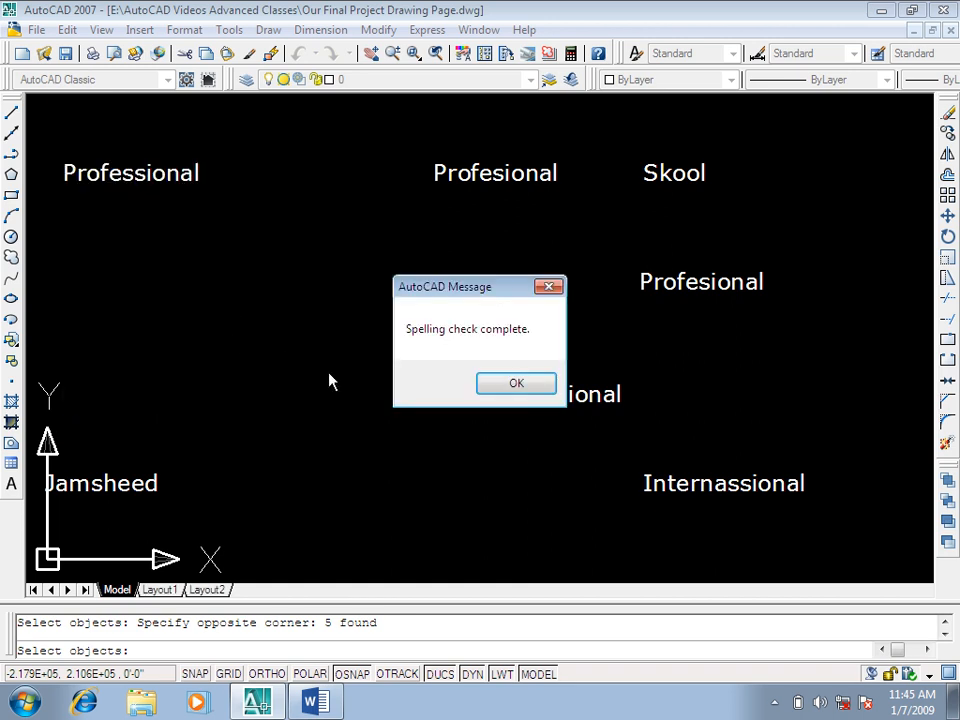
left_click(533, 388)
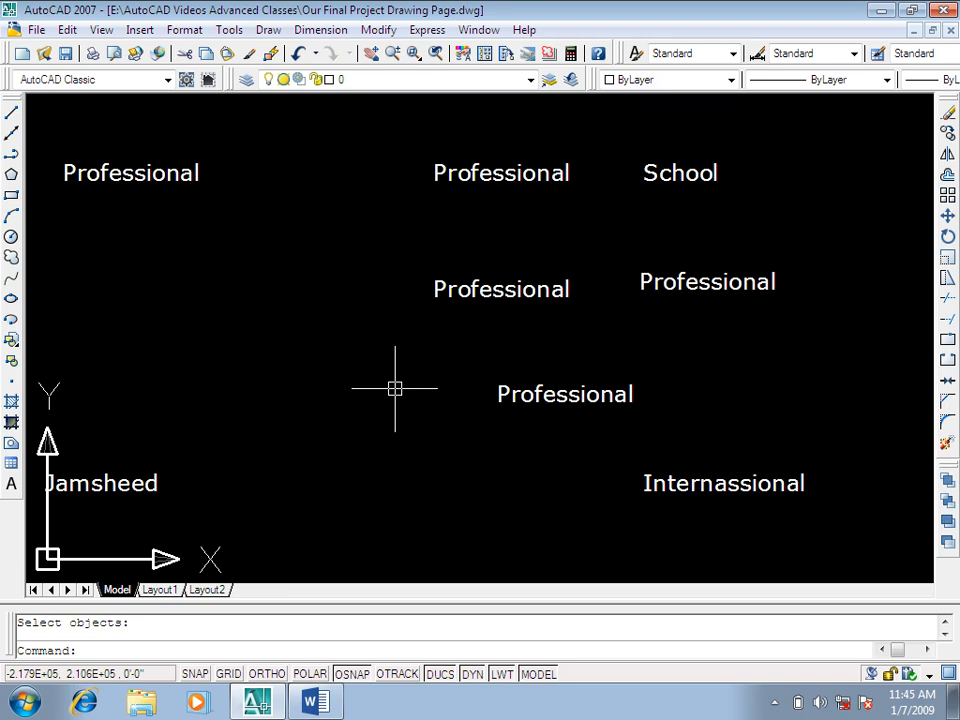
Step: Run SPELL on the "Internassional" text, change all its occurrences to "International" and finish the check
mouse_move(336, 407)
middle_mouse_down()
mouse_move(319, 360)
mouse_move(377, 347)
middle_mouse_up()
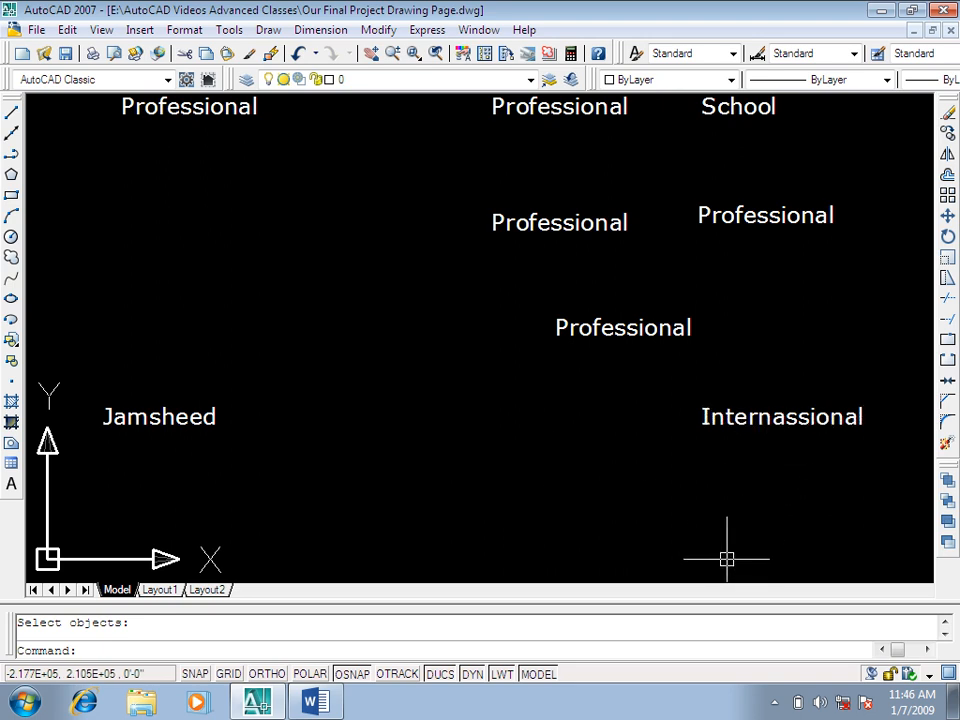
key("Escape")
key("Return")
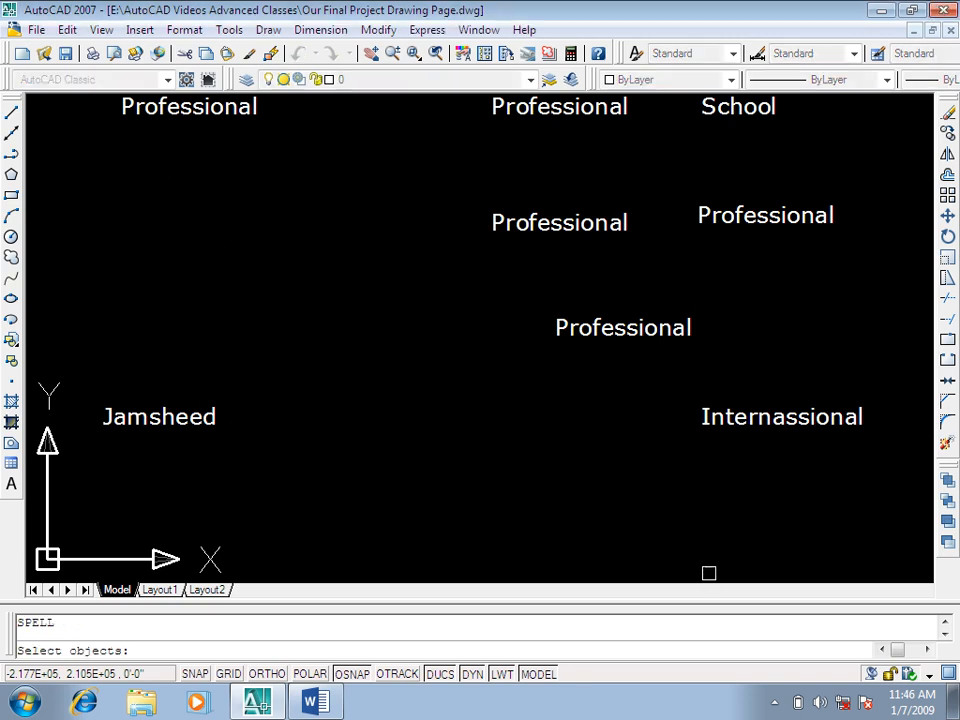
left_click(757, 435)
key("Return")
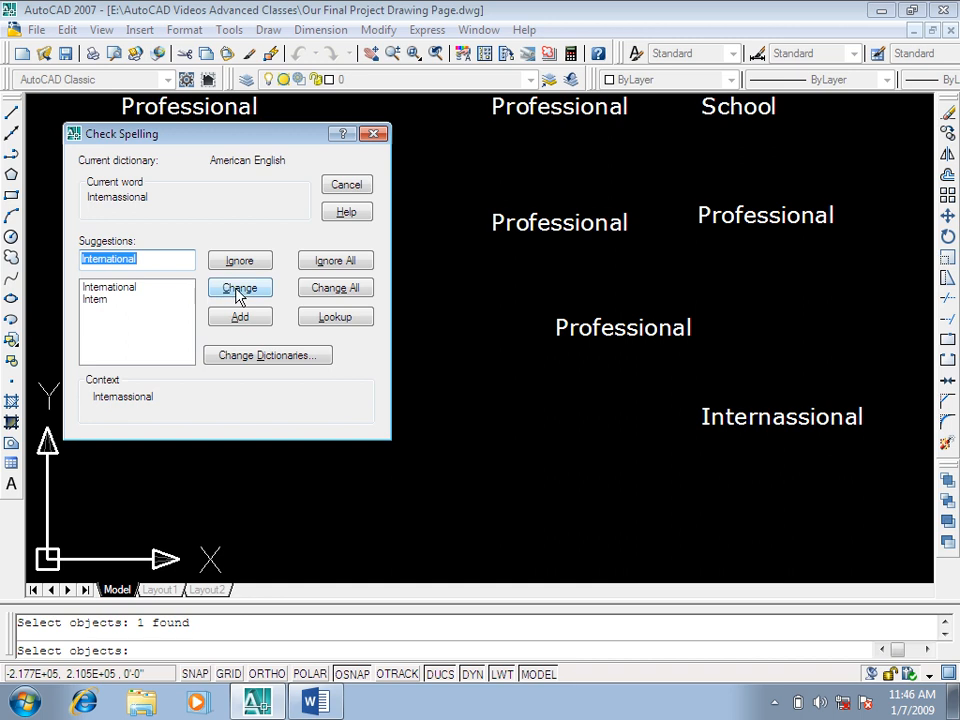
left_click(352, 300)
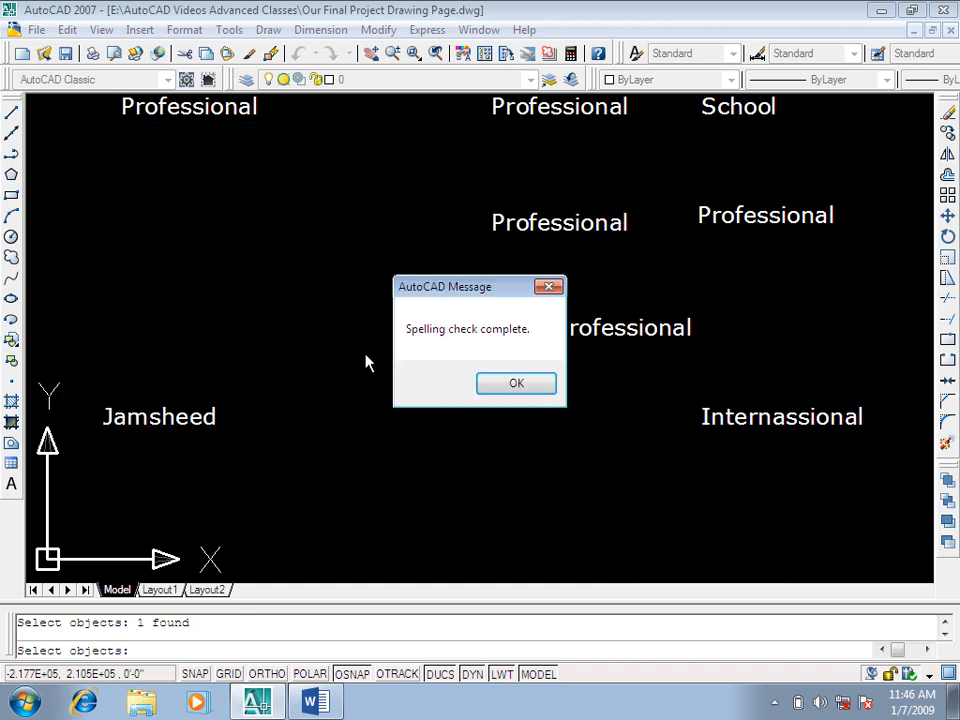
left_click(508, 386)
middle_click_drag(249, 431, 335, 410)
key("Escape")
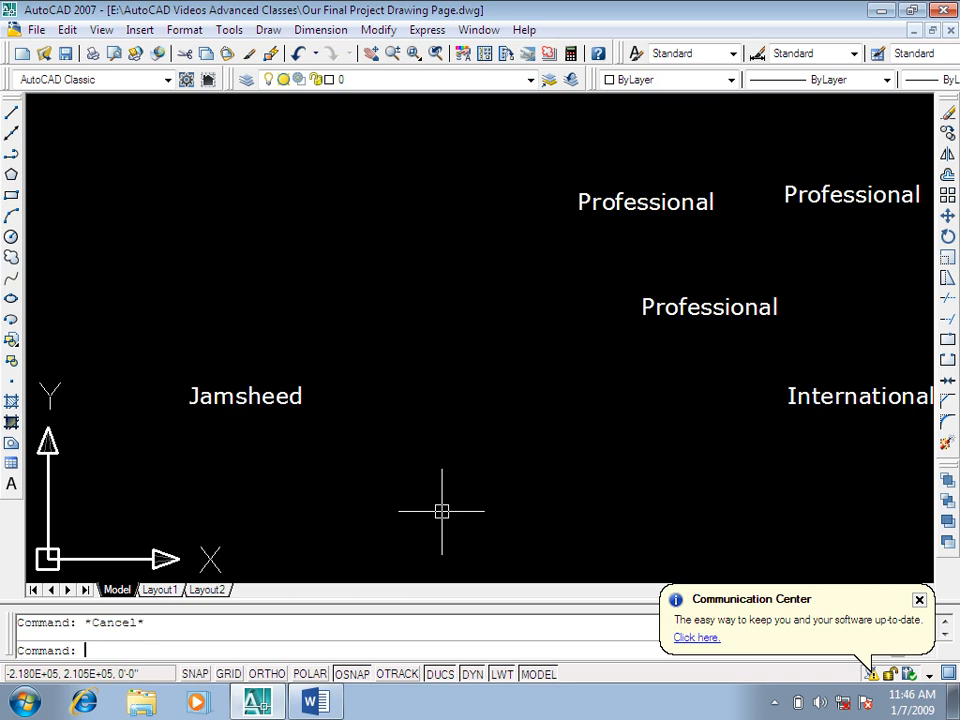
Step: Start a spelling check on the personal-name text, view its suggestions and cancel the check
key("Return")
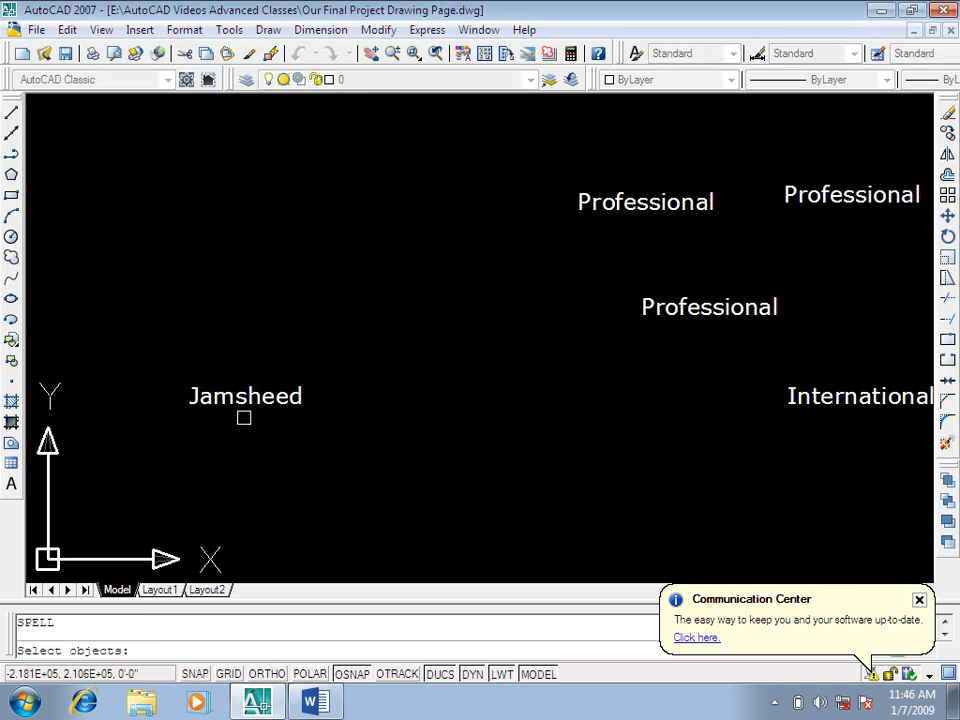
left_click(257, 403)
key("Return")
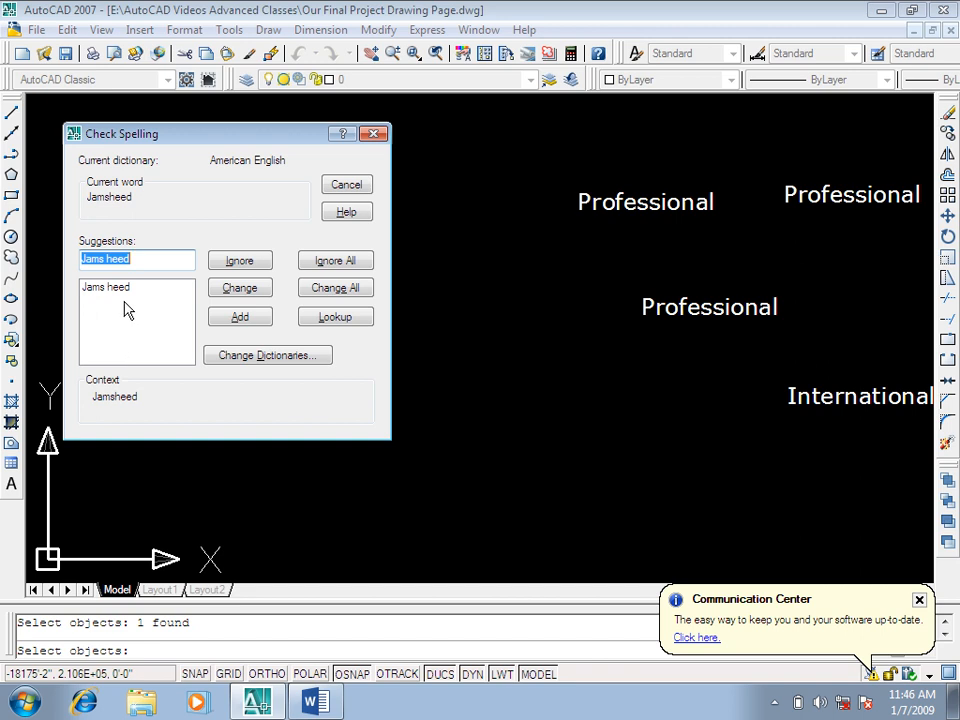
key("Escape")
Step: Undo the last operations back to before the "Internassional" text was corrected
key("ctrl+z")
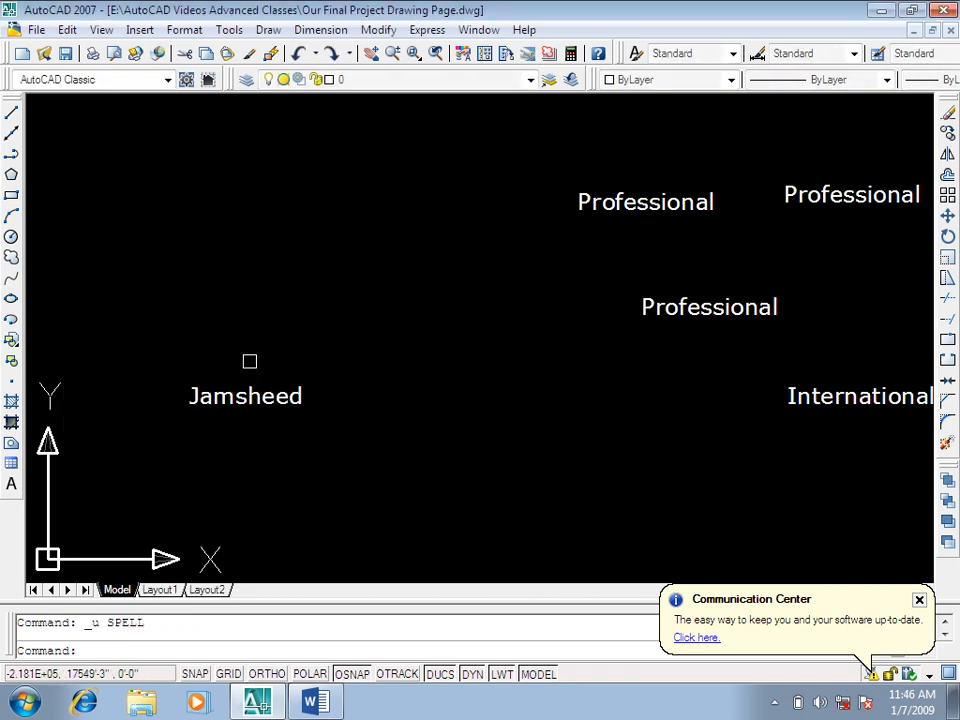
key("ctrl+z")
key("ctrl+z")
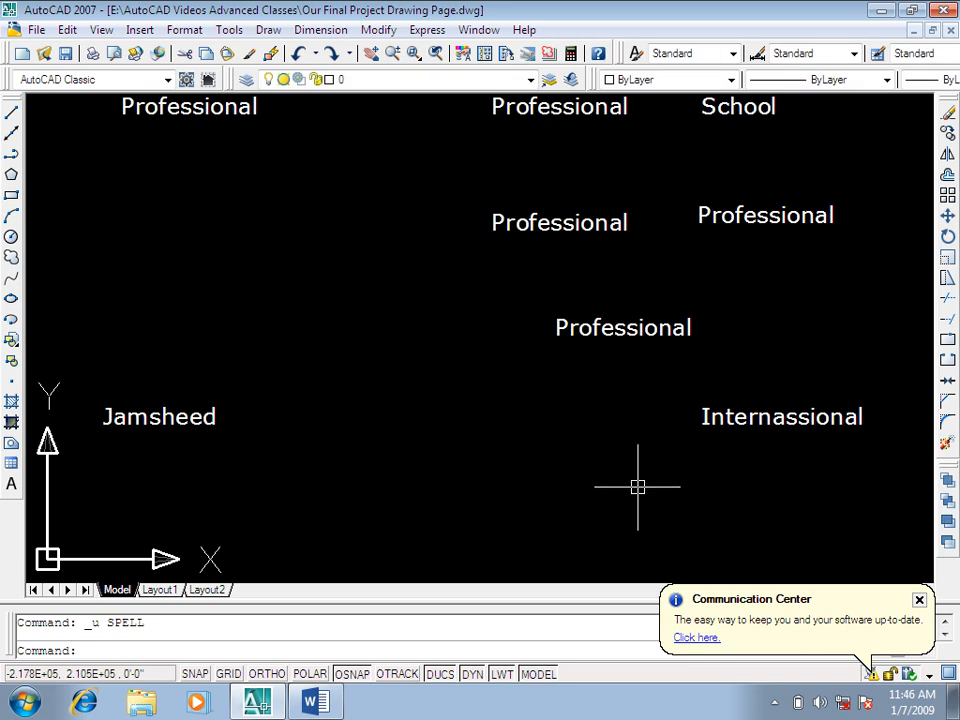
key("Escape")
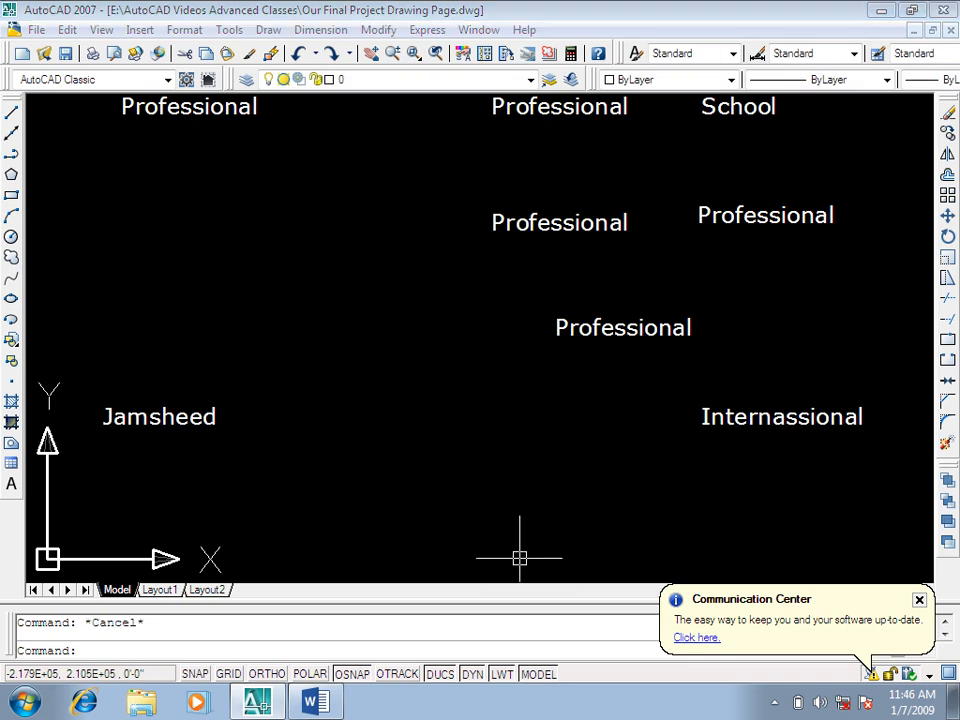
Step: Run SPELL on the personal-name text and "Internassional" together, ignoring the name
key("Return")
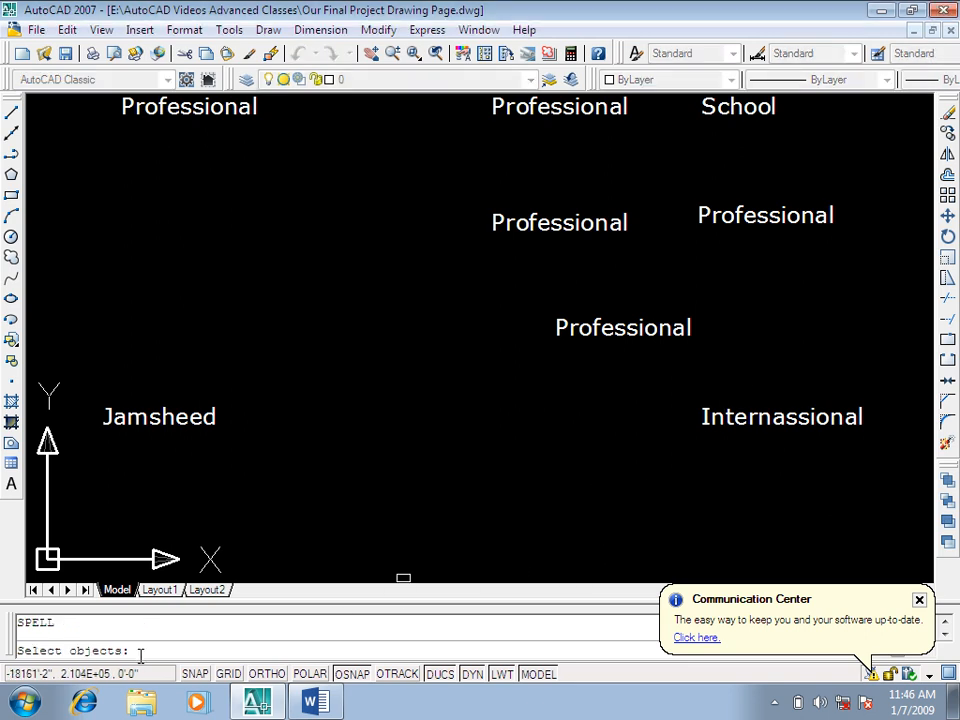
left_click(893, 370)
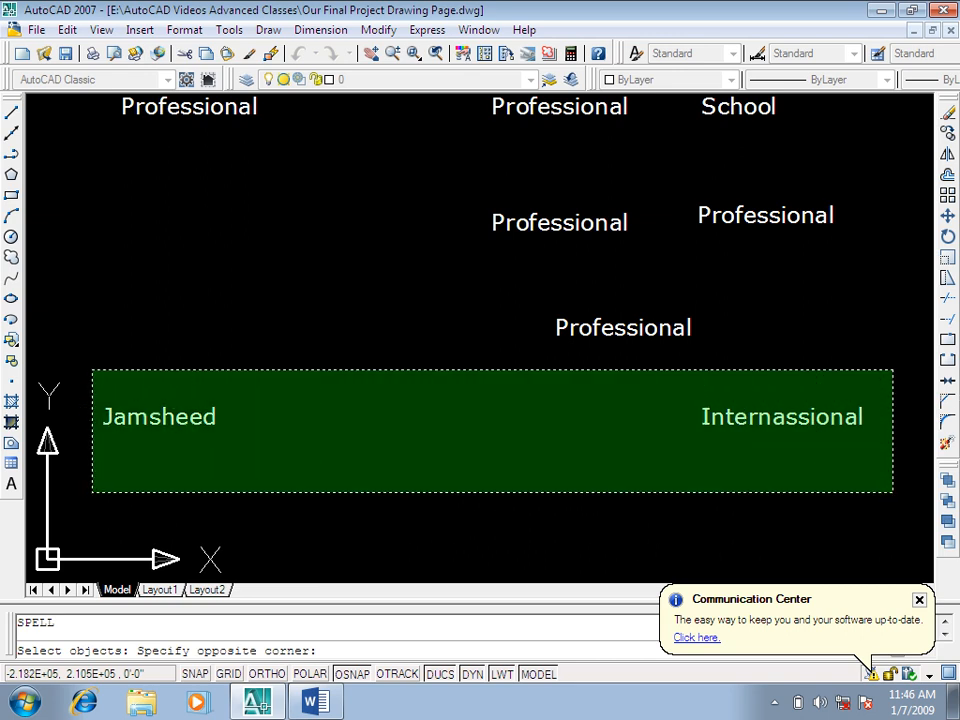
left_click(92, 491)
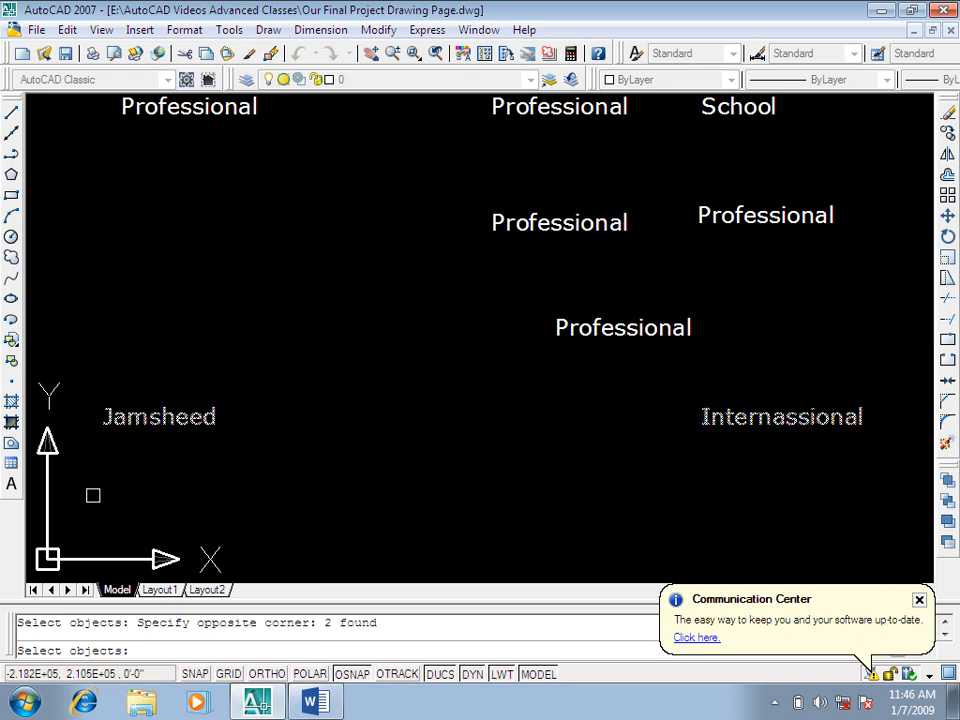
key("Return")
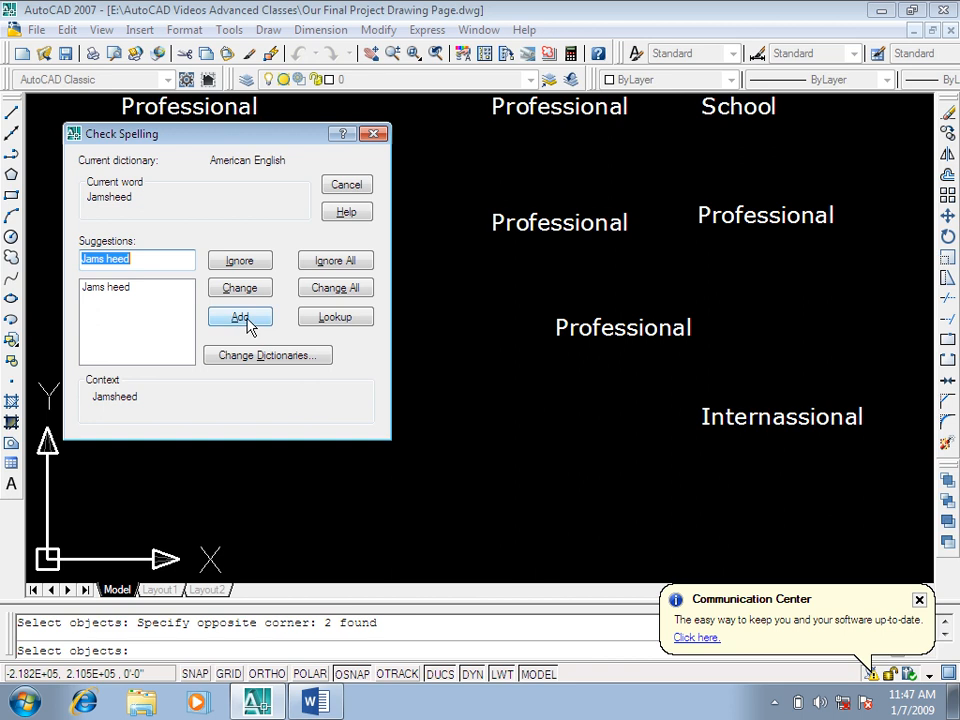
left_click(252, 272)
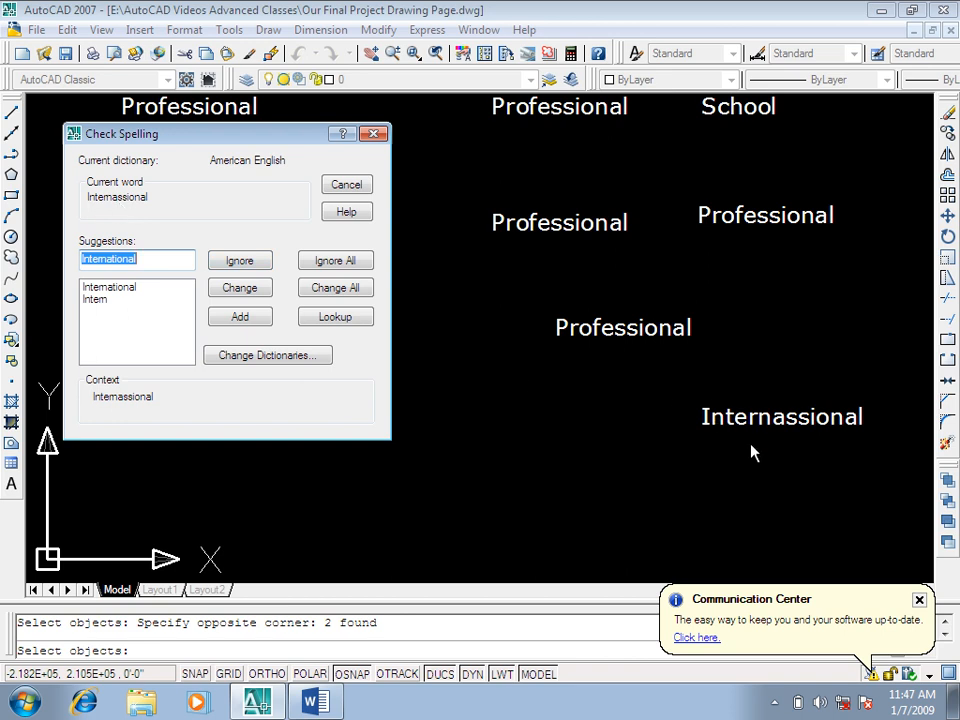
Step: Change "Internassional" to "International" and finish the spelling check
left_click(240, 287)
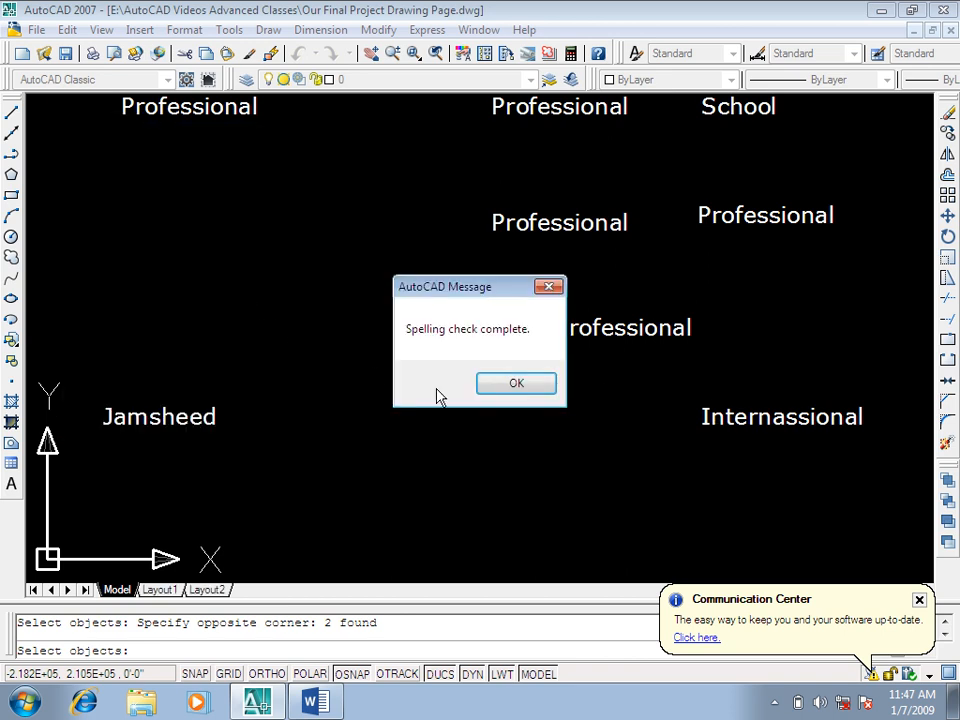
left_click(510, 384)
middle_click_drag(452, 450, 482, 477)
key("Escape")
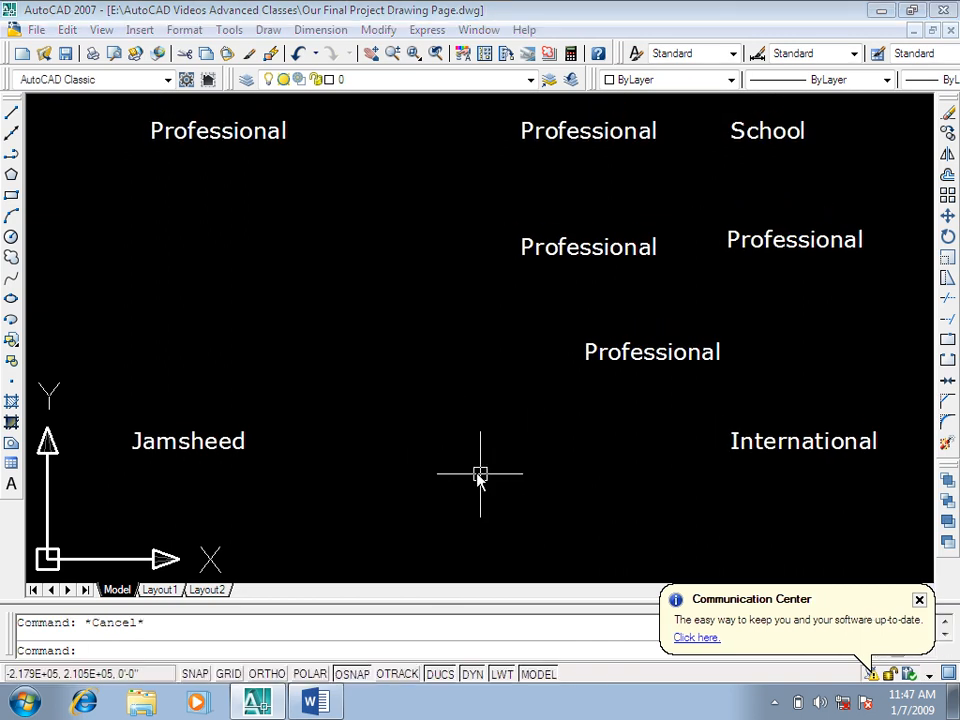
Step: Run SPELL on the personal-name text, add the name to the dictionary and finish the check
key("Return")
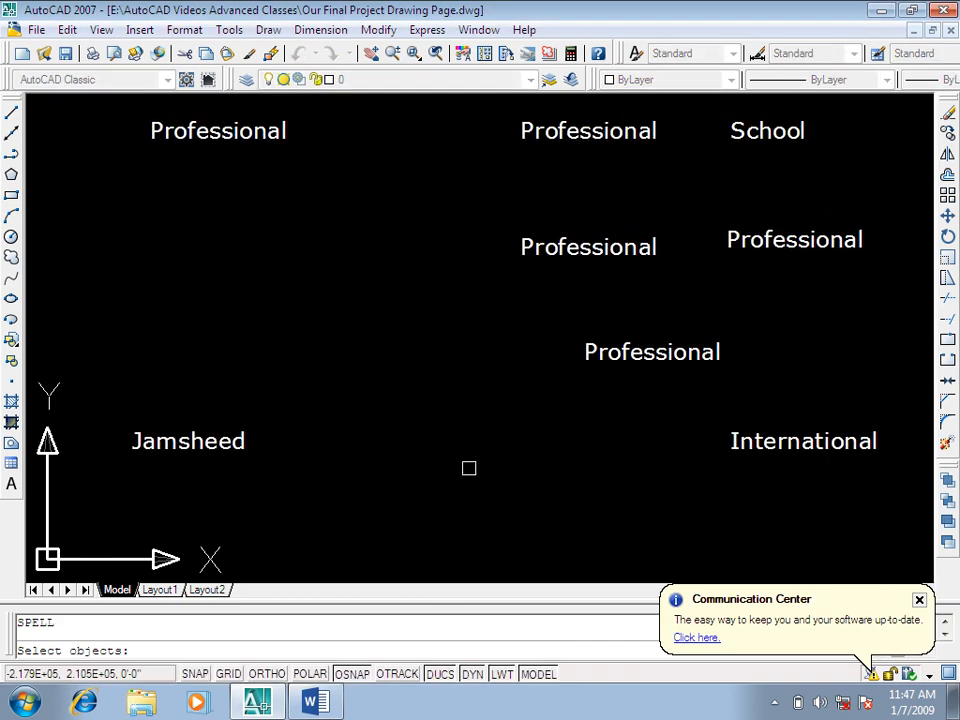
left_click(205, 444)
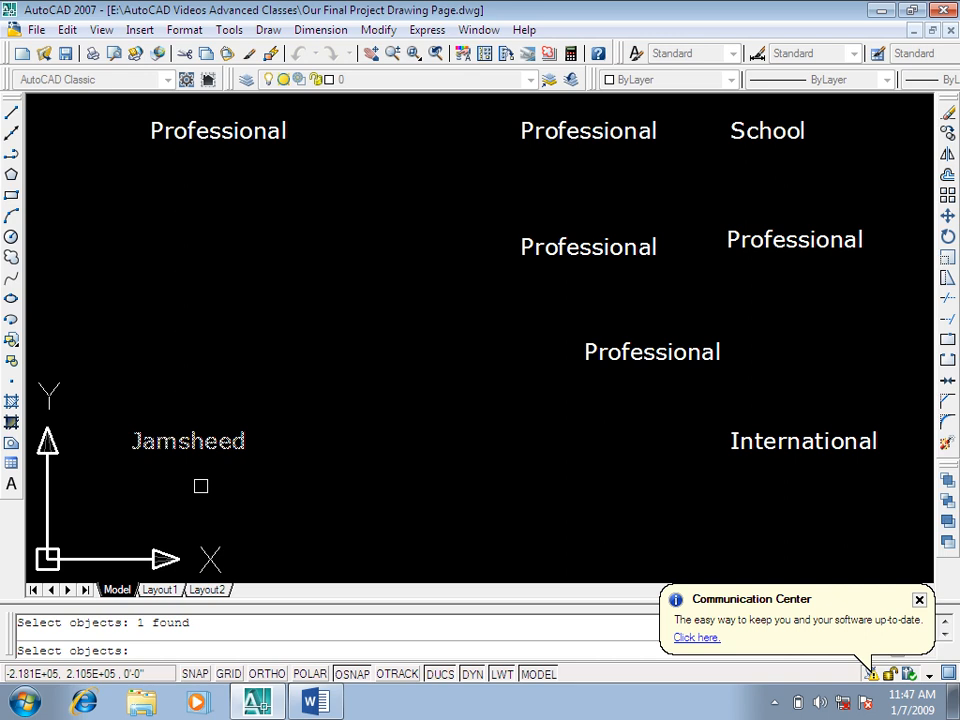
key("Return")
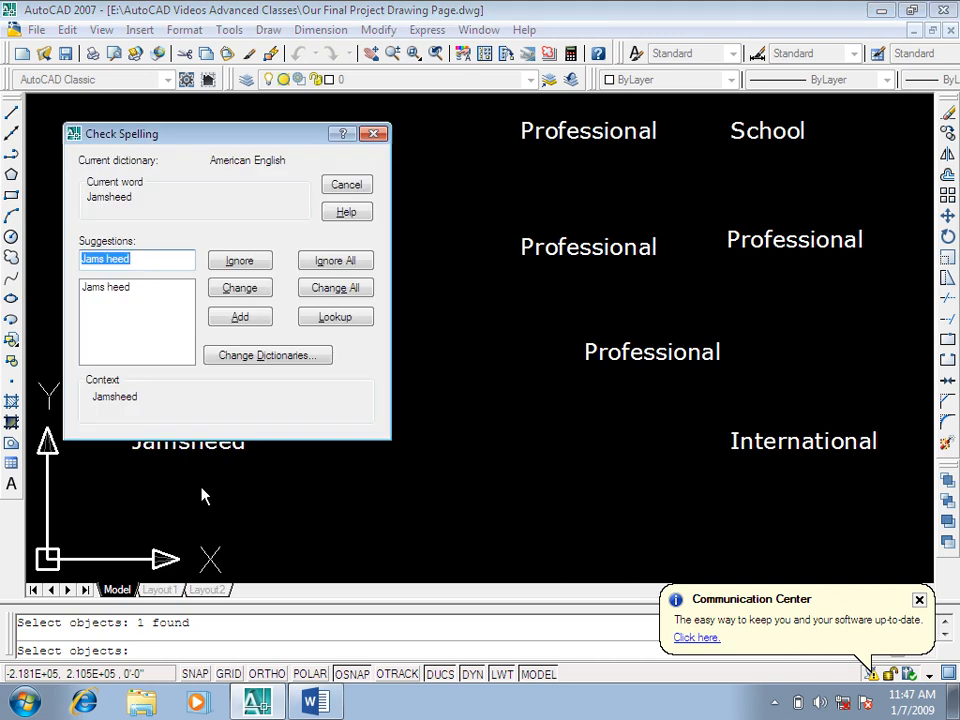
left_click_drag(207, 148, 214, 33)
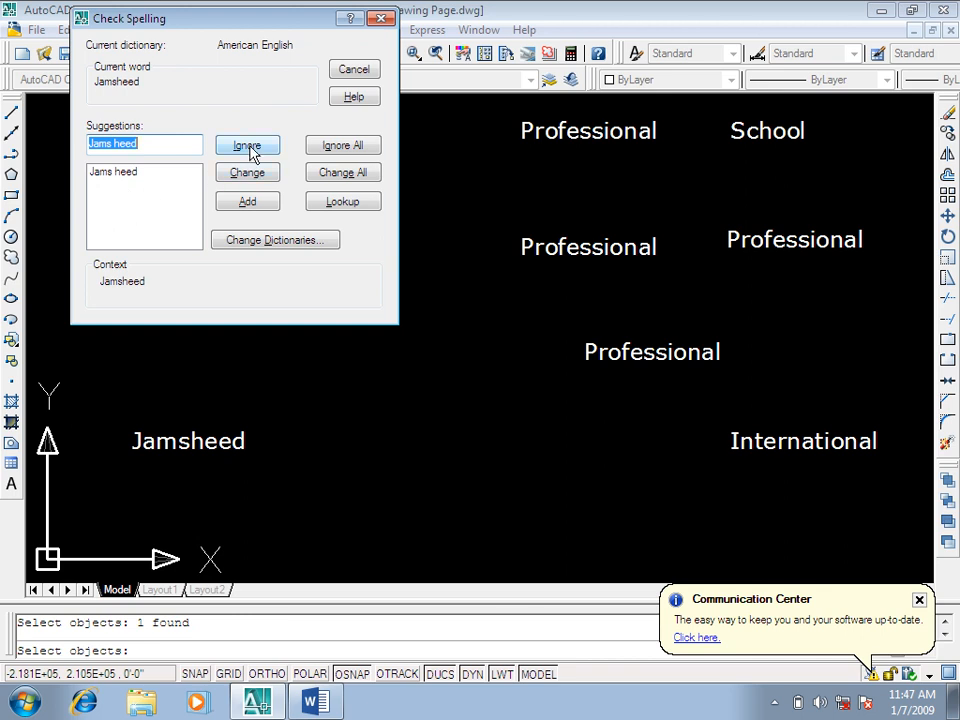
left_click(254, 202)
left_click(515, 385)
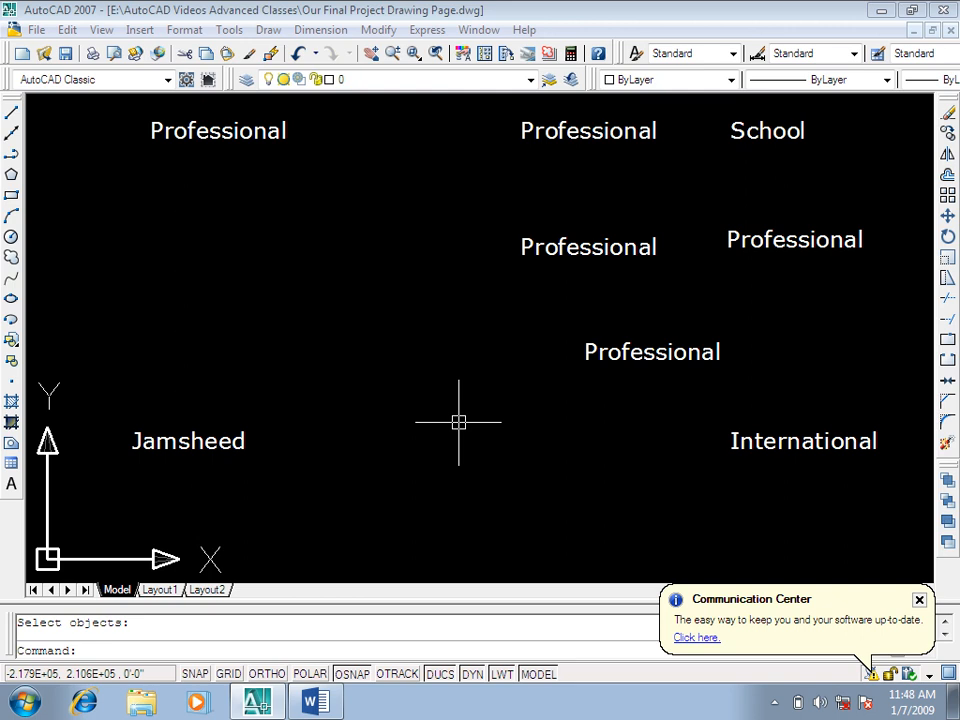
Step: Run SPELL again on the personal-name text to verify that the dictionary accepts the name
key("Return")
left_click(214, 442)
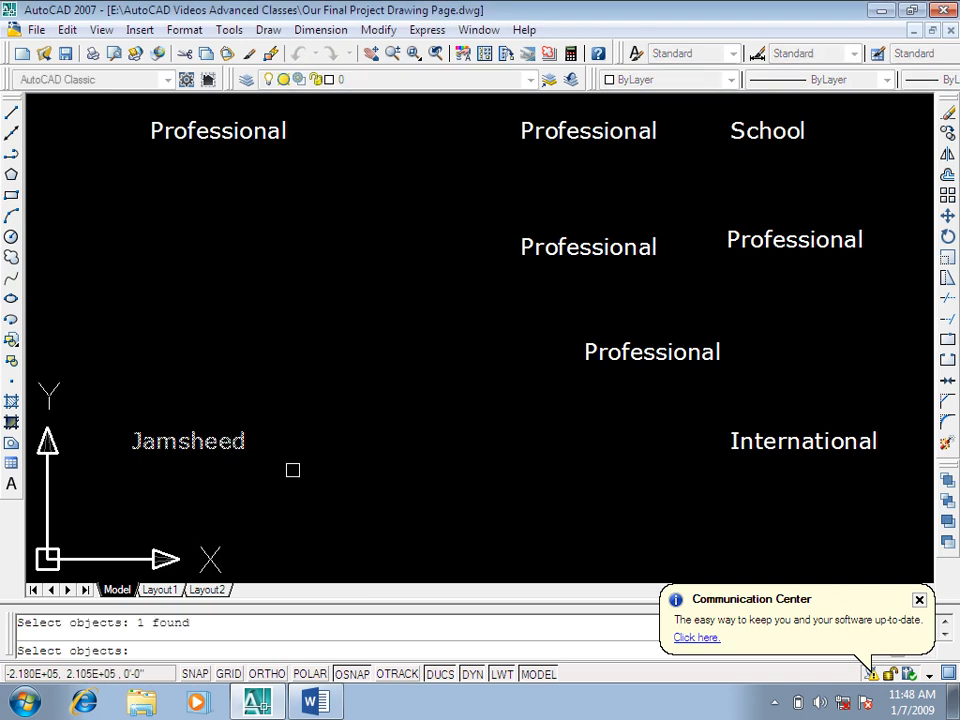
key("Return")
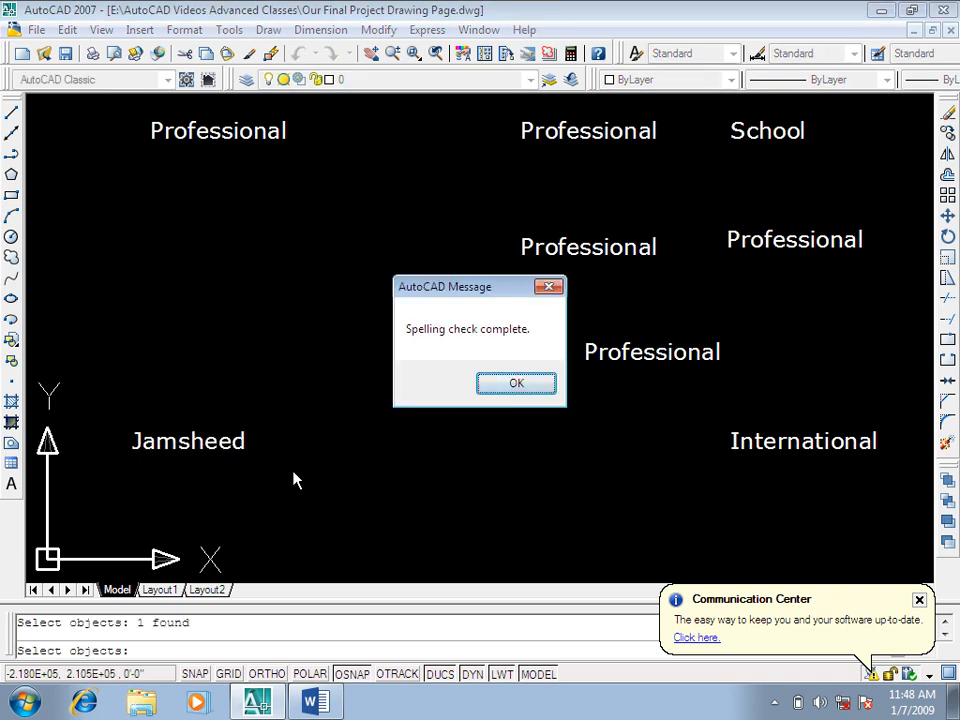
key("Return")
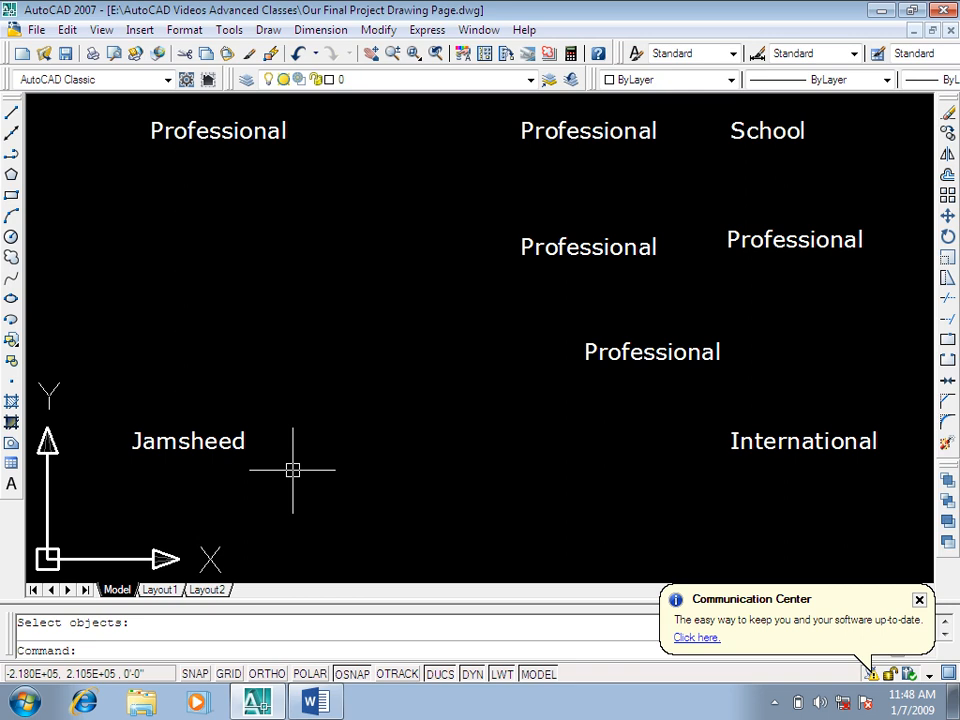
key("Escape")
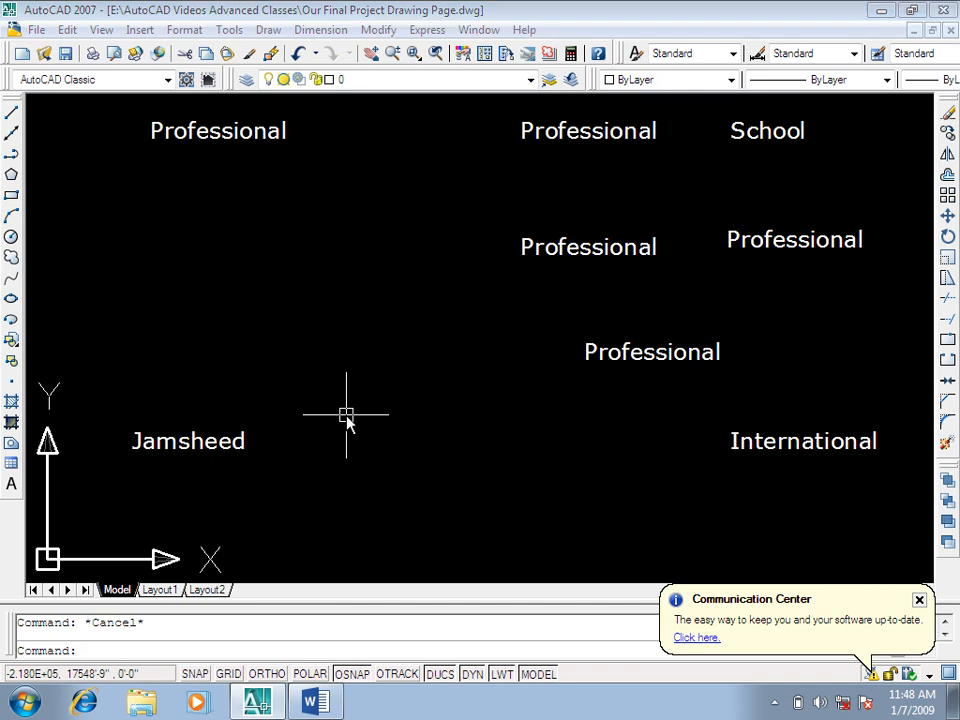
Step: Copy one of the "Professional" texts into the empty area above and beside the personal-name text
type("co")
key("Return")
left_click(752, 405)
left_click(589, 326)
key("Return")
left_click(655, 478)
left_click(390, 466)
key("Escape")
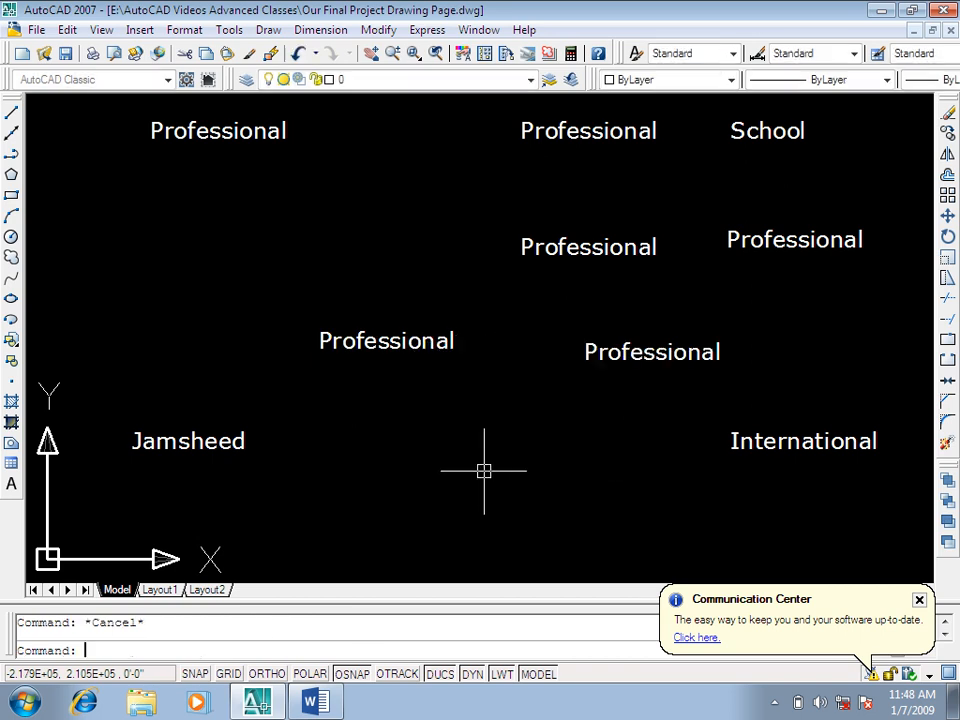
Step: Replace the wording of the new "Professional" copy with the misspelled word "Enstitute"
double_click(388, 343)
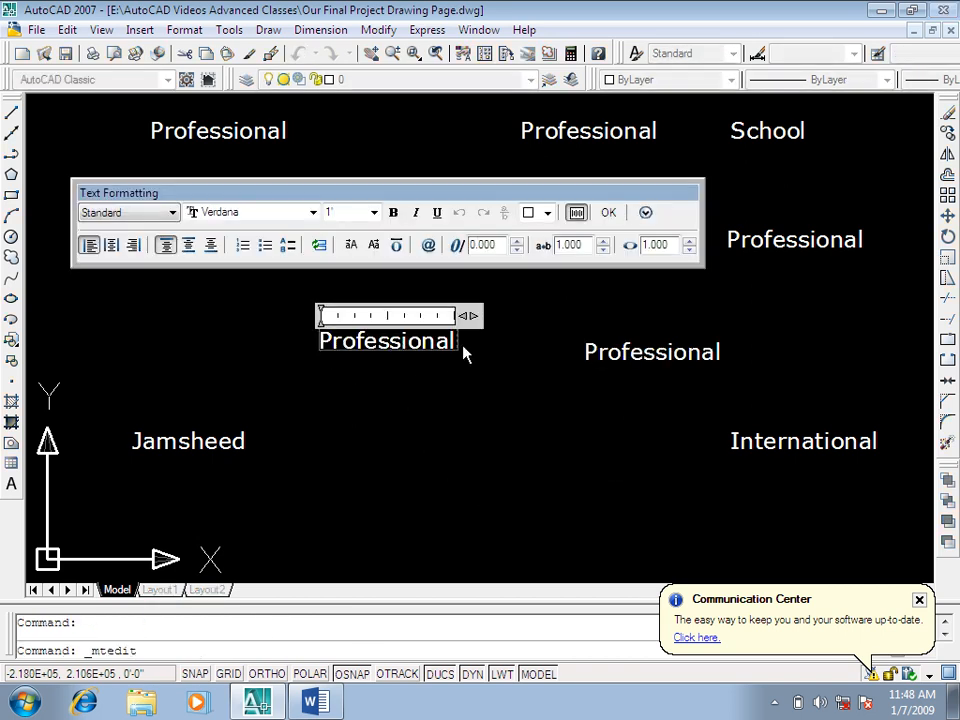
key("BackSpace")
key("BackSpace")
key("BackSpace")
key("BackSpace")
key("BackSpace")
key("BackSpace")
key("BackSpace")
key("BackSpace")
key("BackSpace")
key("BackSpace")
key("BackSpace")
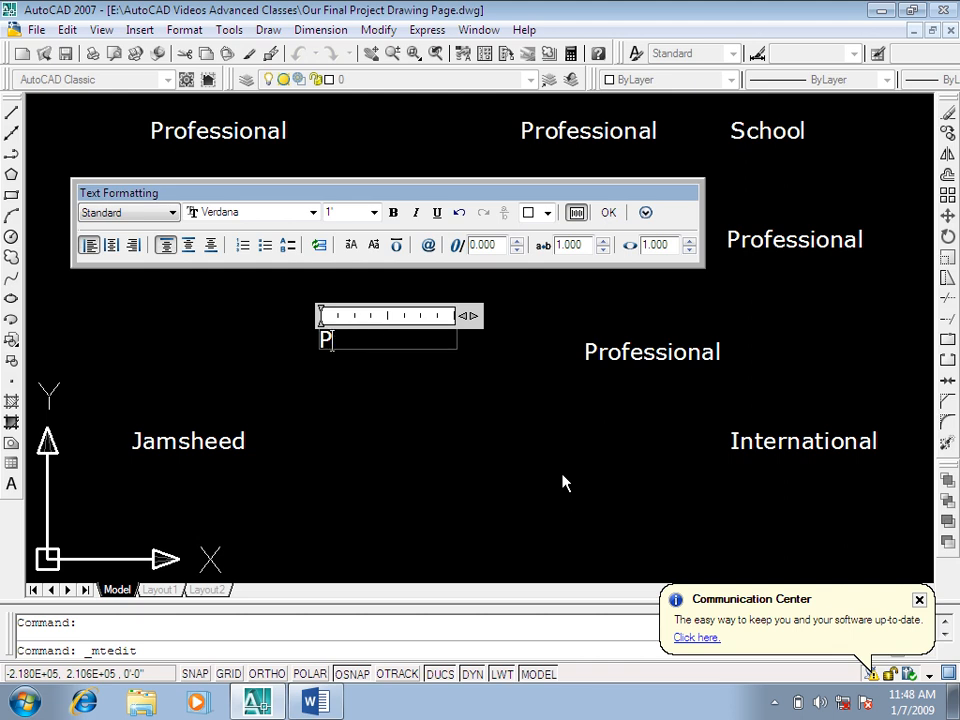
key("BackSpace")
type("iNS")
key("BackSpace")
key("BackSpace")
key("BackSpace")
type("Enstitute")
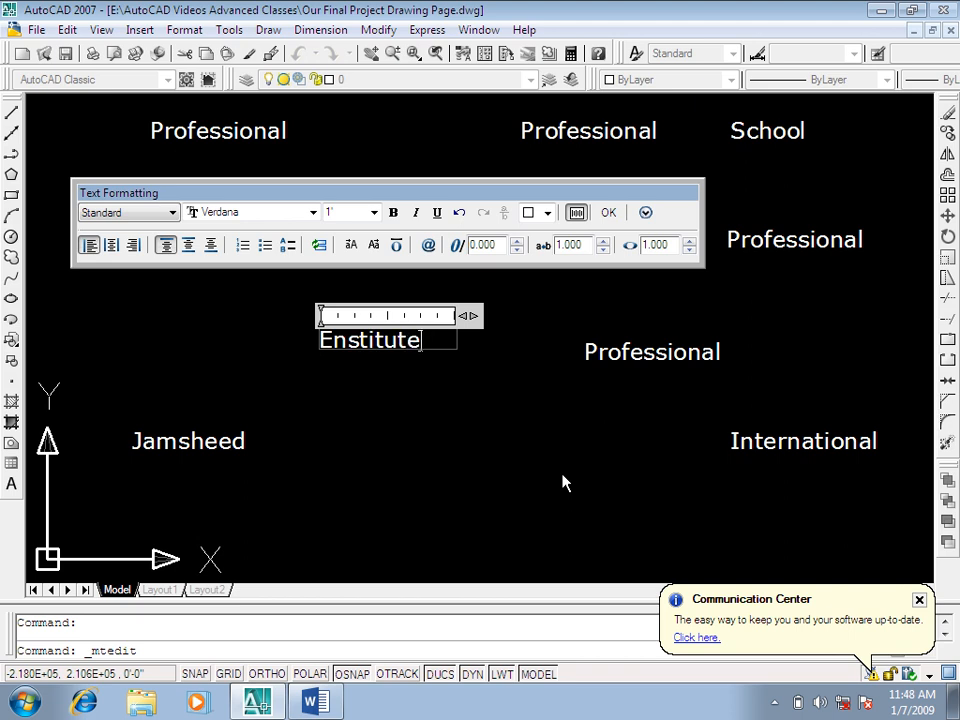
left_click(562, 475)
key("Escape")
Step: Run SPELL on the "Enstitute" text and look up further suggestions for "Institute"
type("sp")
key("Return")
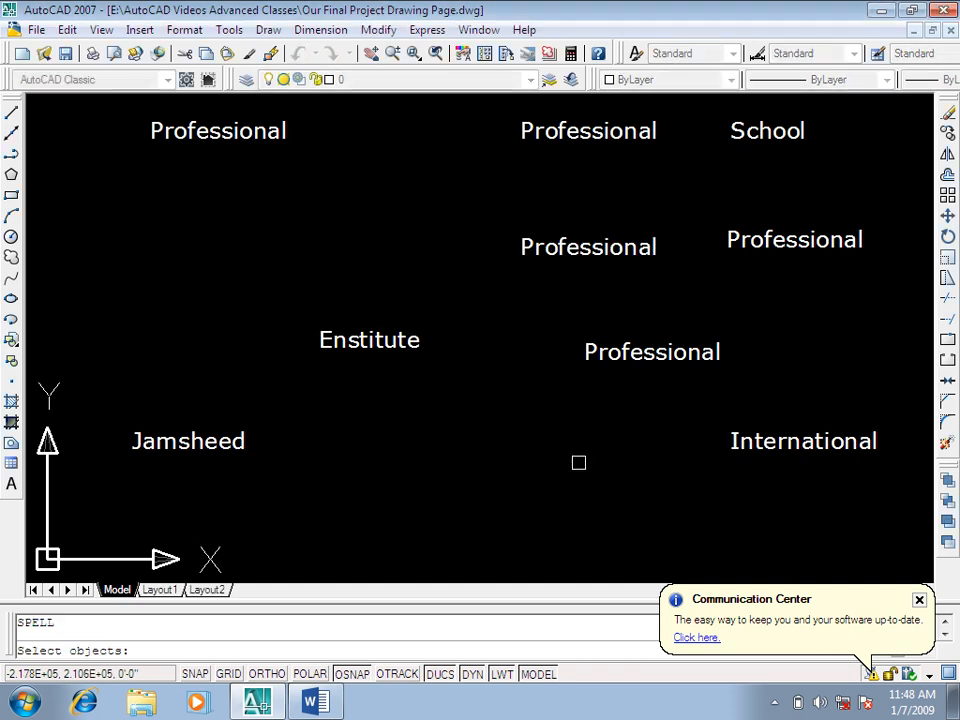
left_click(391, 339)
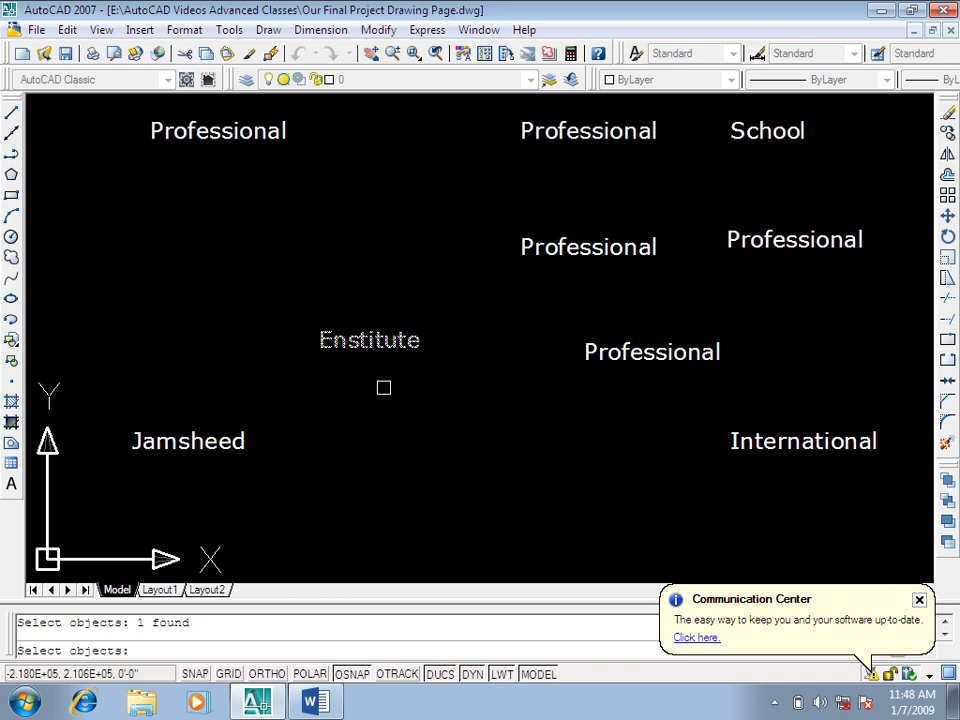
key("Return")
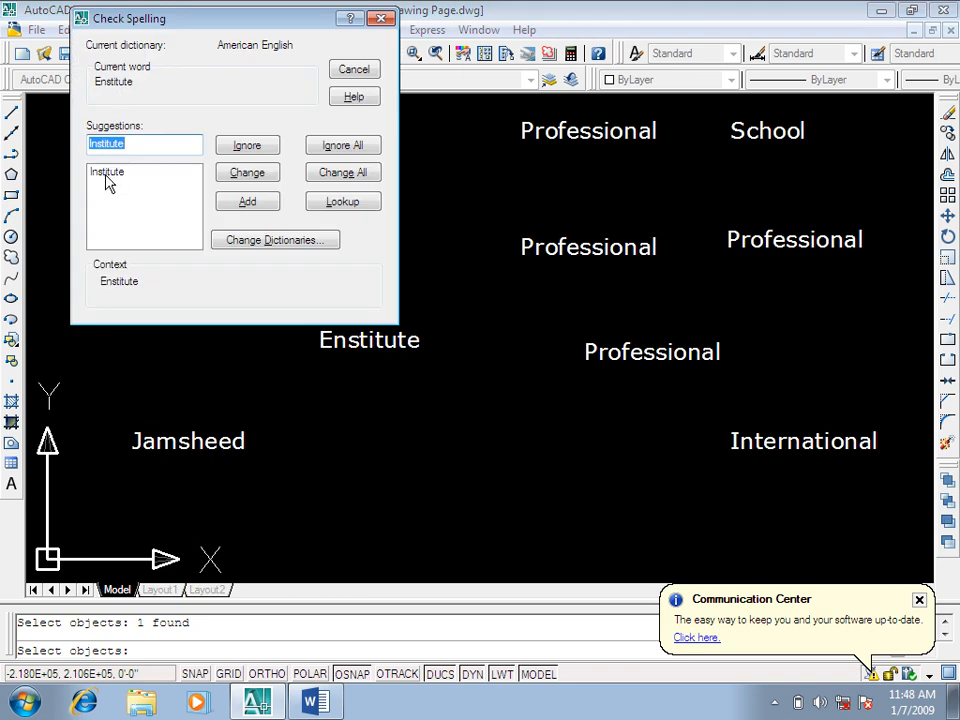
left_click(342, 202)
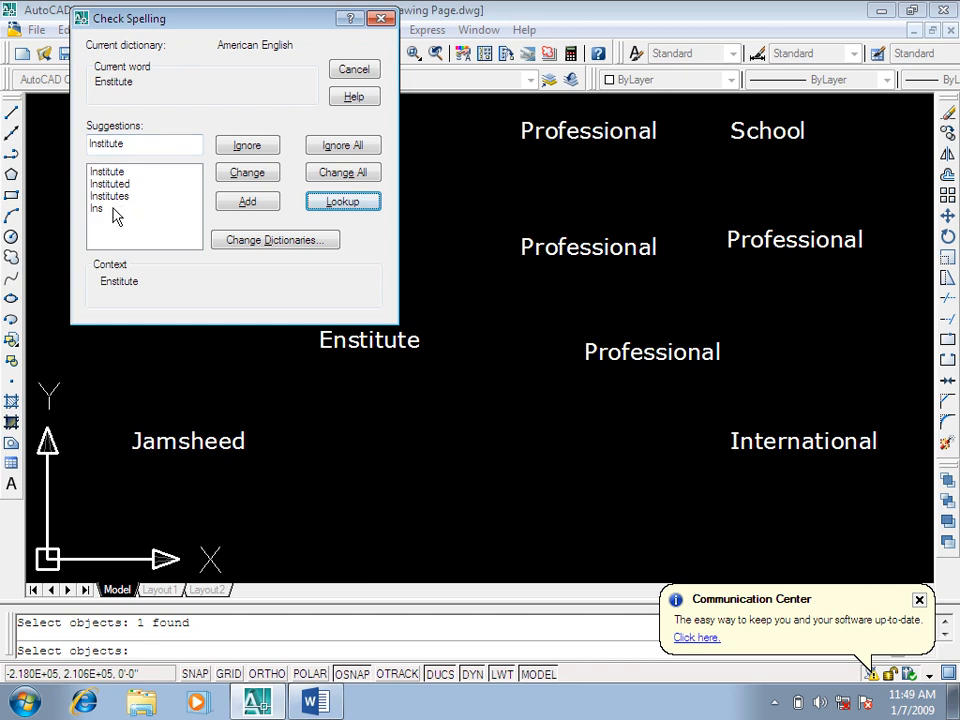
Step: Open the dictionary settings and examine the custom dictionary words, including the personal name added from the drawing
left_click(279, 242)
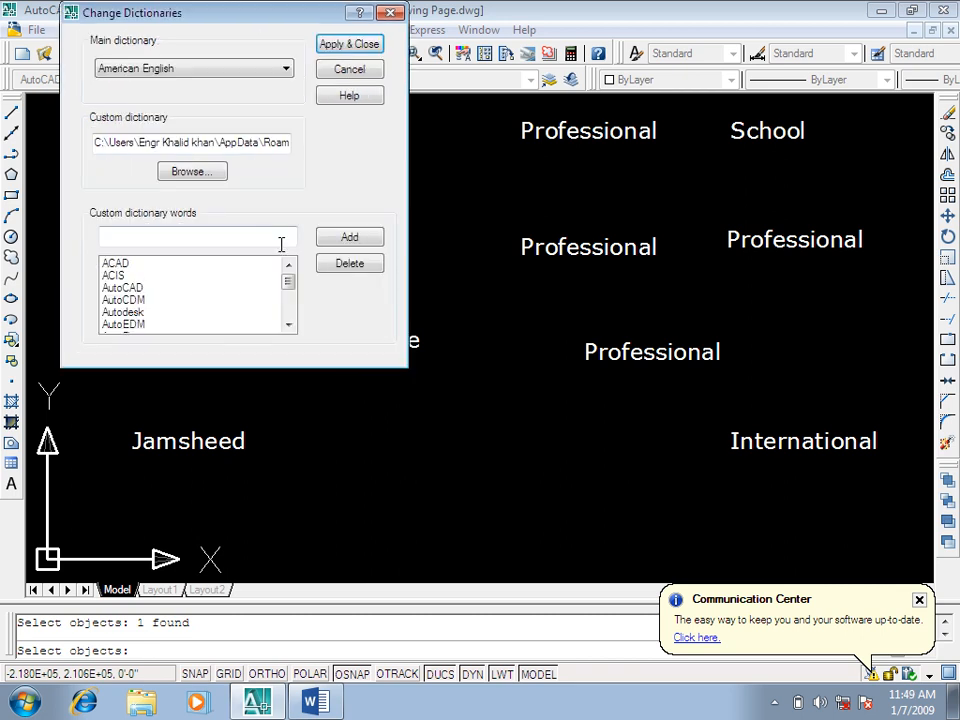
left_click(289, 300)
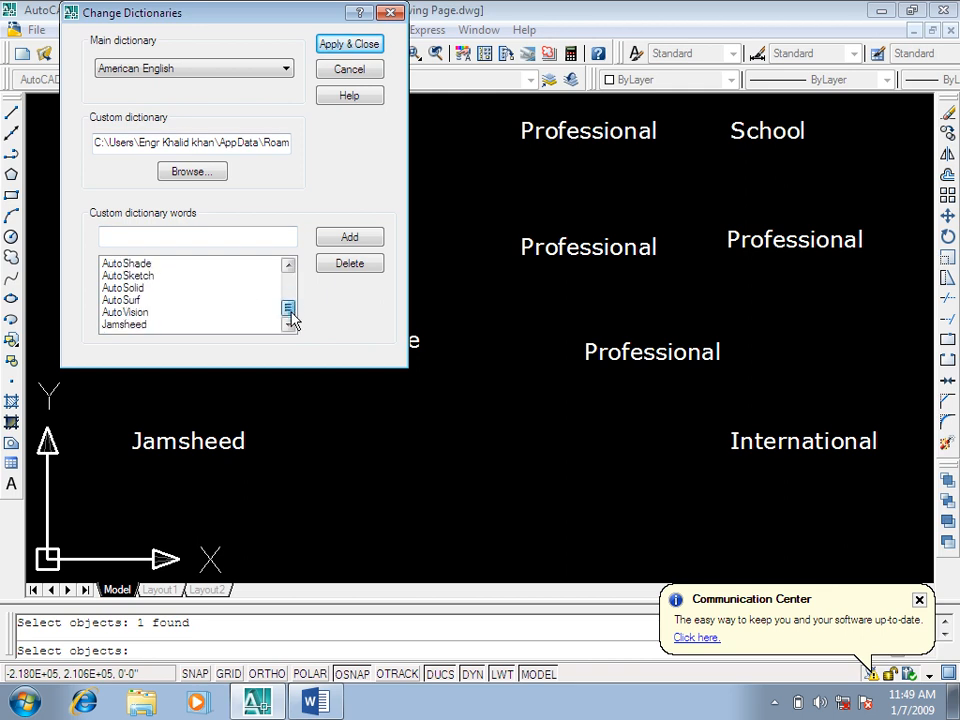
left_click(141, 325)
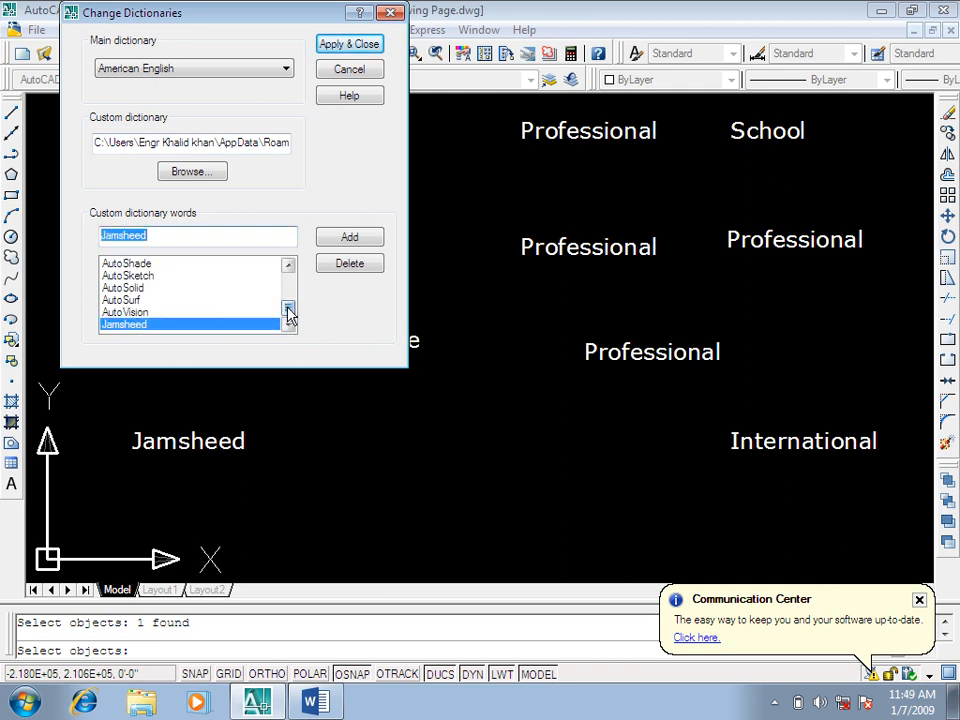
left_click_drag(287, 310, 293, 254)
Step: Add two more personal names to the custom dictionary words
left_click_drag(166, 238, 49, 242)
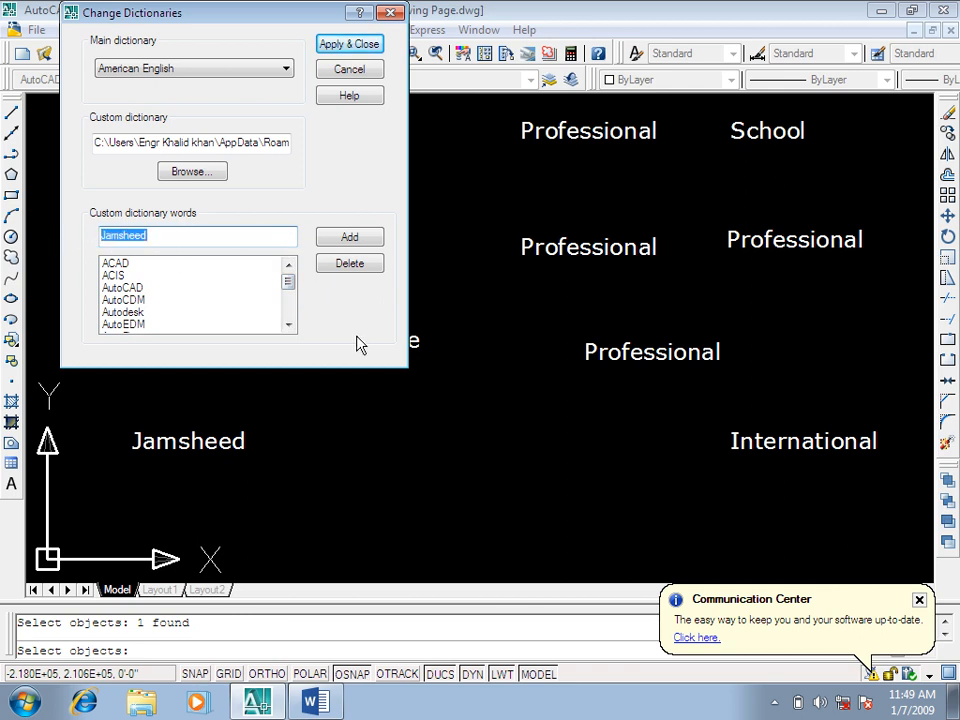
key("BackSpace")
left_click(355, 240)
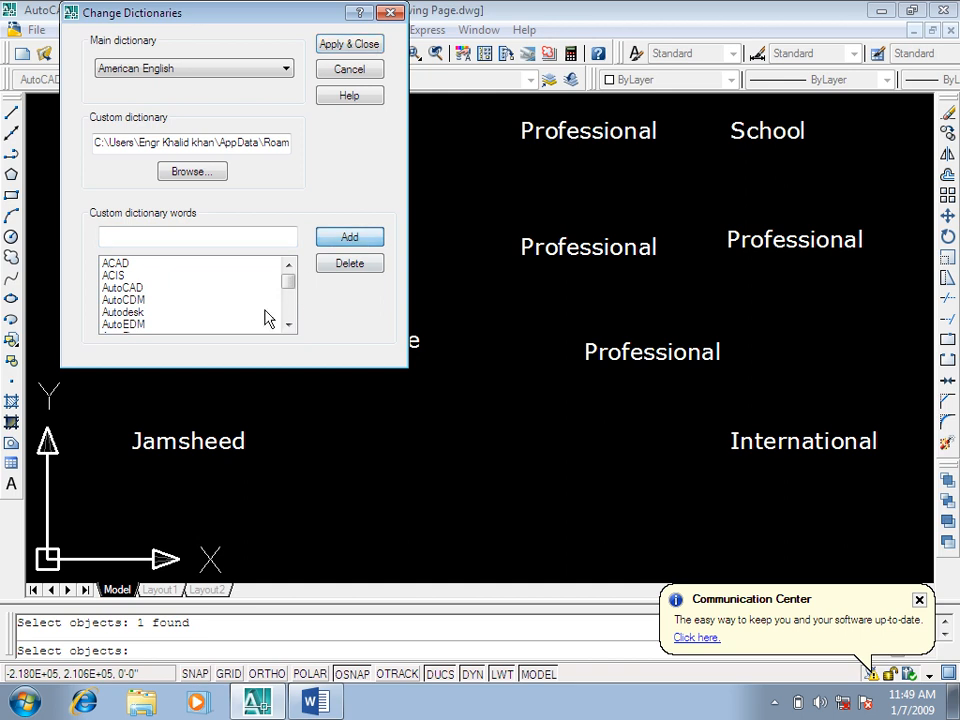
left_click(130, 237)
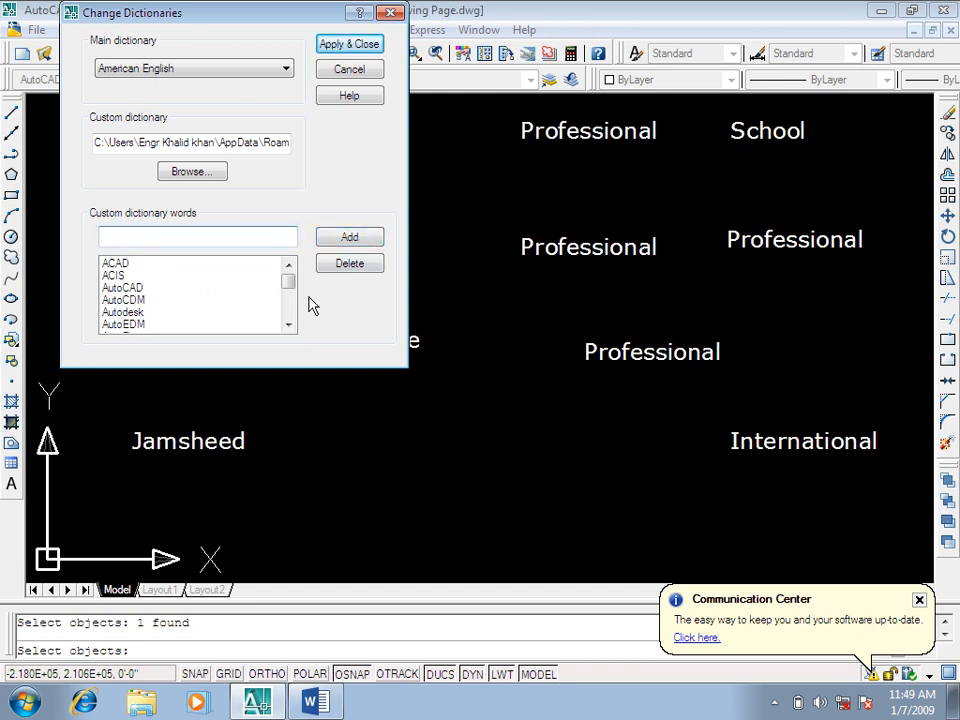
type("Zahid")
left_click(349, 240)
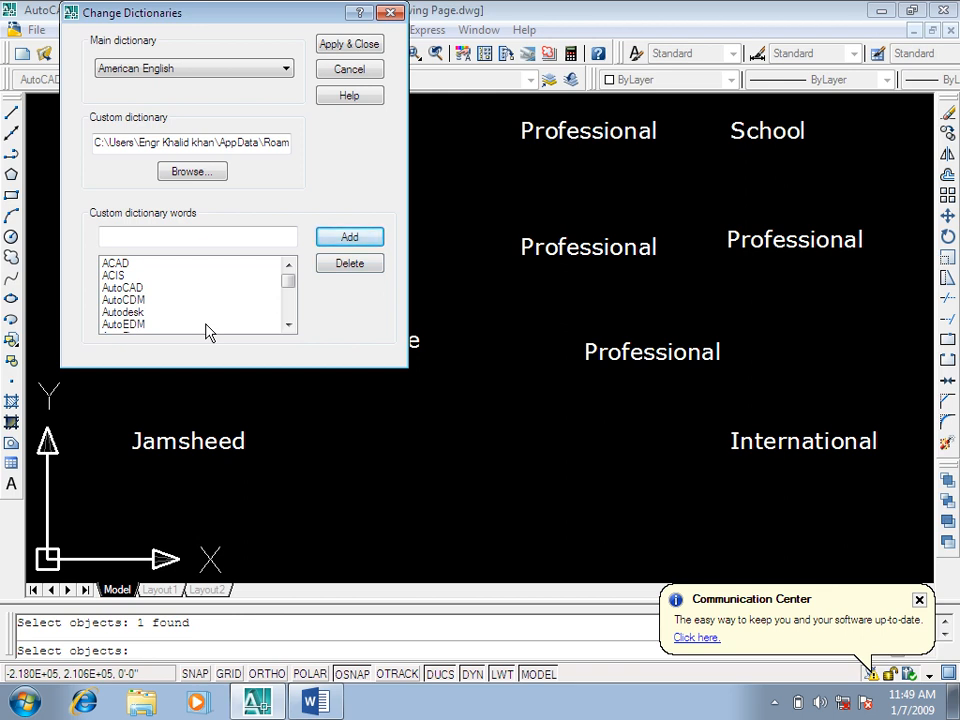
Step: Try British English (ise) as the main dictionary and switch back to American English
left_click(205, 78)
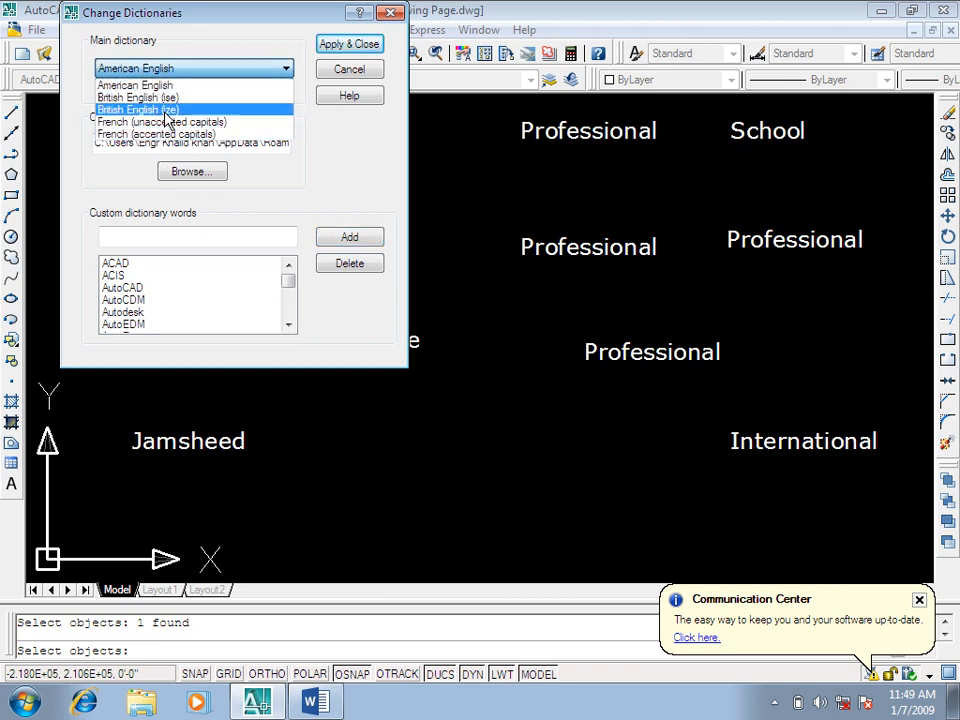
left_click(167, 99)
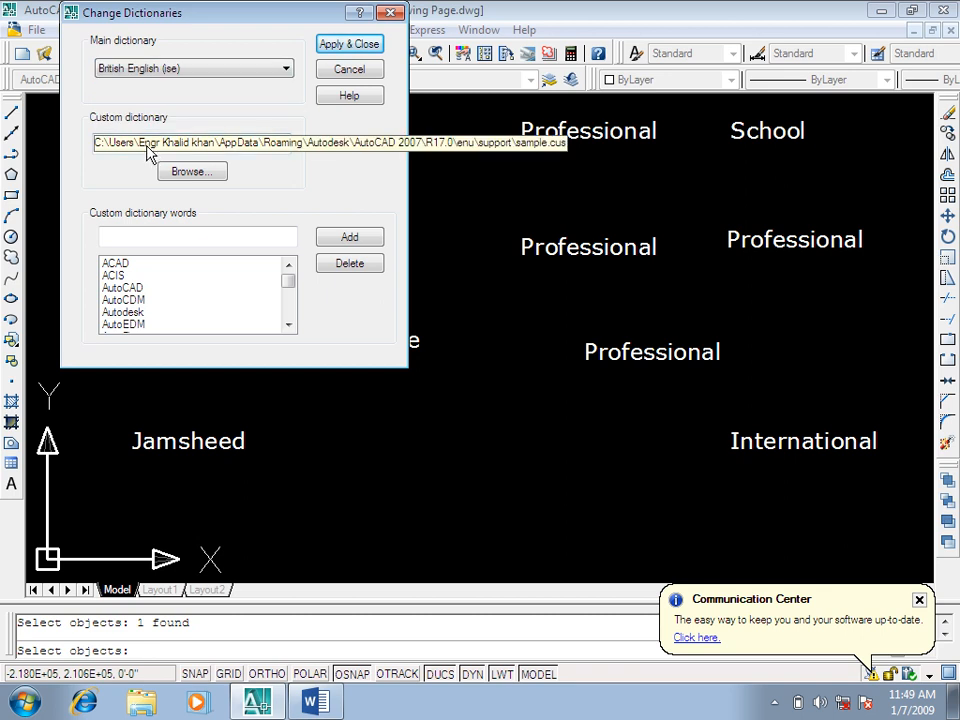
left_click(166, 68)
left_click(167, 86)
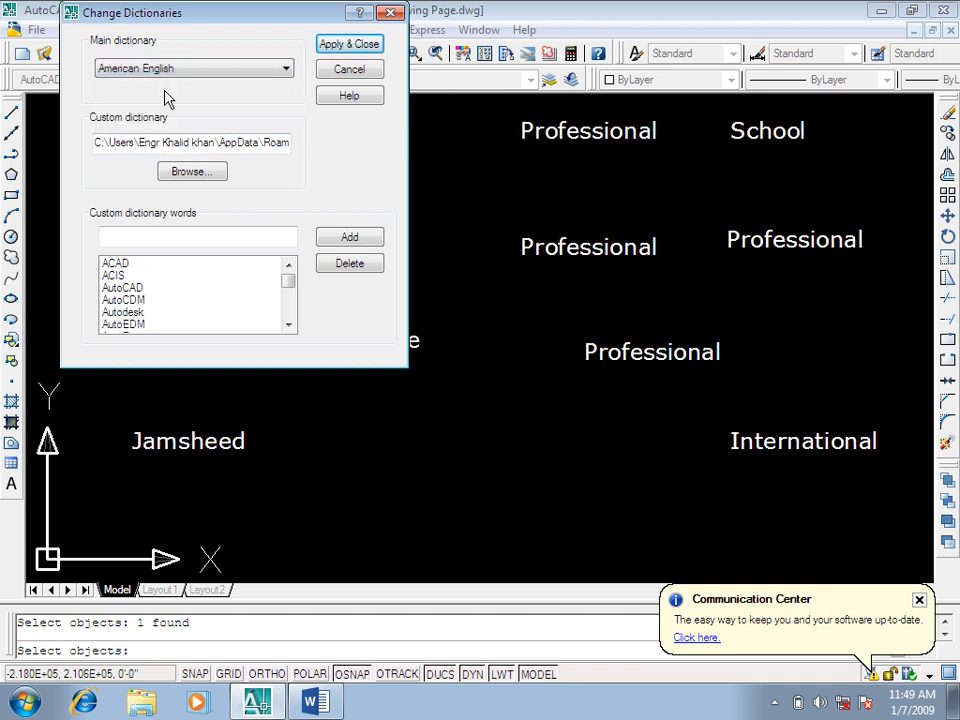
Step: Browse the Support and Desktop folders for a custom dictionary file without choosing one, keeping American English as the main dictionary
left_click(186, 176)
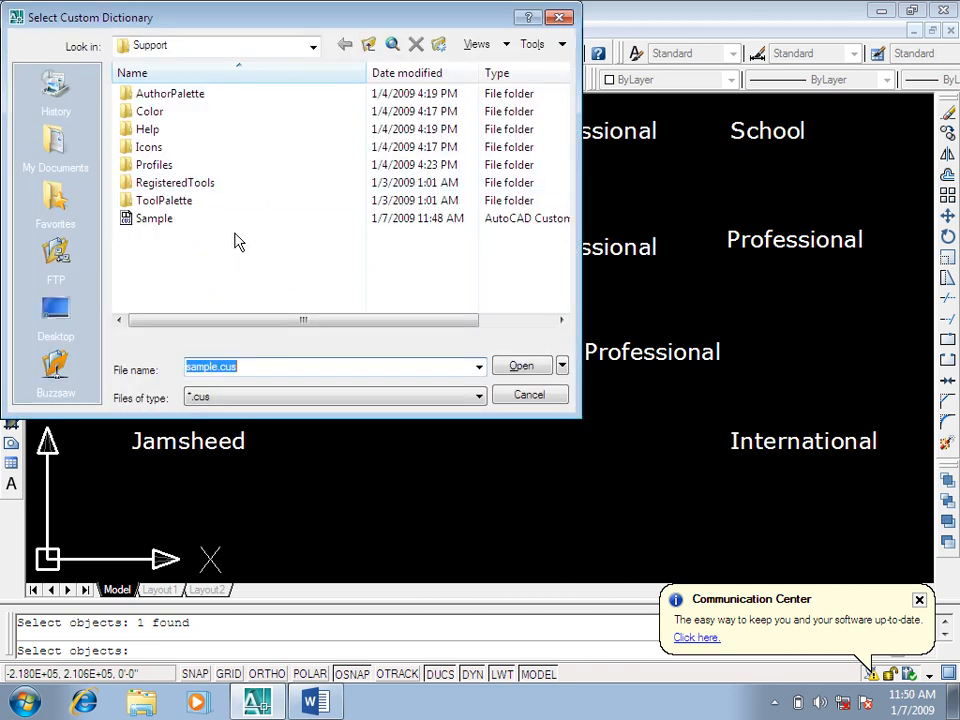
left_click(68, 318)
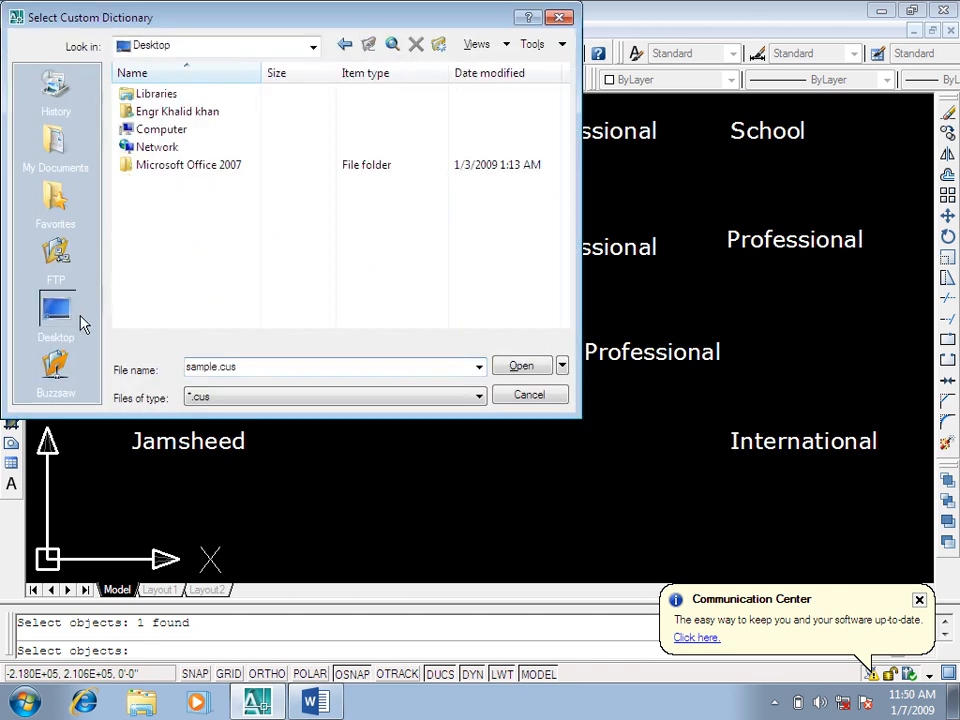
left_click(522, 398)
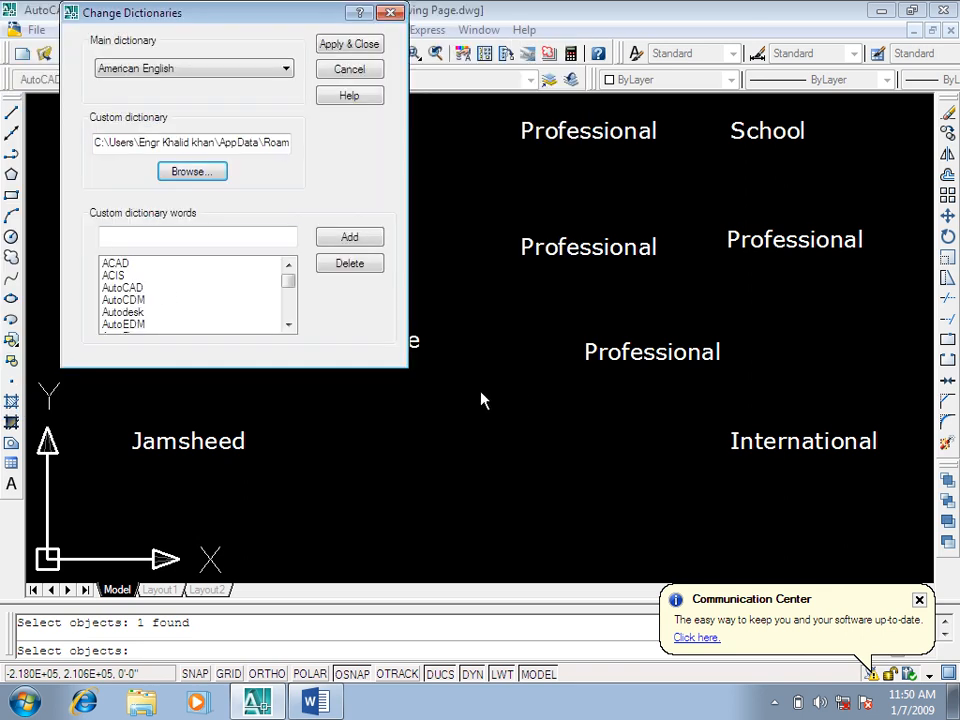
left_click(148, 70)
left_click(319, 215)
Step: Apply the dictionary changes, ignore the word "Enstitute" and finish the spelling check
left_click(347, 45)
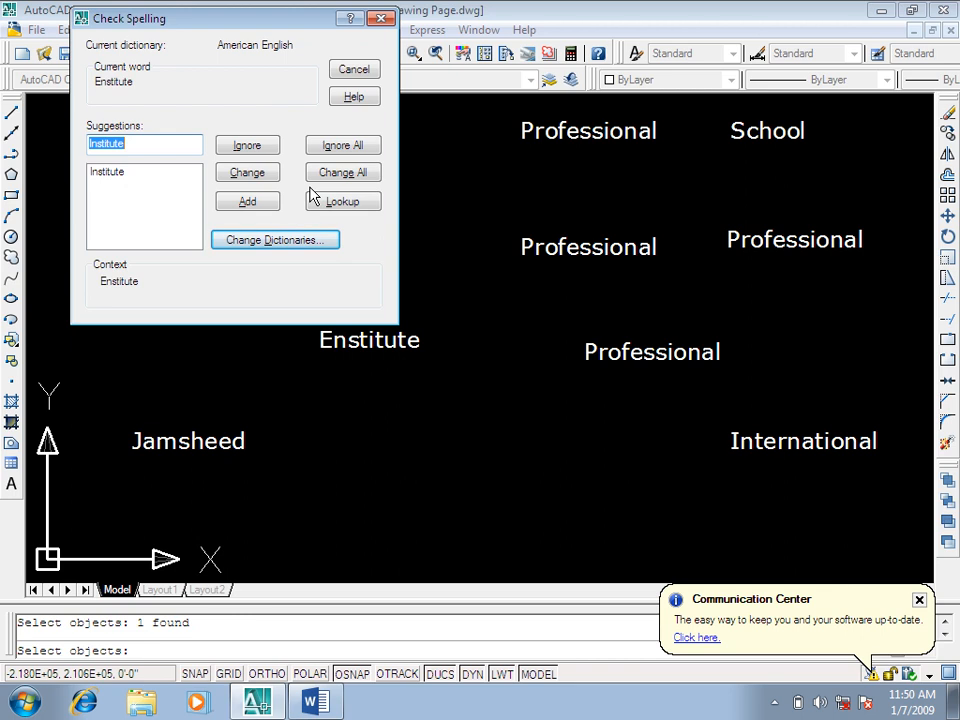
left_click(268, 150)
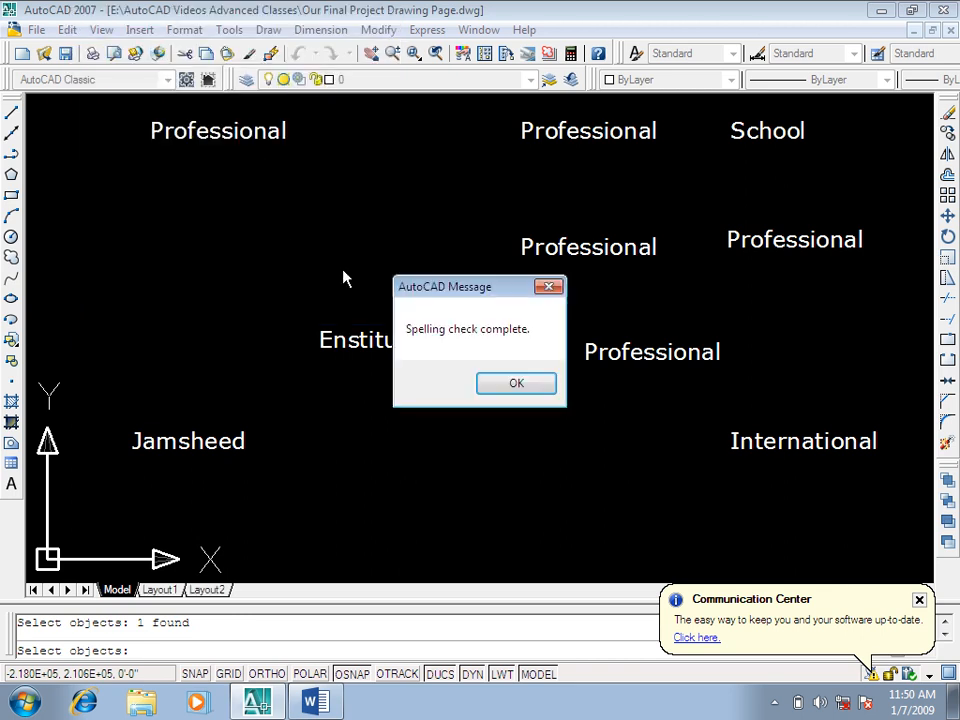
left_click(514, 384)
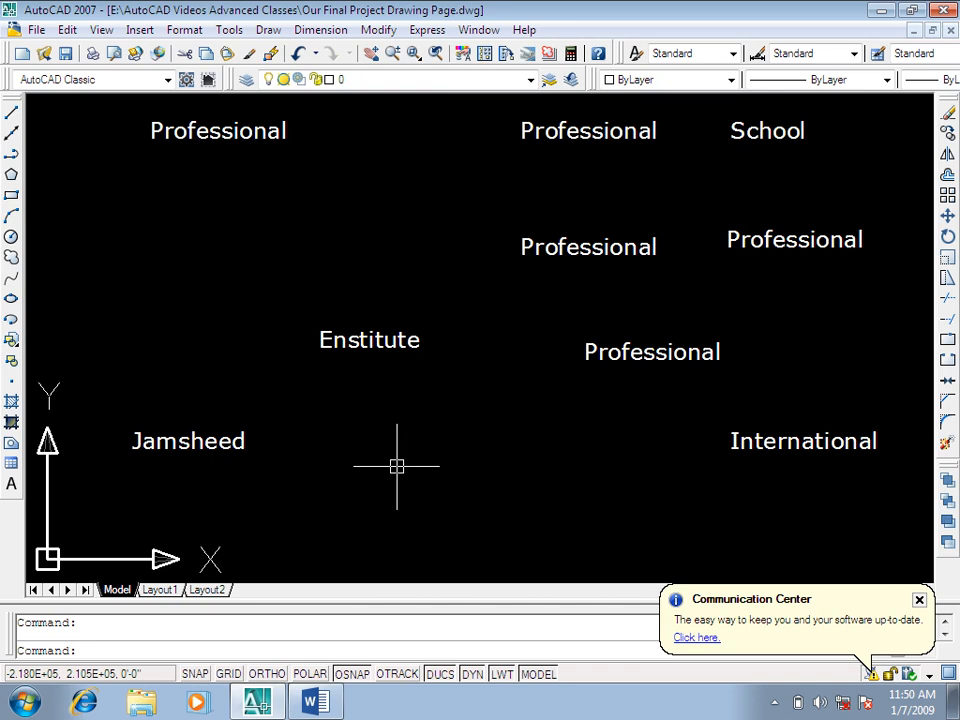
Step: Run SPELL again on "Enstitute" and check the custom dictionary for the added personal names
key("Return")
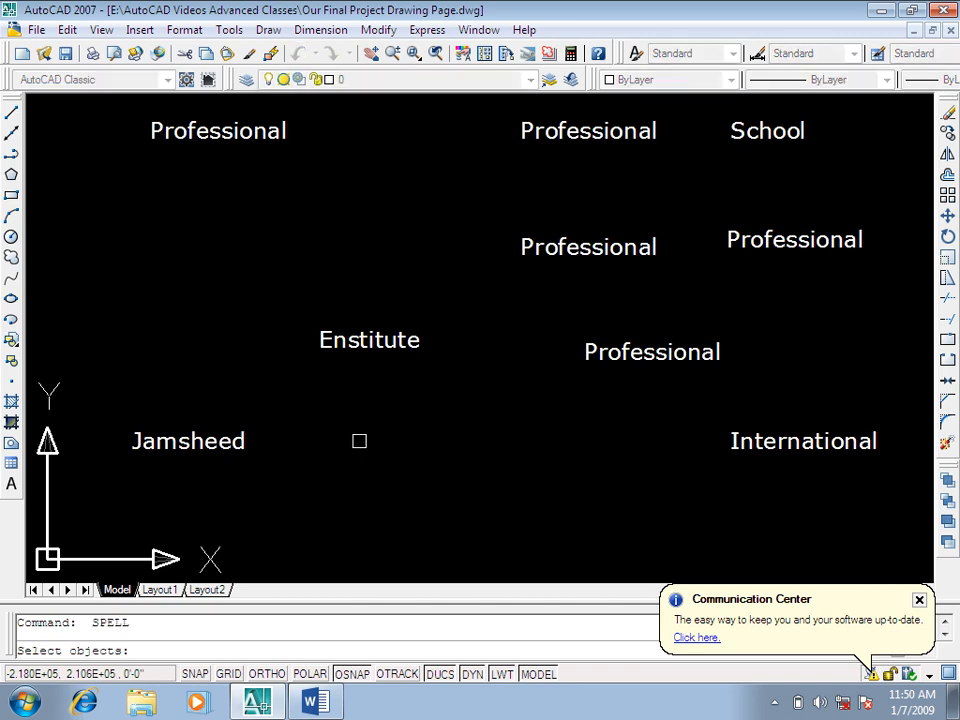
left_click(366, 340)
key("Return")
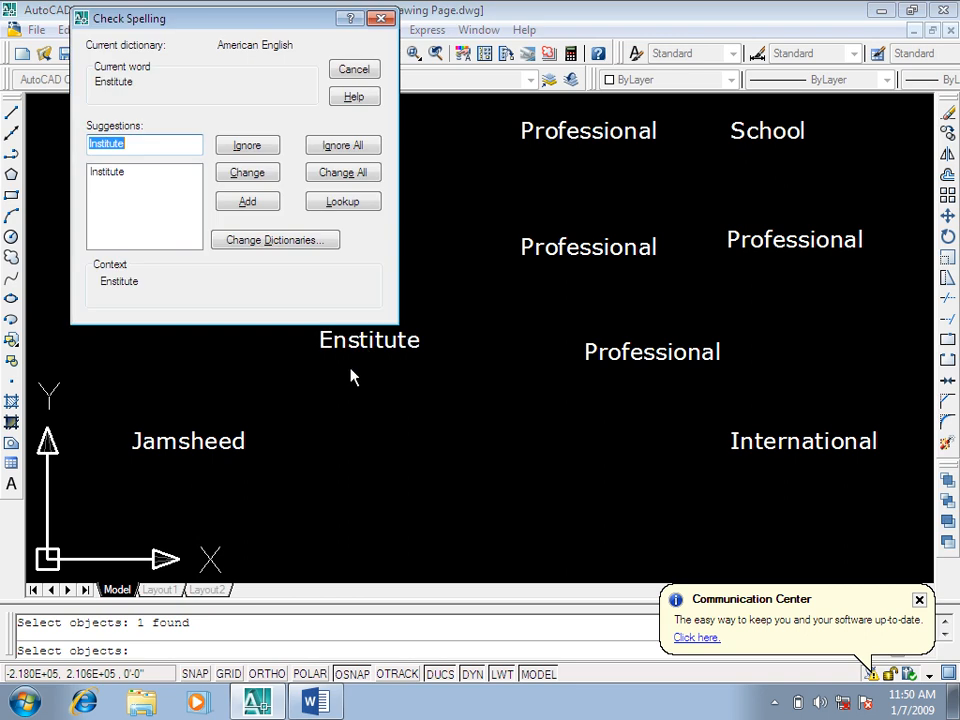
left_click(242, 242)
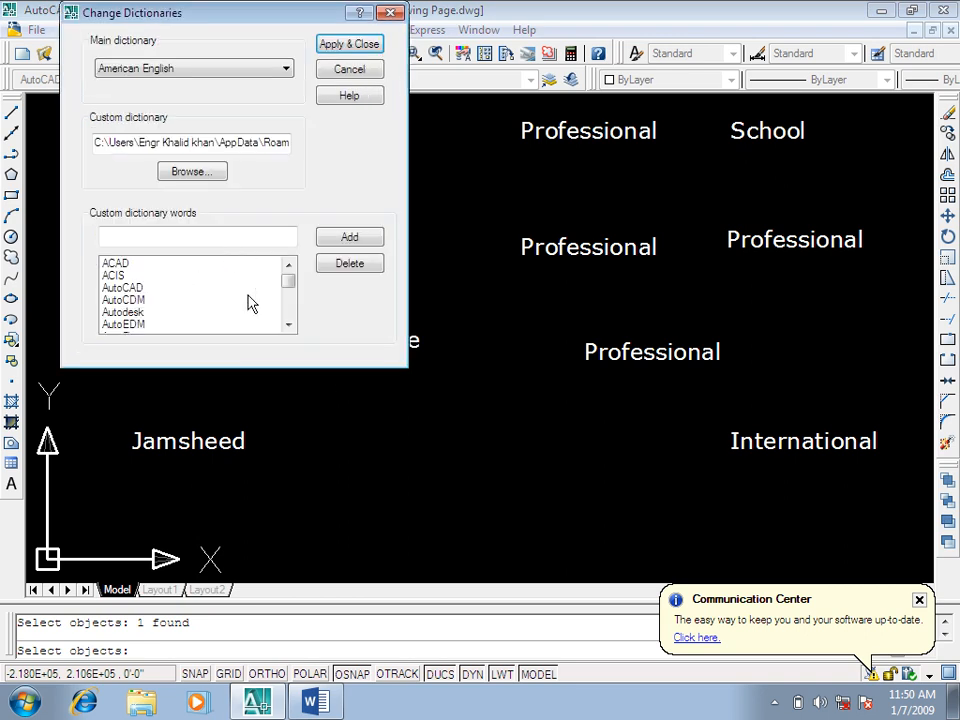
left_click_drag(289, 288, 291, 343)
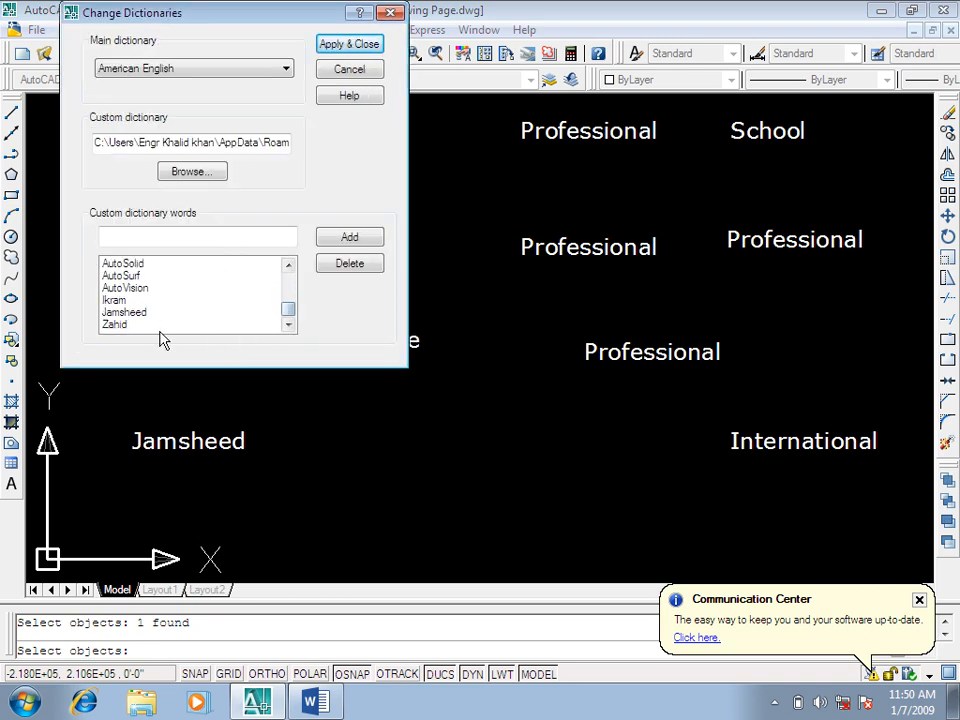
left_click(118, 326)
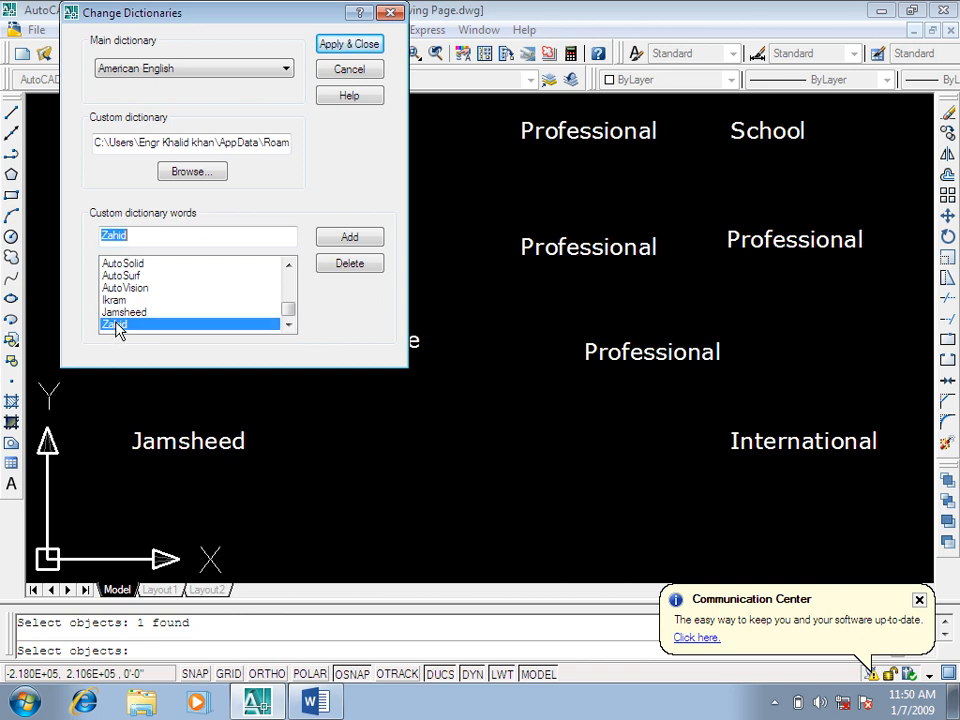
left_click(126, 313)
left_click(120, 300)
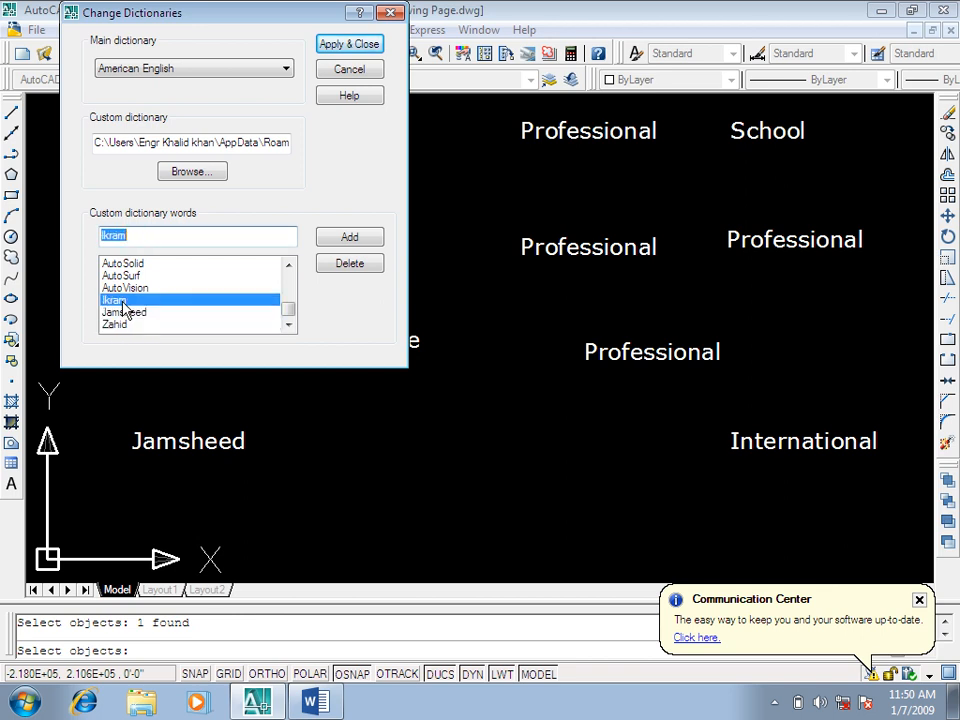
Step: Set the main dictionary to British English (ise), apply it and look up suggestions for "Institute"
left_click(139, 72)
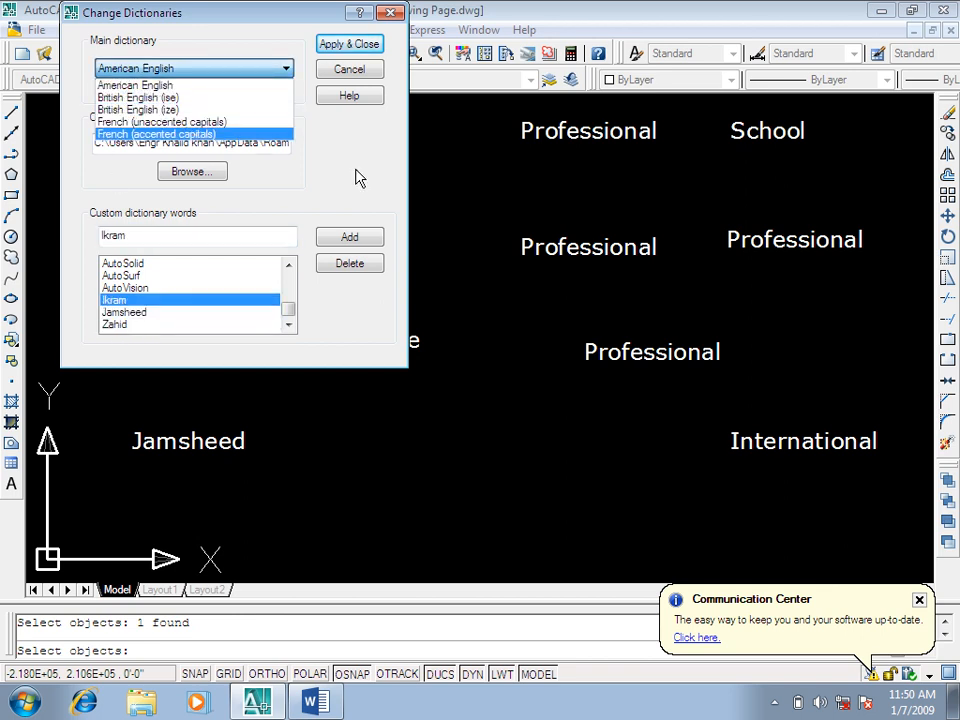
left_click(200, 98)
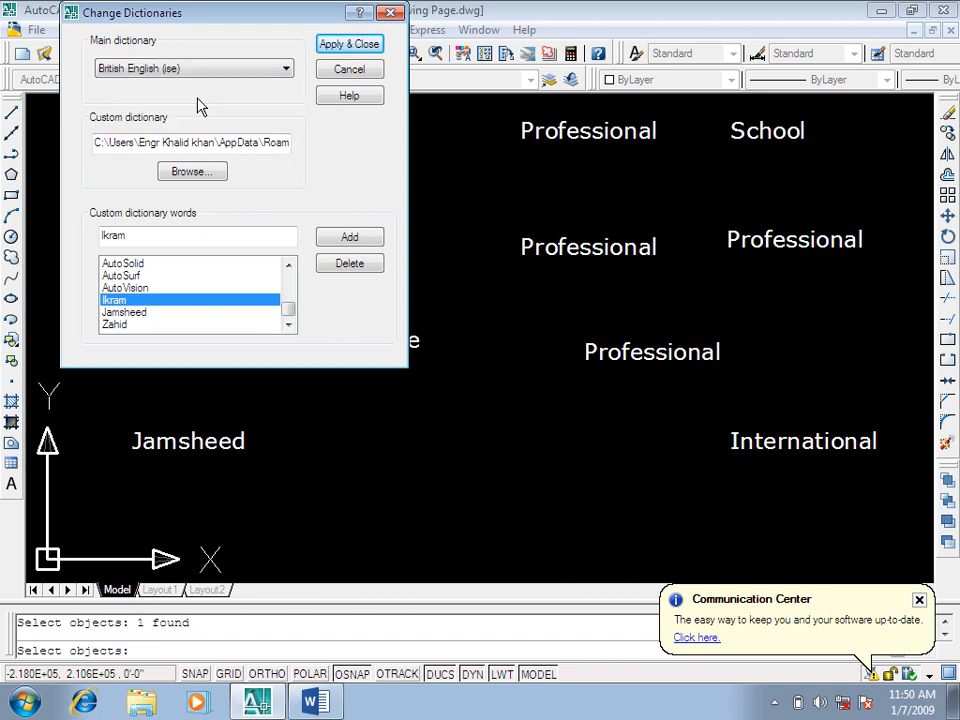
left_click(347, 44)
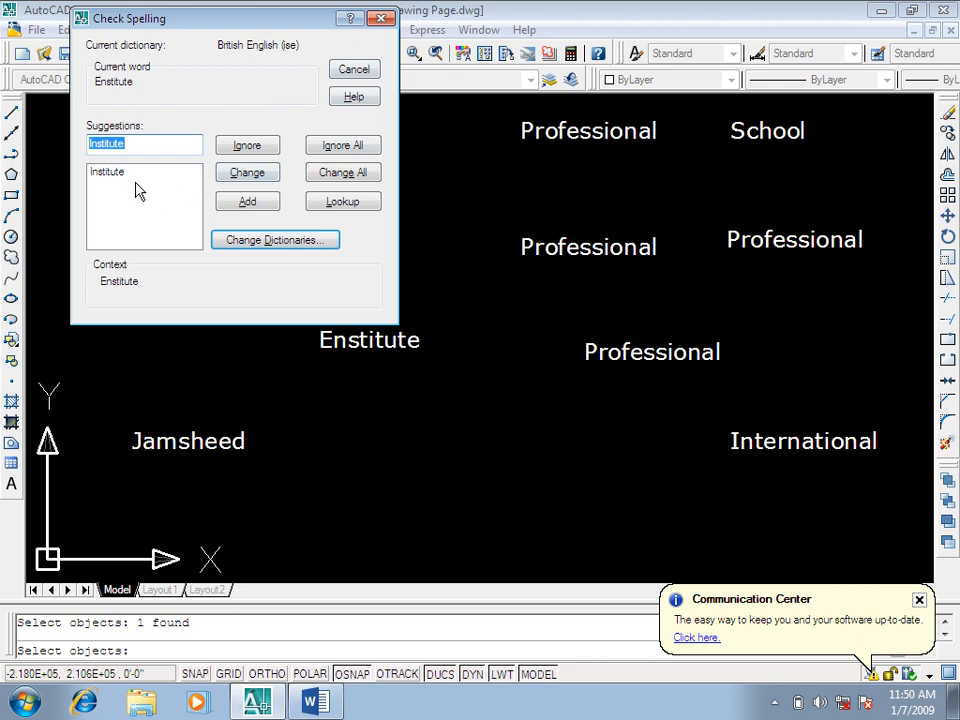
left_click(341, 205)
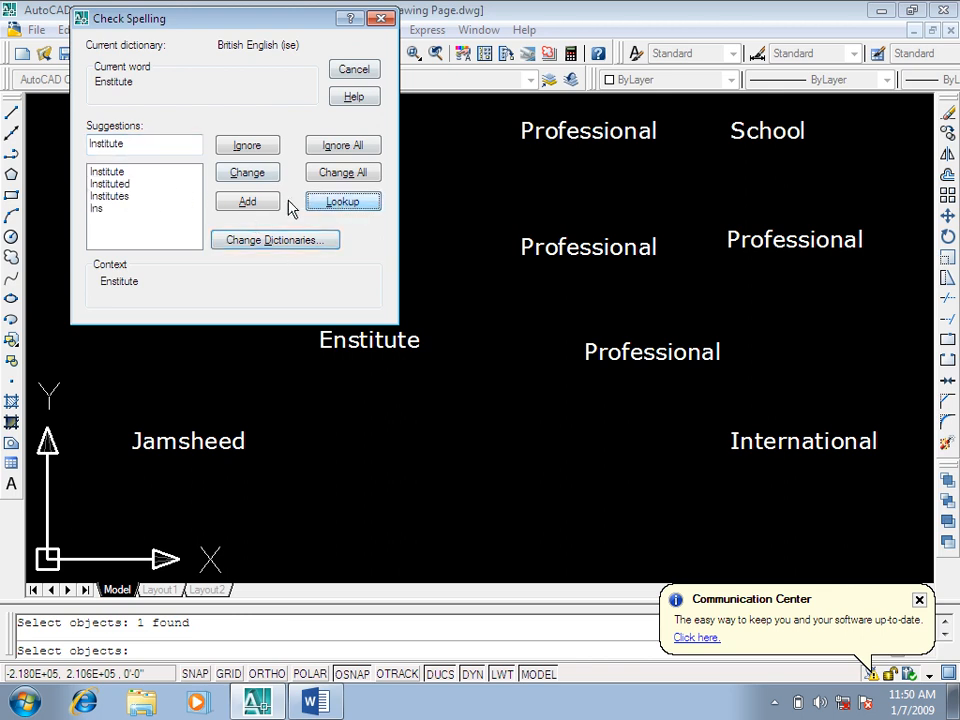
Step: Replace "Enstitute" with the suggestion "Institute" and finish the spelling check
left_click(104, 177)
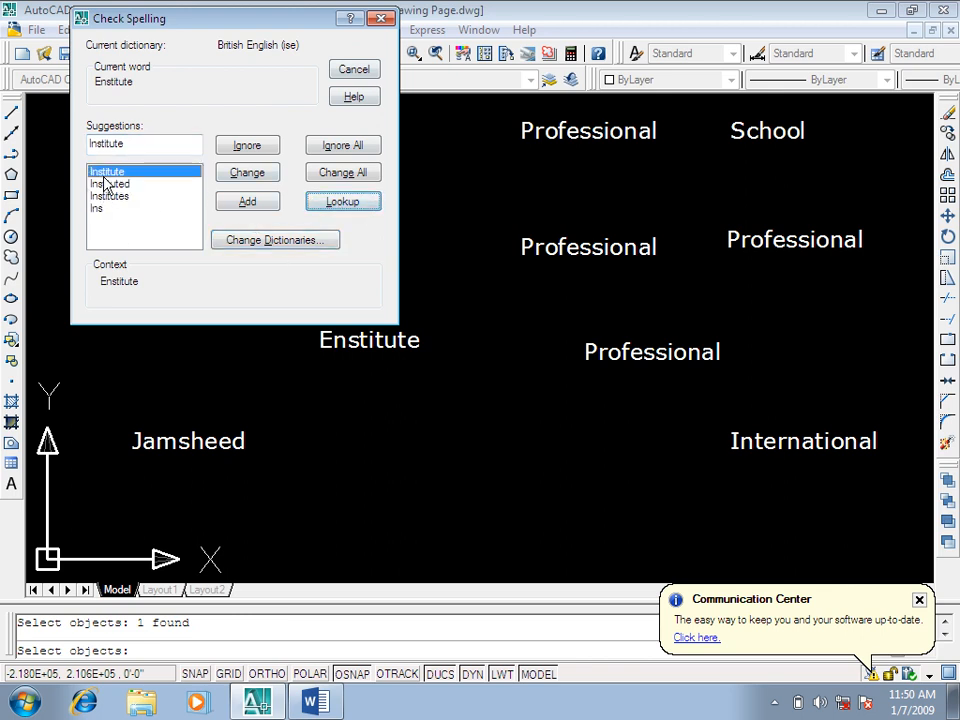
left_click(236, 181)
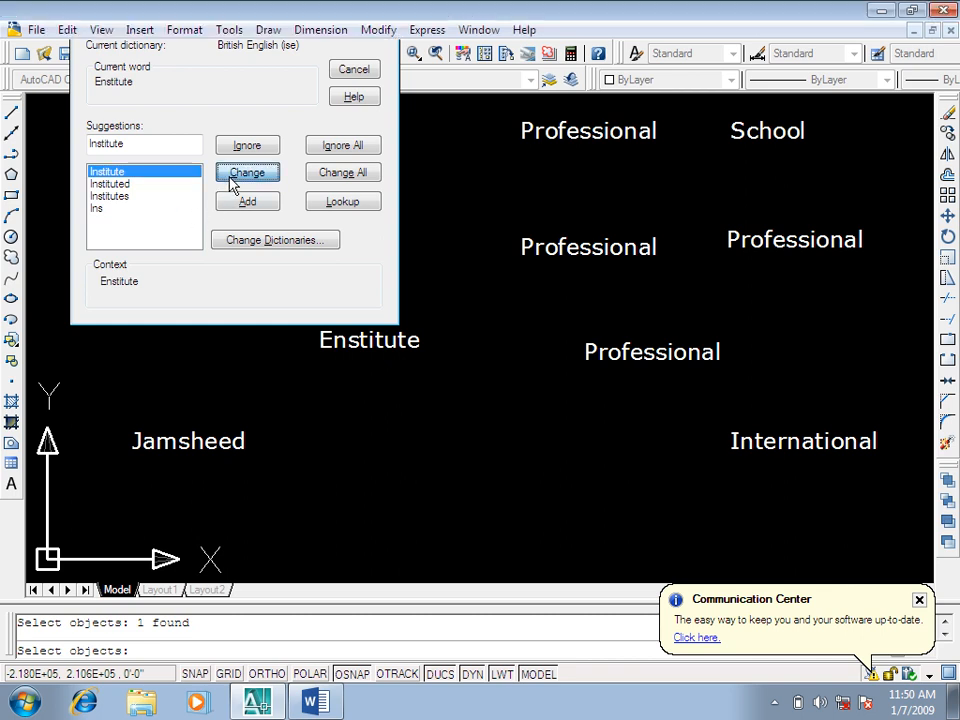
left_click(523, 384)
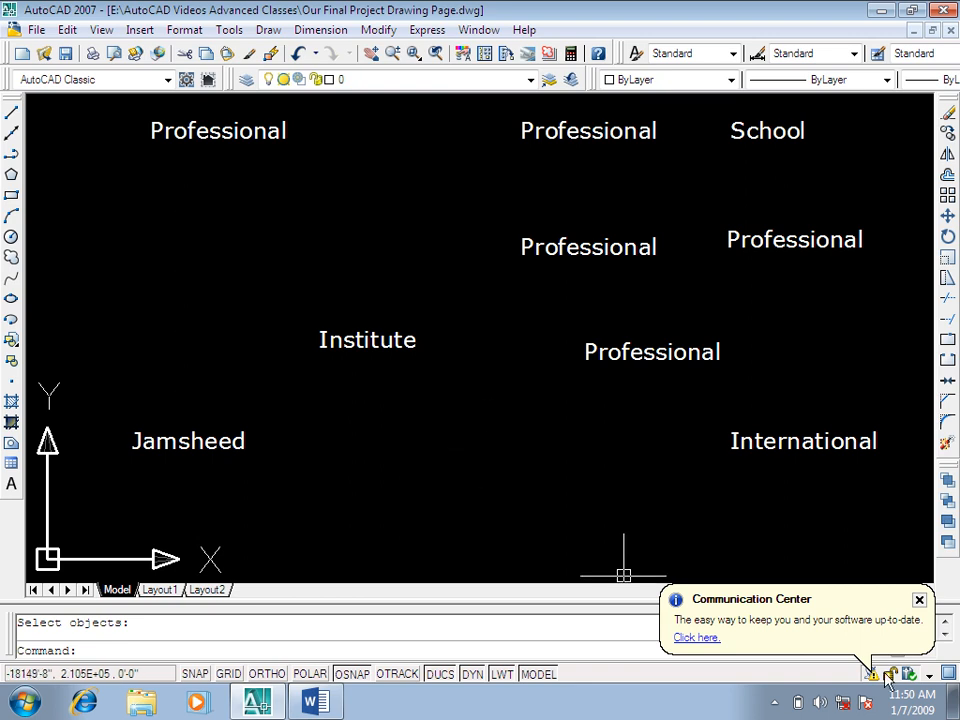
Step: Dismiss the Communication Center notice and erase all the text objects in the drawing
left_click(919, 601)
scroll(630, 400, "down", 3)
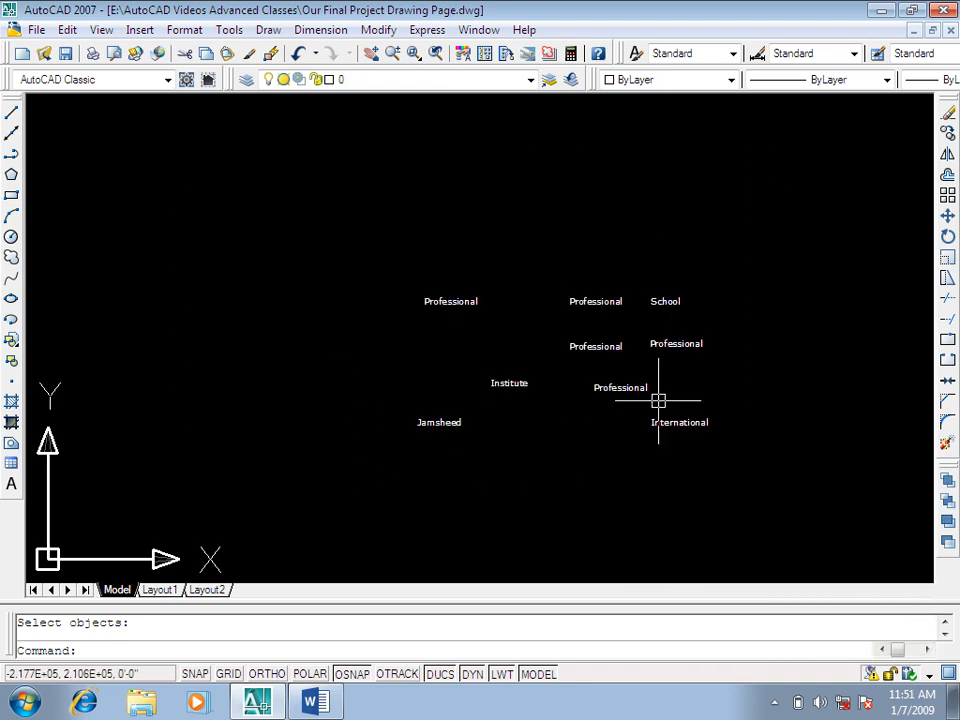
left_click(699, 184)
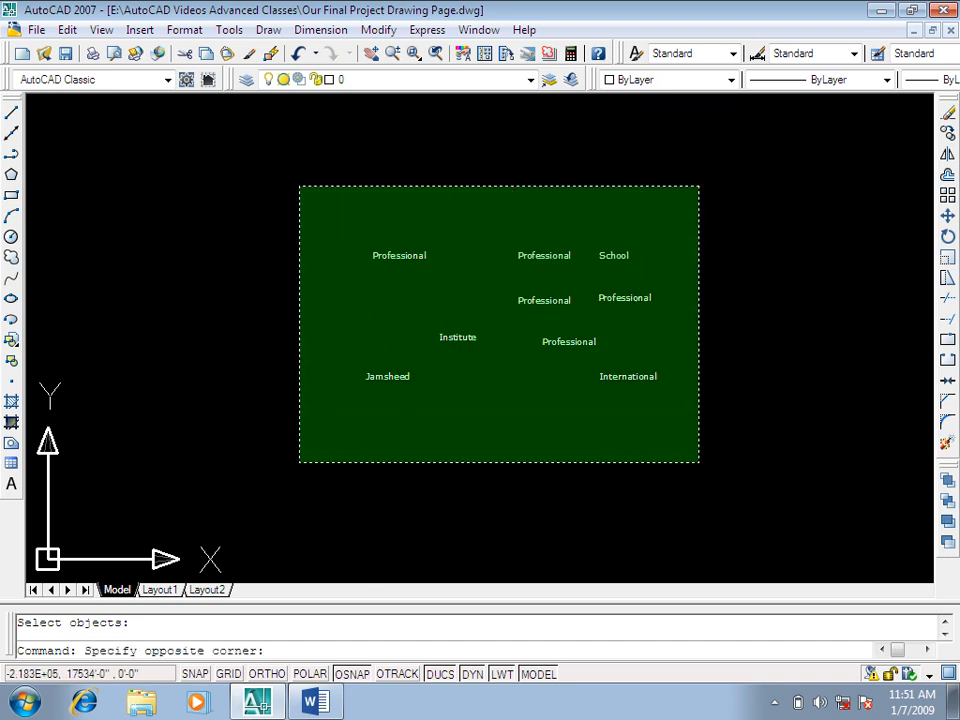
left_click(311, 461)
key("Delete")
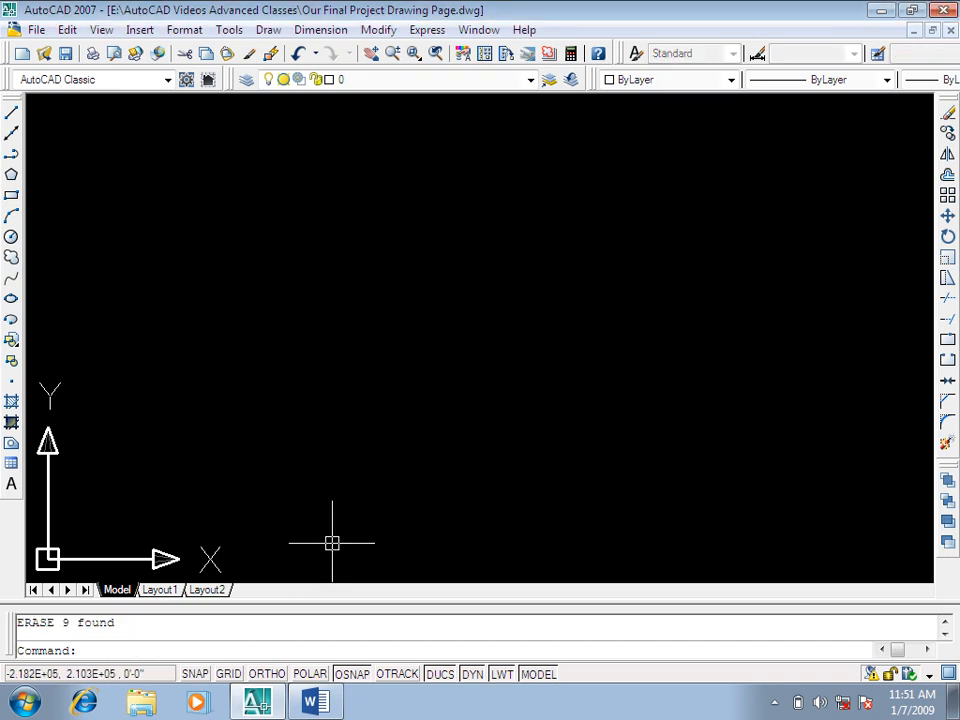
Step: Switch to the Word command list, highlight row 71 (TB, Table), and return to AutoCAD
left_click(310, 702)
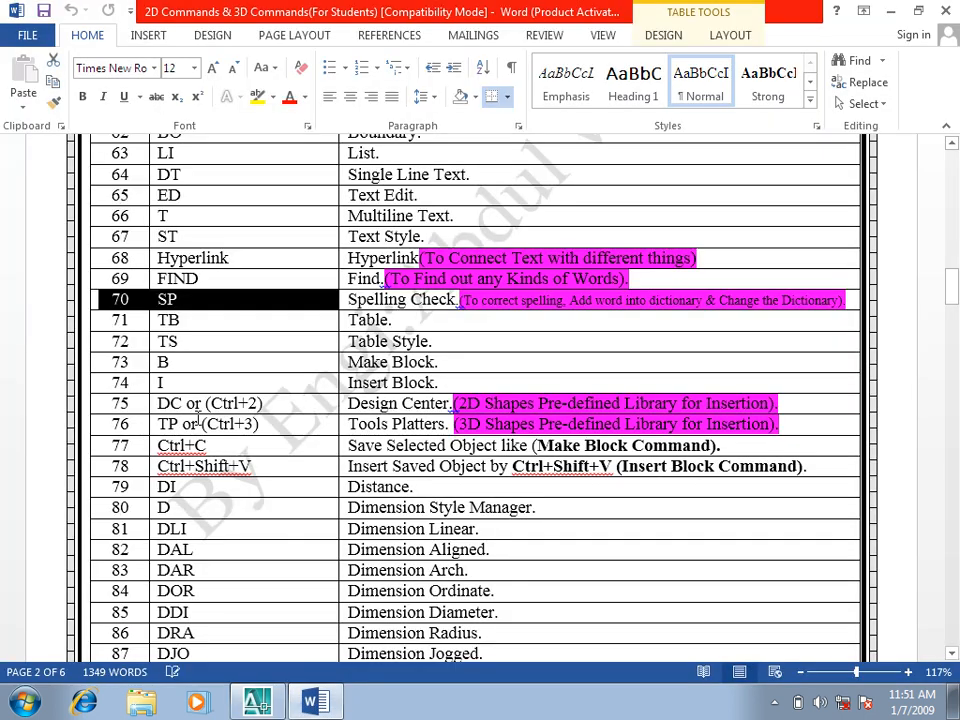
left_click_drag(101, 319, 583, 317)
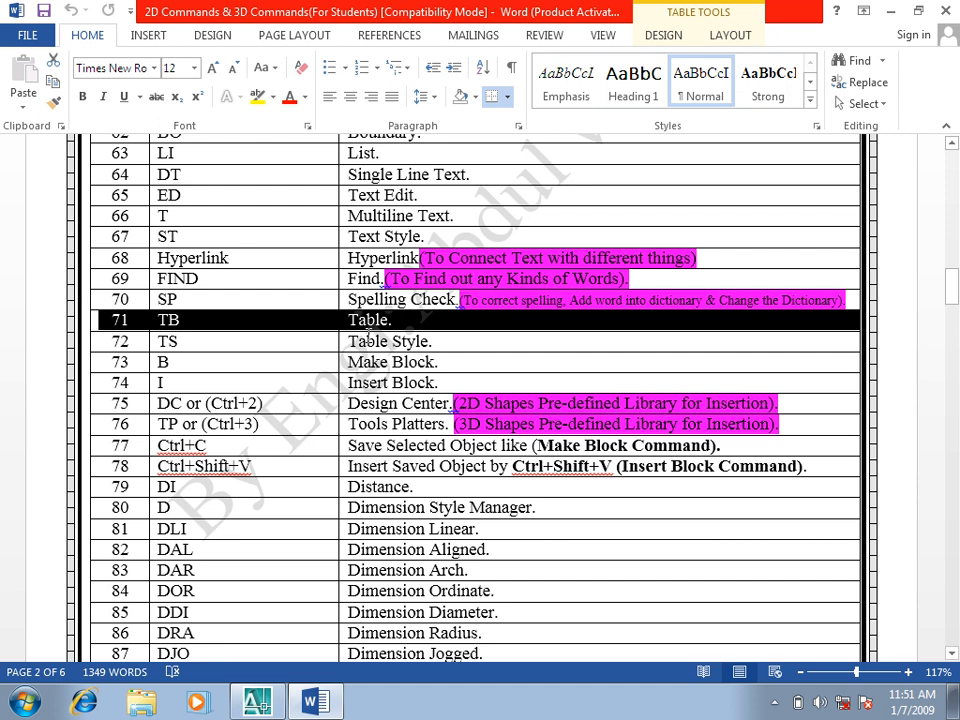
left_click(257, 702)
key("Escape")
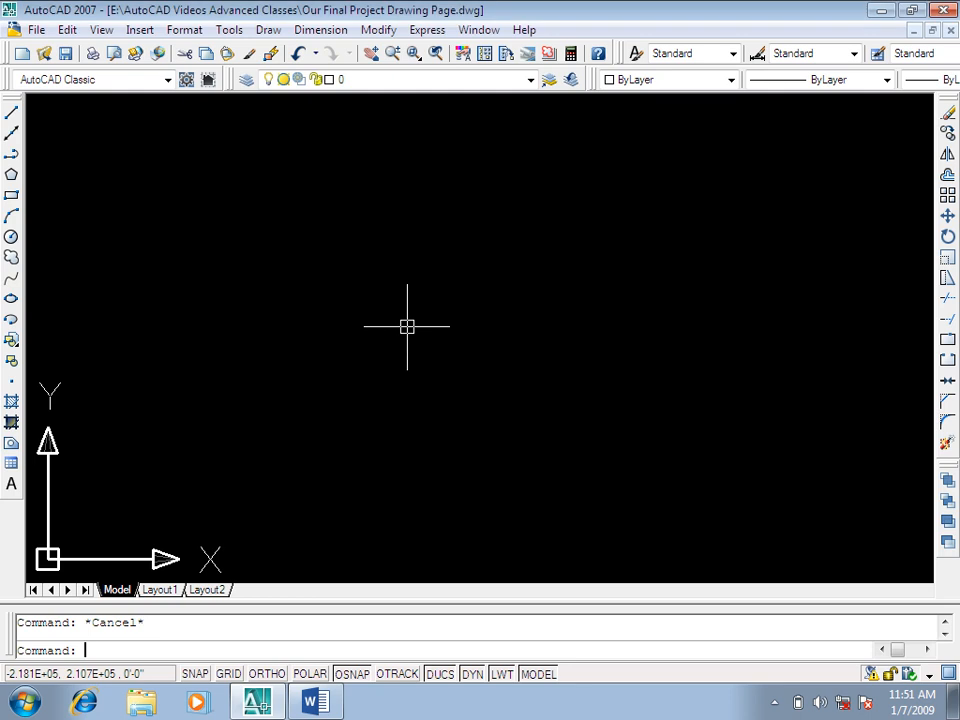
type("TB")
key("Return")
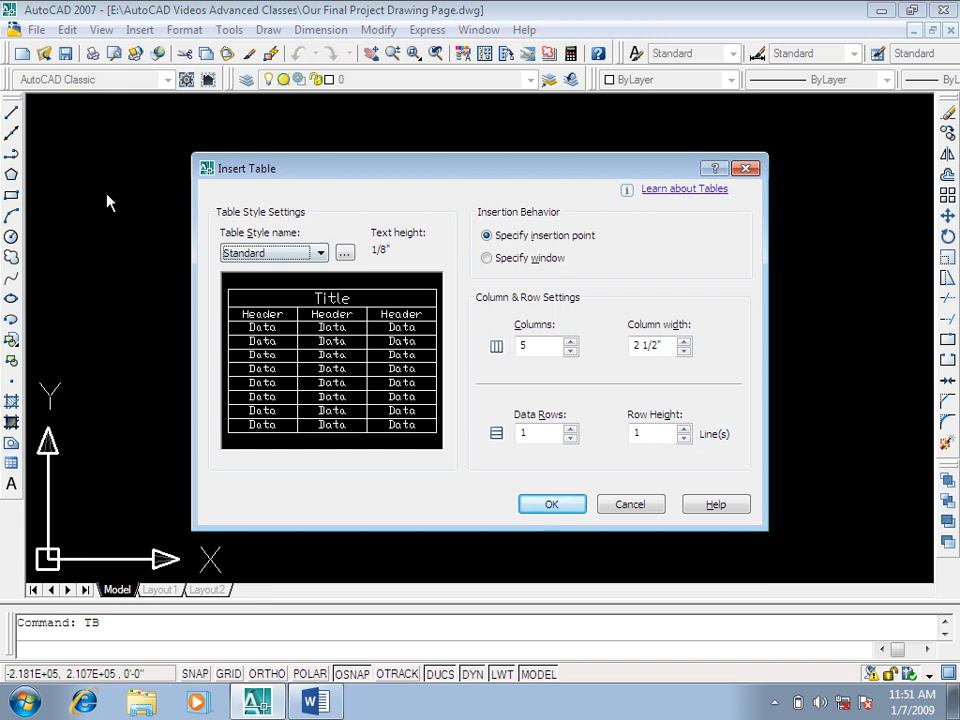
left_click(745, 168)
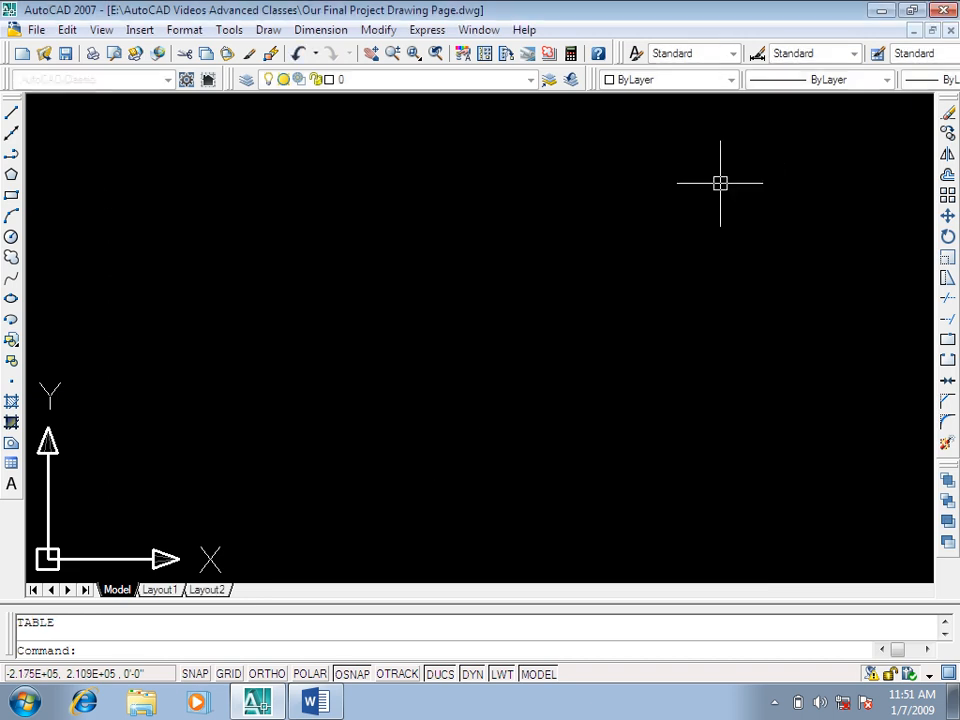
Step: Place a single point in the upper-left area of the empty drawing with the Point command
type("po")
key("Return")
left_click(233, 202)
key("Escape")
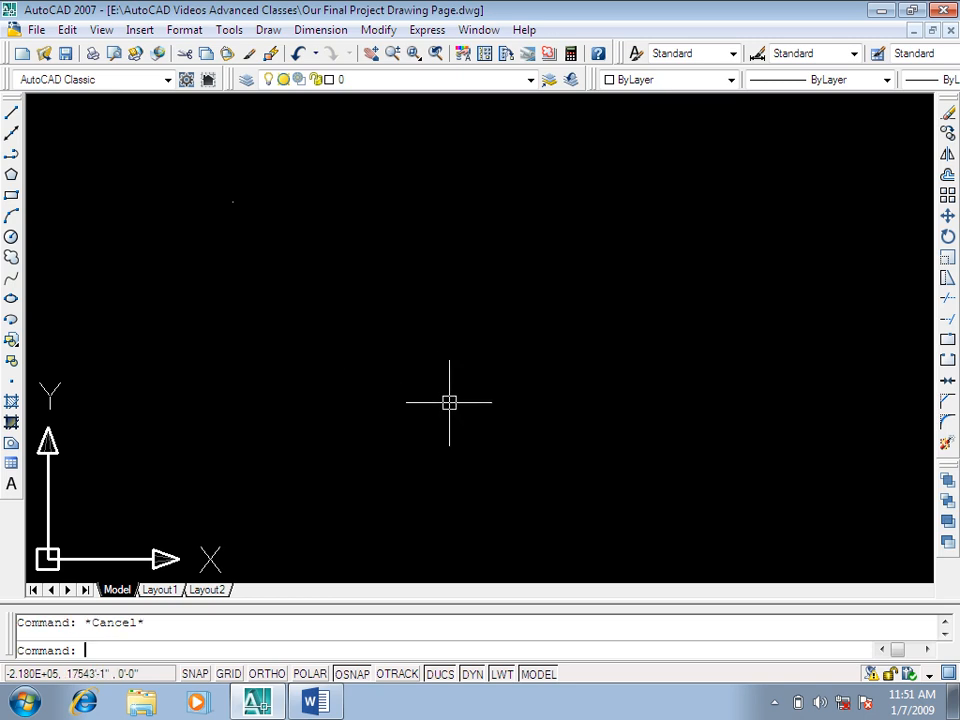
Step: Start a new table and set it to 3 columns, a column width of 10" and 5 data rows
type("tb")
key("Return")
left_click_drag(408, 172, 512, 148)
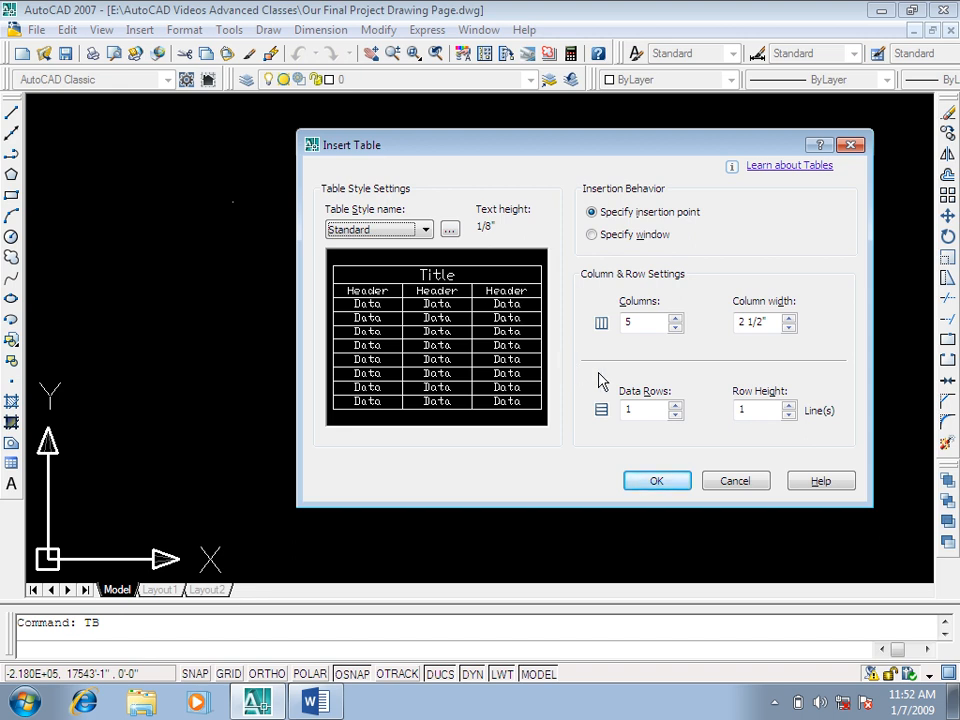
left_click(676, 327)
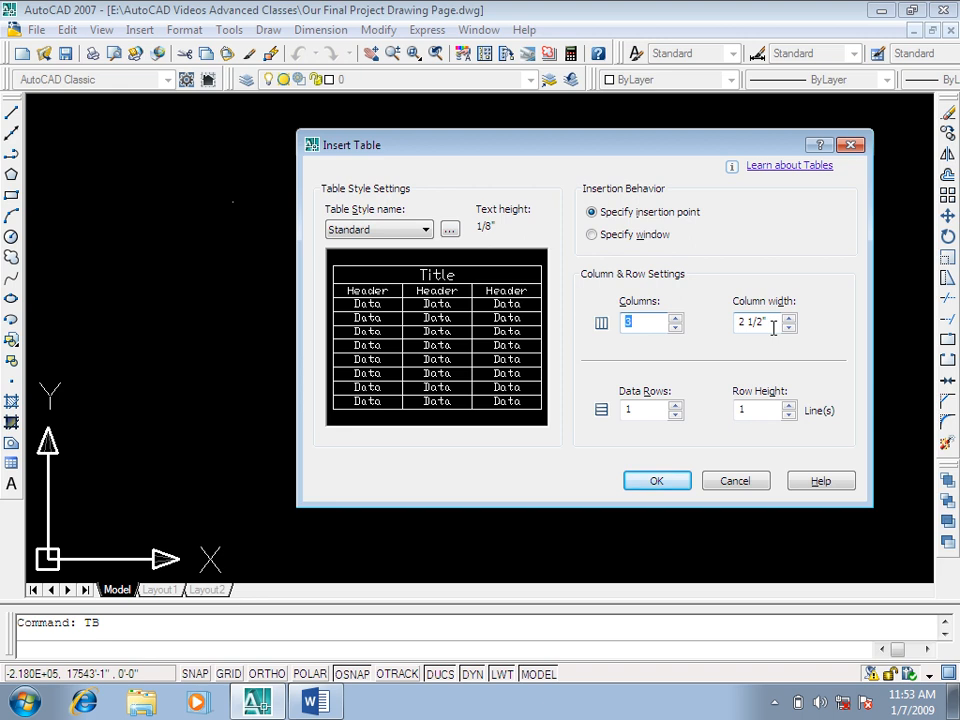
left_click(789, 319)
left_click(789, 319)
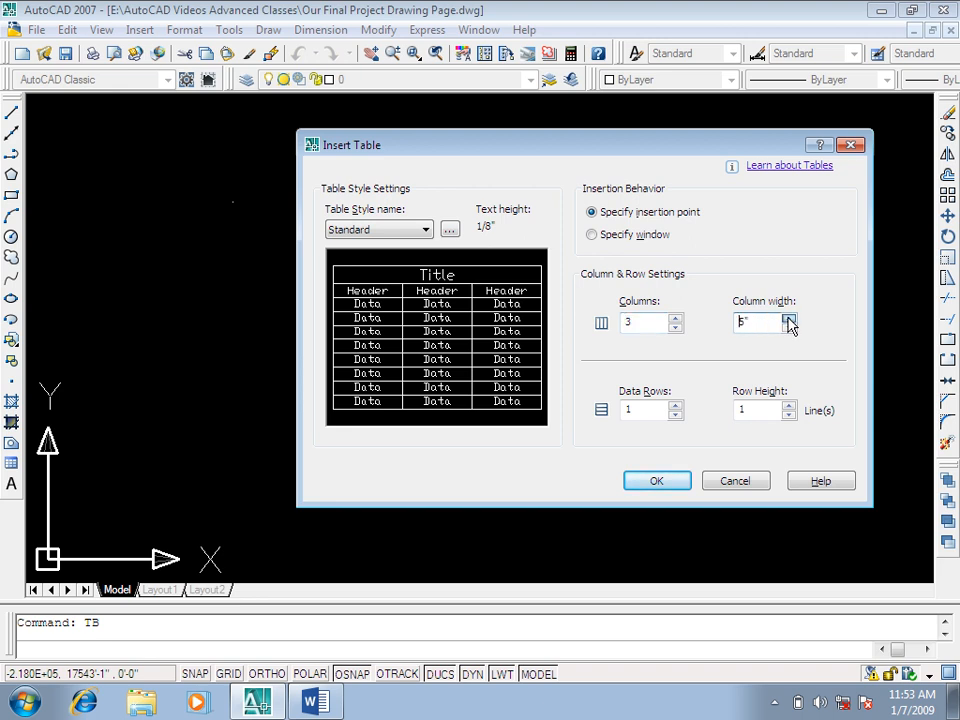
left_click(789, 319)
left_click(789, 319)
left_click(789, 319)
left_click(675, 405)
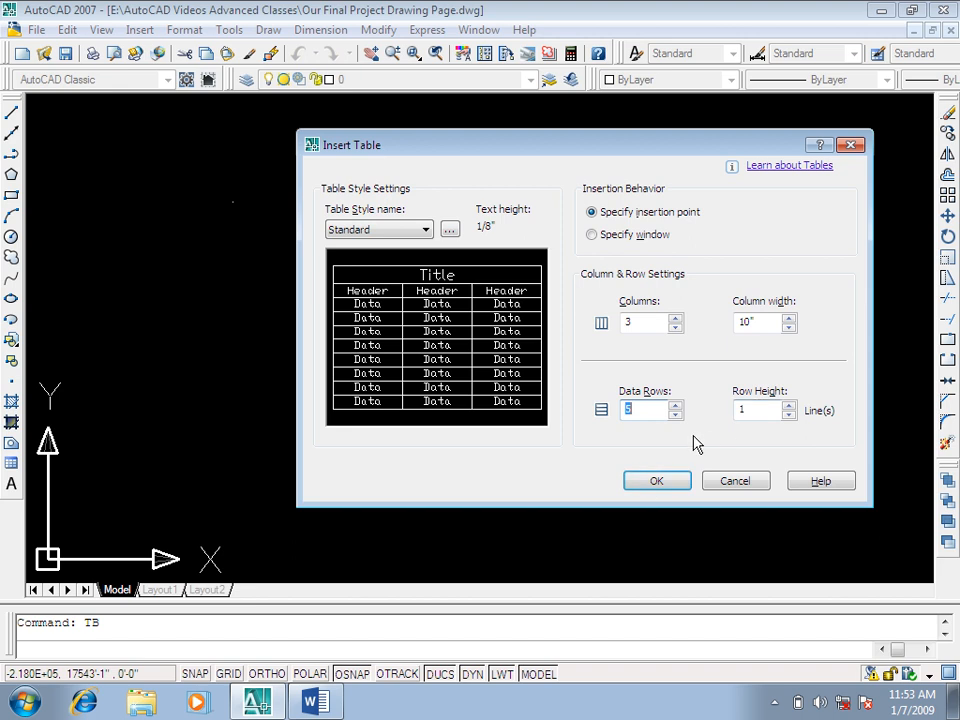
Step: Insert the table at the existing point and close the text editor with the title cell left empty
left_click(652, 481)
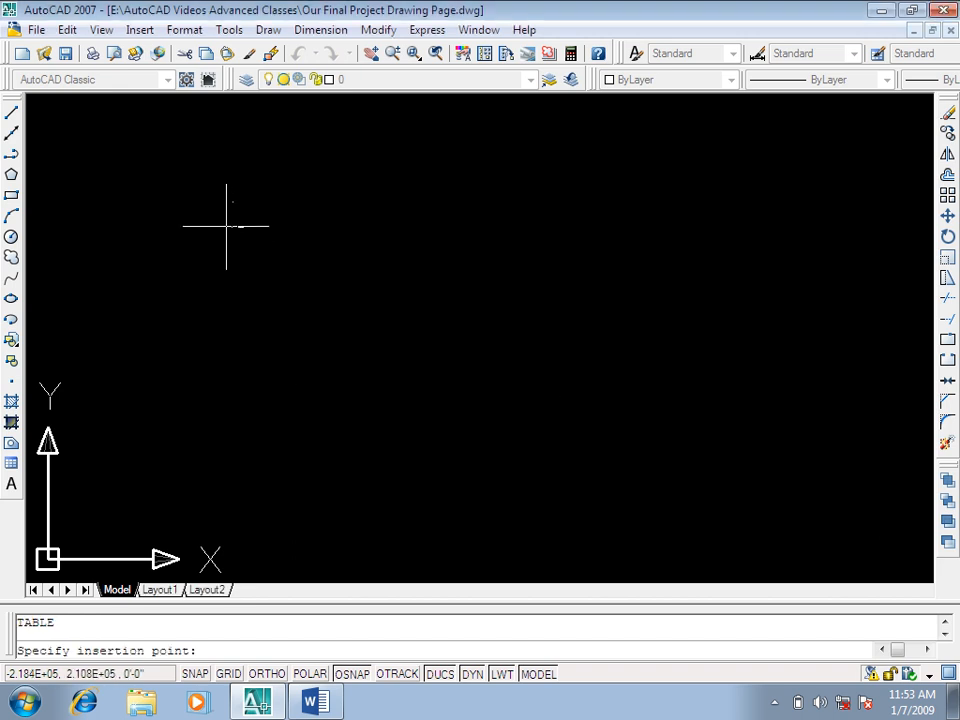
left_click(231, 202)
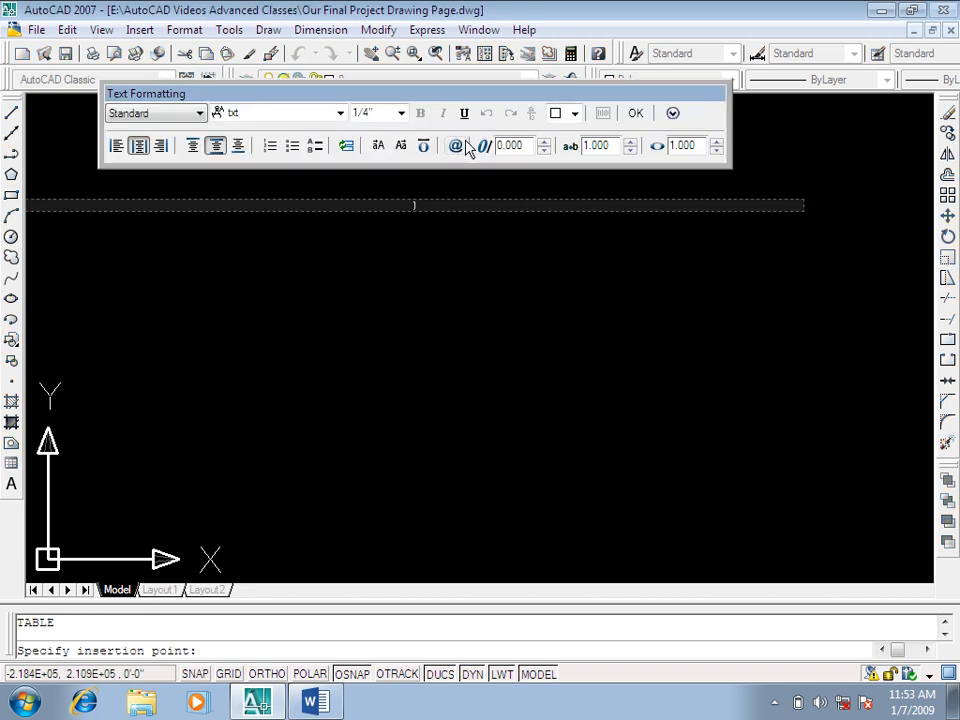
left_click(636, 112)
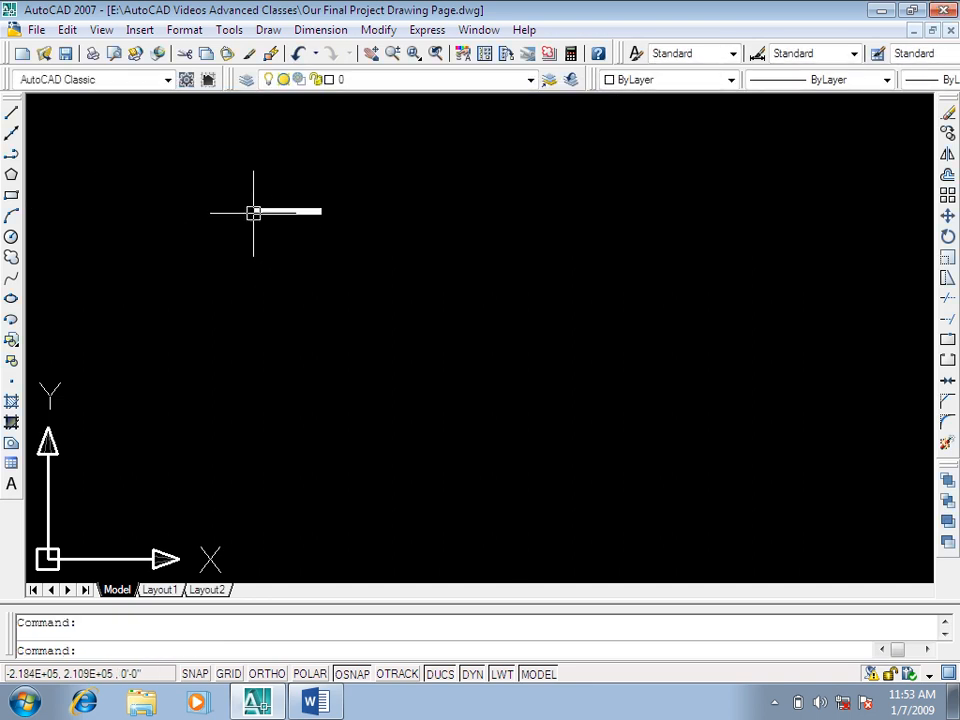
mouse_move(206, 347)
middle_mouse_down()
mouse_move(349, 358)
mouse_move(327, 369)
middle_mouse_up()
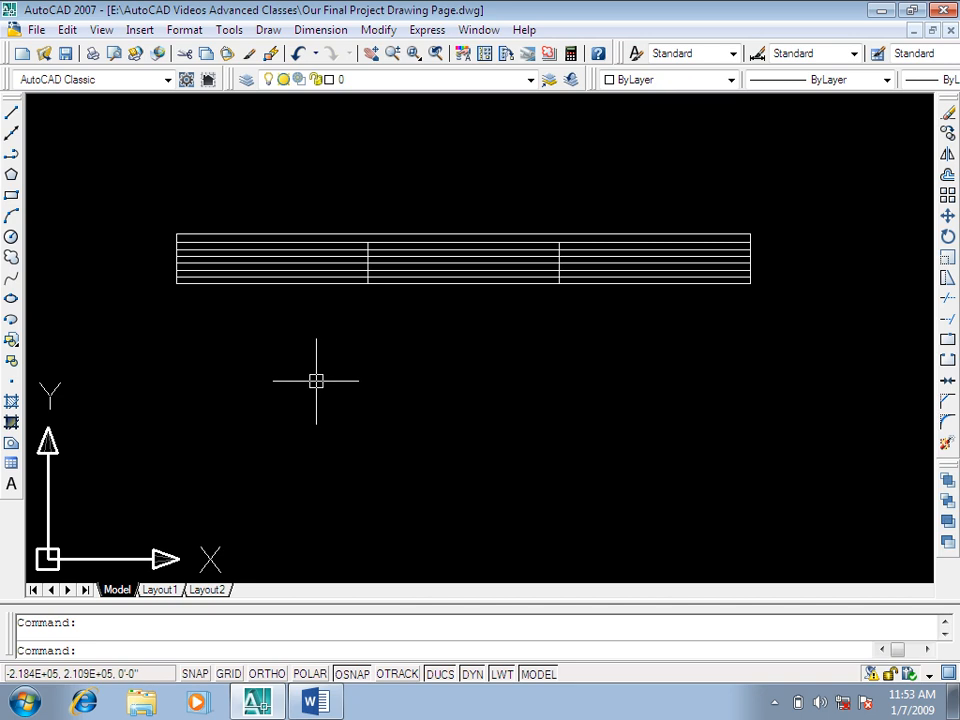
Step: Enlarge the table by stretching its lower-right corner grip outward, making its rows taller and its columns wider
left_click(754, 221)
left_click(339, 401)
left_click(750, 283)
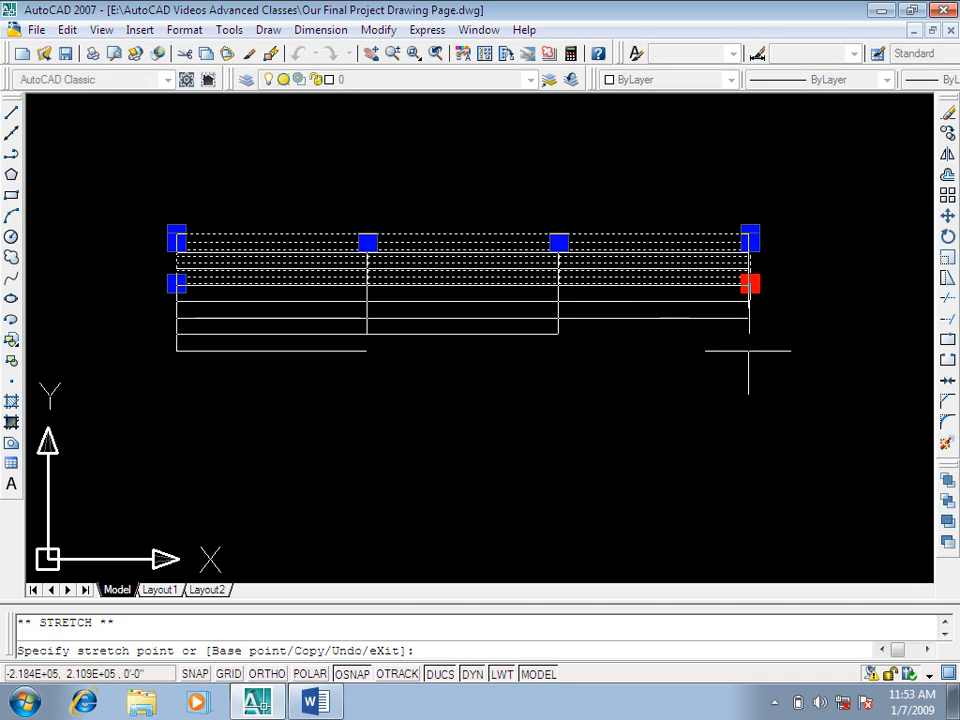
scroll(748, 350, "down", 3)
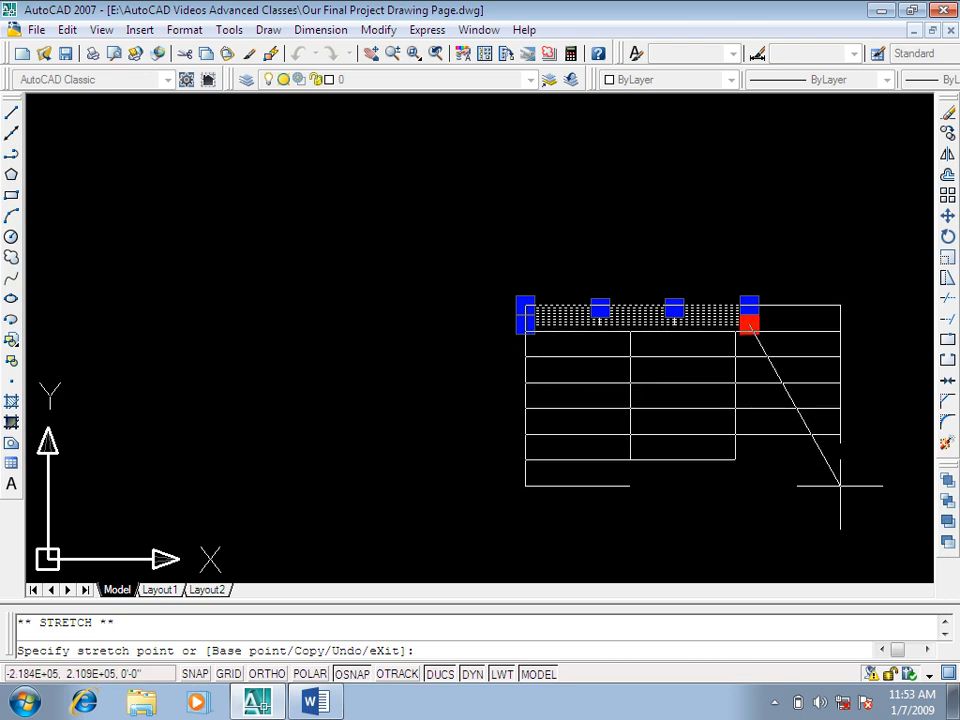
middle_click_drag(836, 504, 654, 444)
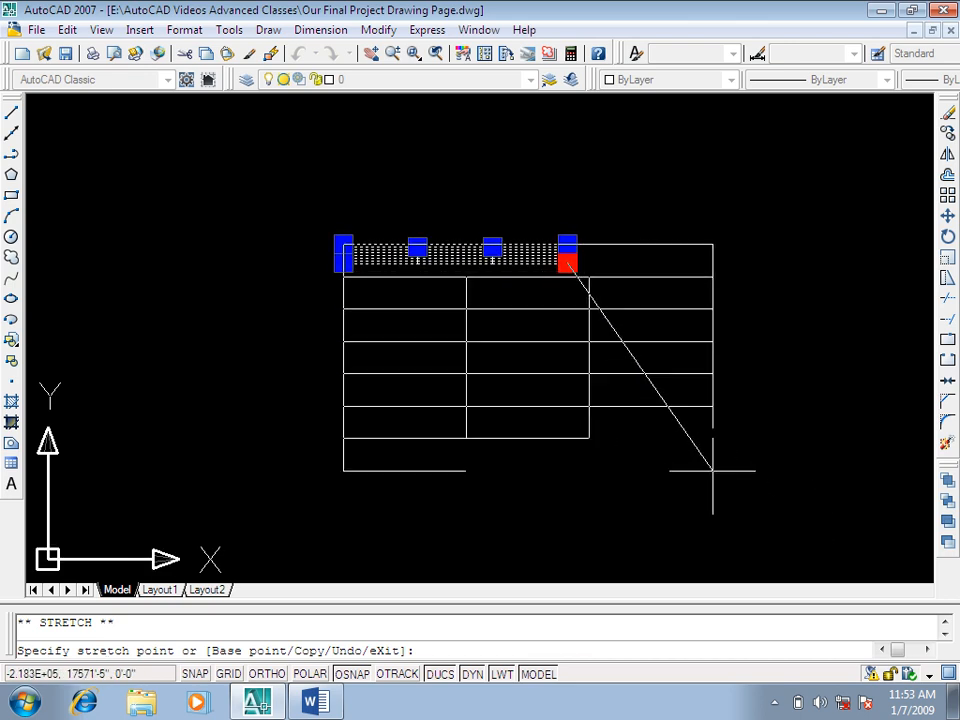
left_click(741, 484)
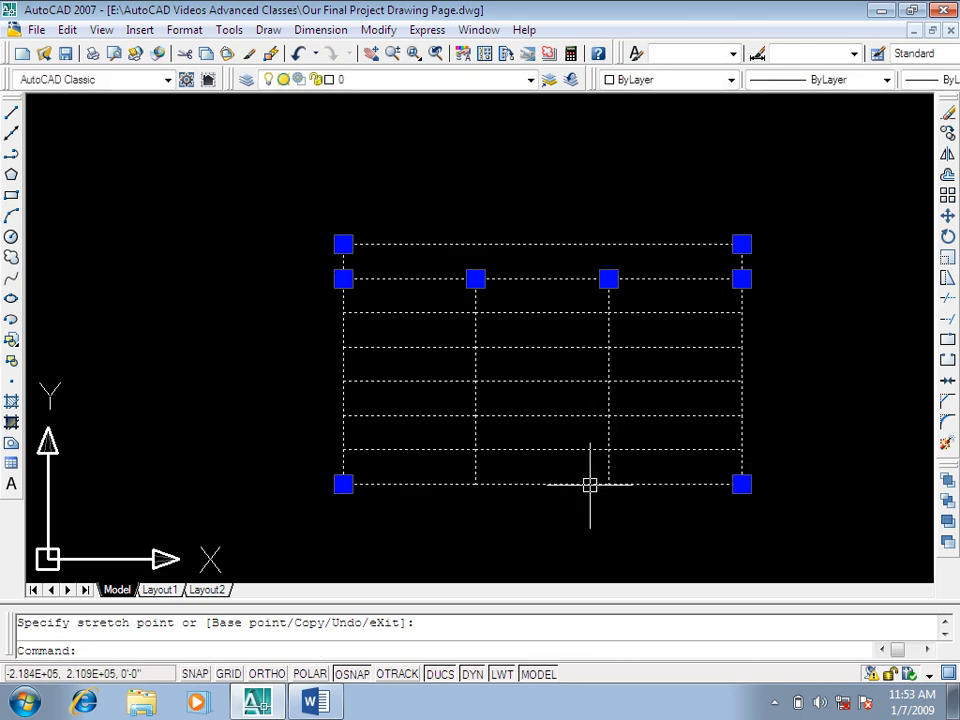
key("Escape")
Step: Open the table's title cell for editing, set its text height to 8" and close the editor
left_click(527, 264)
double_click(532, 264)
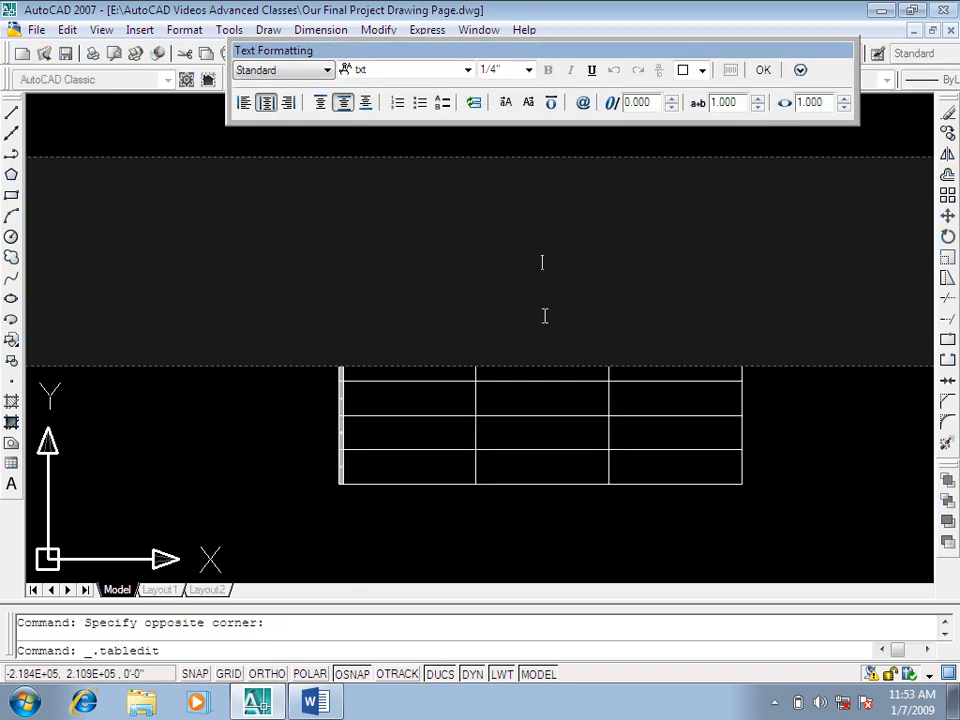
left_click(528, 71)
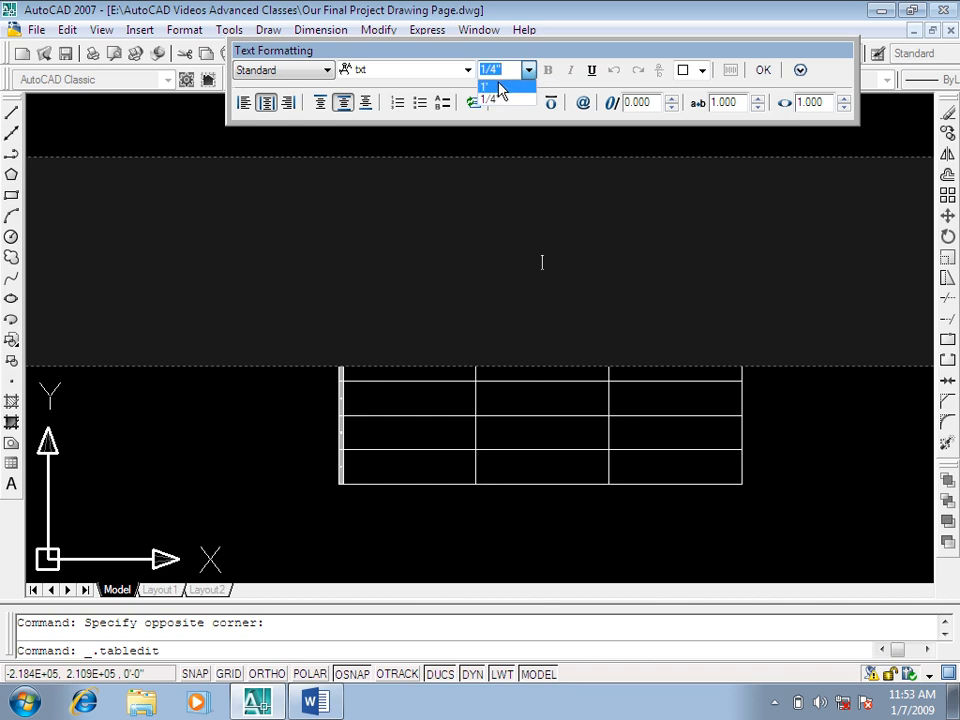
left_click(501, 86)
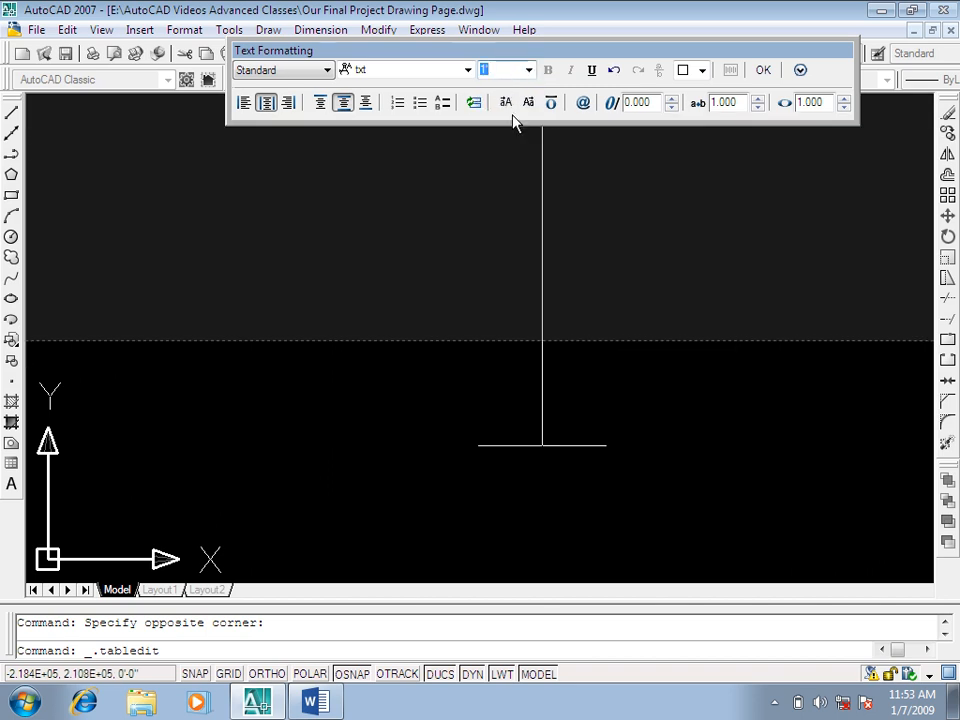
type("8")
key("Return")
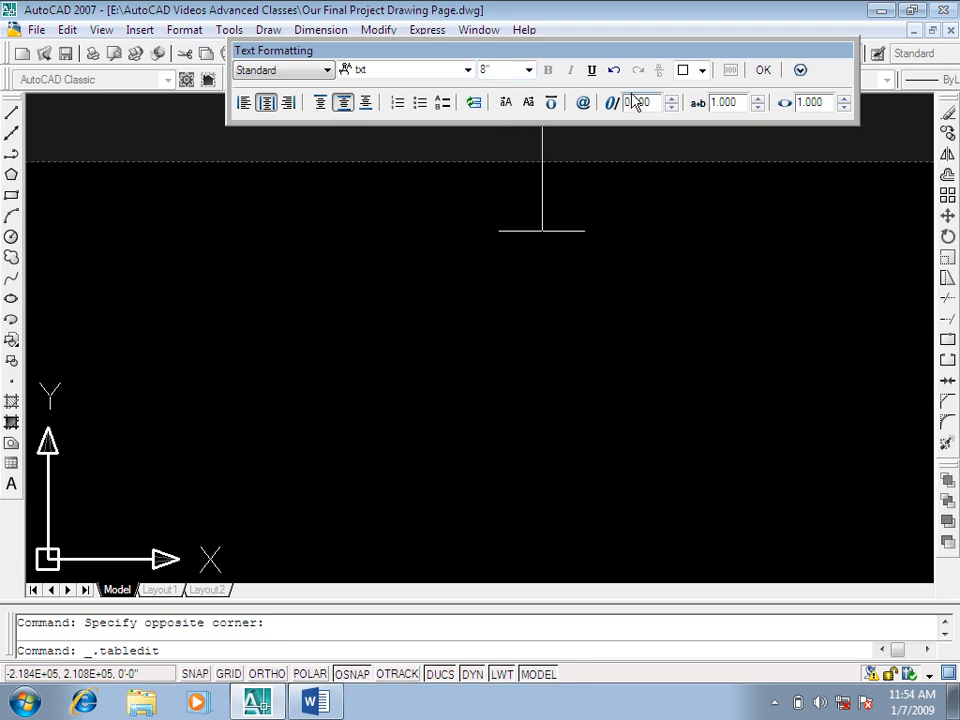
left_click(763, 70)
Step: Select the table again and stretch its lower-right corner grip far outward to enlarge the whole table further
scroll(538, 253, "down", 2)
left_click(702, 180)
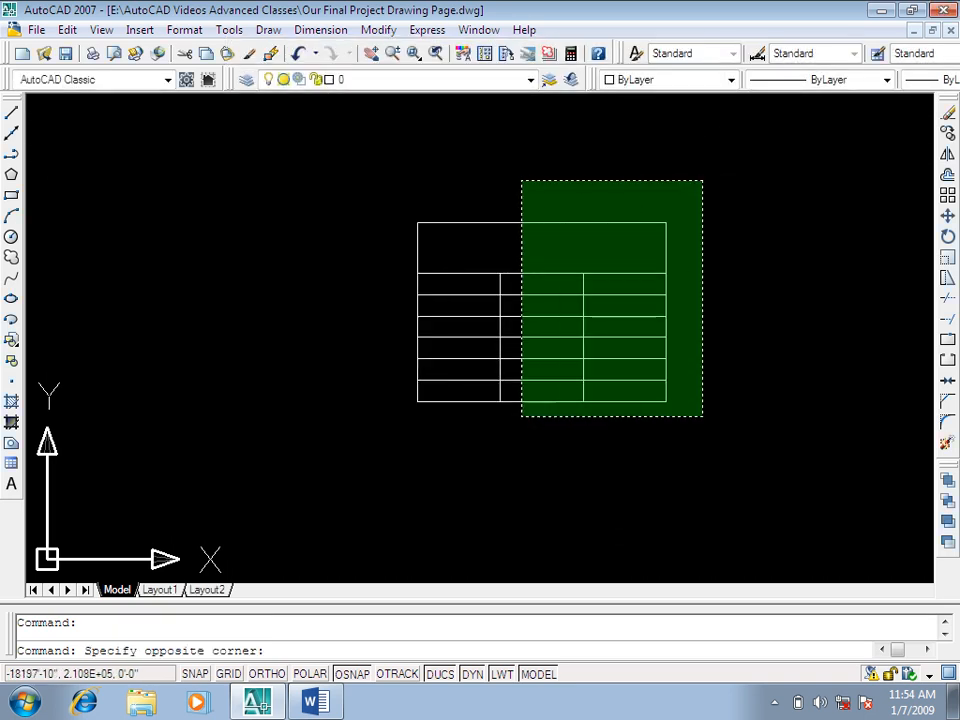
left_click(521, 536)
left_click(668, 402)
scroll(666, 404, "down", 2)
middle_click_drag(666, 404, 508, 287)
scroll(508, 287, "down", 2)
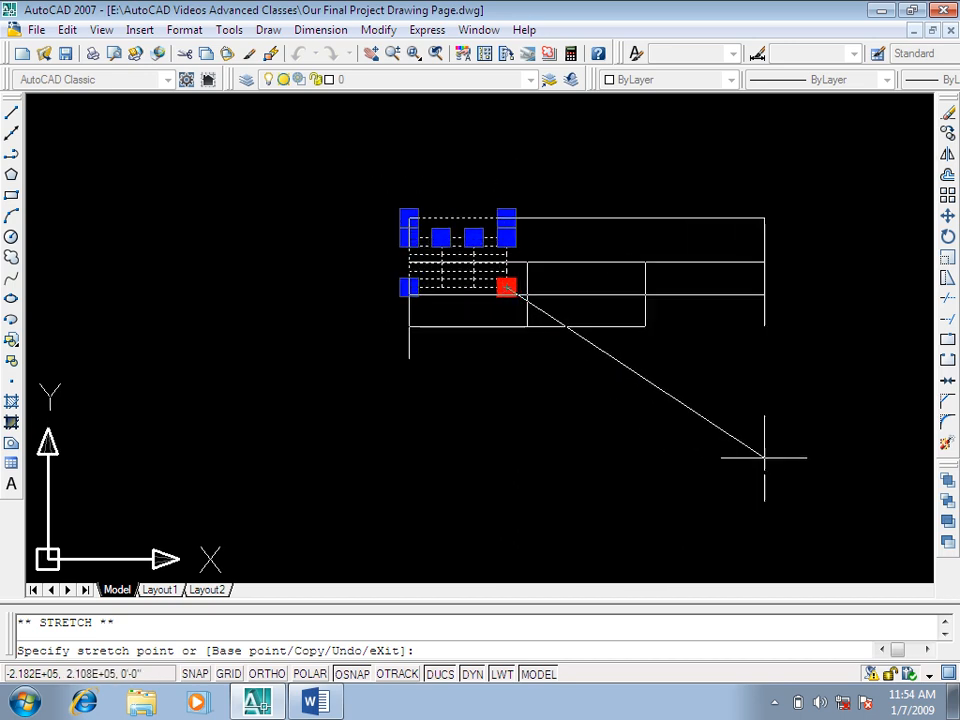
middle_click_drag(821, 461, 642, 397)
scroll(642, 397, "down", 2)
middle_click_drag(765, 450, 561, 358)
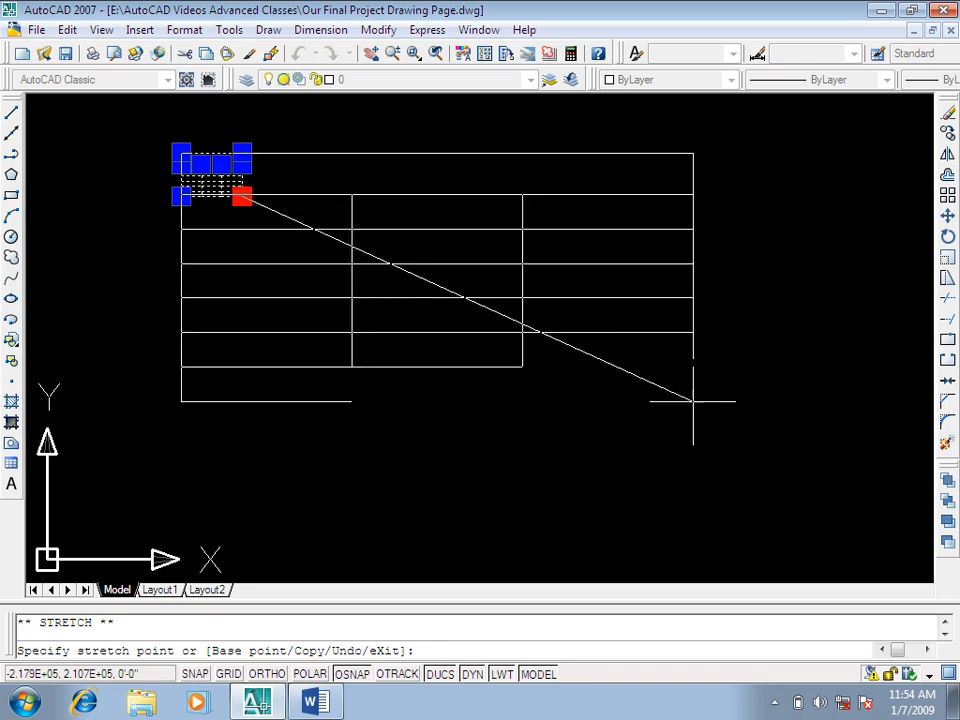
left_click(692, 400)
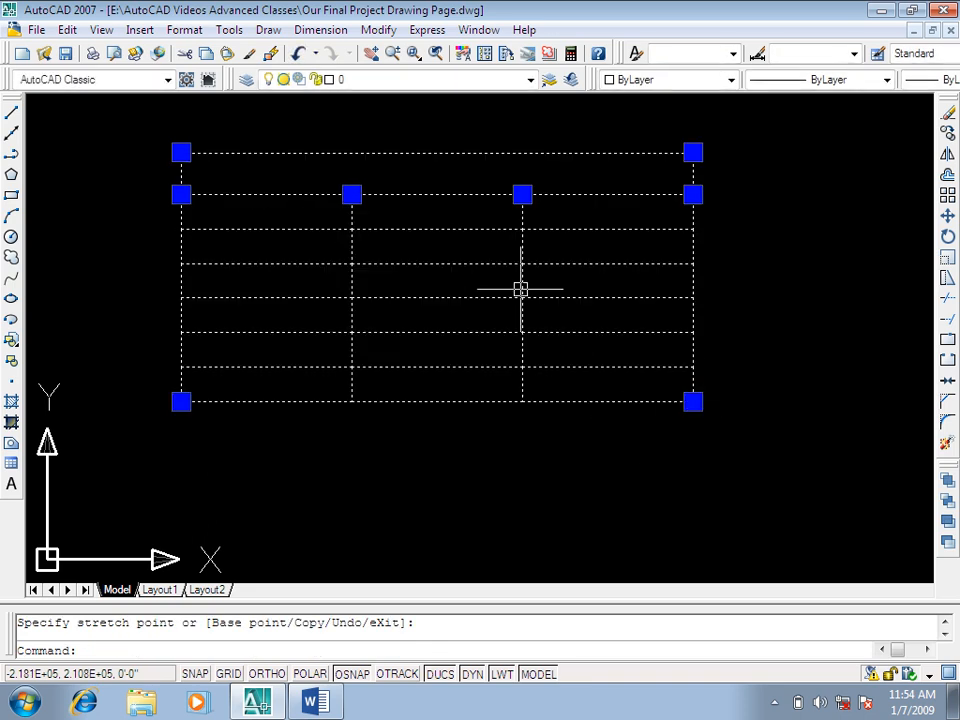
Step: Try stretching the table by its upper-right corner grip and by the grip at the header row's right end
left_click(693, 152)
left_click(694, 141)
middle_click_drag(686, 204, 709, 251)
left_click(710, 245)
left_click(703, 172)
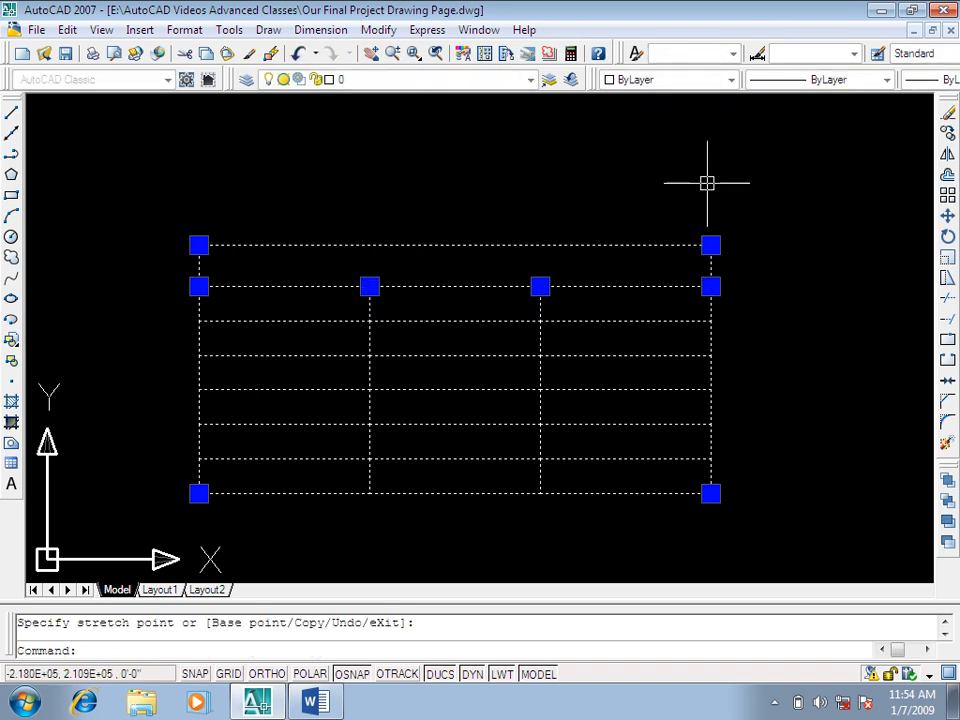
left_click(711, 287)
left_click(715, 333)
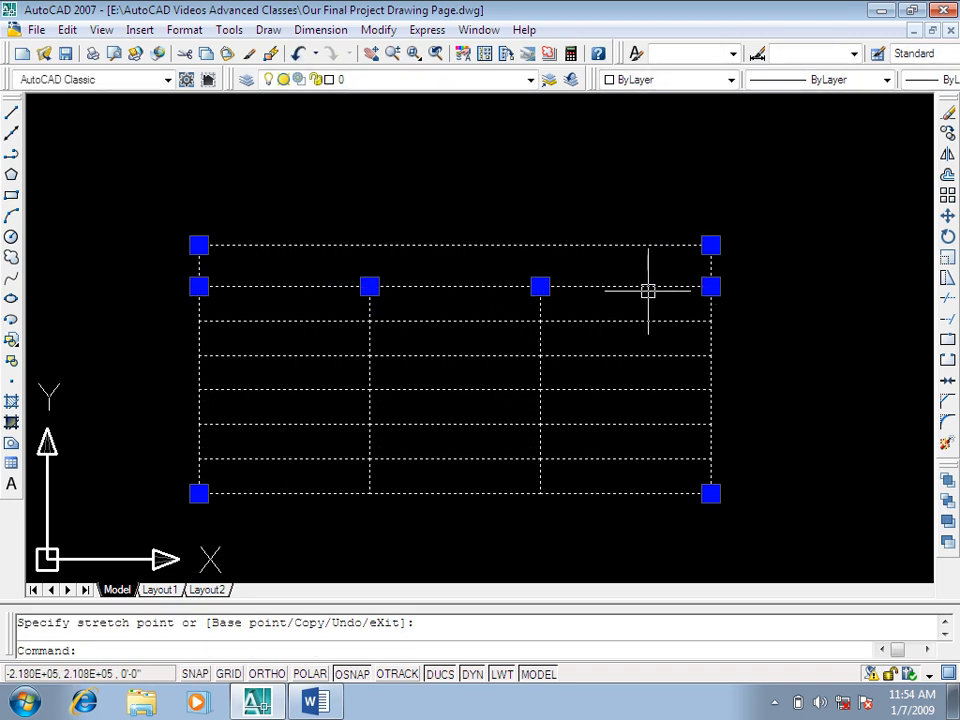
Step: Undo the last grip edit, reselect the table and try stretching the grip between the second and third columns upward
key("ctrl+z")
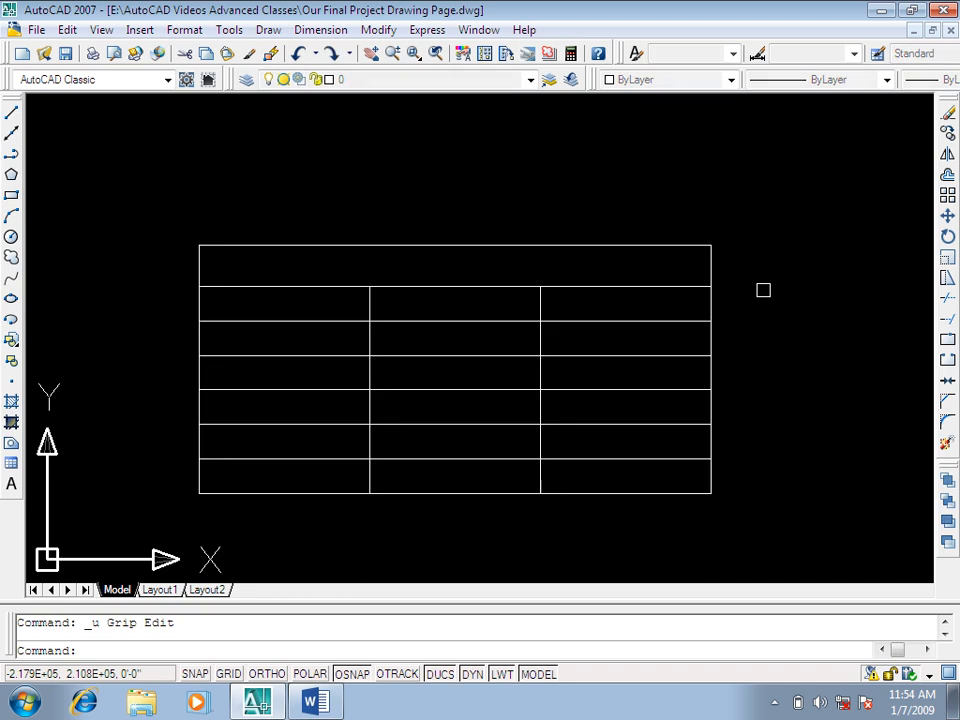
left_click(491, 184)
left_click(316, 319)
left_click(540, 287)
left_click(540, 300)
left_click(540, 287)
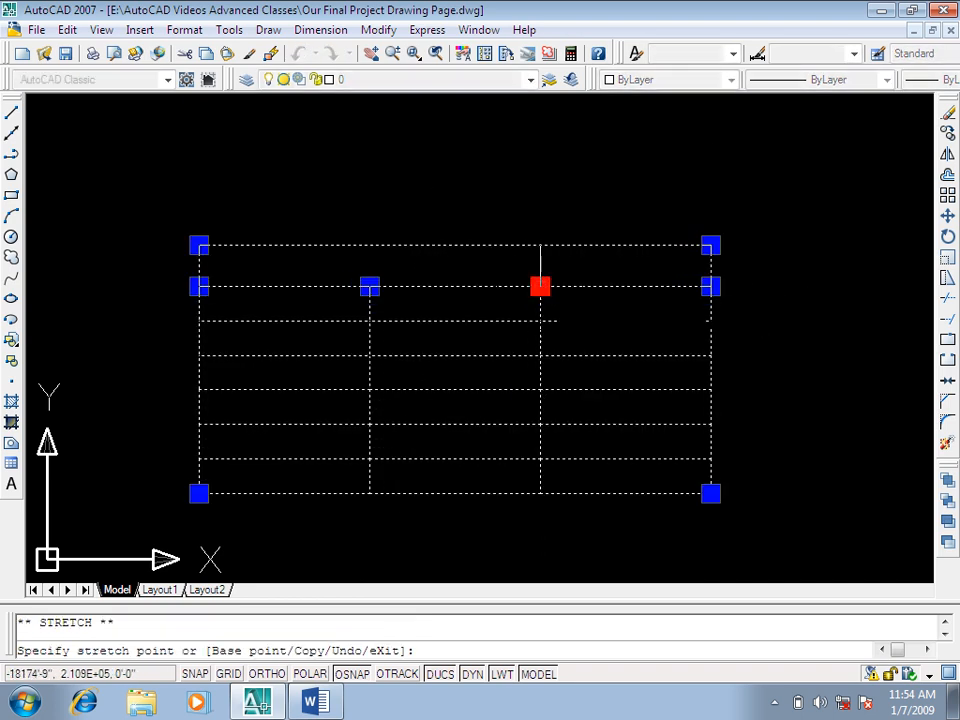
left_click(540, 156)
Step: Try widening and narrowing the middle column with the grip on its far divider, and undo the last stretch
left_click(540, 287)
left_click(616, 287)
left_click(616, 287)
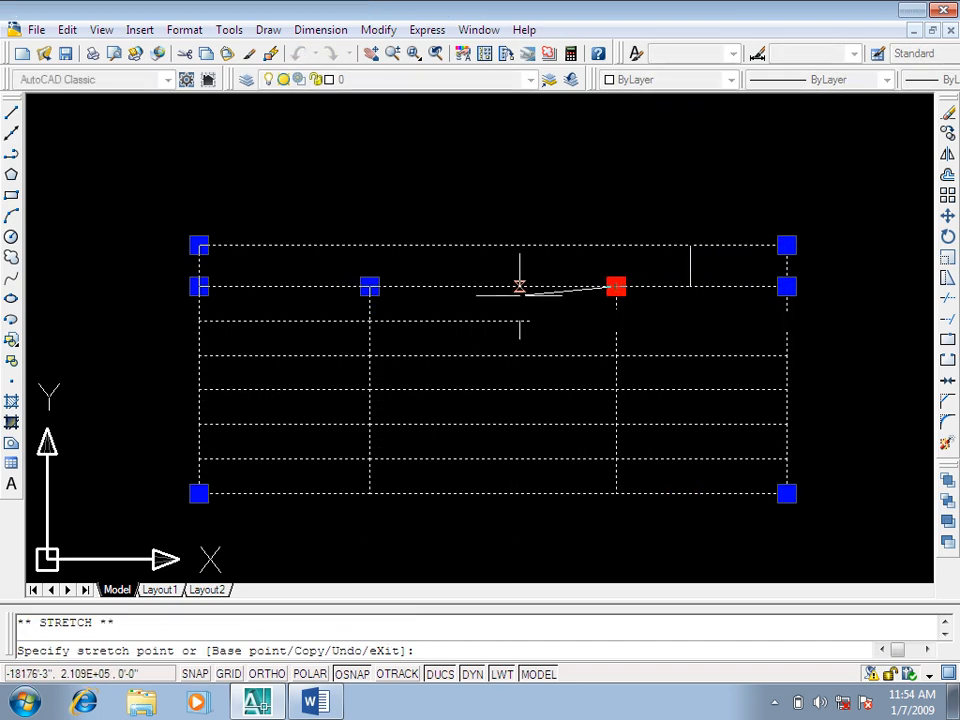
left_click(510, 287)
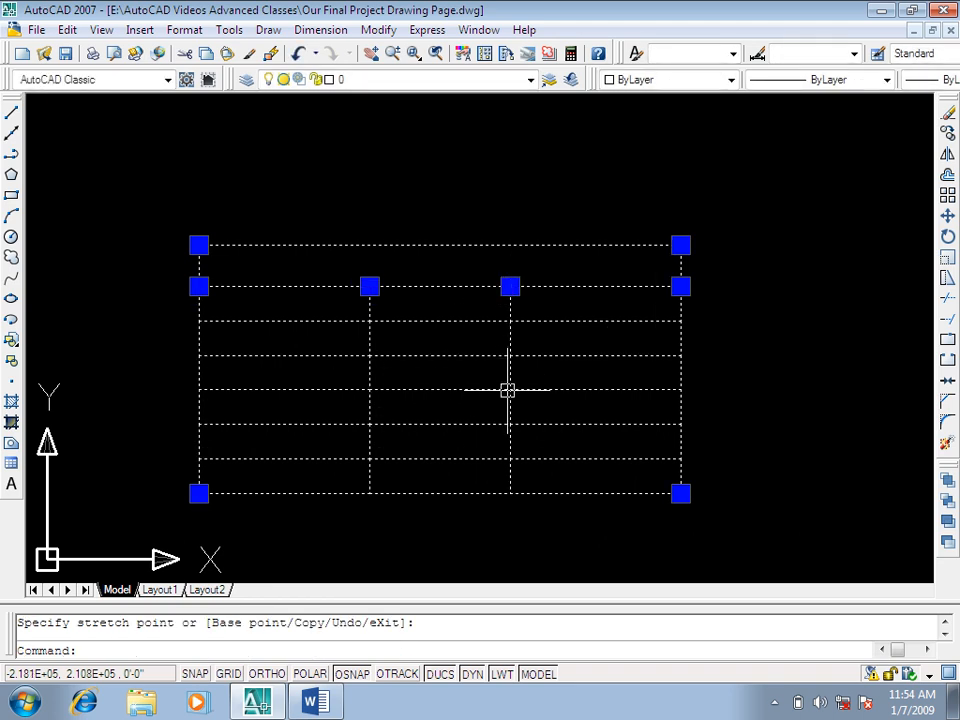
key("ctrl+z")
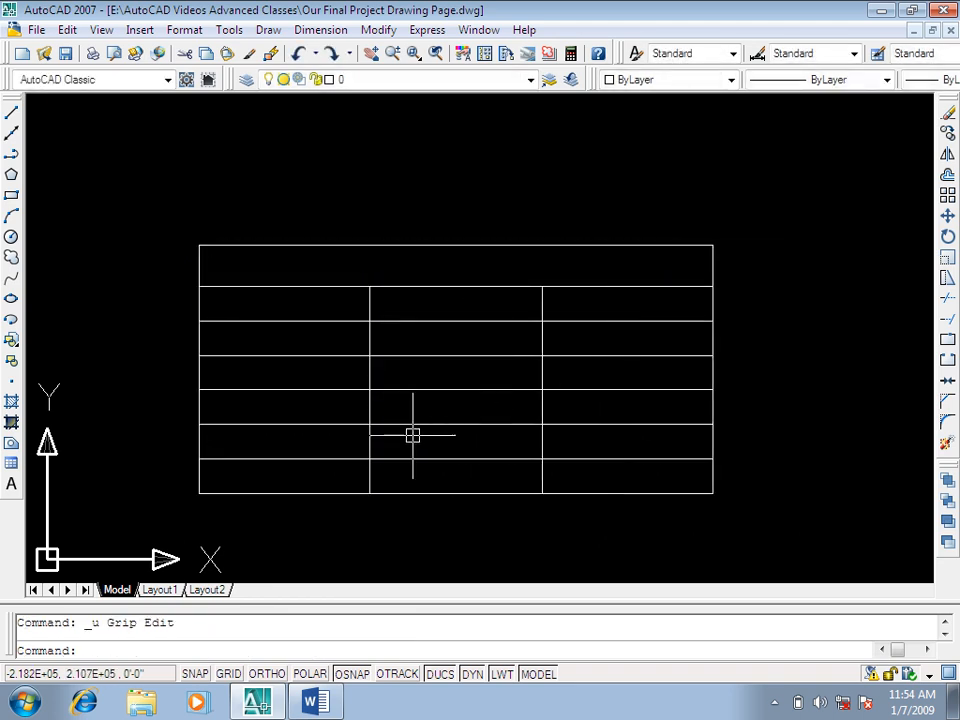
Step: Open the table's title cell for editing and set its text height to 2' and its font to Verdana
double_click(525, 262)
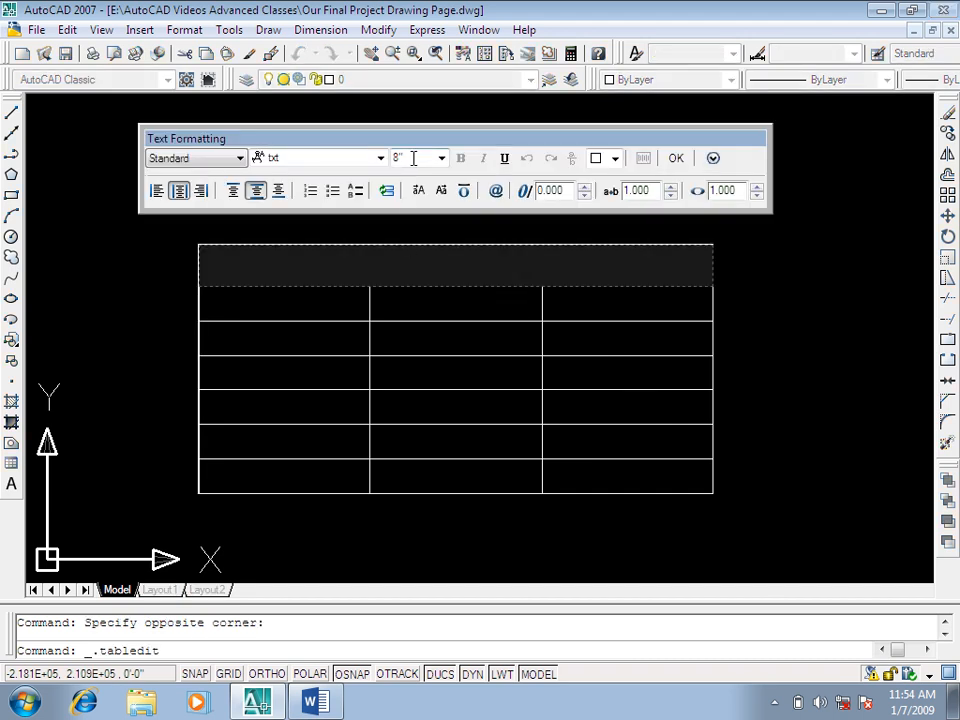
type("2")
key("Return")
type("sTUDENT")
key("BackSpace")
key("BackSpace")
key("BackSpace")
key("BackSpace")
key("BackSpace")
key("BackSpace")
key("BackSpace")
left_click(238, 159)
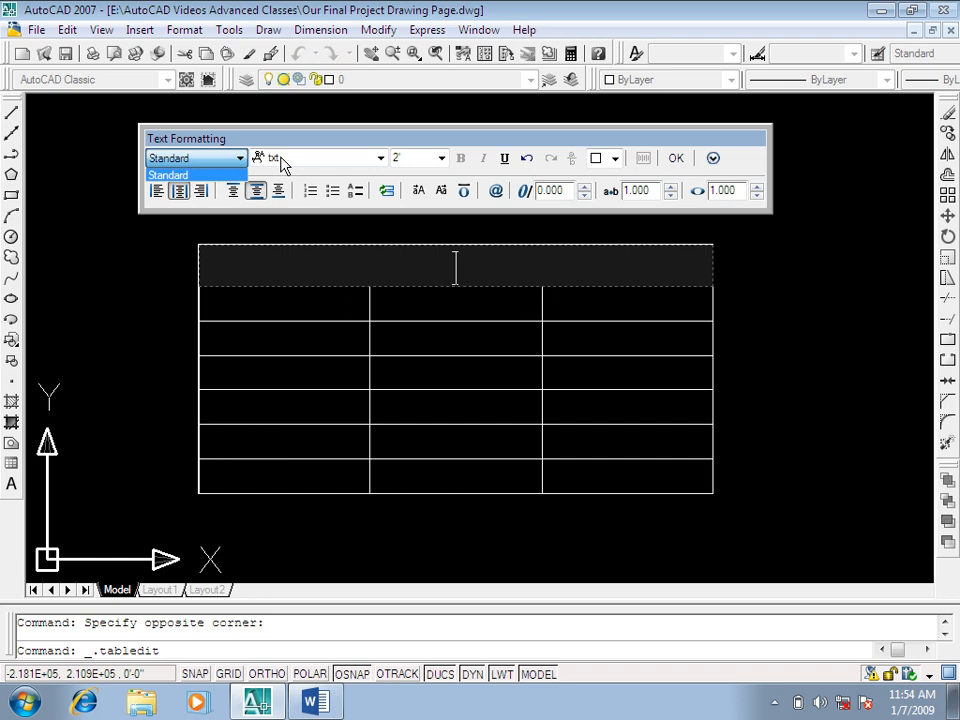
left_click(283, 163)
left_click(285, 163)
left_click(282, 227)
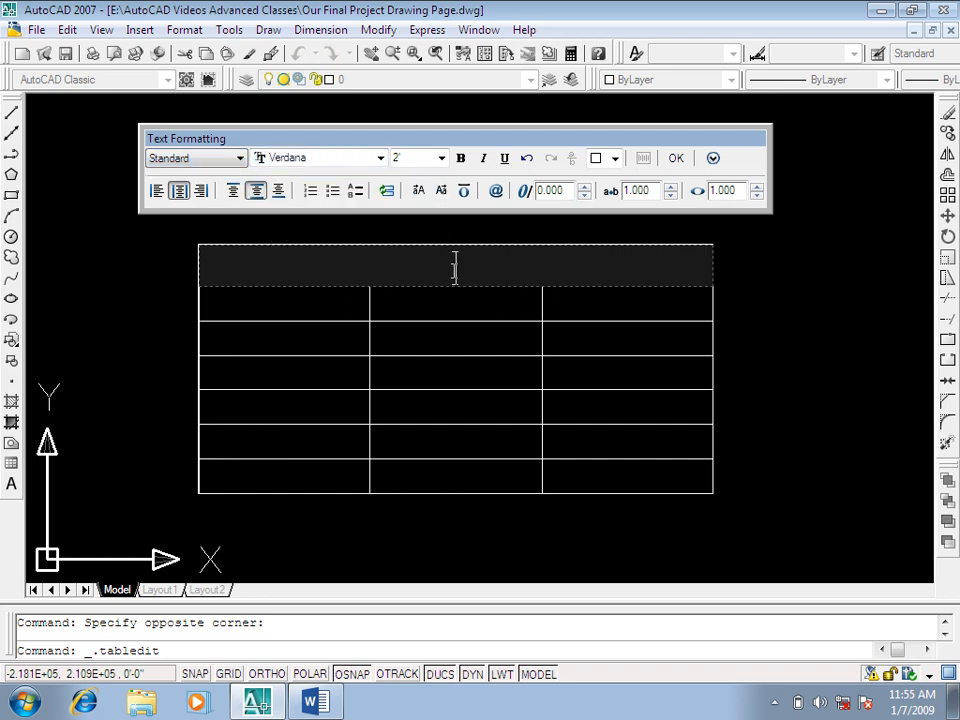
Step: Enter the title "Students Class Data" in the title cell and close the editor
type("S")
key("BackSpace")
type("Studen")
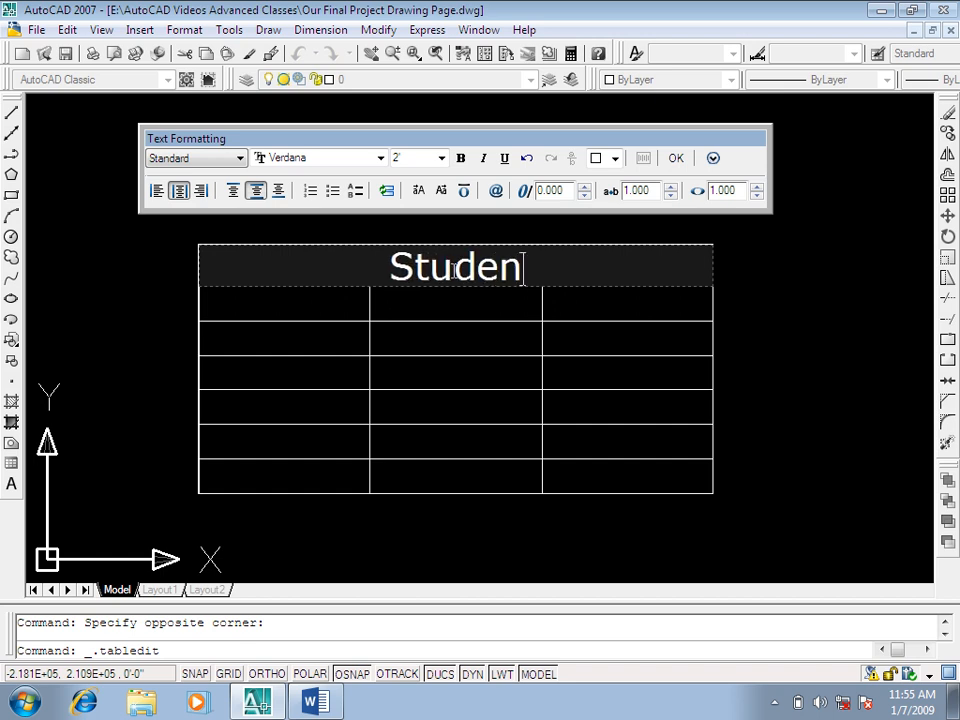
type("ts Cl")
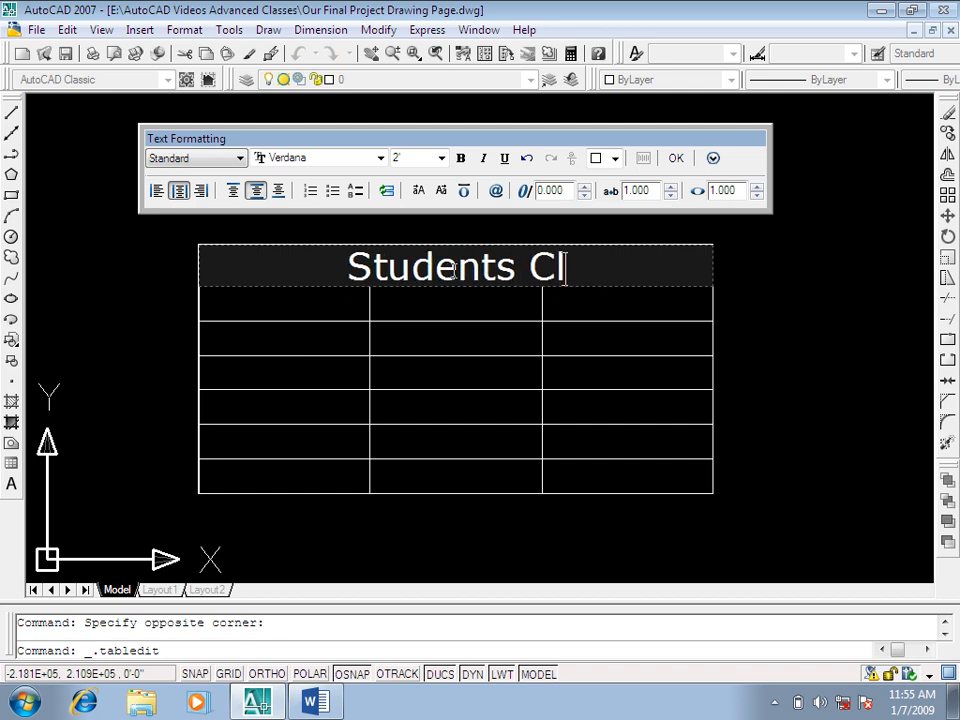
type("ass Data")
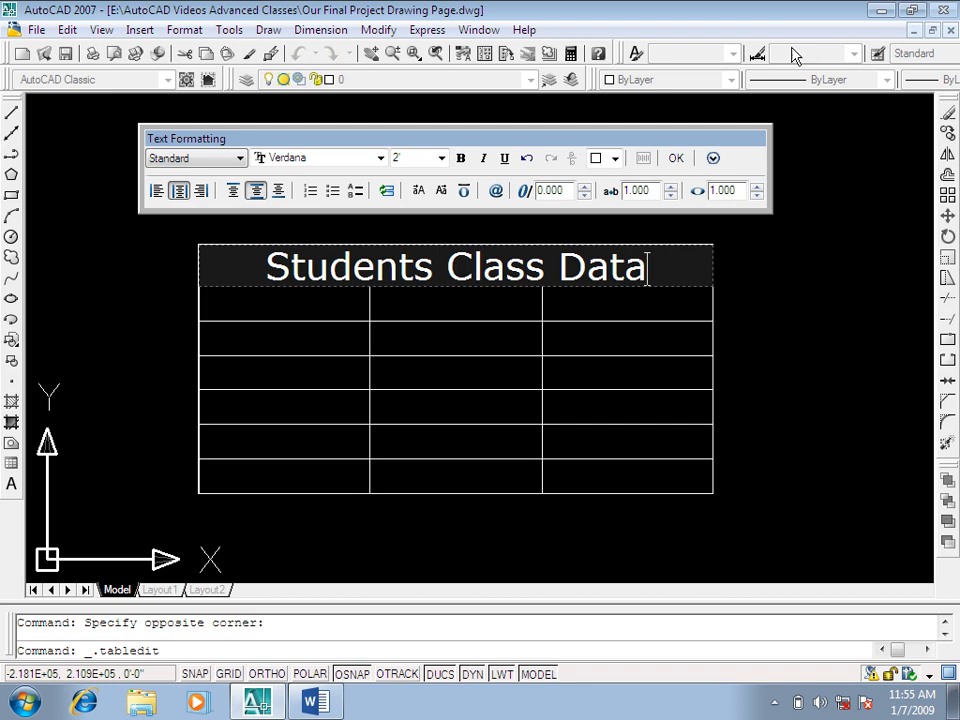
left_click(272, 308)
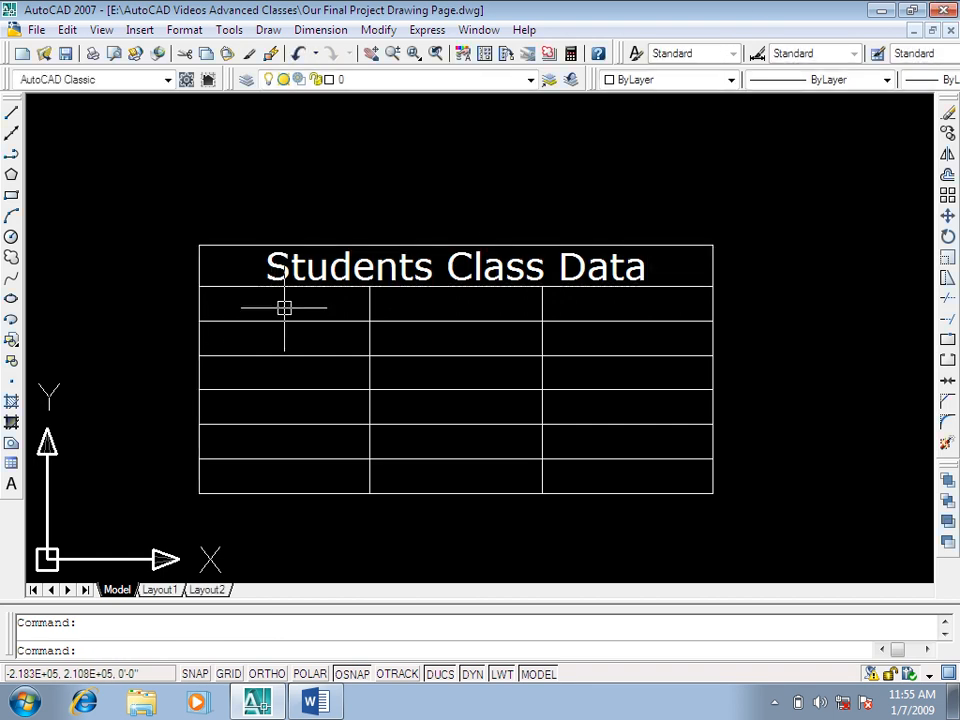
Step: Open the first header cell for editing, set its text height to 1' and close the editor
double_click(283, 306)
left_click(275, 28)
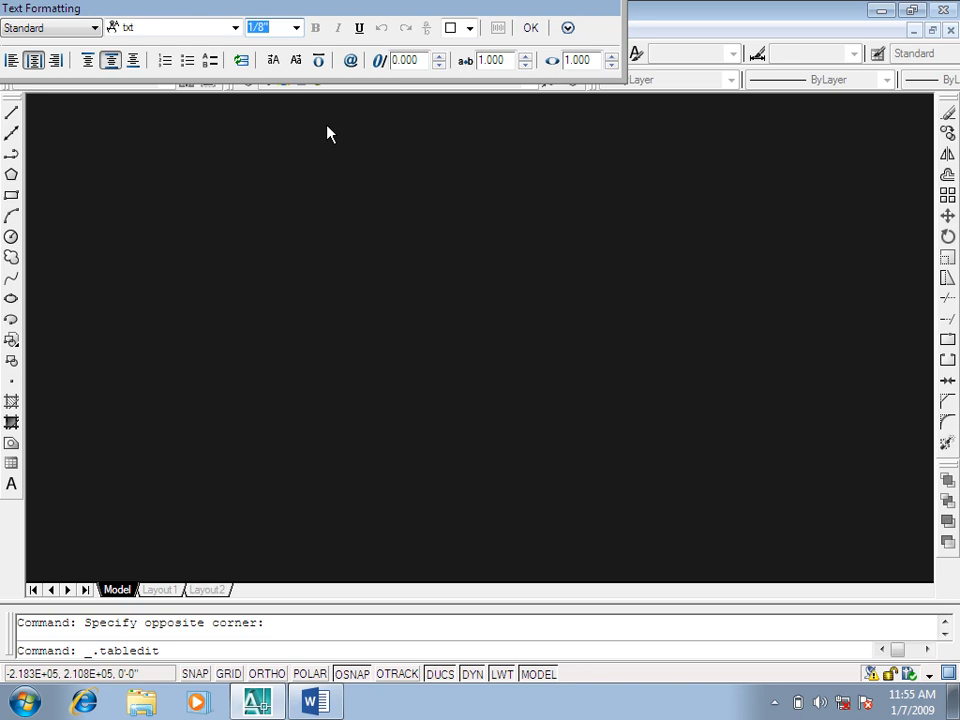
type("1")
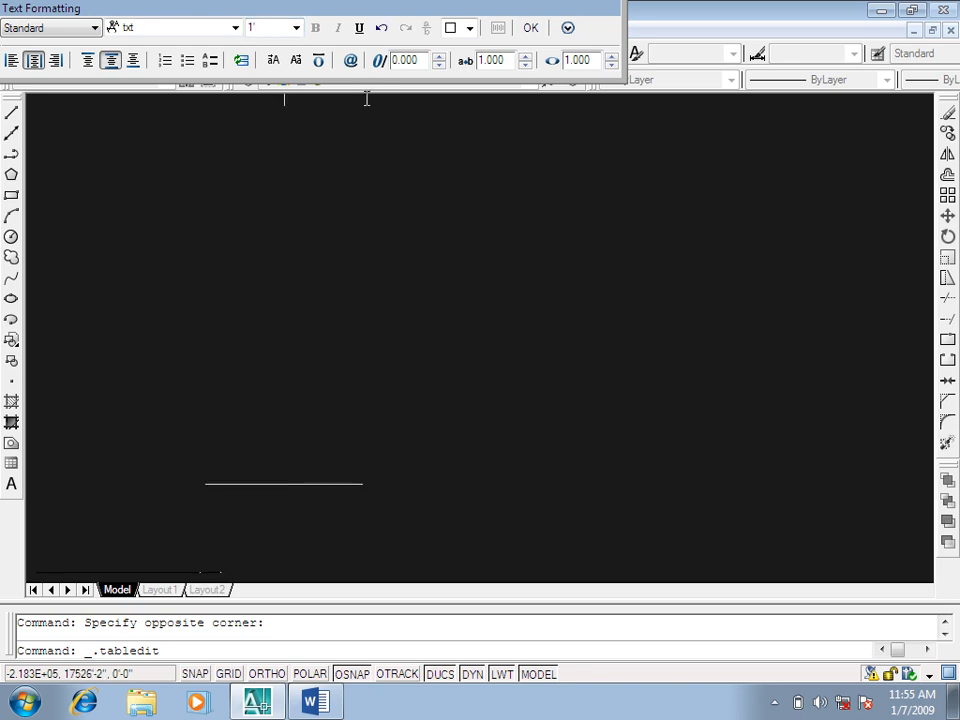
left_click(530, 28)
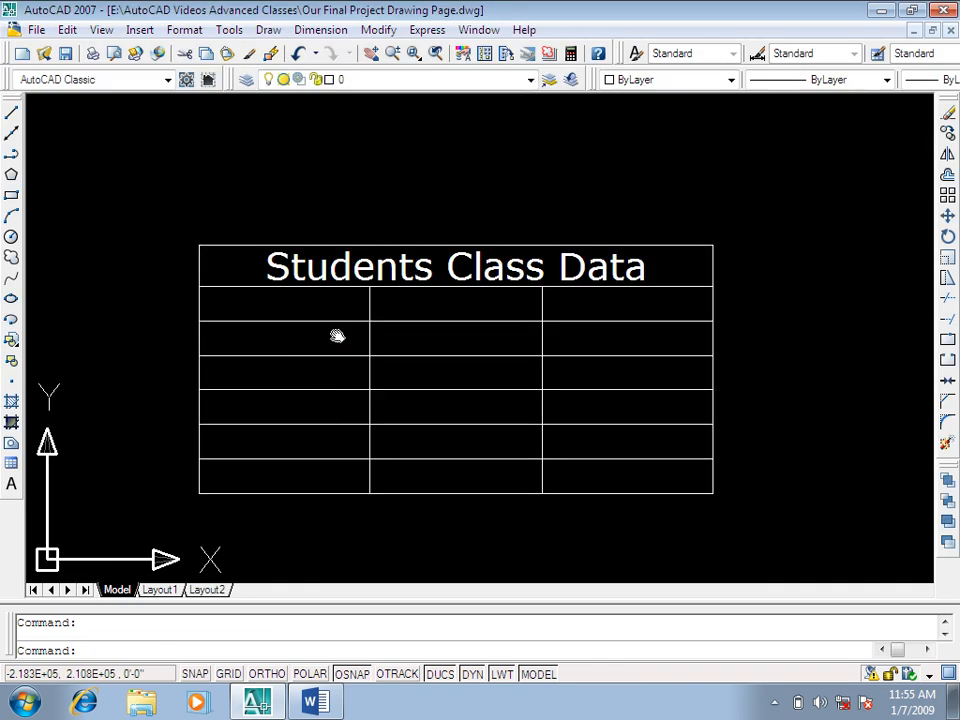
Step: Stretch the table's lower-right corner grip far downward and slightly outward to make all rows taller, and deselect the table
scroll(336, 270, "down", 2)
left_click(628, 322)
left_click(514, 437)
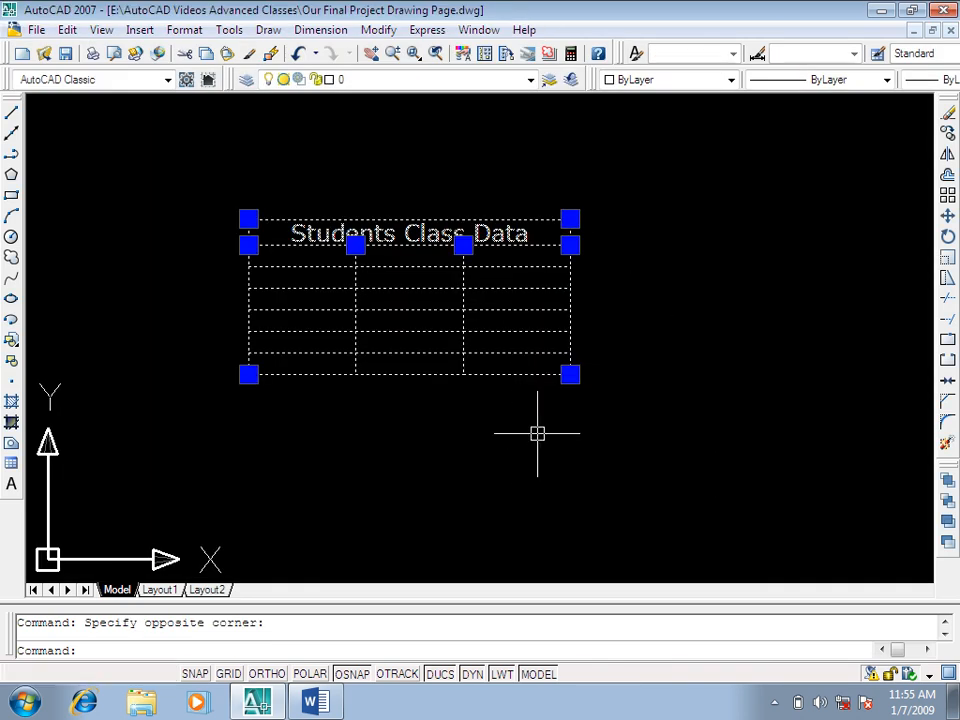
left_click(570, 374)
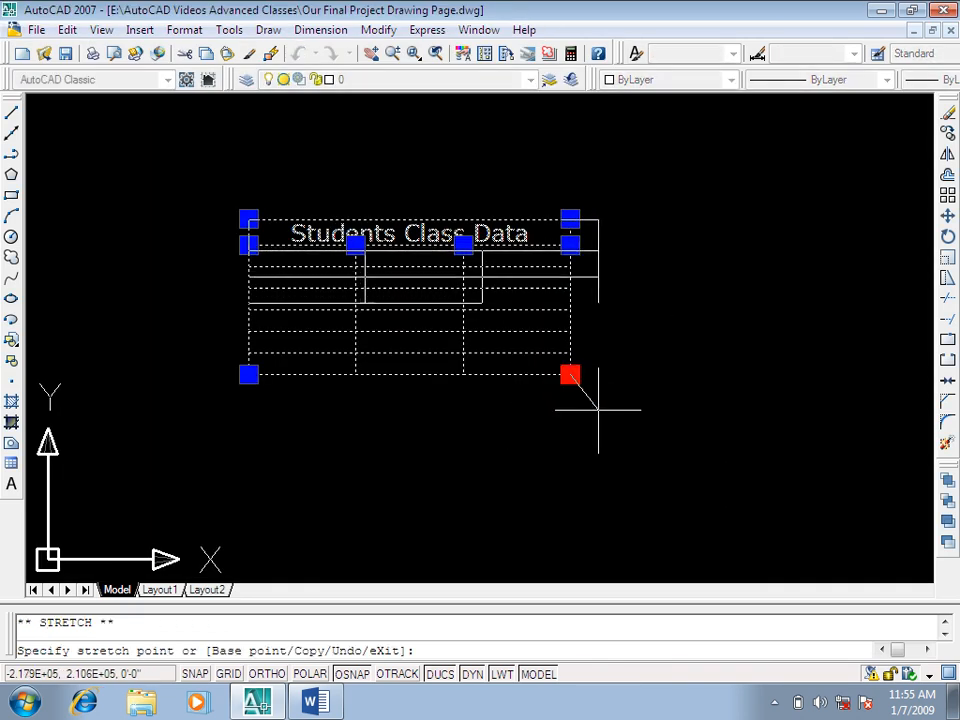
left_click(604, 528)
mouse_move(391, 323)
middle_mouse_down()
mouse_move(474, 272)
mouse_move(437, 274)
mouse_move(471, 242)
middle_mouse_up()
scroll(466, 263, "up", 2)
key("Escape")
key("Escape")
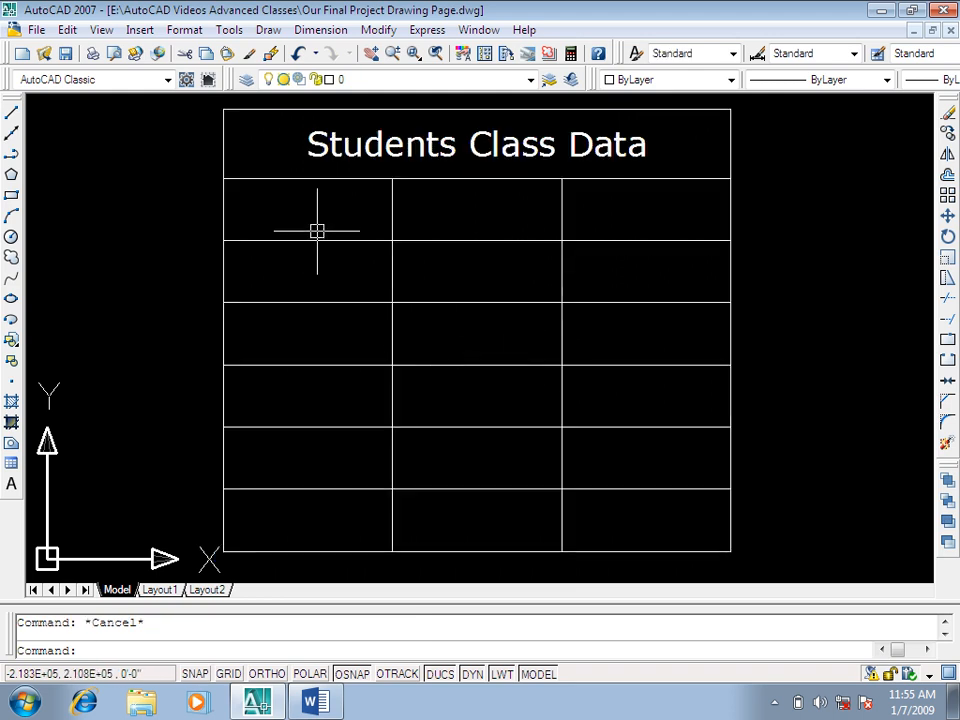
Step: Enter "Roll No" in the first header cell, set the text in Verdana and close the editor
double_click(320, 213)
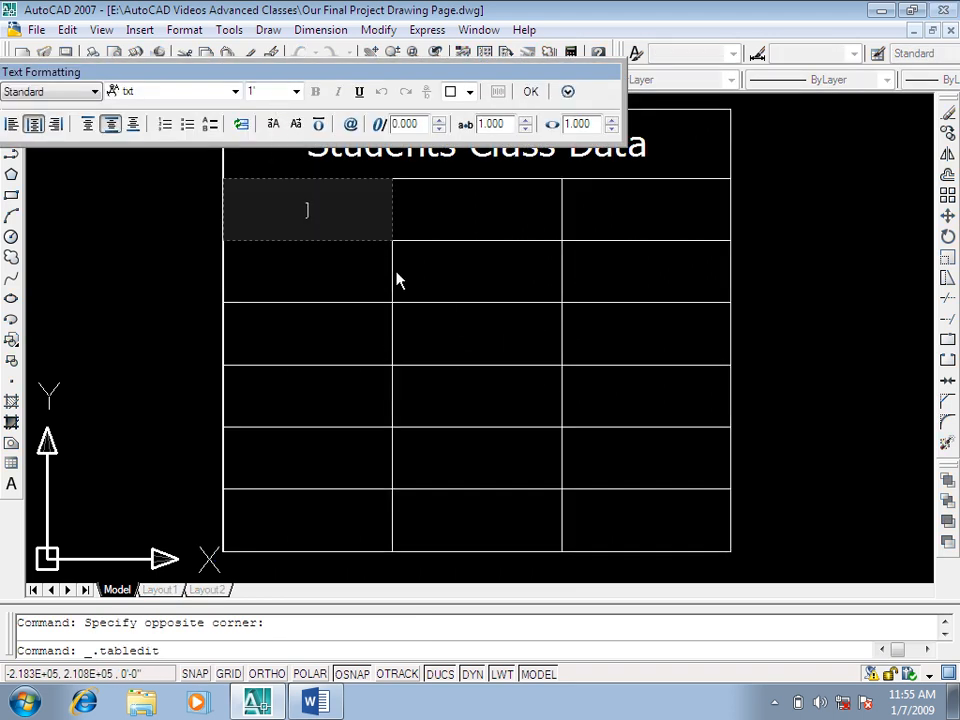
type("Roll No")
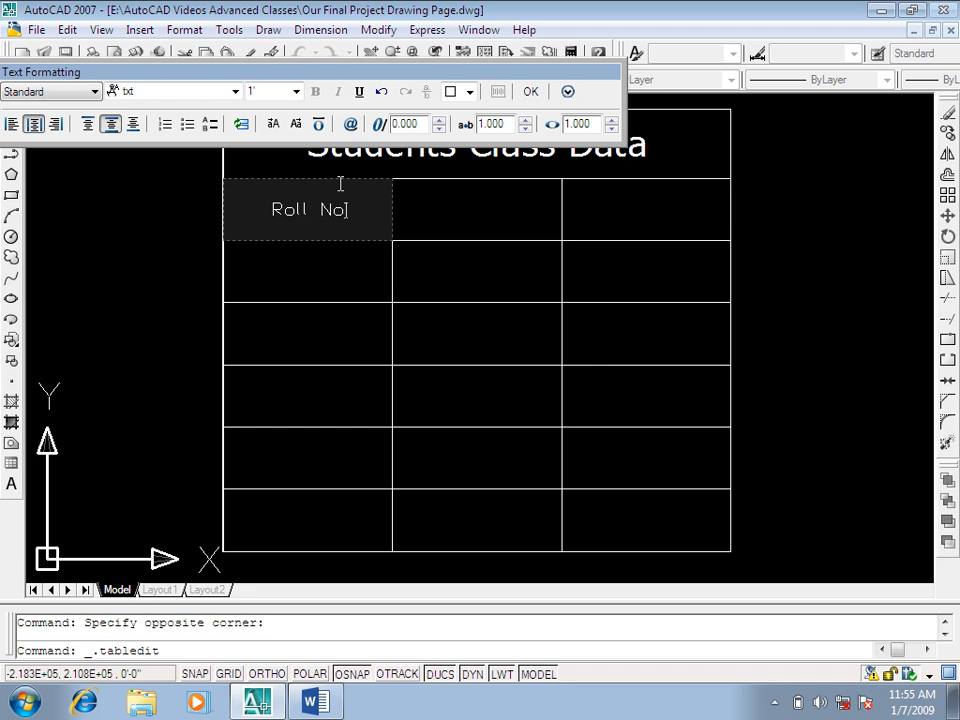
left_click_drag(346, 208, 271, 213)
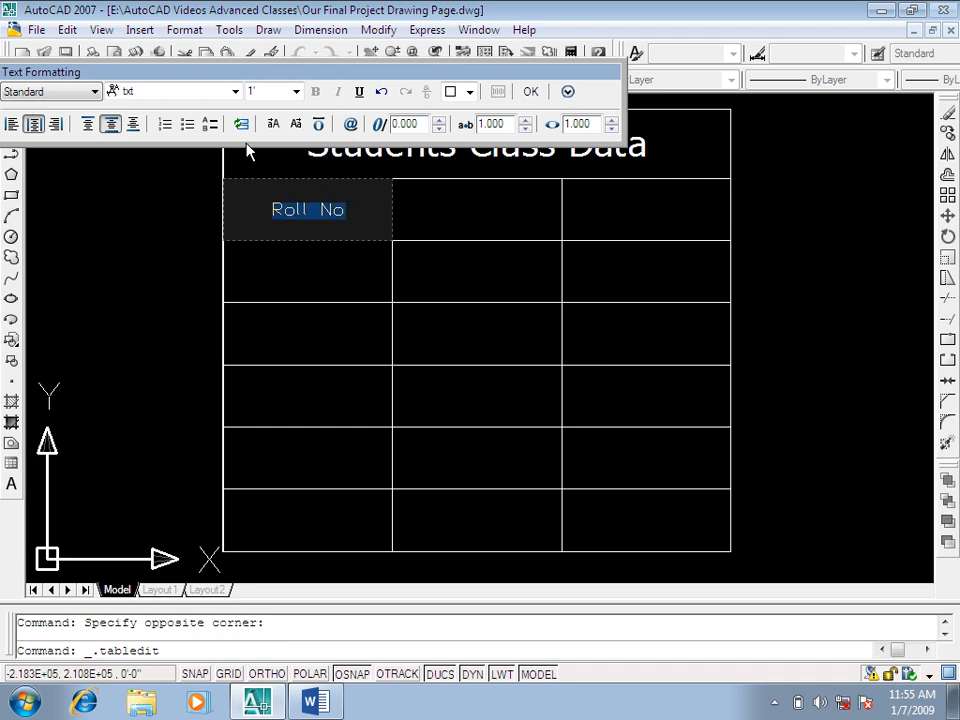
left_click(184, 94)
left_click(186, 161)
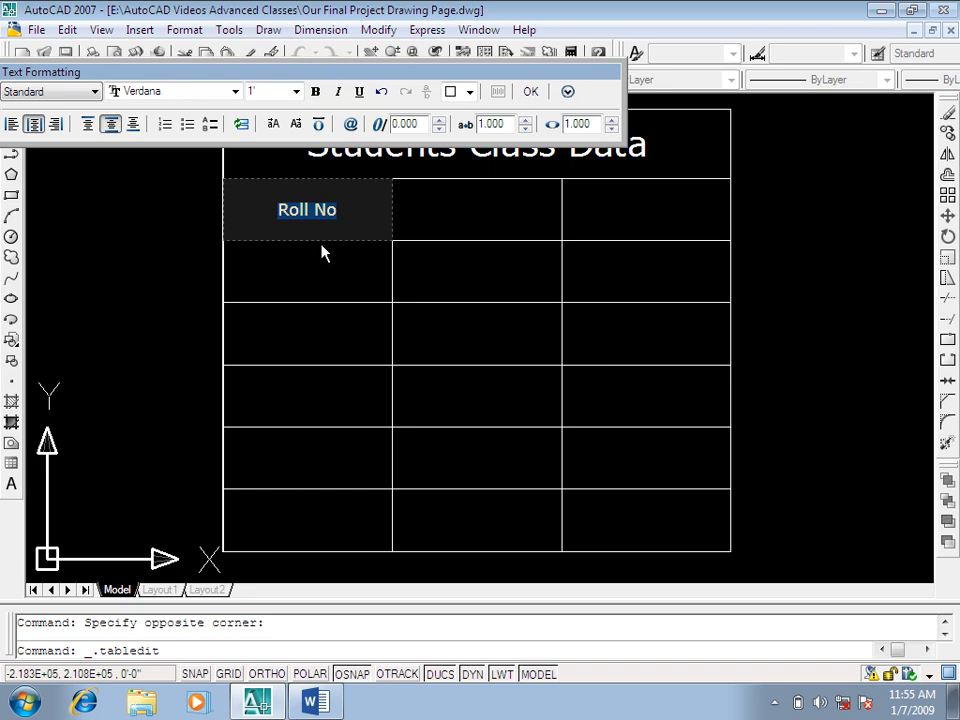
left_click(443, 213)
Step: Narrow the "Roll No" column to about half its width by its right edge grip, and try narrowing it further
left_click(370, 223)
left_click(392, 210)
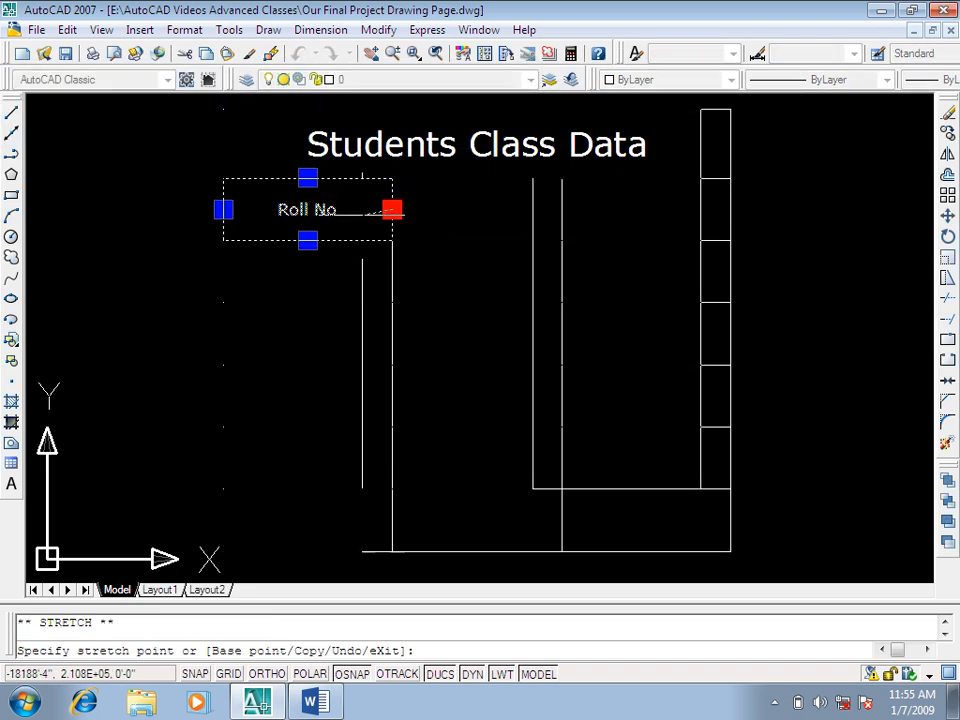
left_click(307, 210)
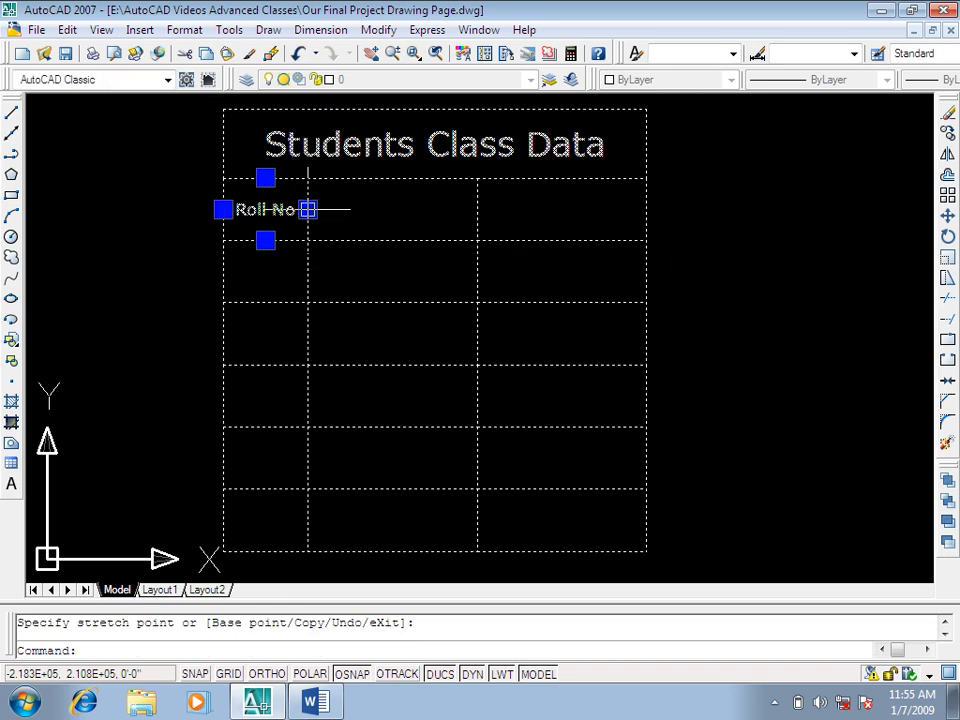
left_click(307, 210)
left_click(287, 218)
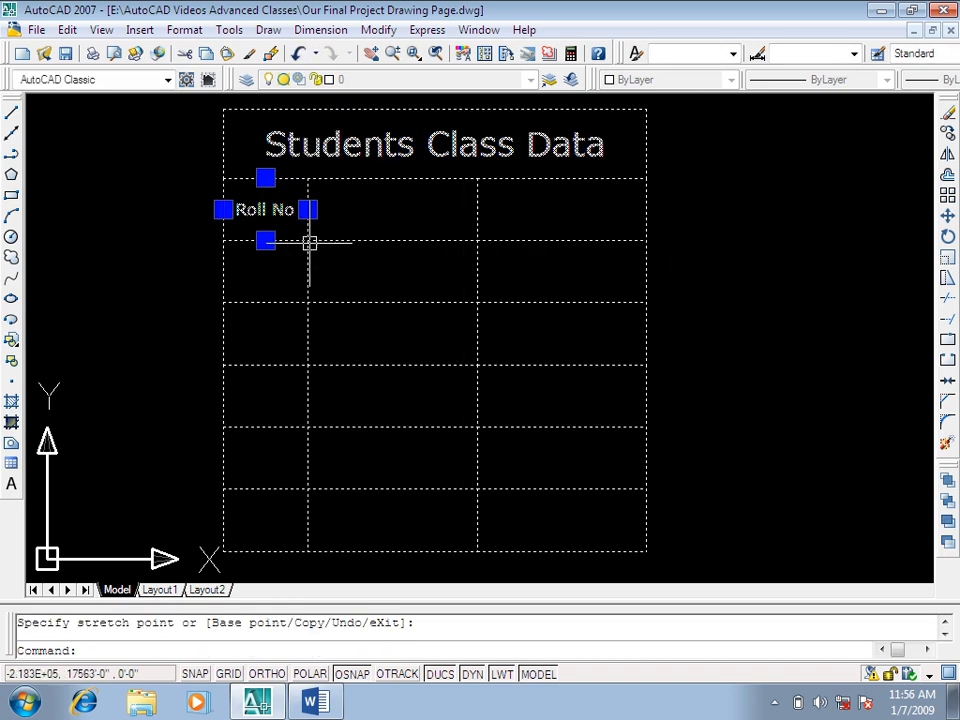
left_click(309, 208)
left_click(289, 215)
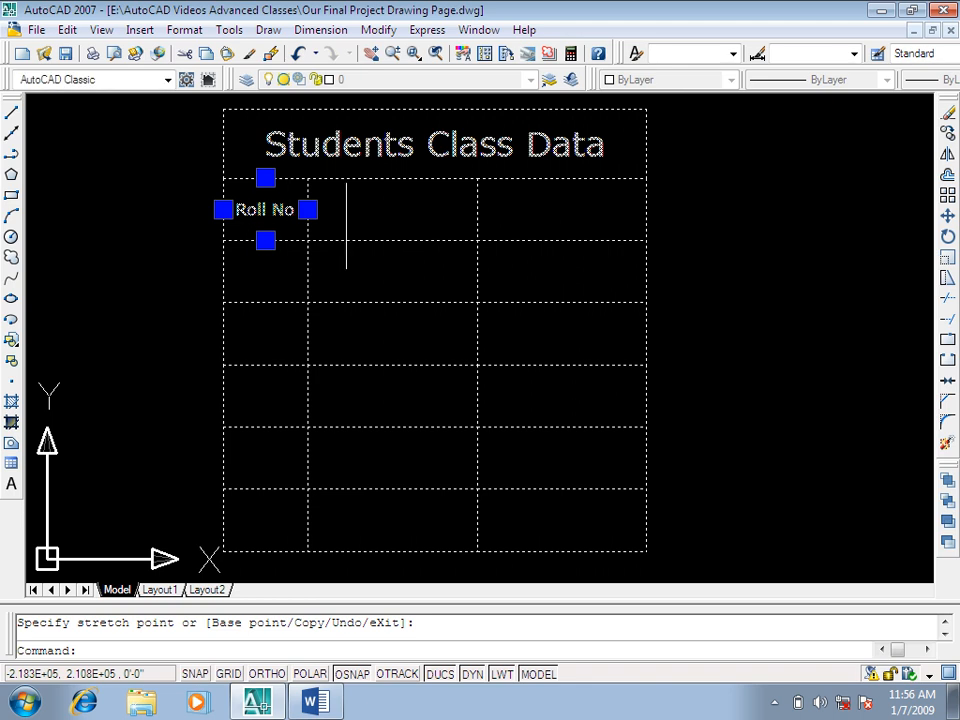
Step: Open the second header cell for editing, set its text height to 1' and close the editor
double_click(347, 214)
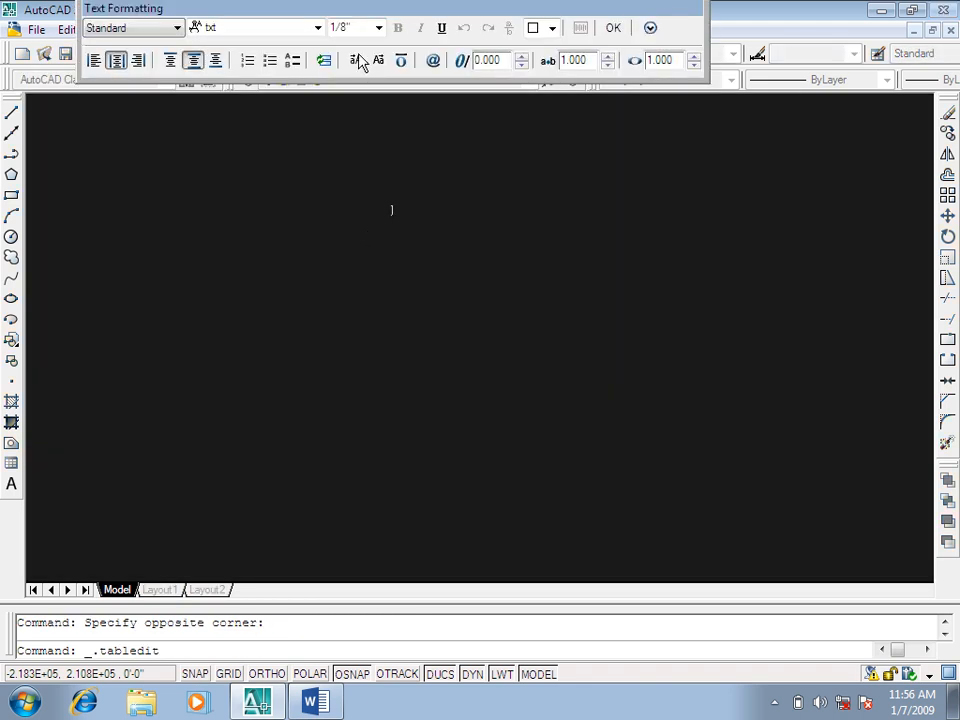
left_click(378, 28)
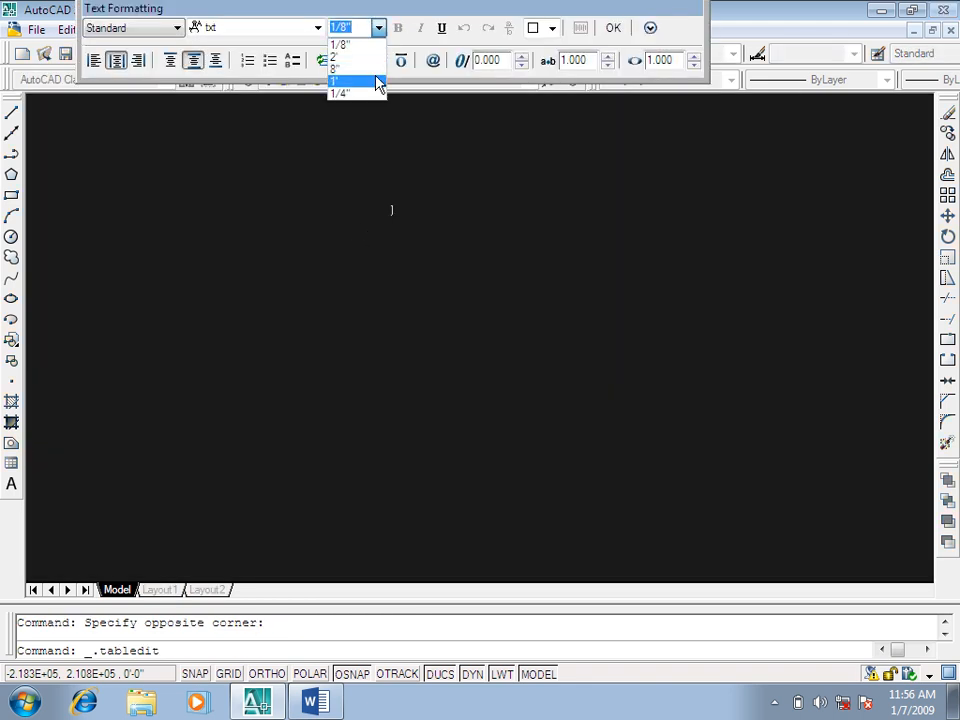
left_click(378, 80)
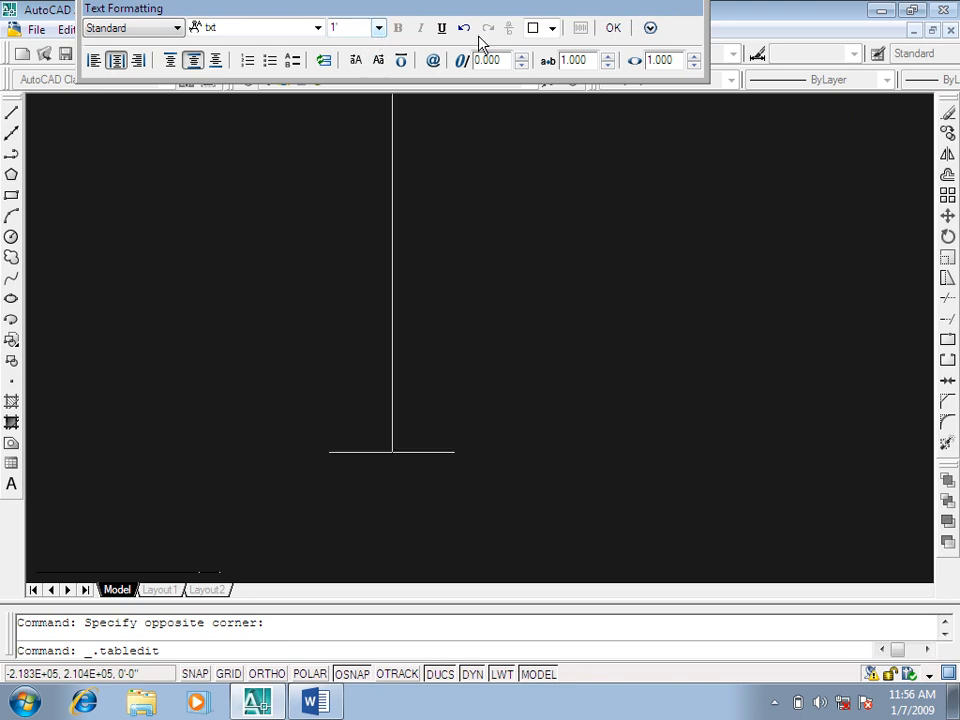
left_click(613, 28)
Step: Reopen the second header cell, set its font to Verdana, enter "Std's Name" and close the editor
double_click(428, 204)
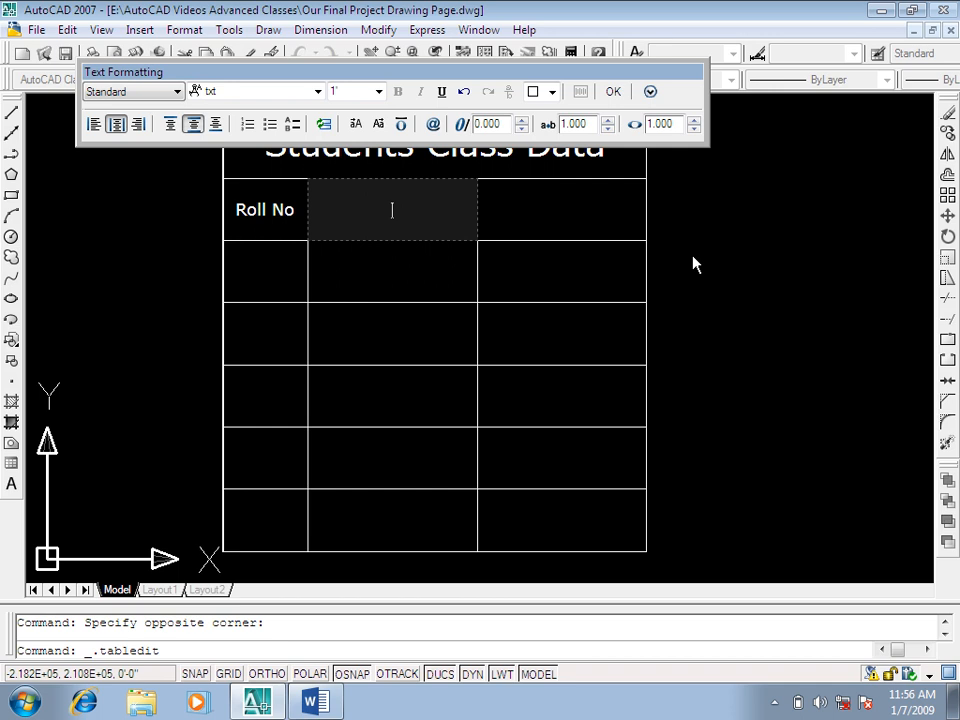
left_click(292, 91)
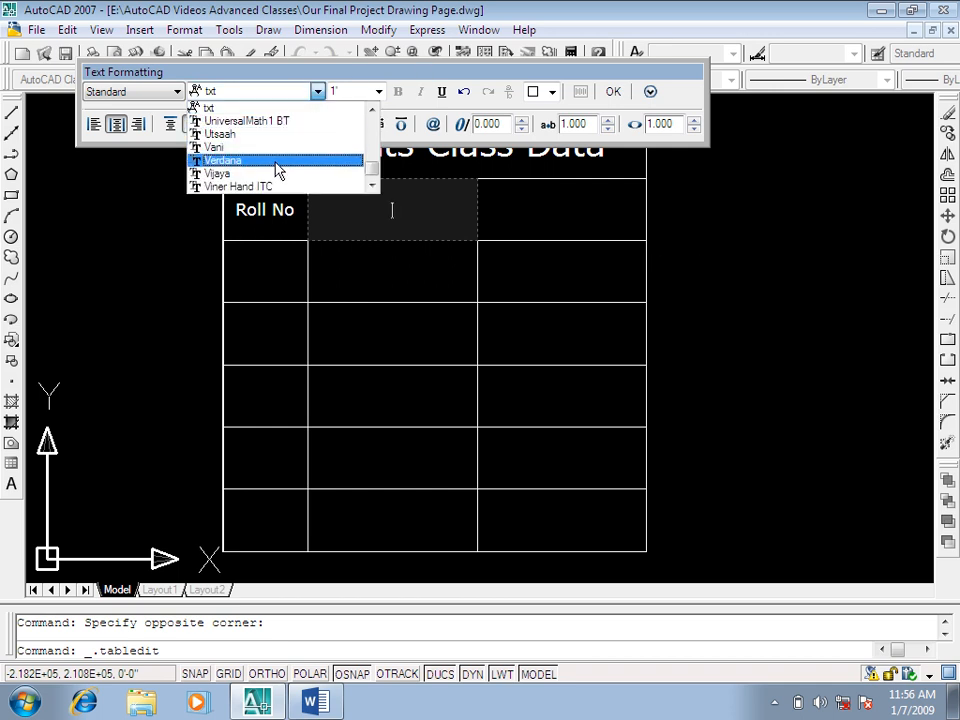
left_click(279, 161)
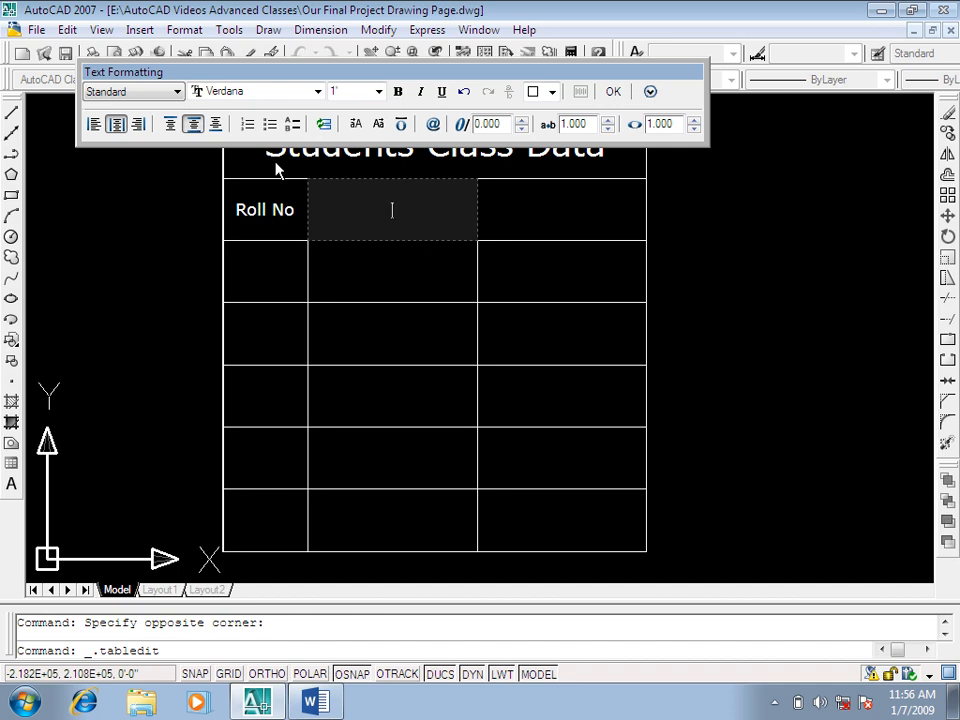
type("Std's Name")
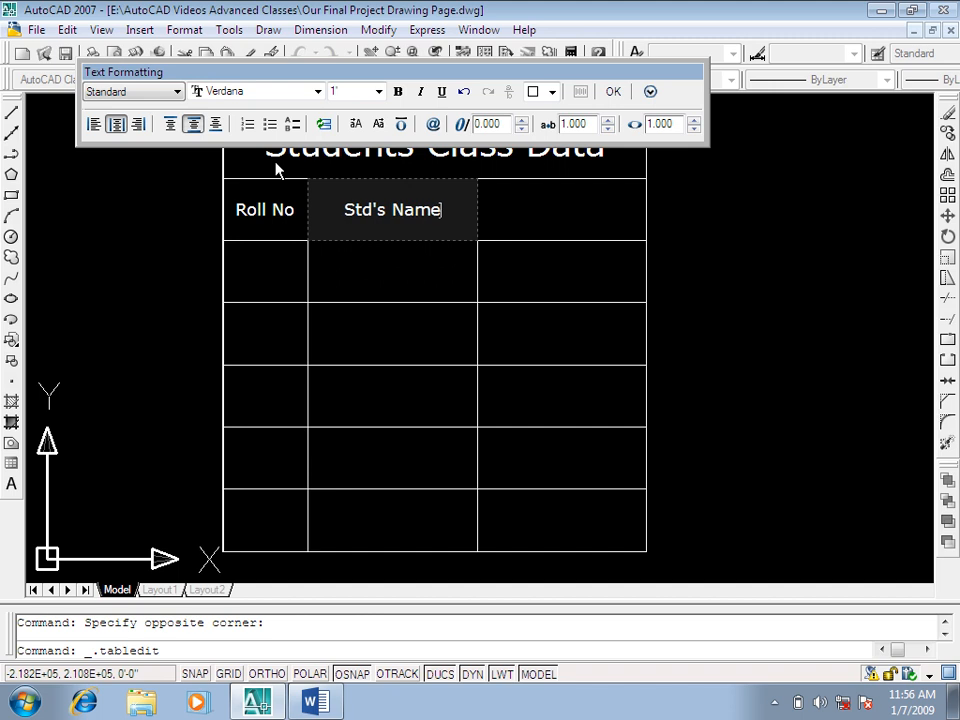
left_click(276, 170)
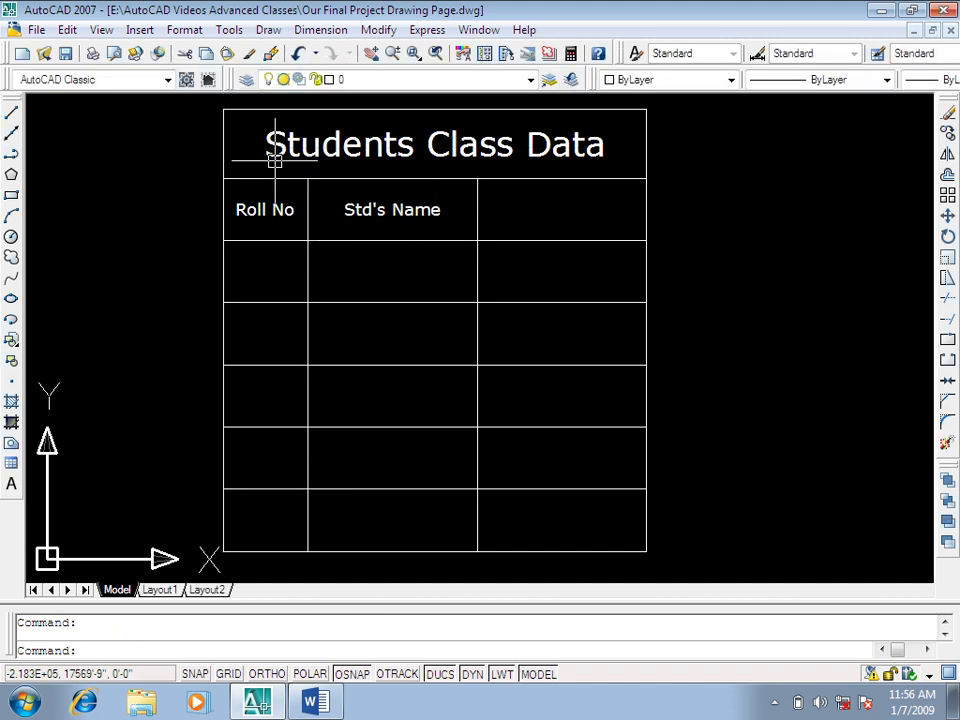
Step: Open the third header cell for editing, set its text height to 8" and close the editor
double_click(548, 207)
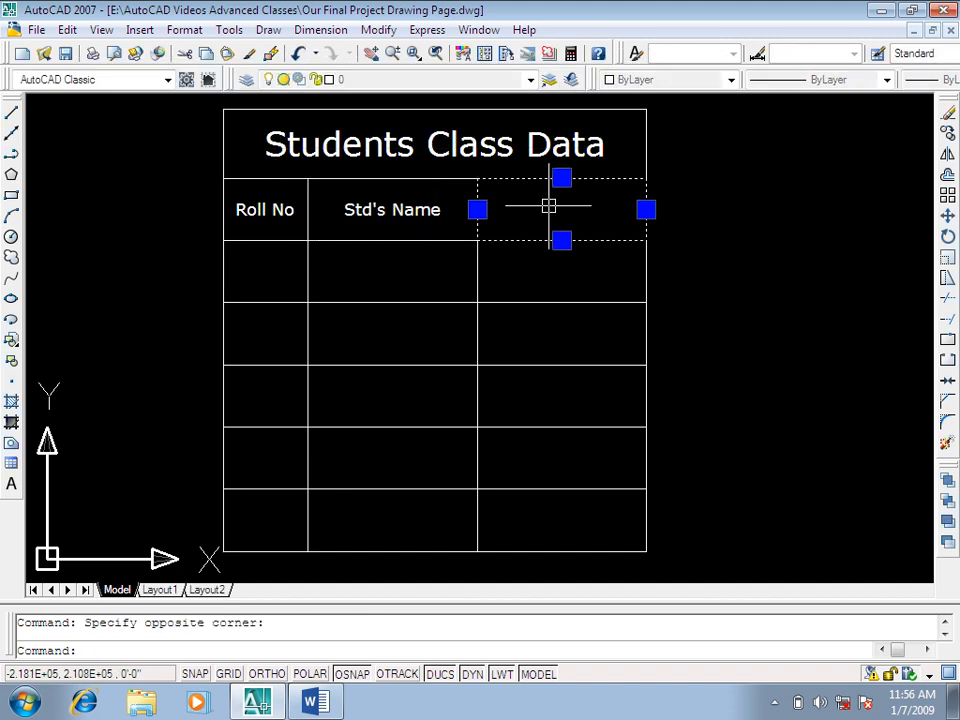
left_click(525, 28)
left_click(548, 29)
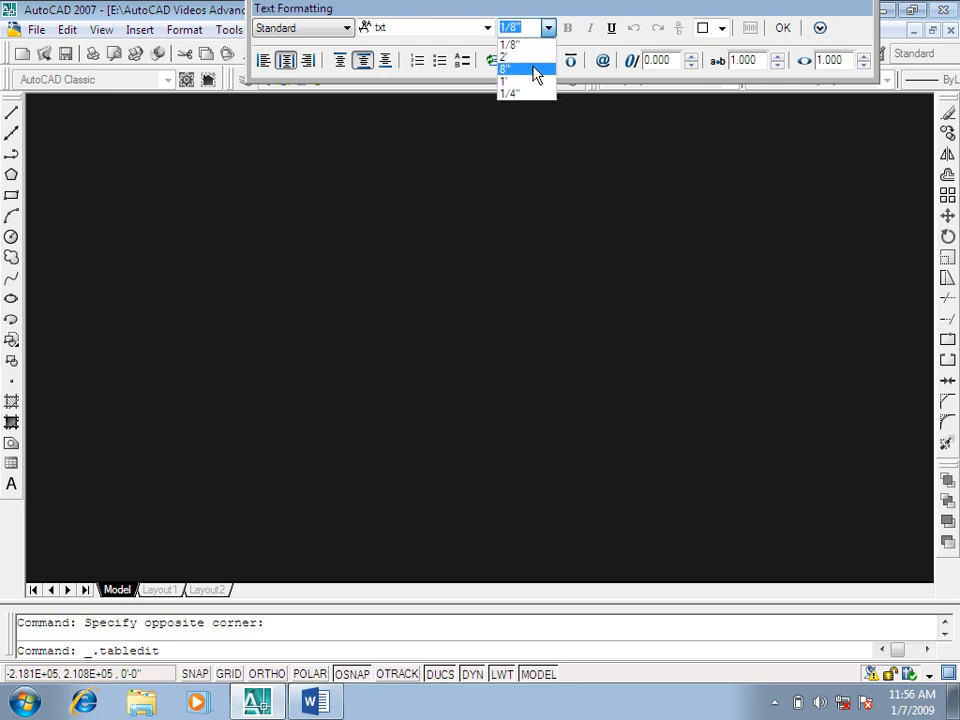
left_click(536, 70)
left_click(784, 28)
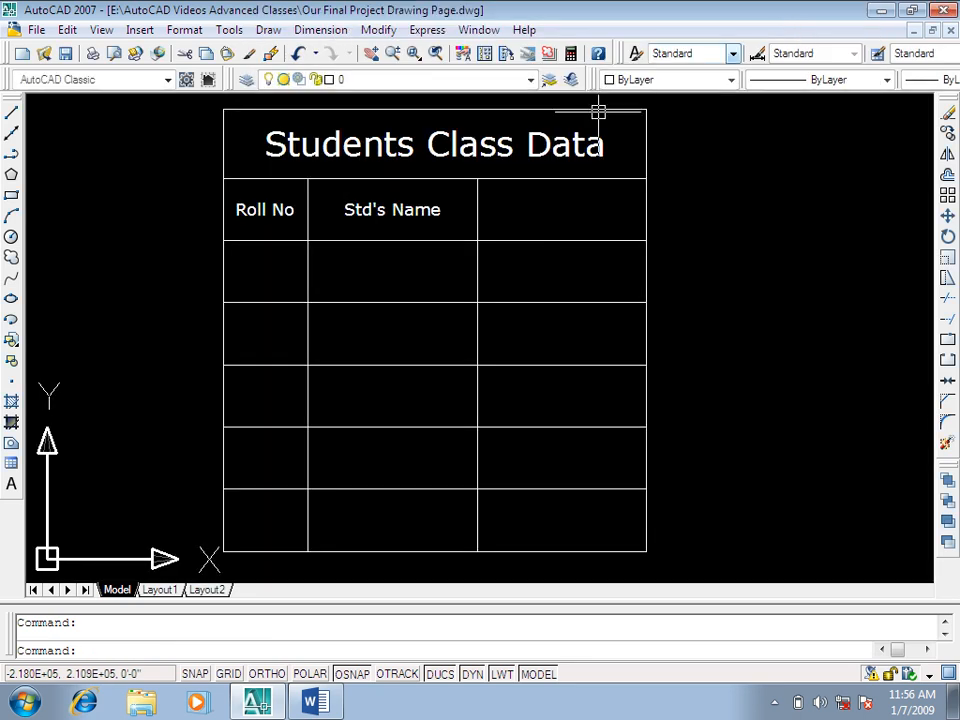
Step: Reopen the third header cell, set the text height to 1' and the font to Verdana, enter "Father's Name" and close the editor
double_click(580, 205)
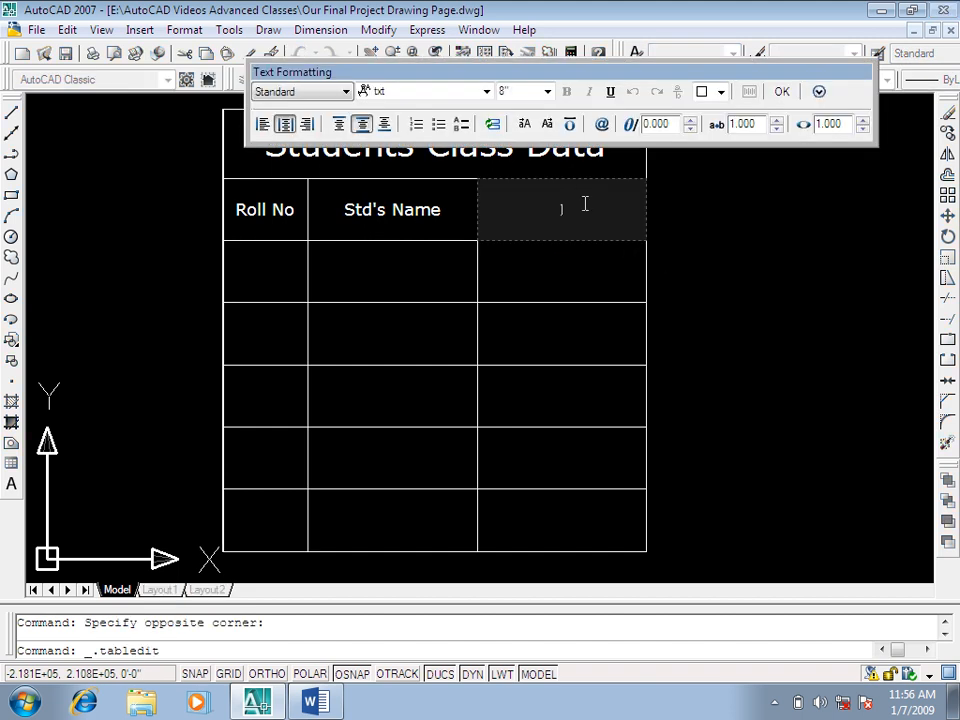
left_click(548, 91)
left_click(535, 145)
type("Fath")
key("BackSpace")
left_click(486, 92)
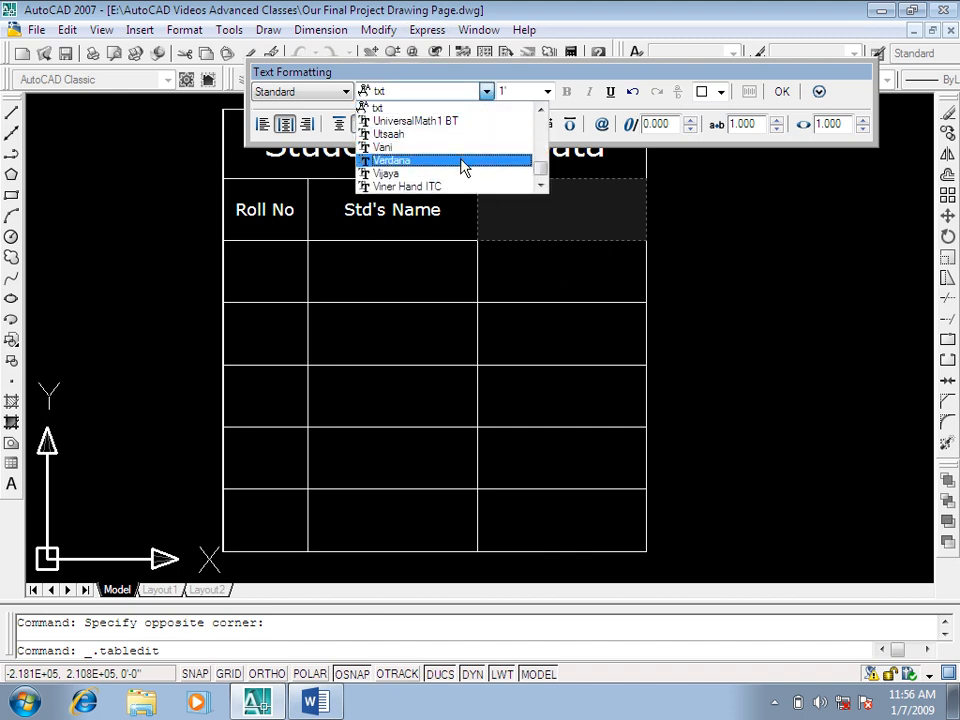
left_click(463, 161)
type("ather's Name")
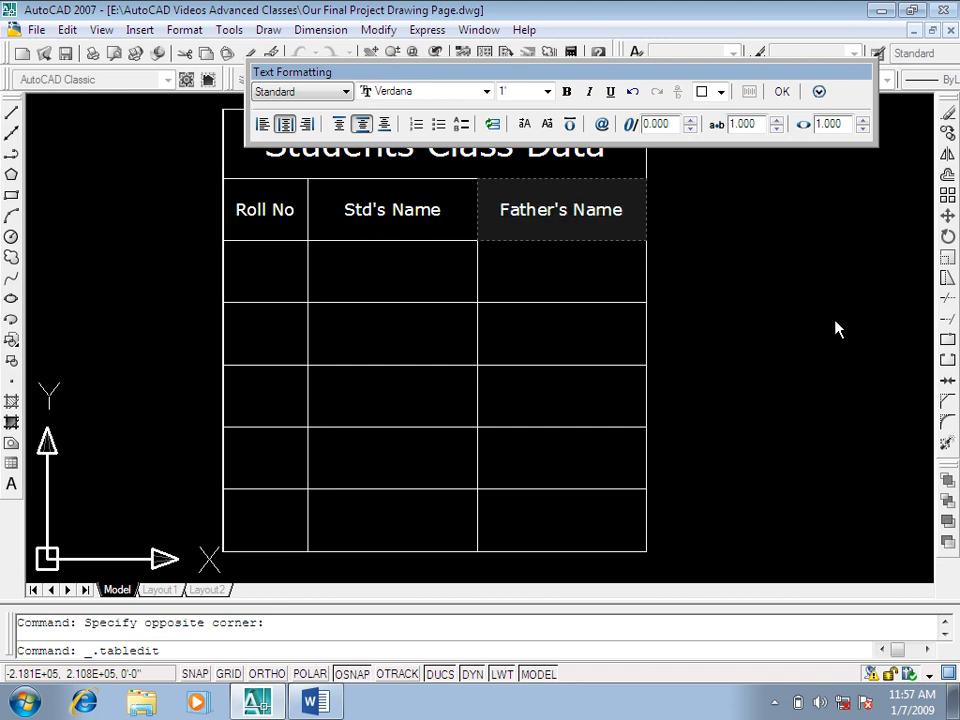
left_click(838, 328)
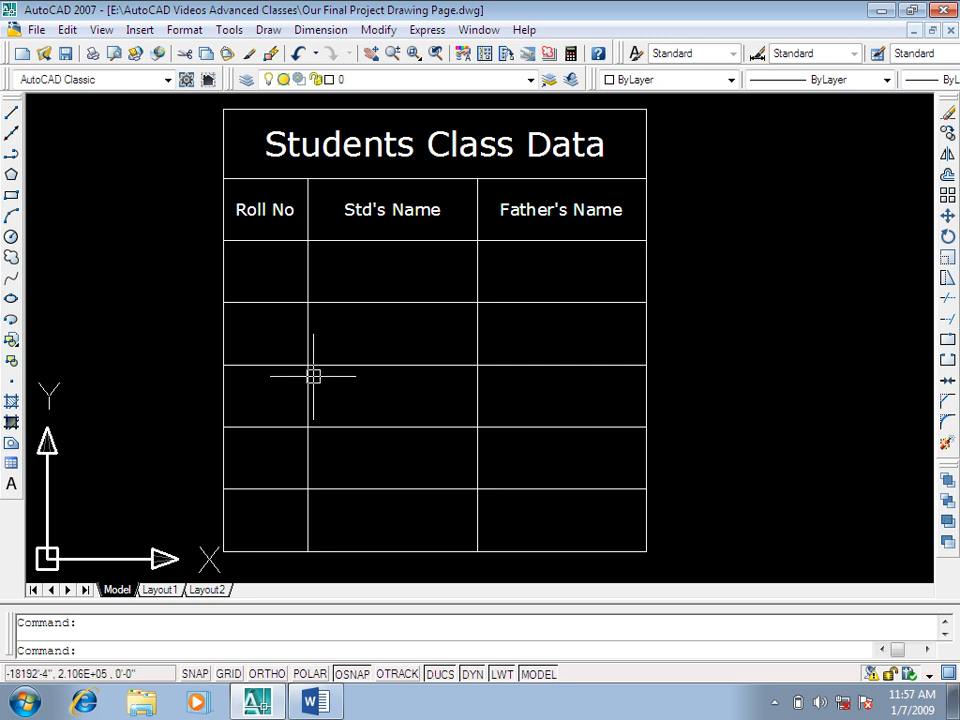
Step: Draw a rectangle in the empty area to the right of the Students Class Data table, somewhat wider than the table
scroll(338, 345, "down", 3)
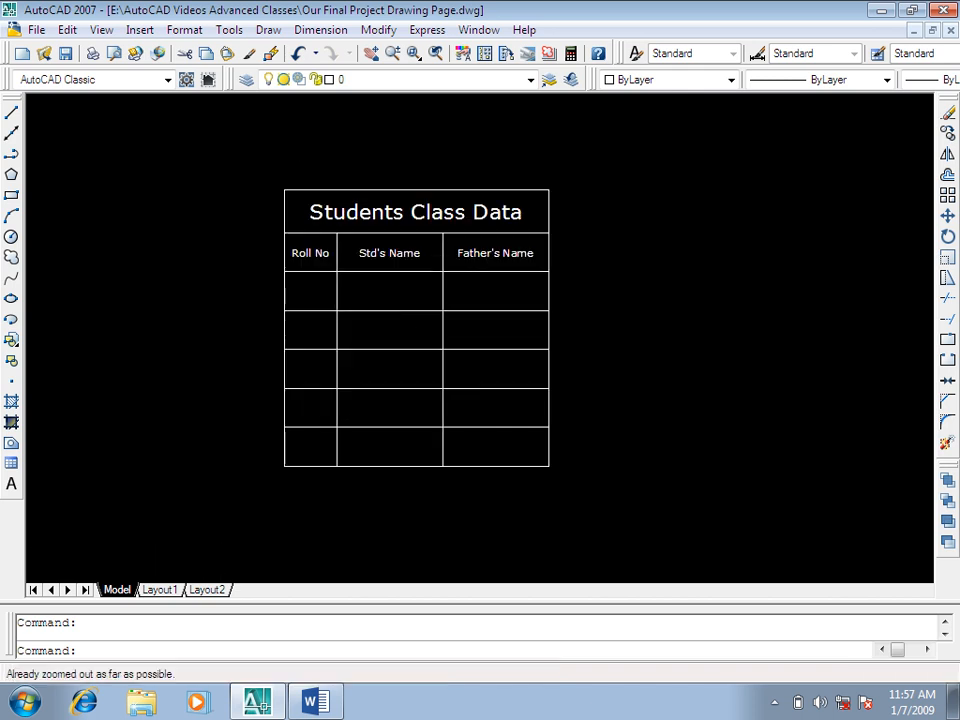
middle_click_drag(594, 341, 418, 307)
key("Escape")
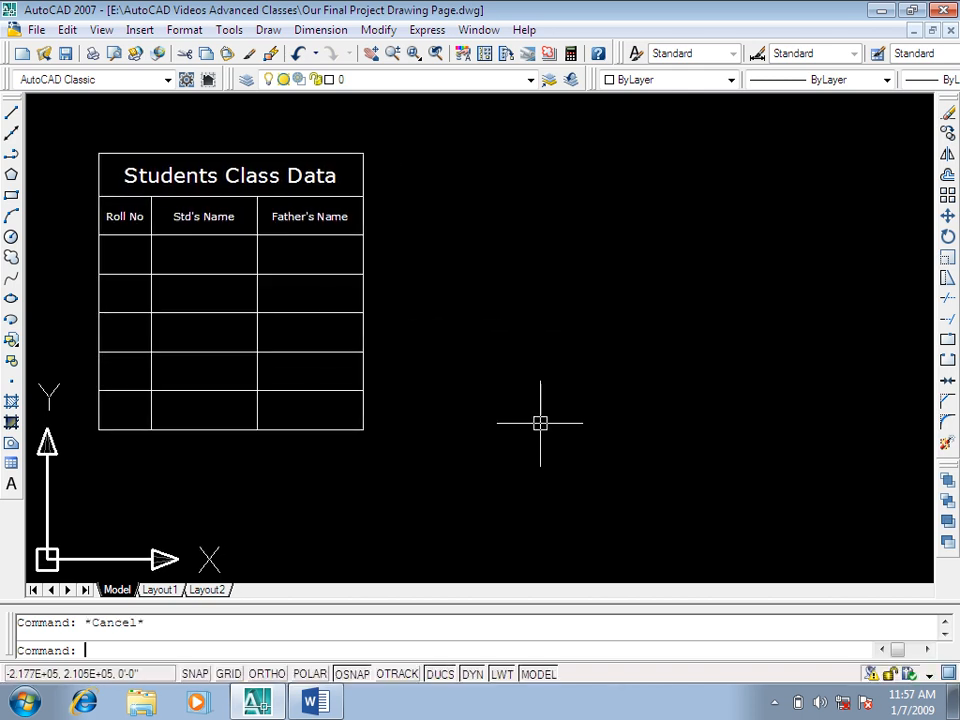
type("rec")
key("Return")
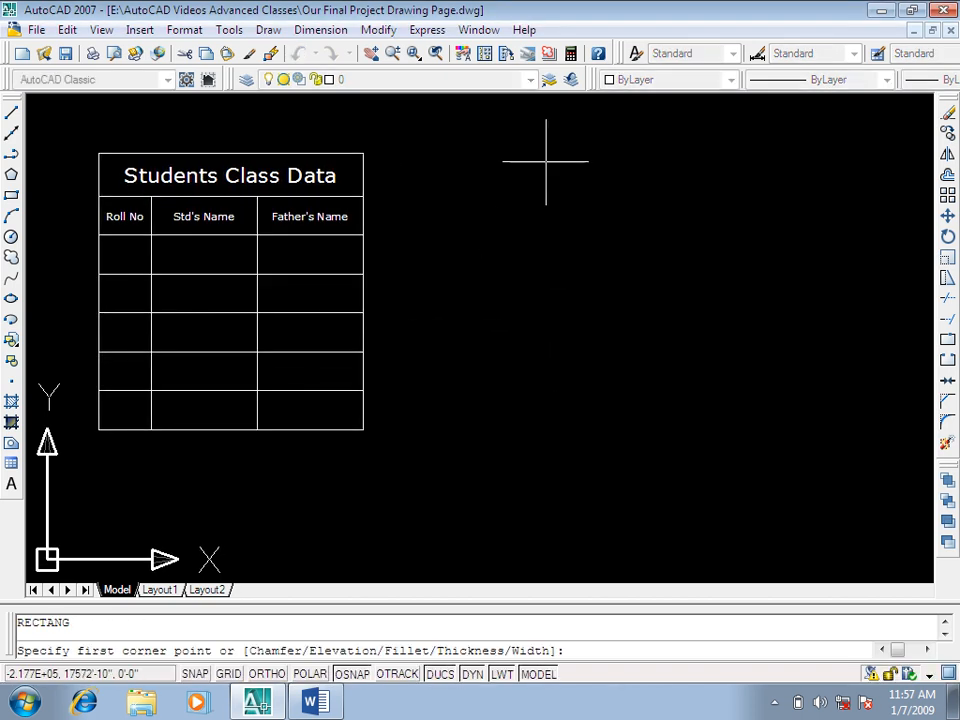
left_click(493, 184)
left_click(852, 486)
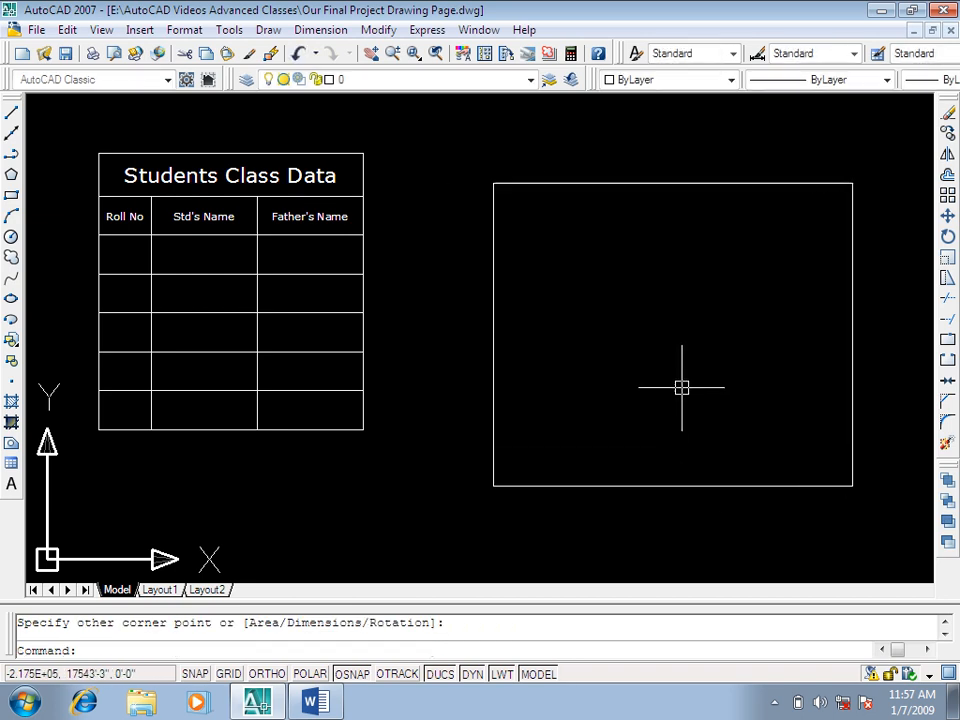
key("Escape")
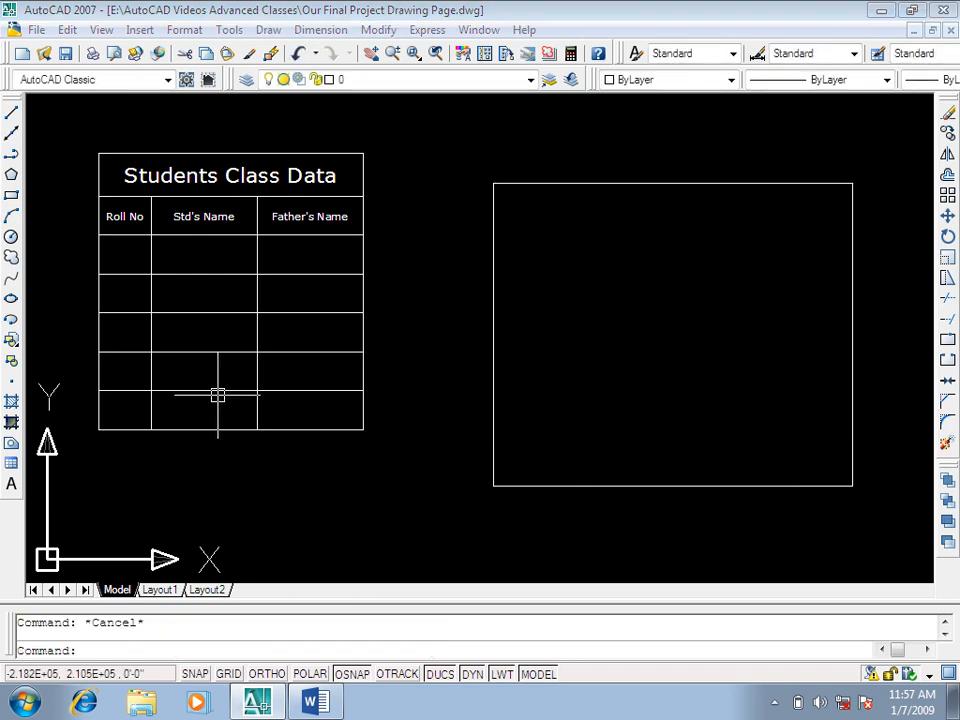
Step: Insert a three-column table with a one-line row height, using Specify window across the rectangle's opposite corners, and close the text editor
type("tb")
key("Return")
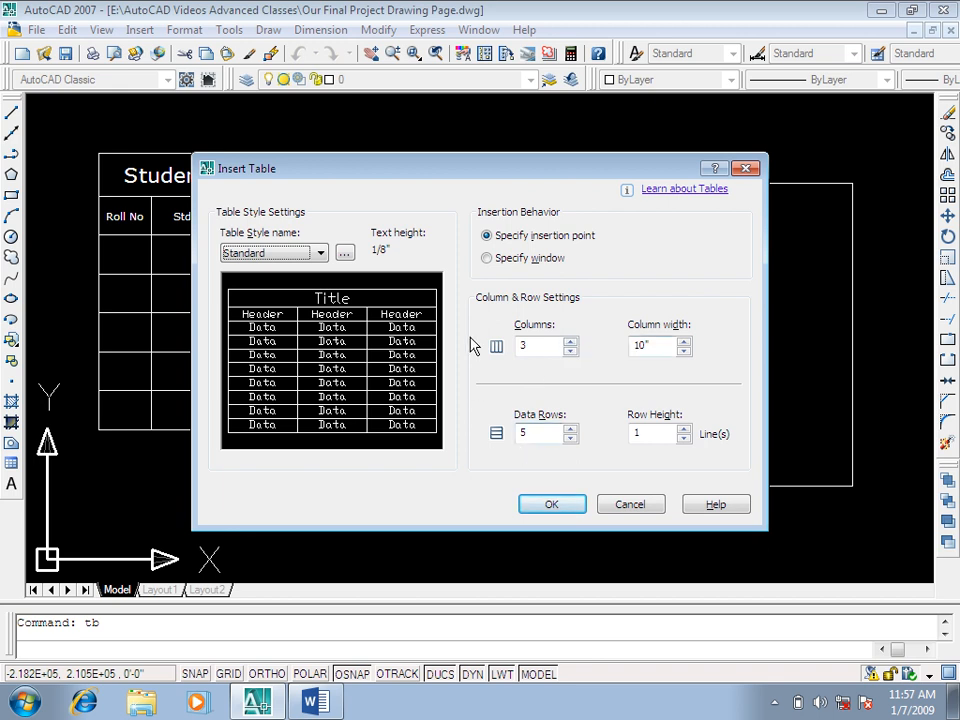
left_click(492, 258)
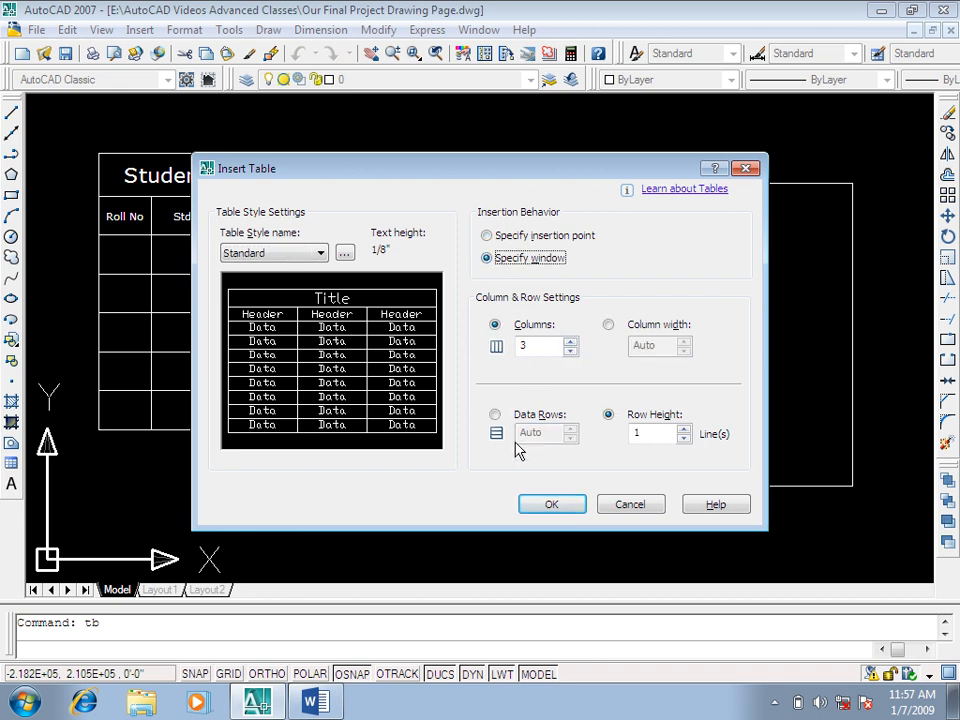
left_click(551, 505)
left_click(493, 183)
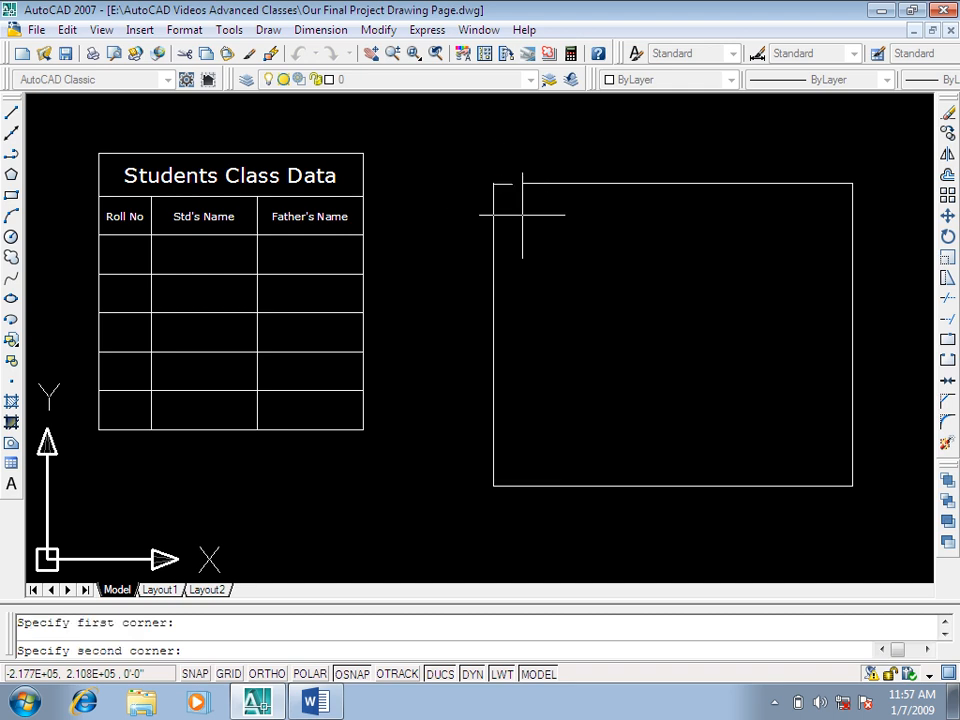
left_click(852, 486)
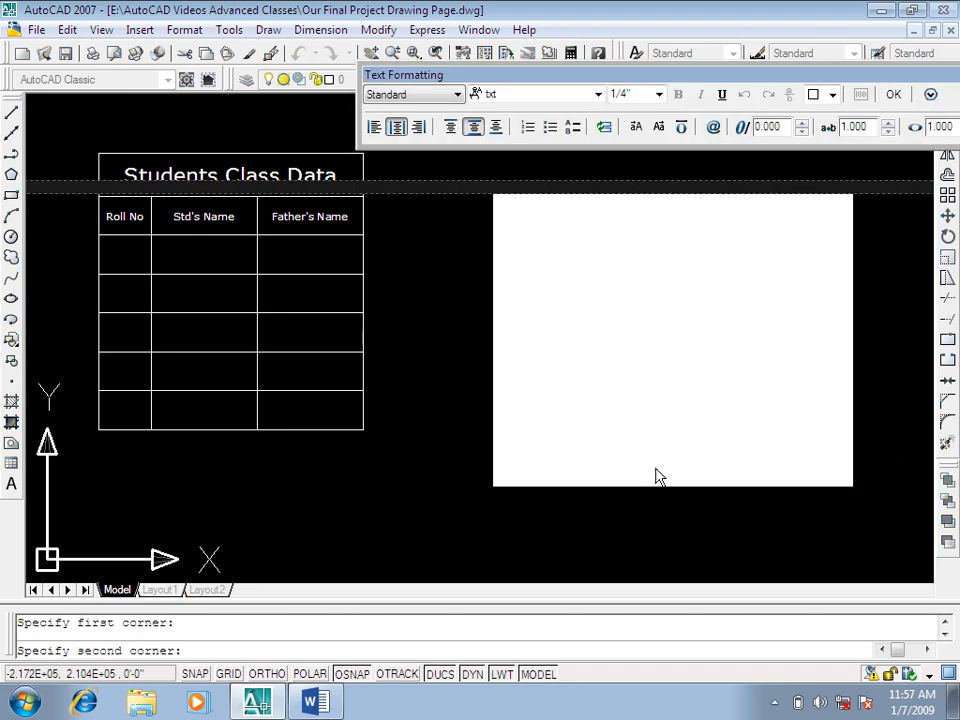
left_click(894, 96)
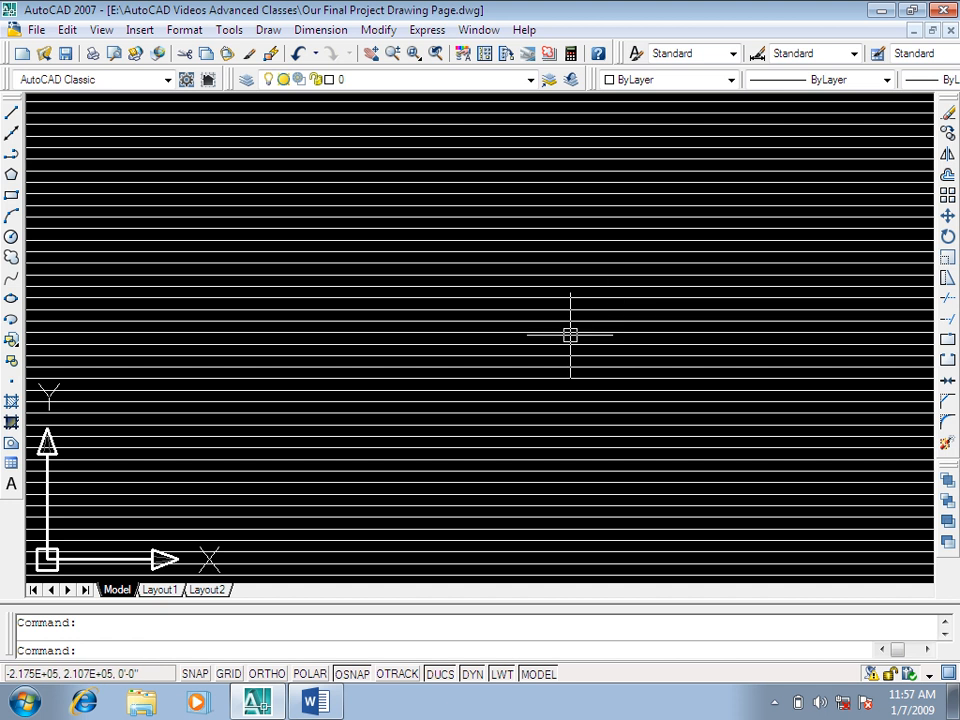
Step: Delete the densely lined table from the rectangle, keeping the rectangle itself
scroll(578, 310, "down", 3)
scroll(591, 314, "up", 2)
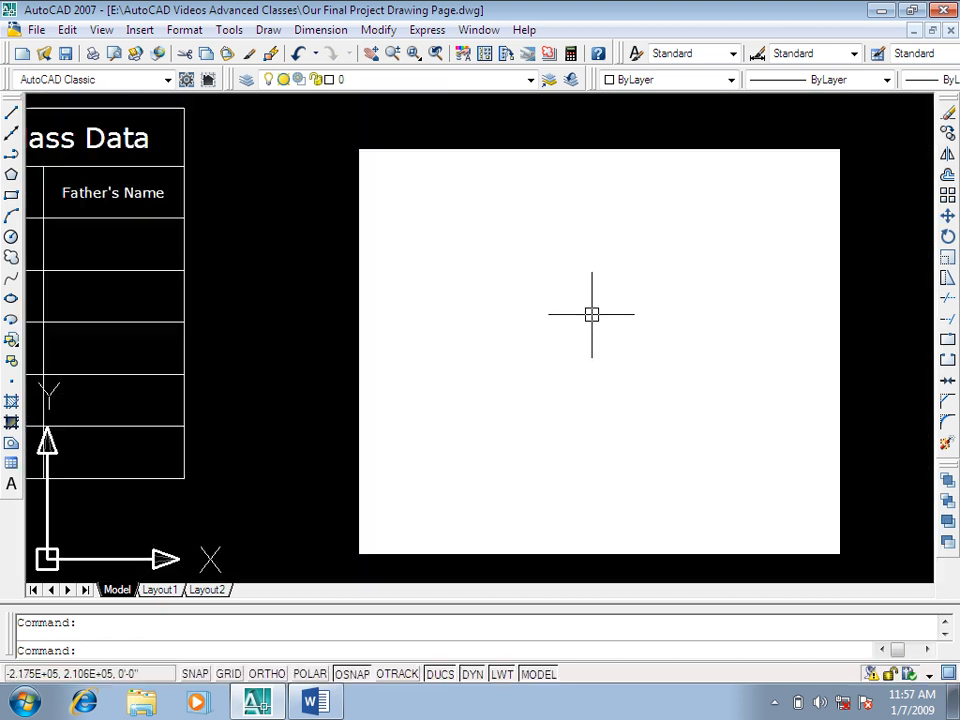
left_click(604, 313)
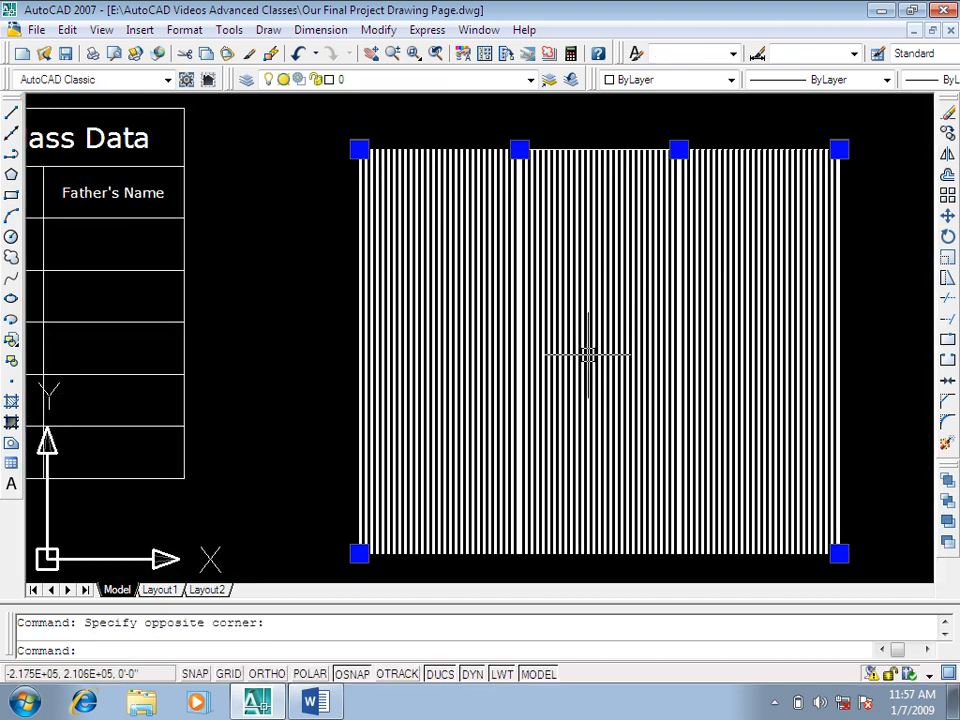
key("Delete")
key("Escape")
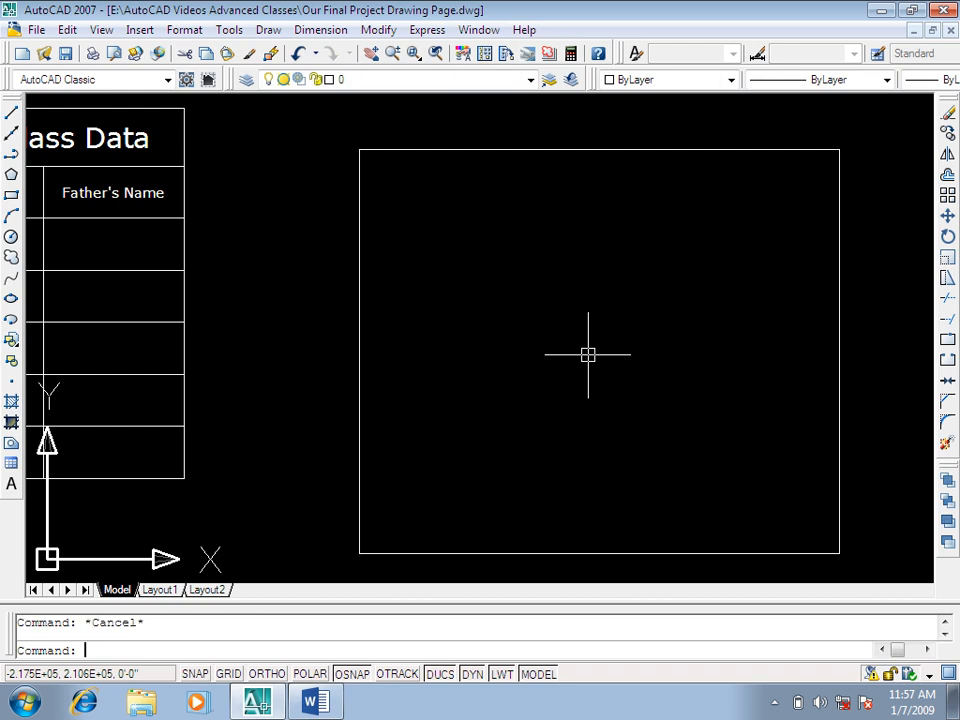
Step: Insert a three-column table with a row height of 5 lines, fitted by window to the rectangle's corners, and leave the text editor
type("tb")
key("Return")
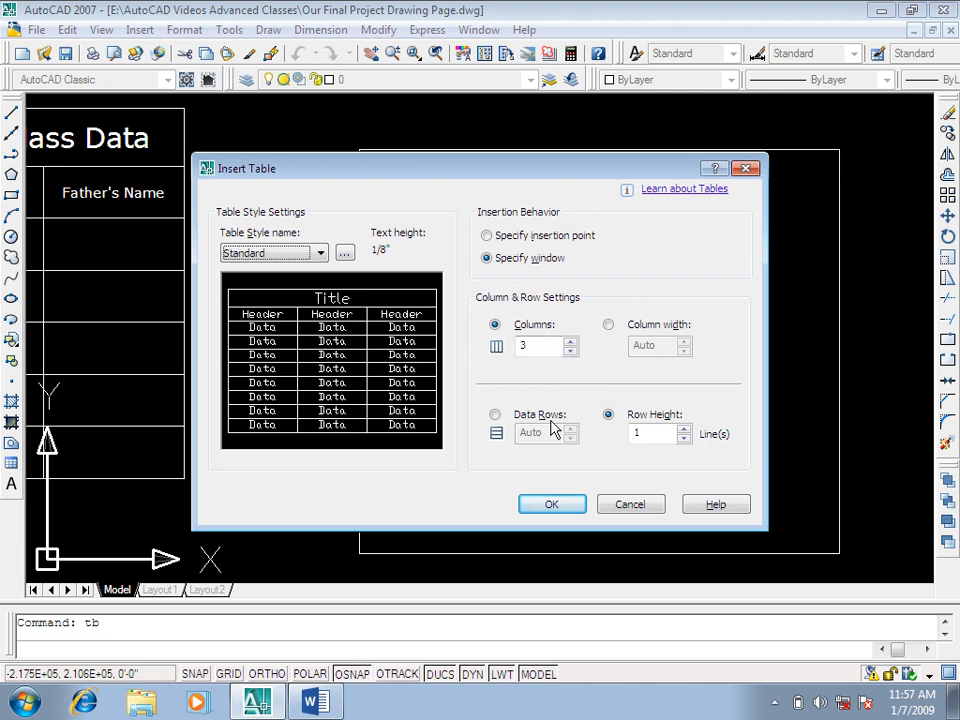
left_click(495, 240)
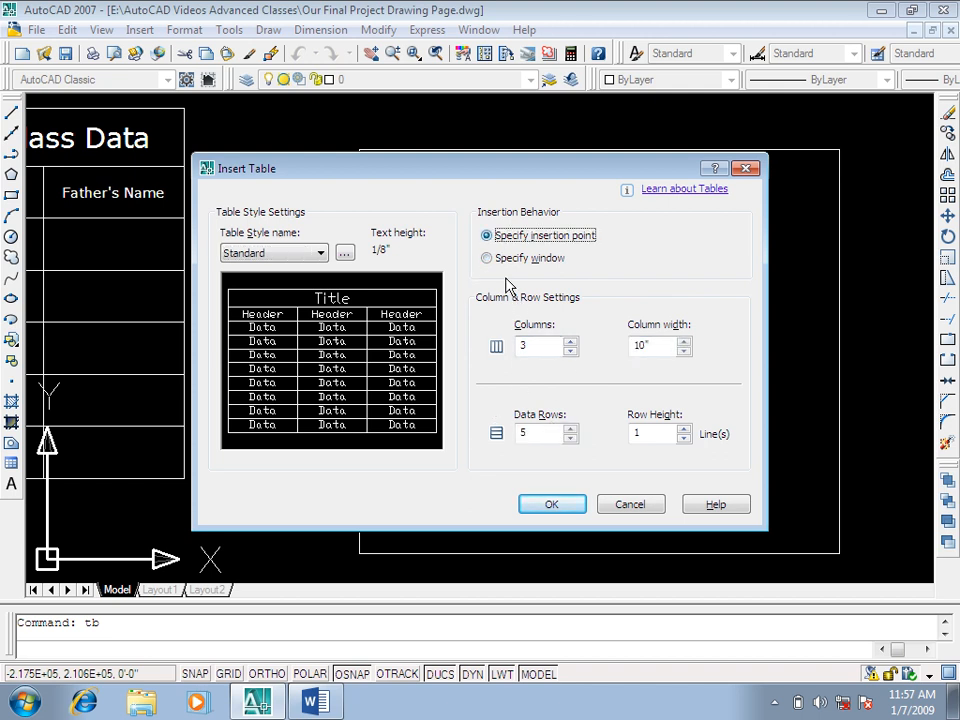
left_click(684, 430)
left_click(684, 430)
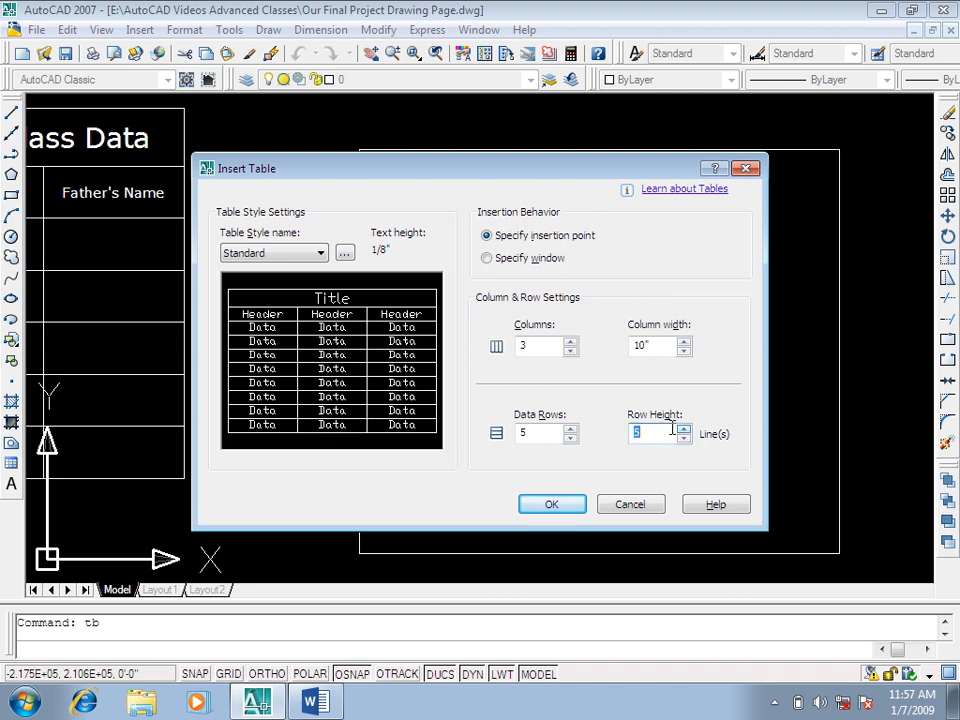
left_click(500, 258)
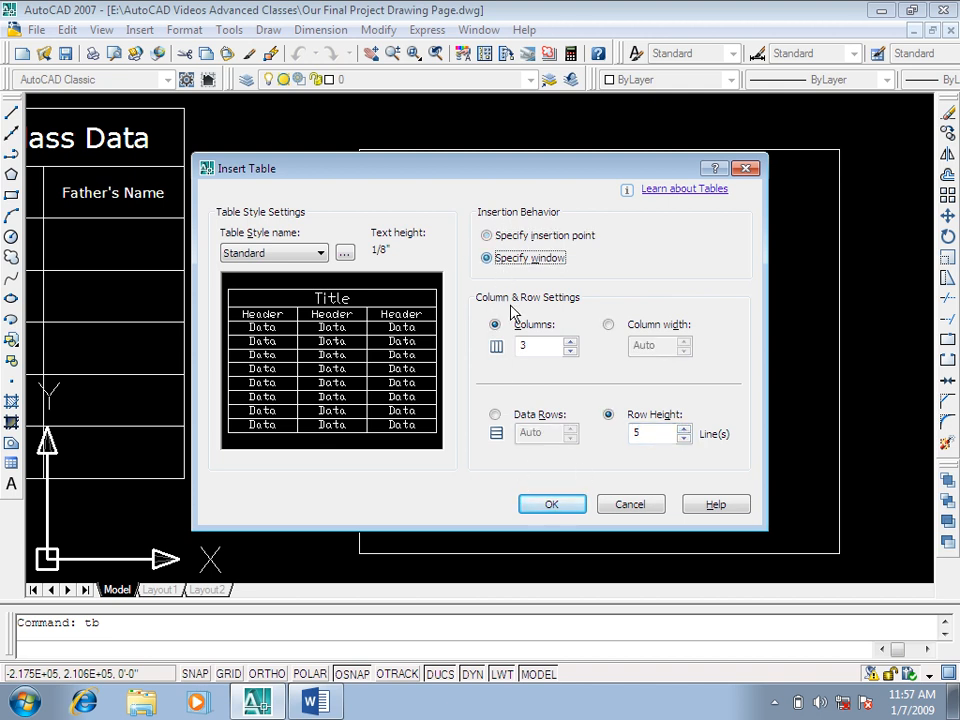
left_click(551, 504)
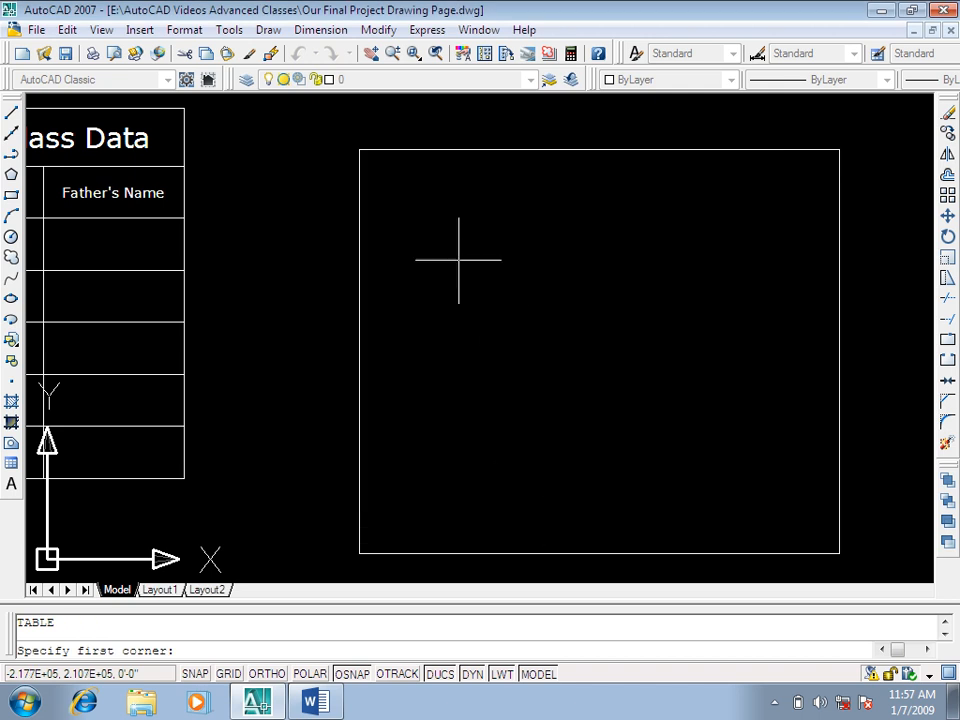
left_click(360, 150)
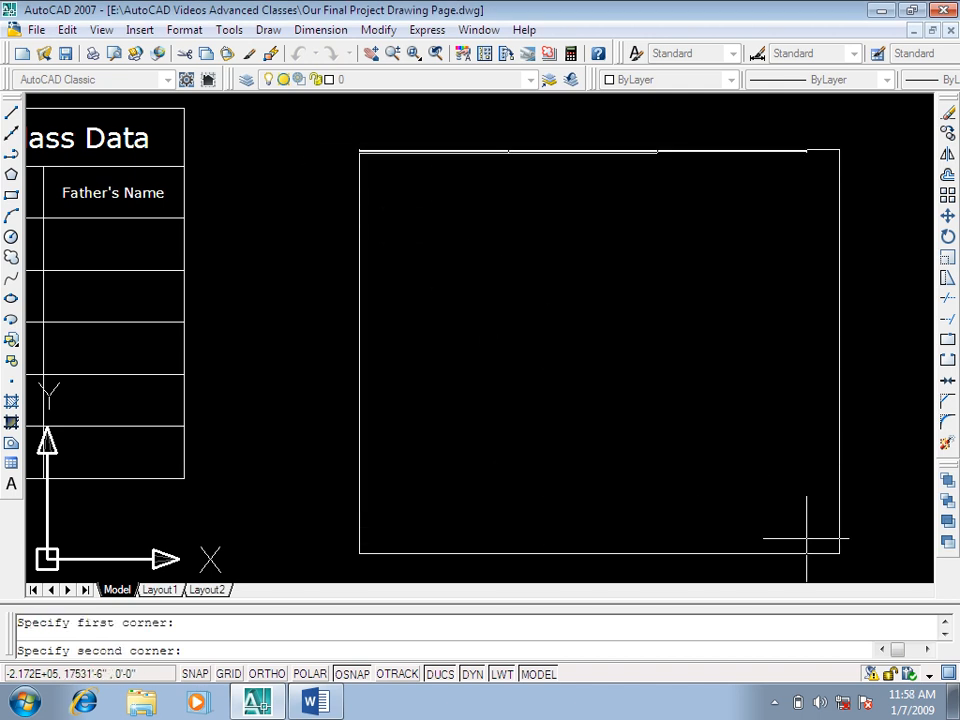
left_click(839, 553)
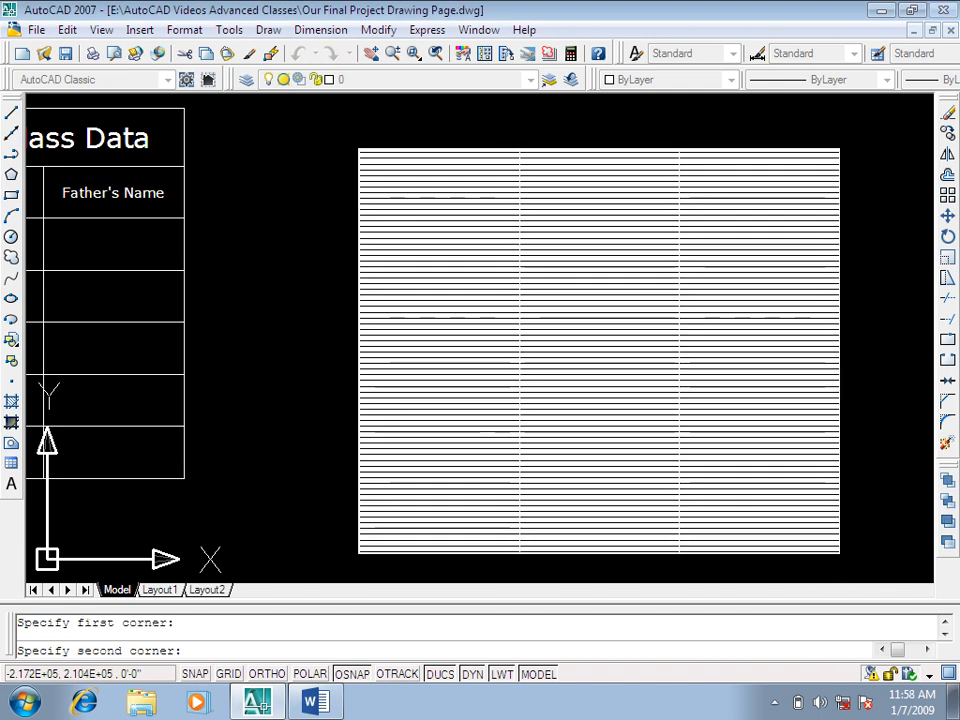
key("Escape")
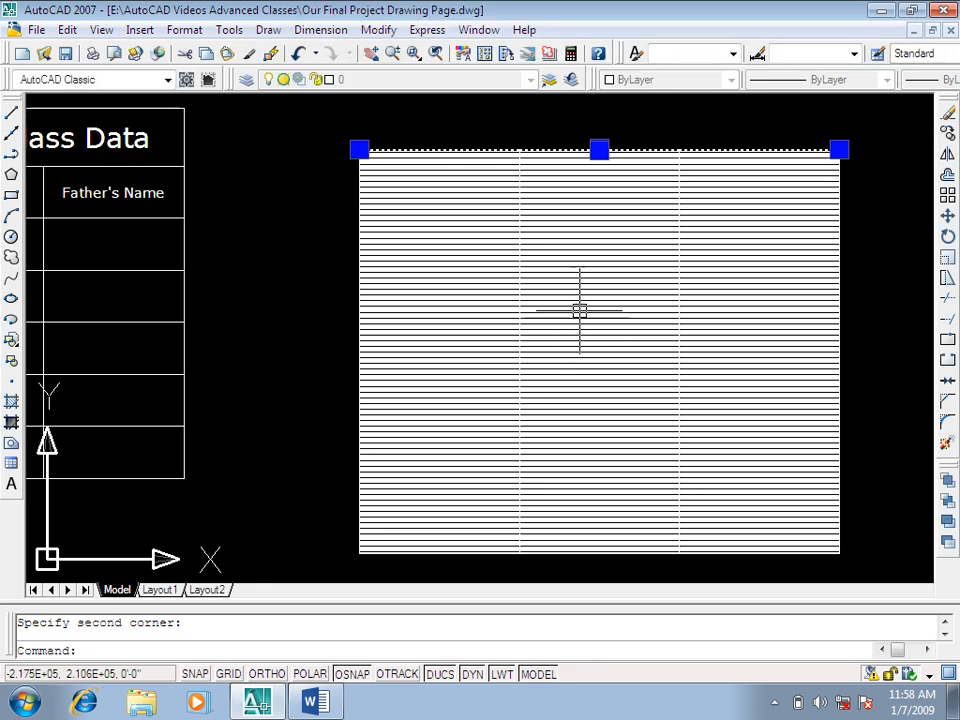
left_click(641, 244)
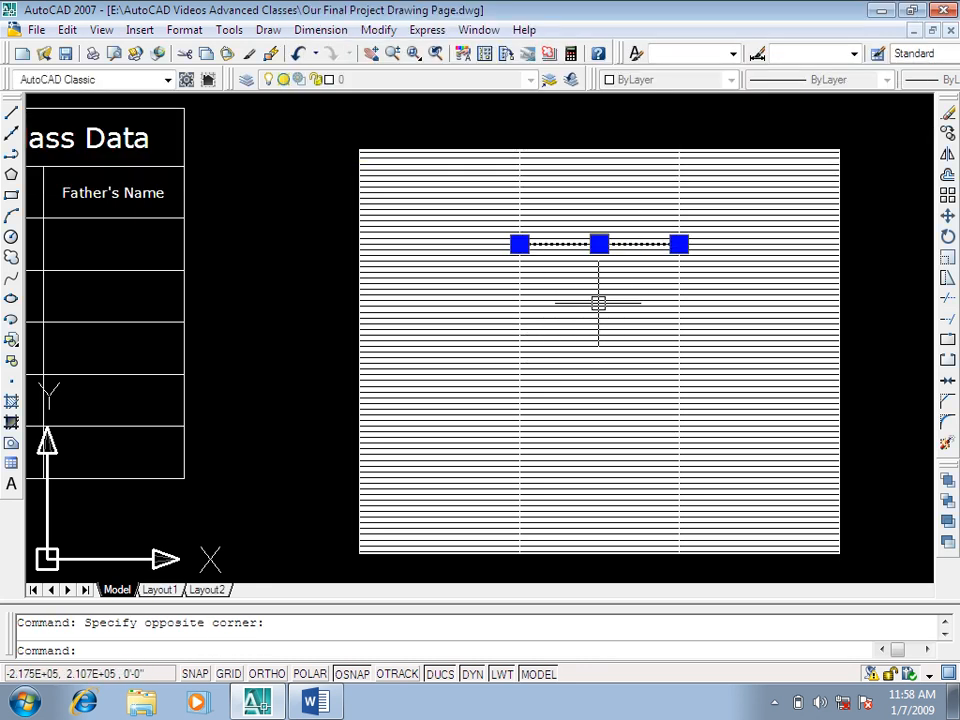
left_click(774, 233)
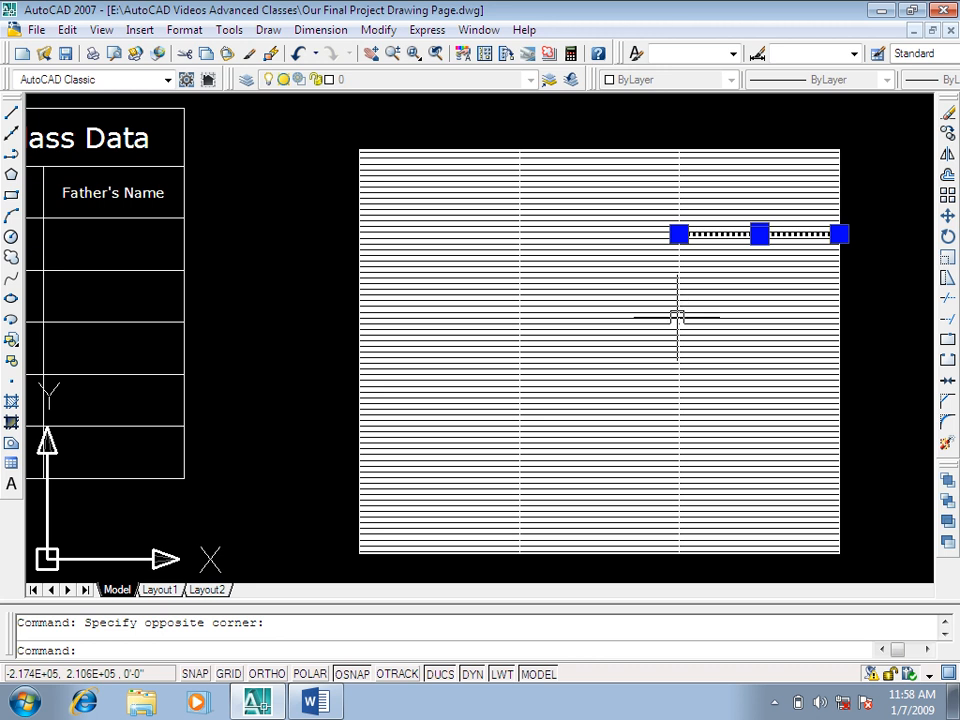
type("e")
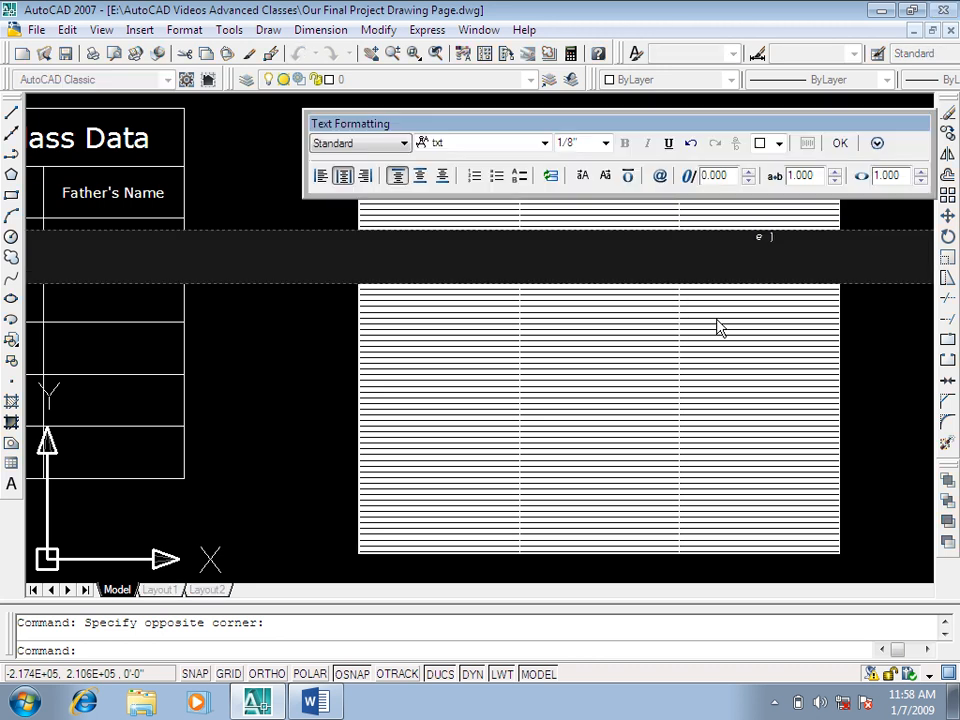
key("Escape")
Step: Select the whole table with 5-line rows and erase it from the rectangle
left_click_drag(756, 221, 660, 340)
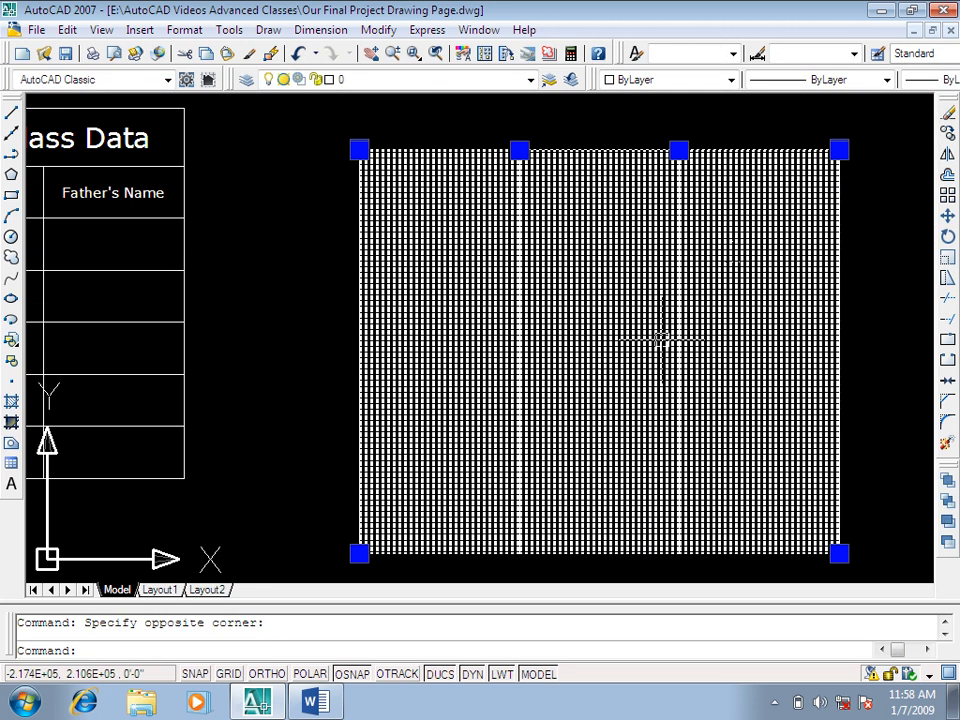
key("Delete")
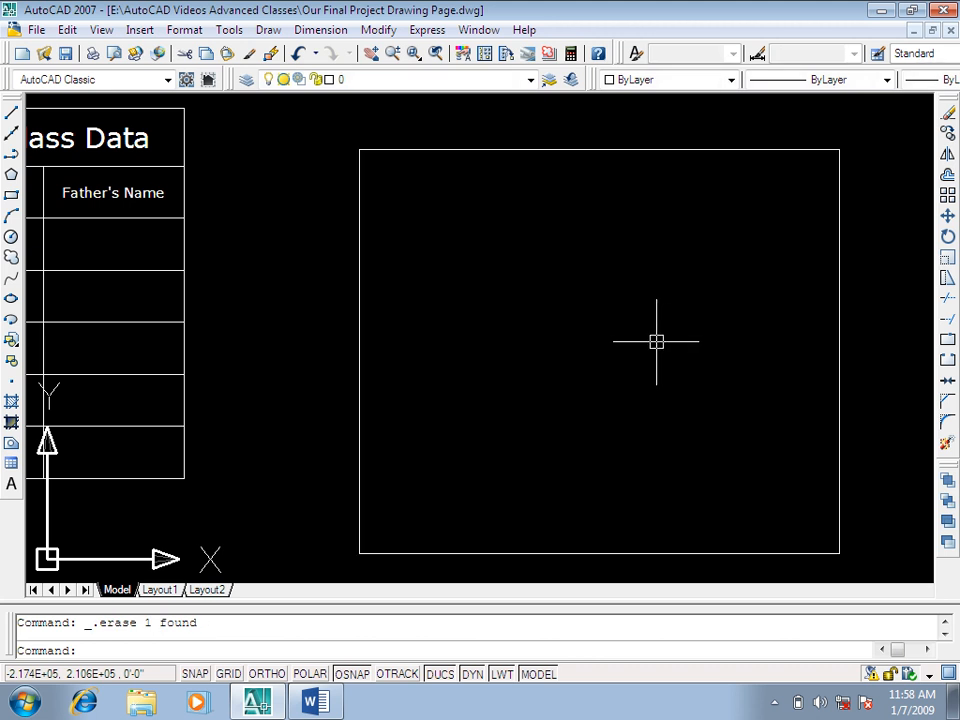
key("Escape")
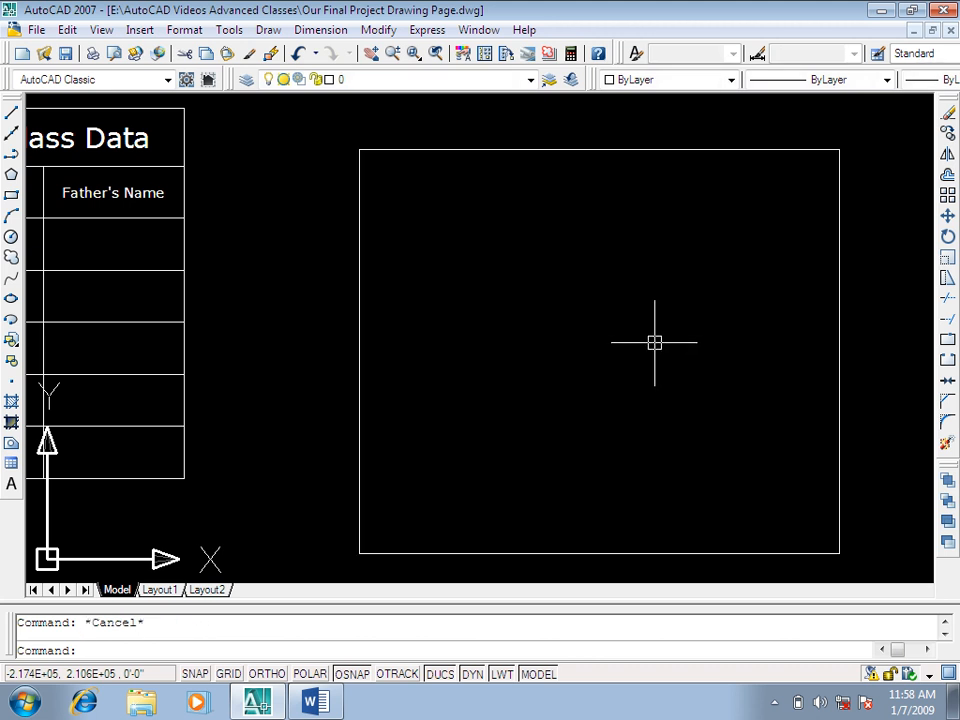
key("Return")
key("Escape")
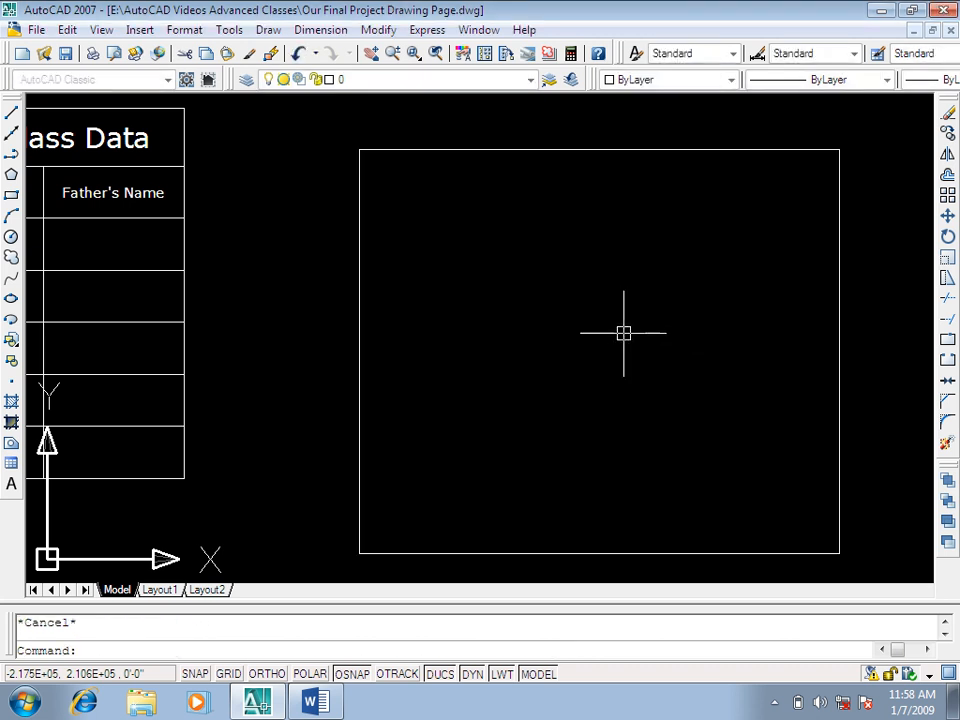
Step: Delete the empty rectangle beside the student table
scroll(574, 264, "down", 2)
left_click(874, 126)
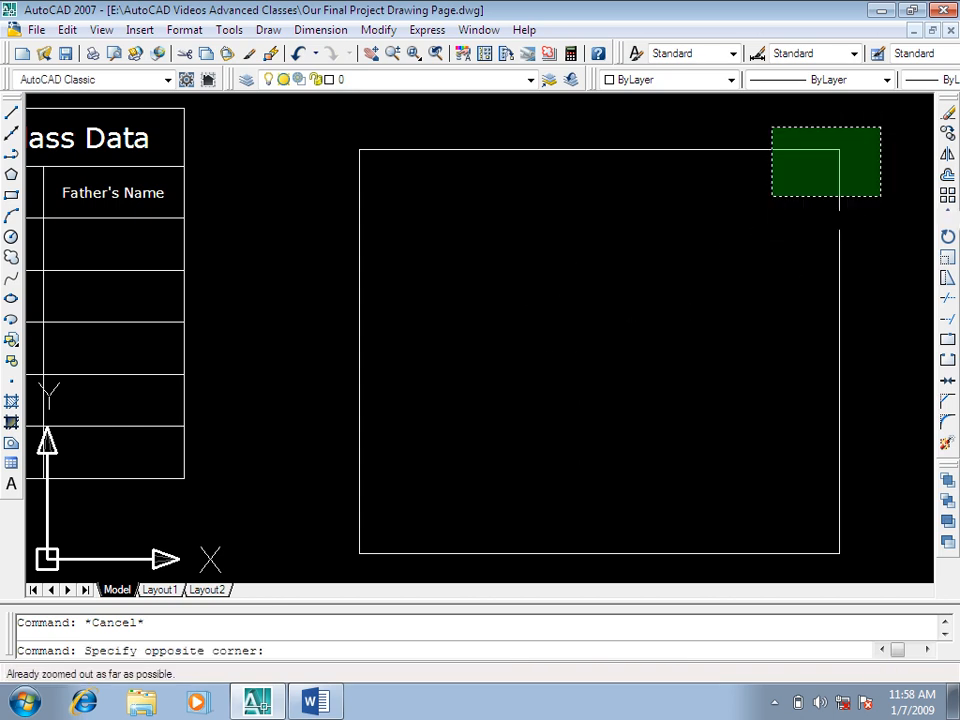
left_click(697, 280)
key("Delete")
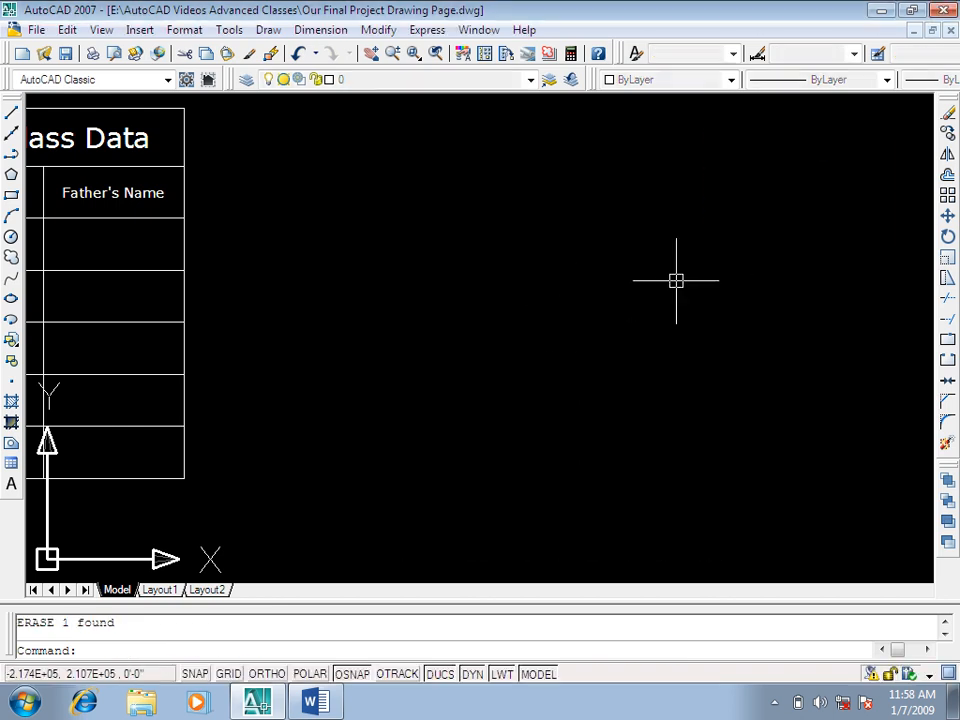
key("Escape")
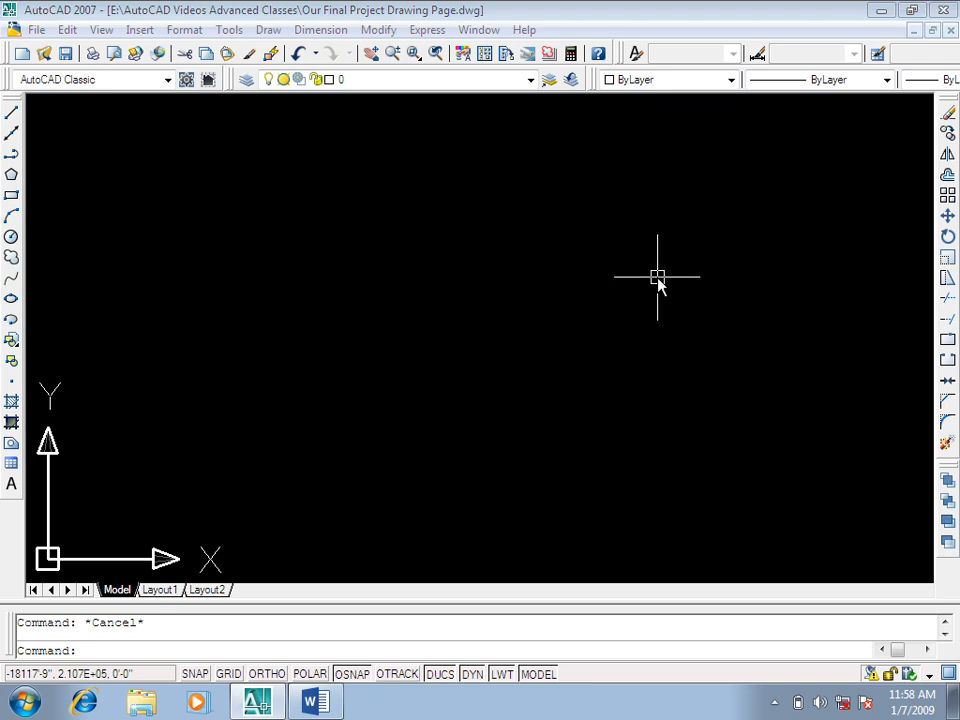
Step: Draw a new rectangle with two opposite corners in an empty area of the drawing
type("rec")
key("Return")
left_click(398, 208)
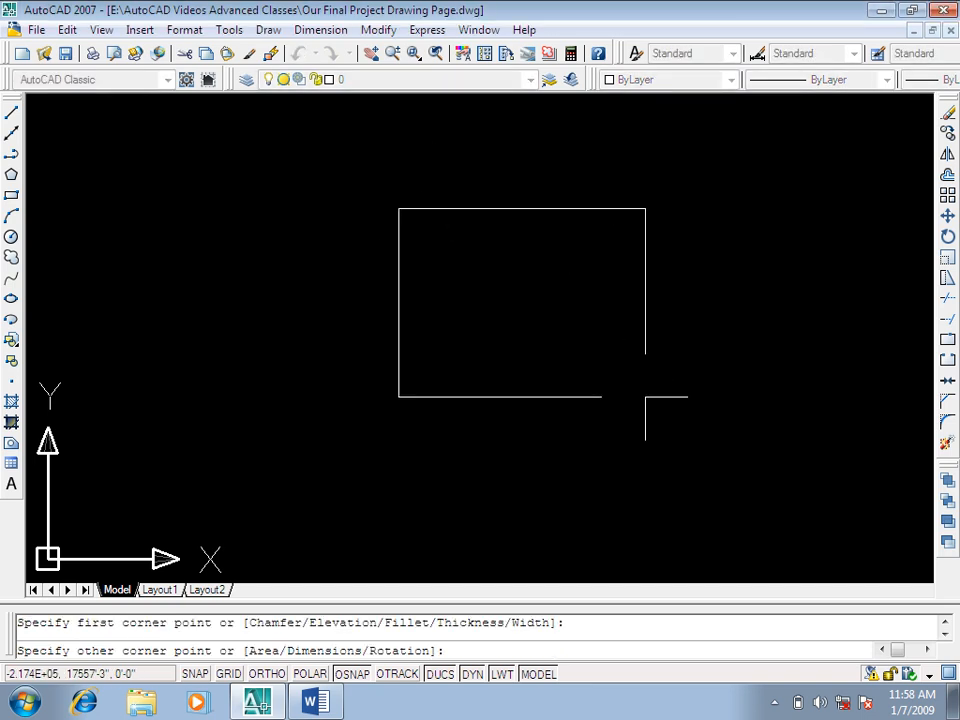
left_click(713, 481)
key("Escape")
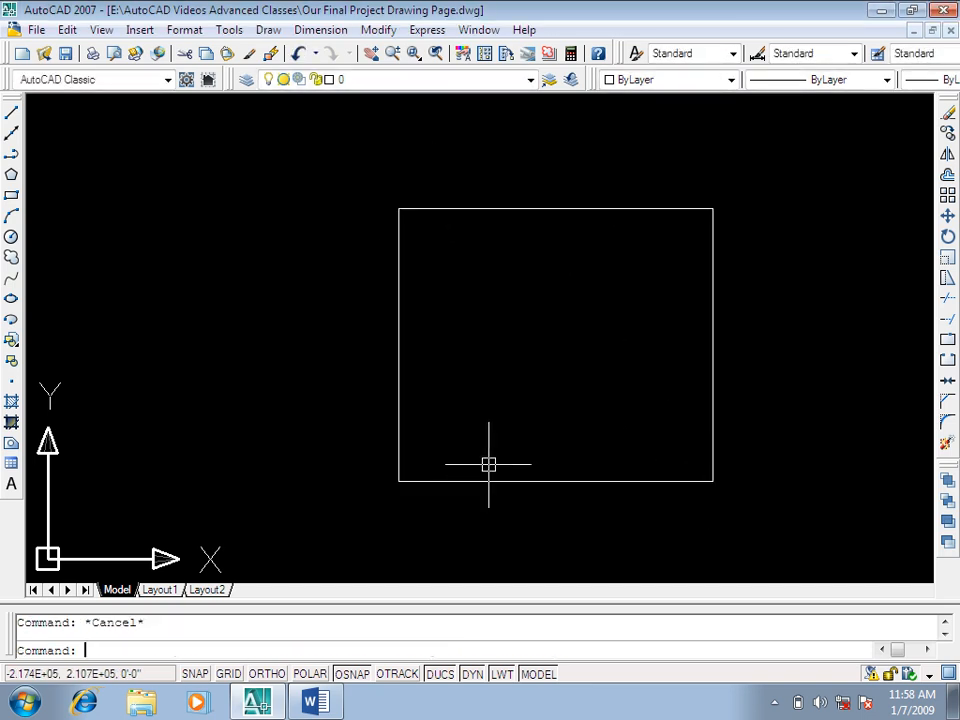
Step: Insert a three-column table with a 5-line row height by window across the new rectangle's opposite corners, and close the text editor
type("tb")
key("Return")
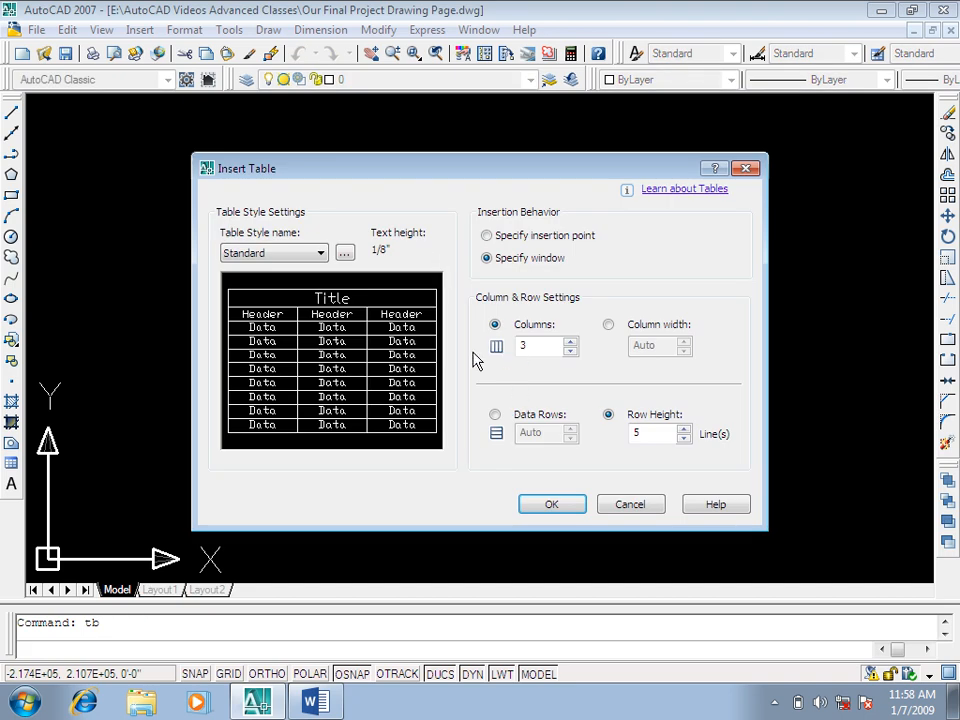
left_click(549, 505)
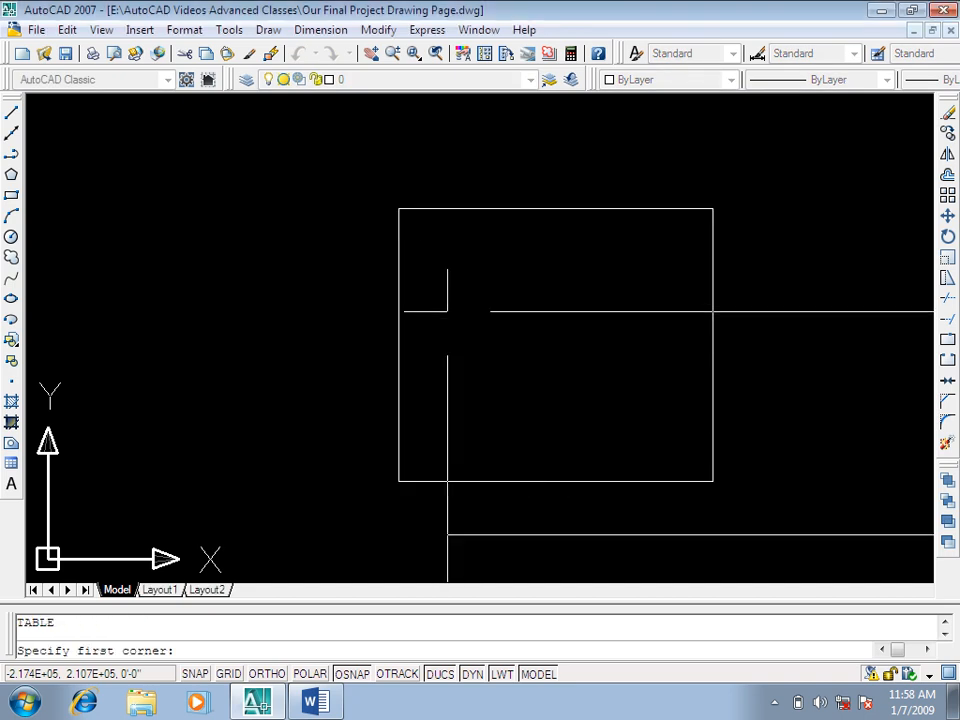
left_click(398, 208)
left_click(712, 481)
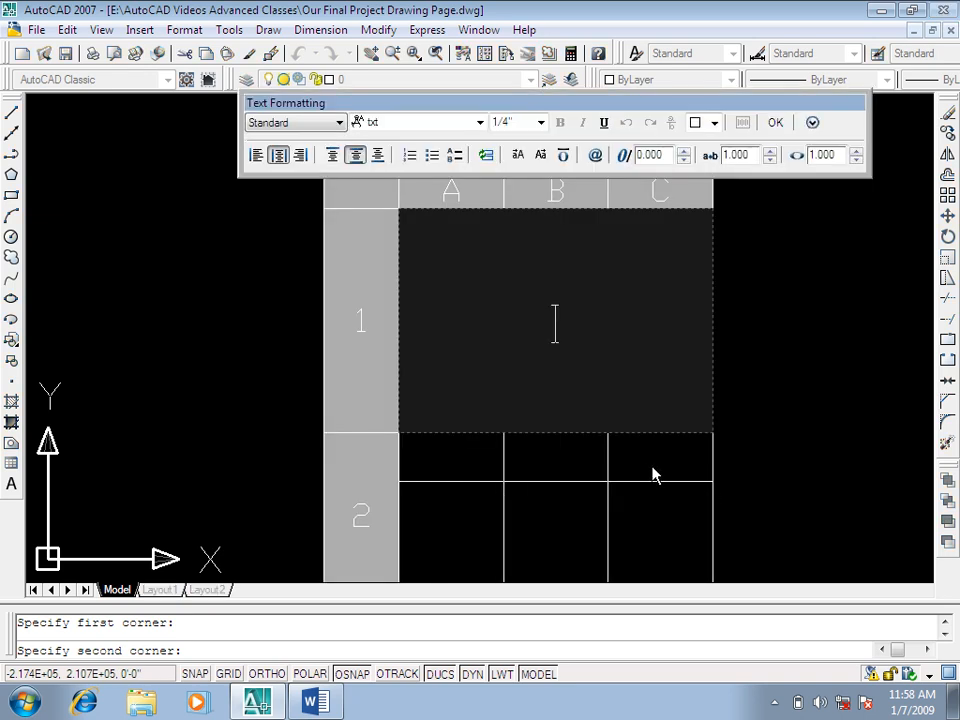
scroll(574, 309, "down", 4)
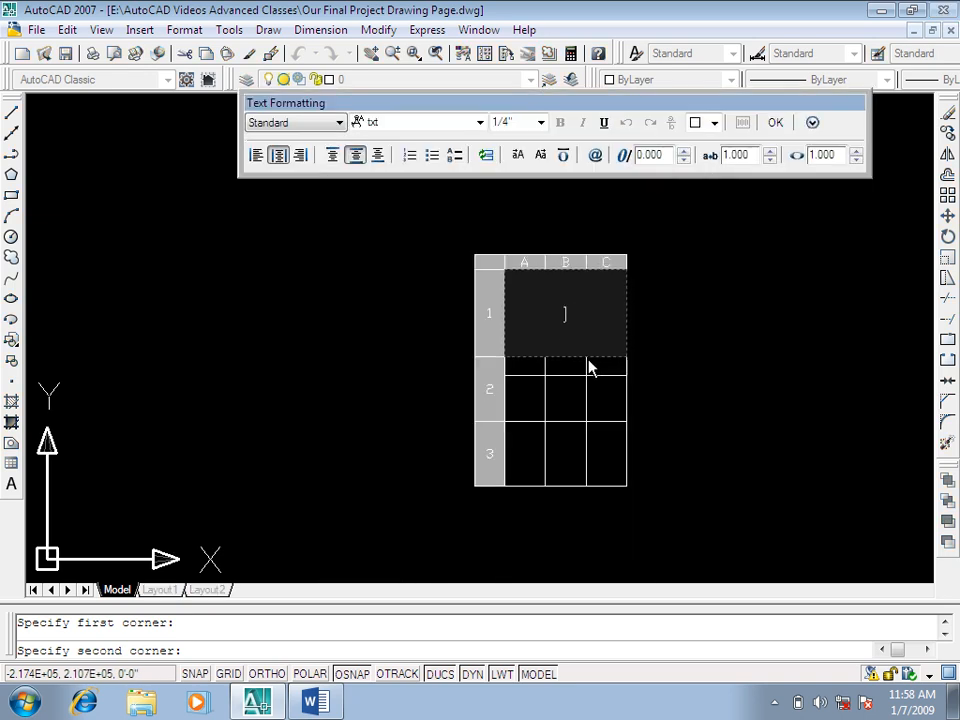
key("Escape")
Step: Erase the table that overruns the small rectangle together with the rectangle
left_click(448, 516)
key("Delete")
key("Escape")
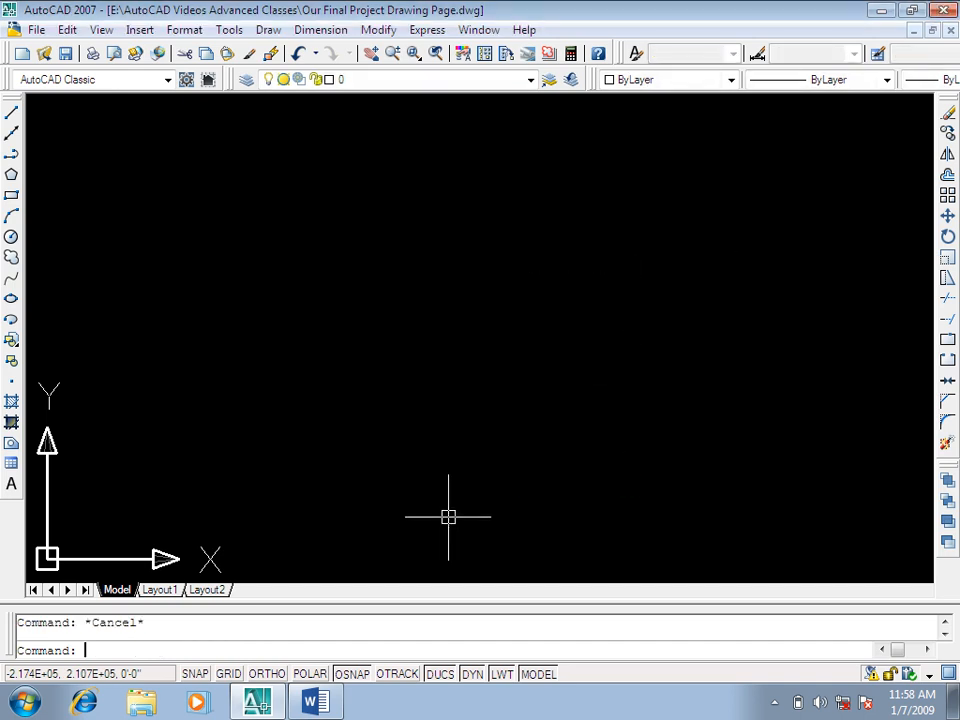
Step: Draw a larger, wide rectangle in the empty drawing area
type("rec")
key("Return")
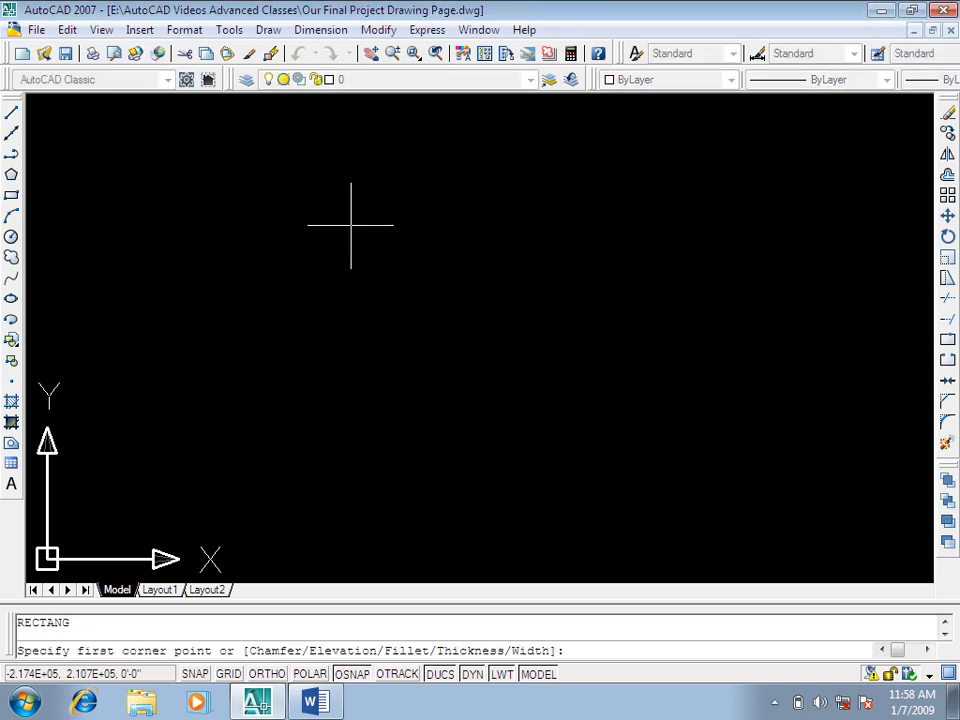
left_click(242, 188)
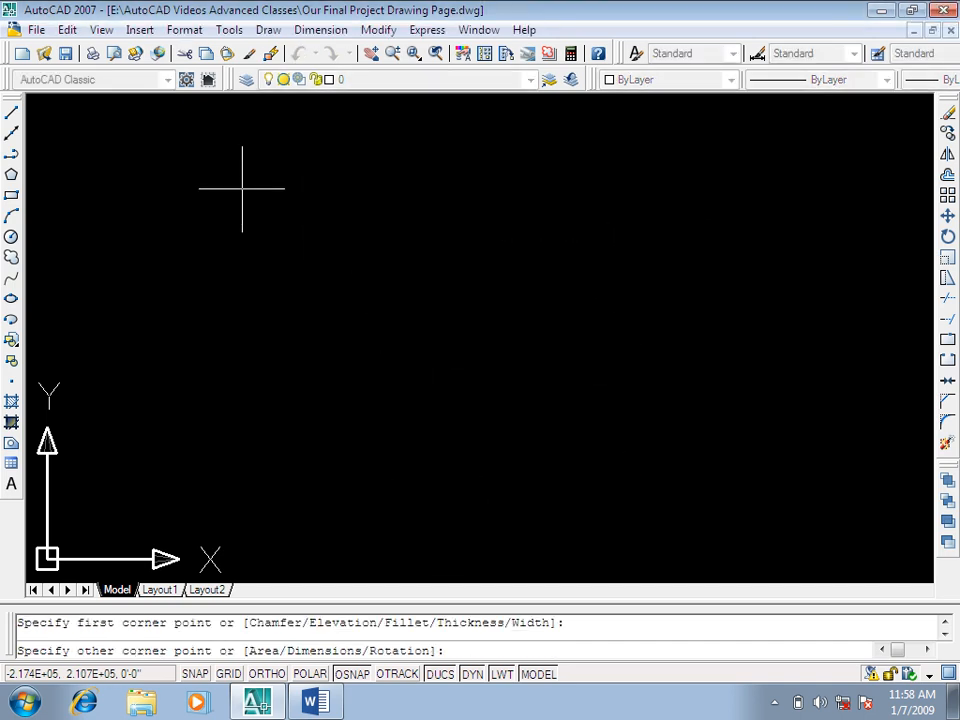
left_click(791, 542)
middle_click_drag(709, 433, 703, 416)
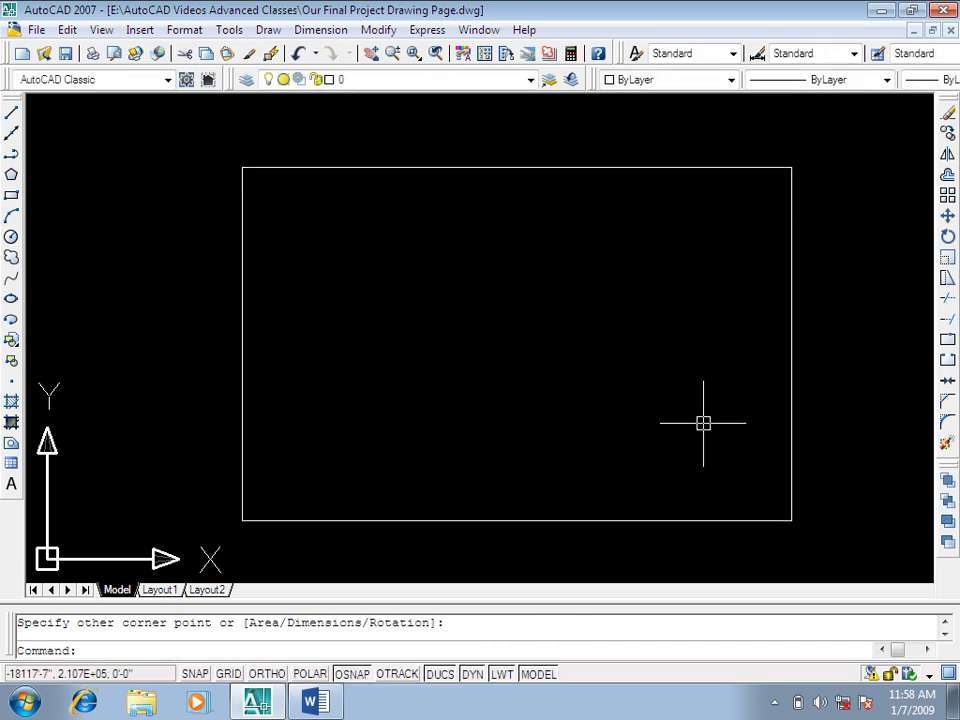
key("Escape")
Step: Insert a three-column table with 5-line rows, fitted by window to the wide rectangle's opposite corners, and leave the title cell empty
type("tb")
key("Return")
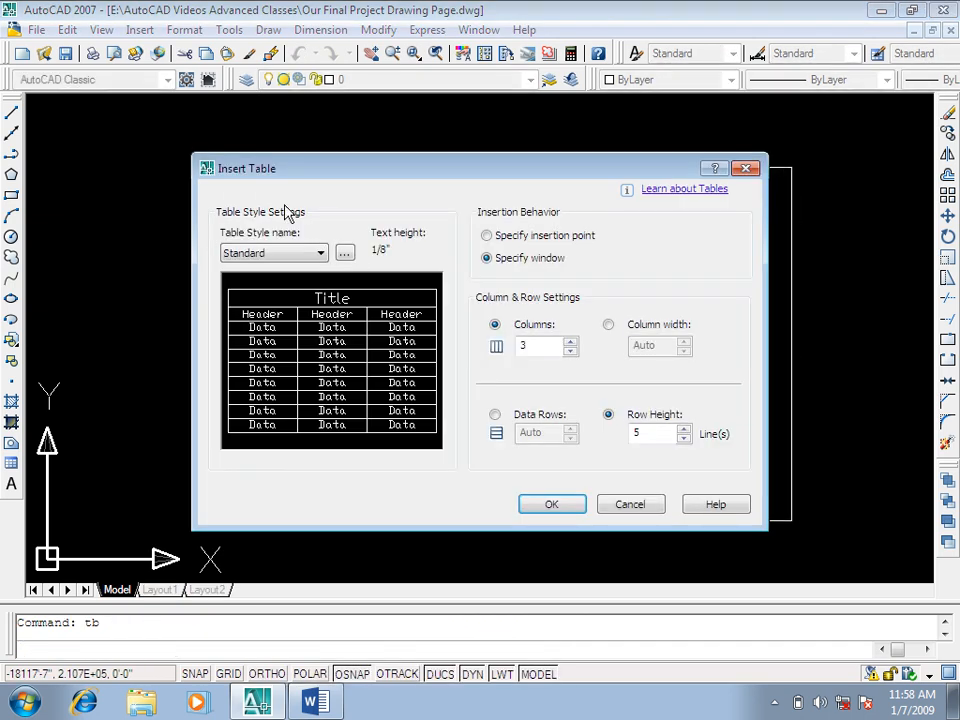
left_click(558, 506)
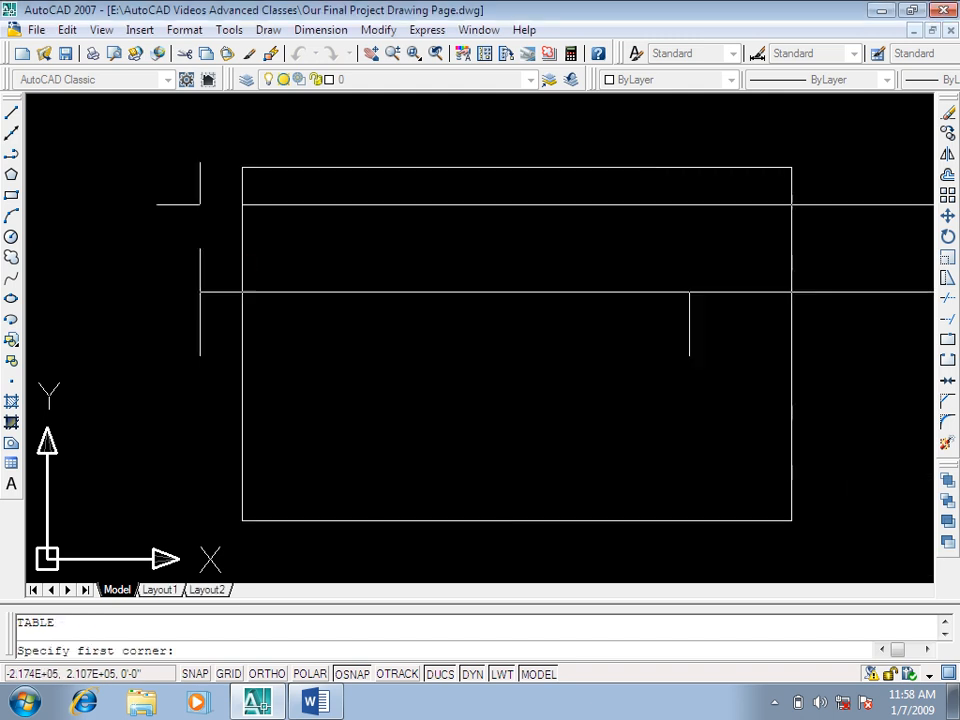
left_click(242, 167)
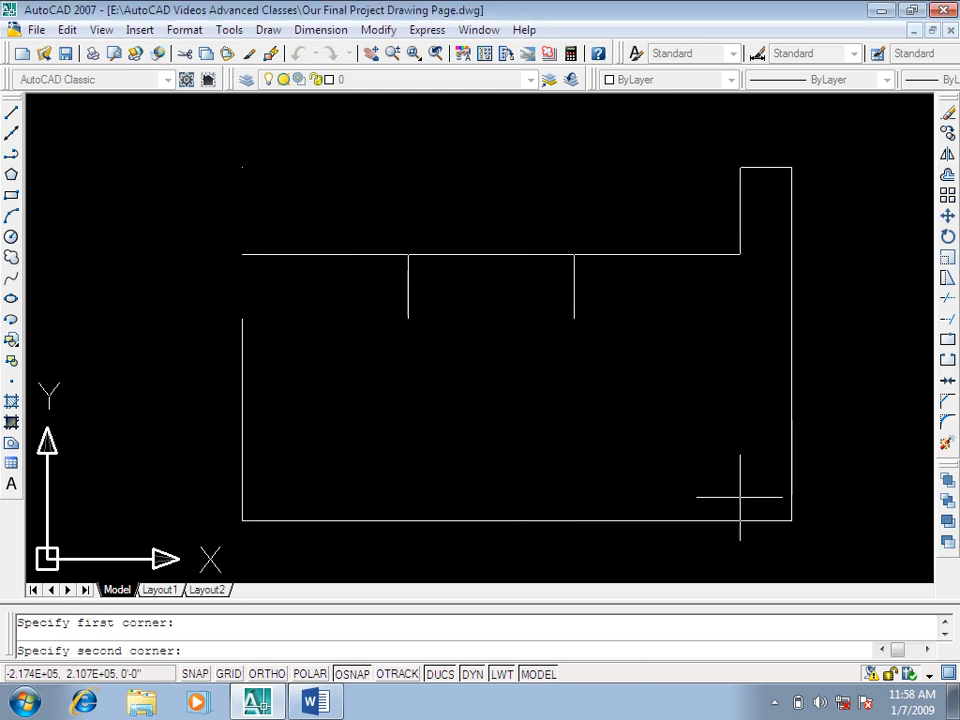
left_click(791, 520)
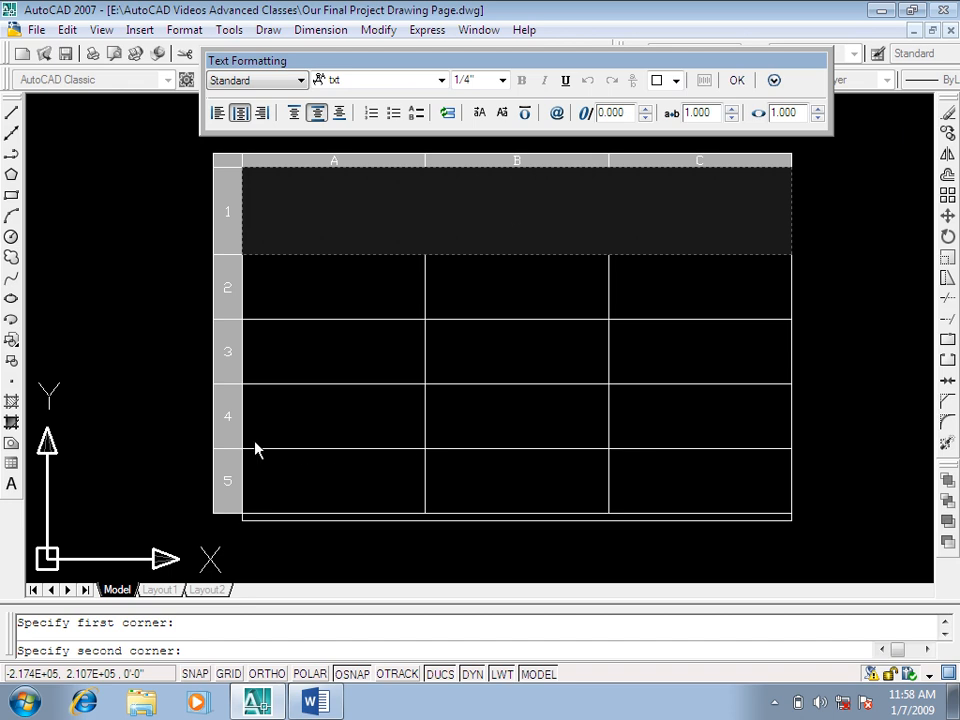
key("Escape")
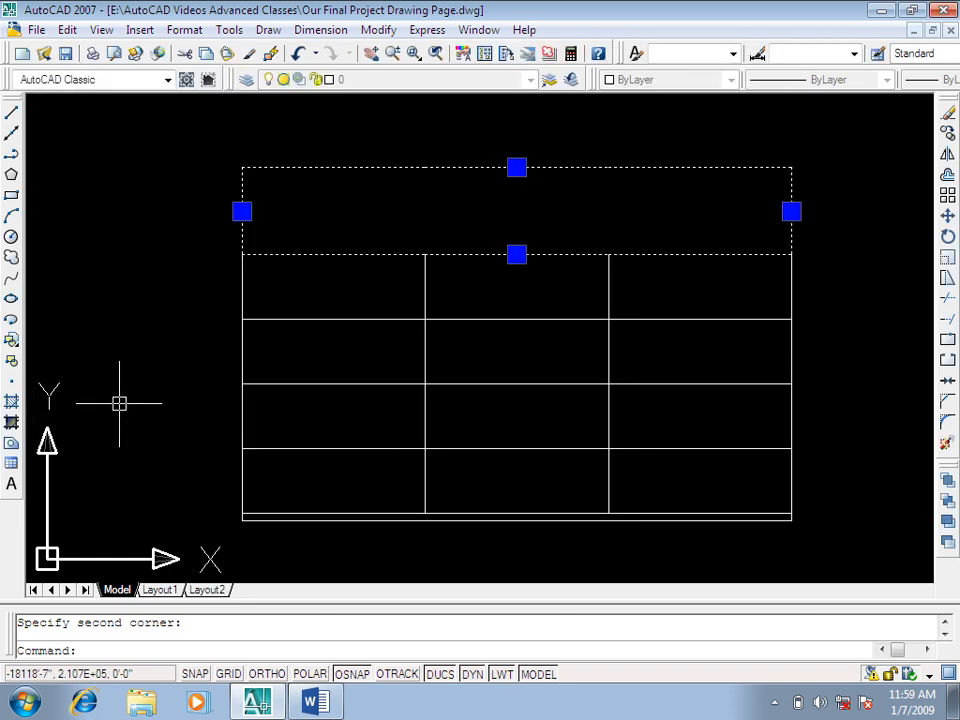
Step: Switch to the Word command list and highlight row 72, TS Table Style
middle_click_drag(796, 437, 8, 337)
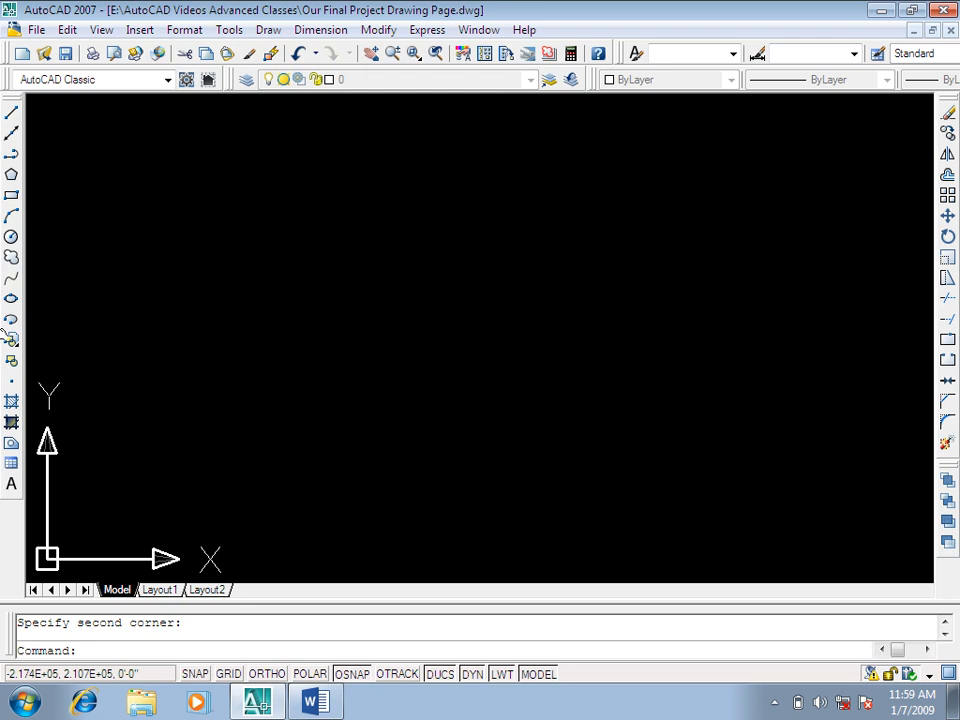
left_click(326, 697)
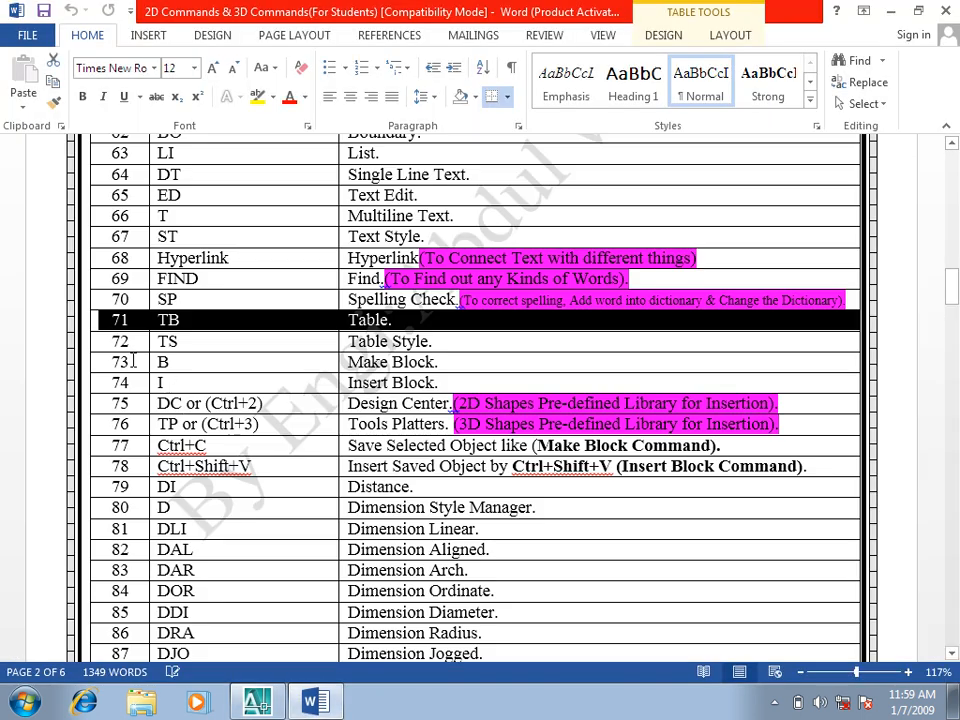
left_click(107, 341)
left_click_drag(107, 341, 433, 341)
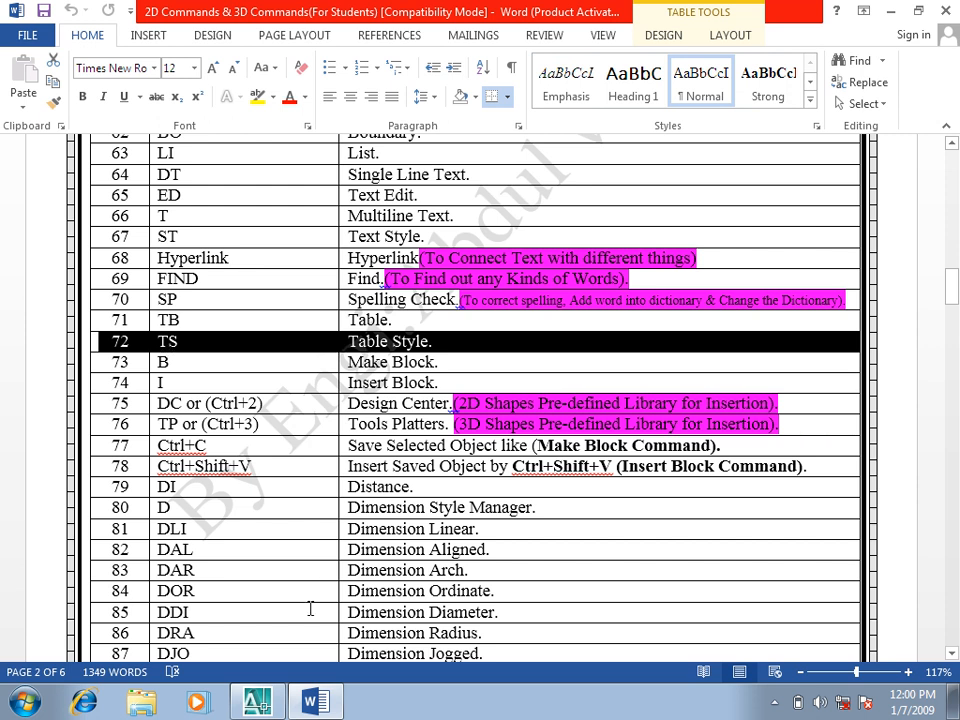
Step: Switch to AutoCAD and create a new table style named "Engineerigs" with the Table Style command (TS), starting with Standard
left_click(257, 702)
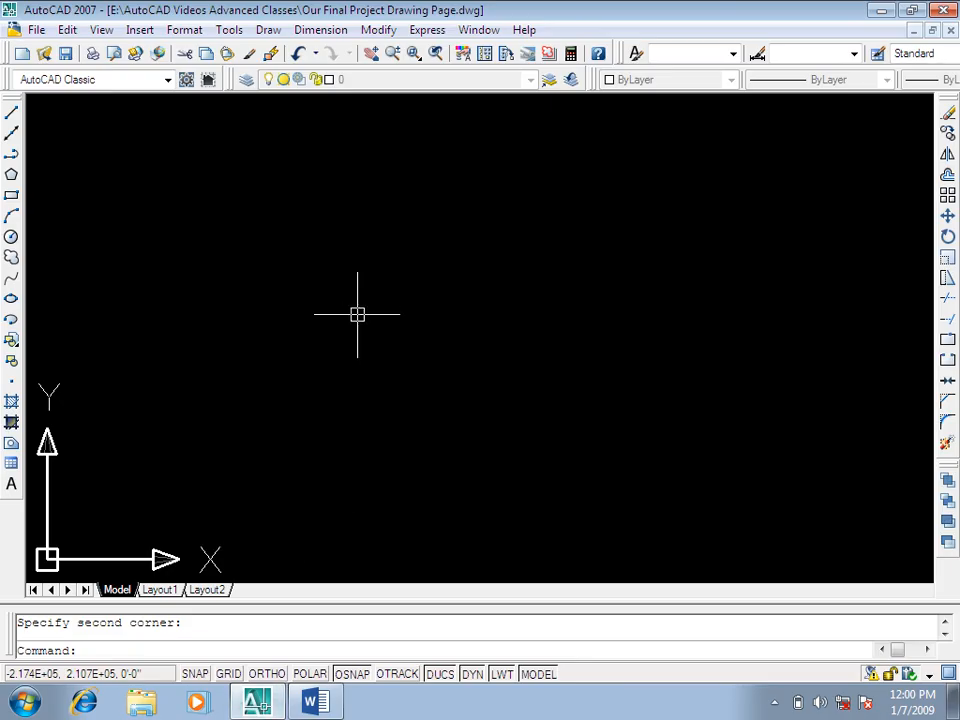
key("Escape")
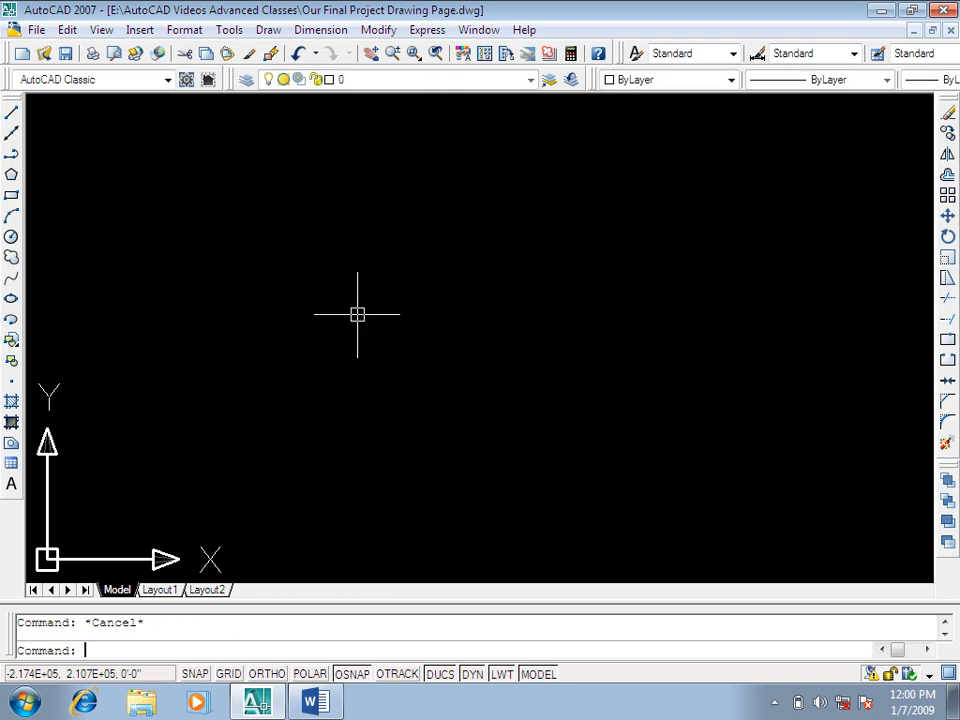
type("ts")
key("Return")
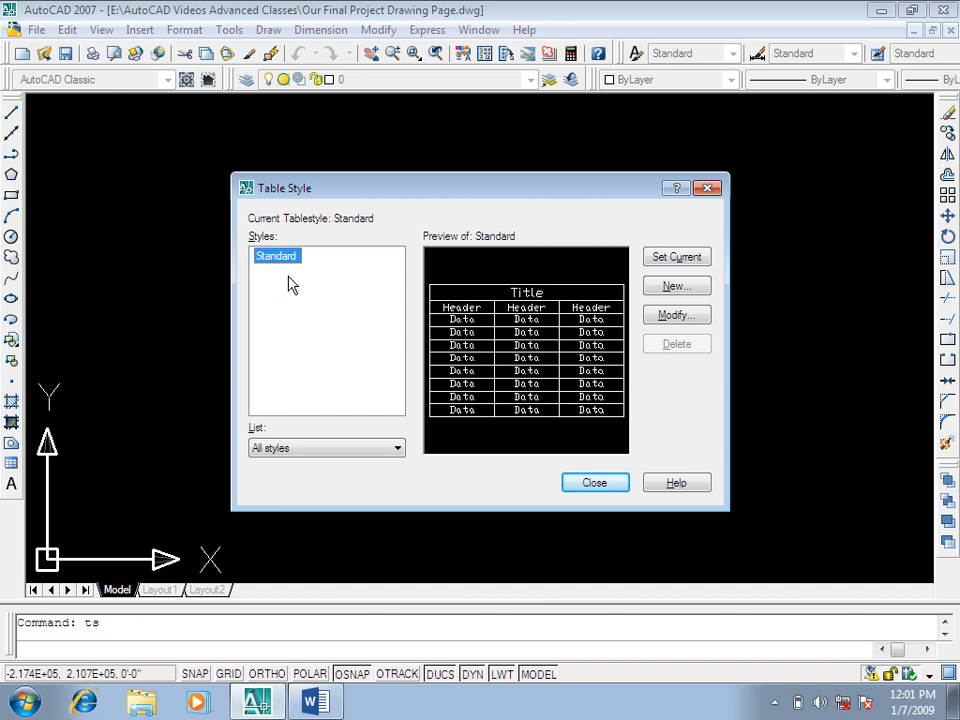
left_click(674, 287)
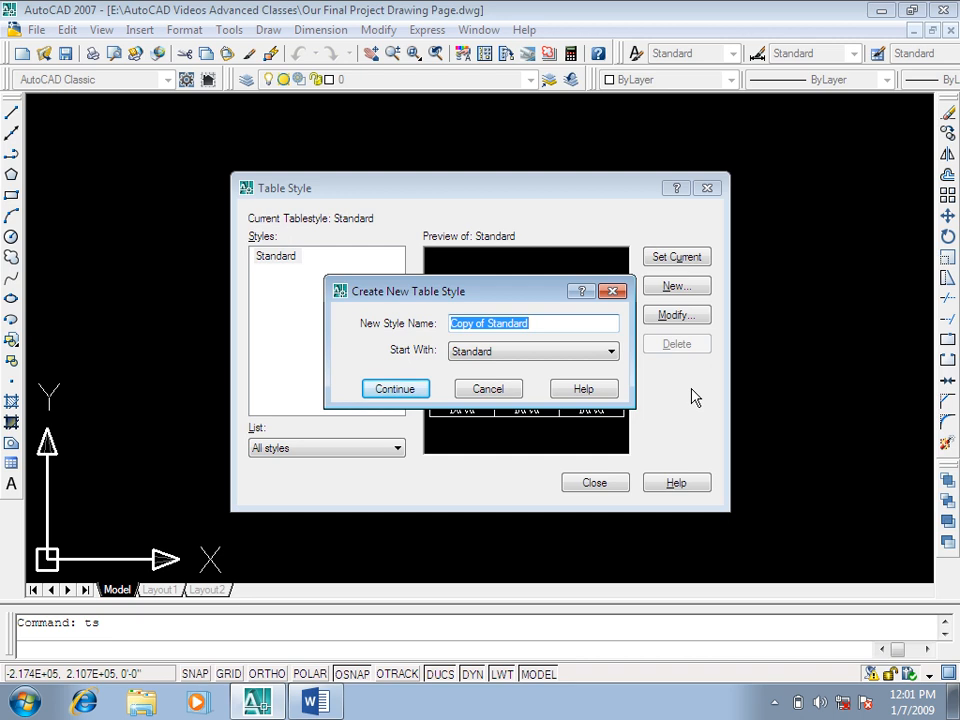
type("Engineerigs")
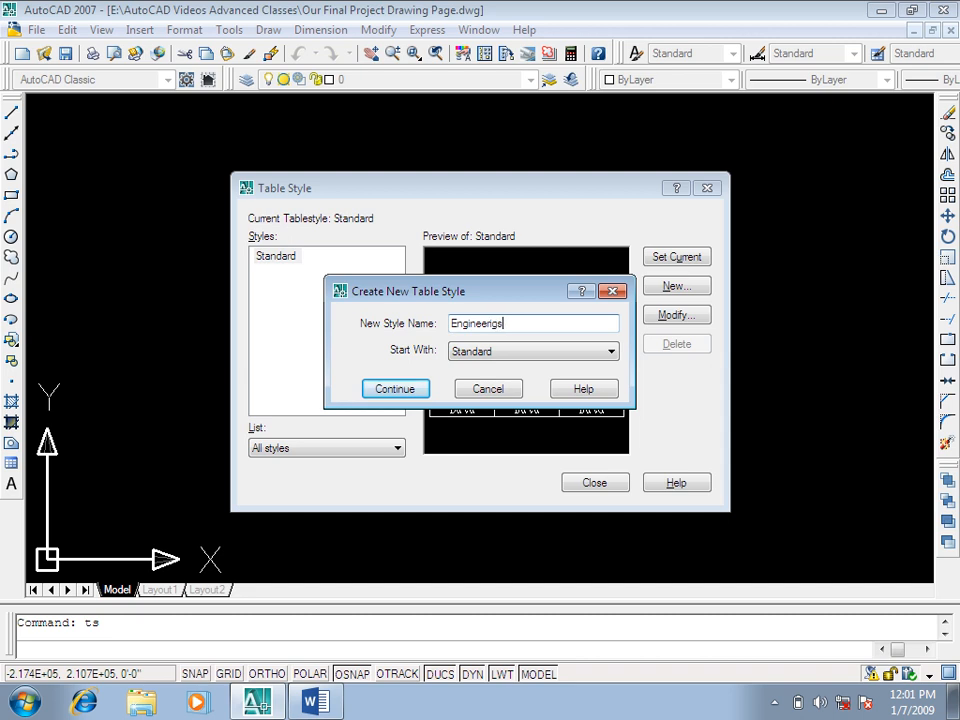
left_click(545, 355)
left_click(511, 369)
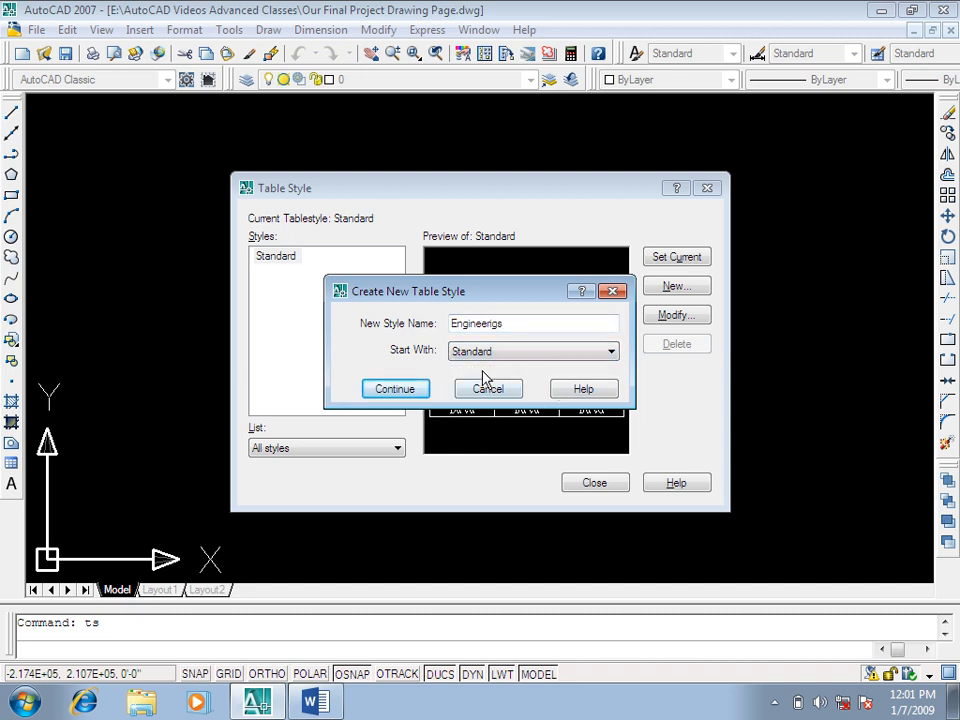
left_click(394, 390)
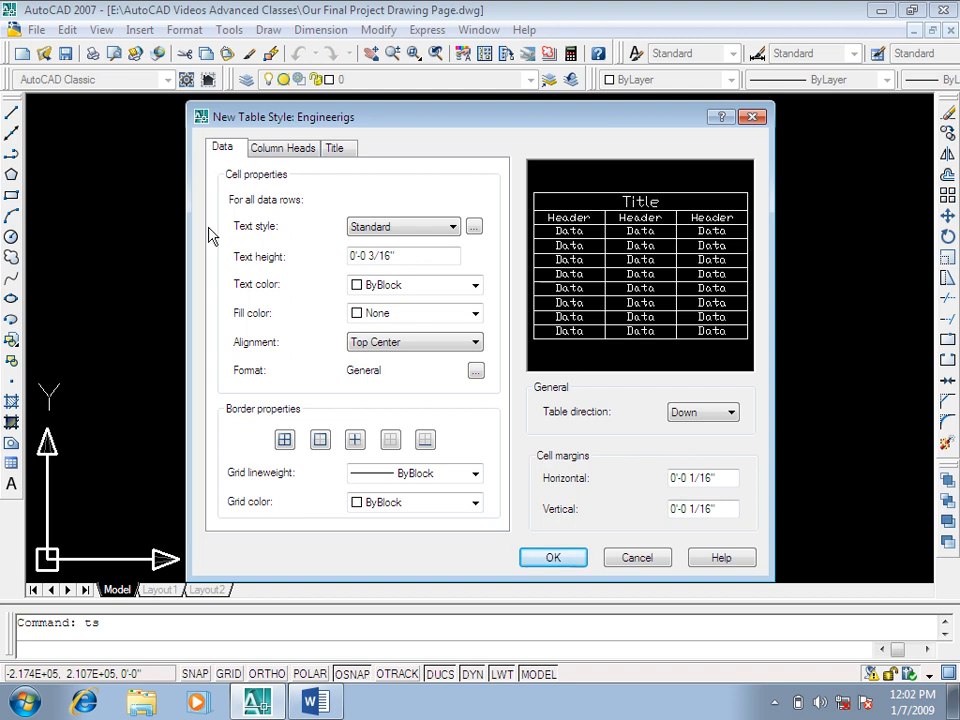
left_click(774, 702)
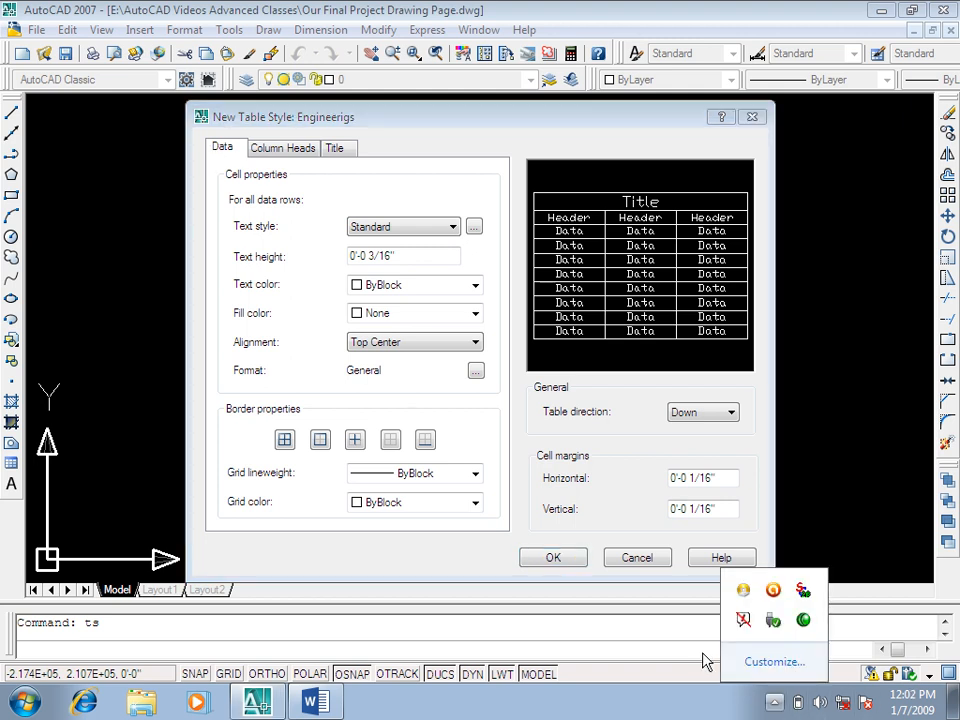
left_click(483, 427)
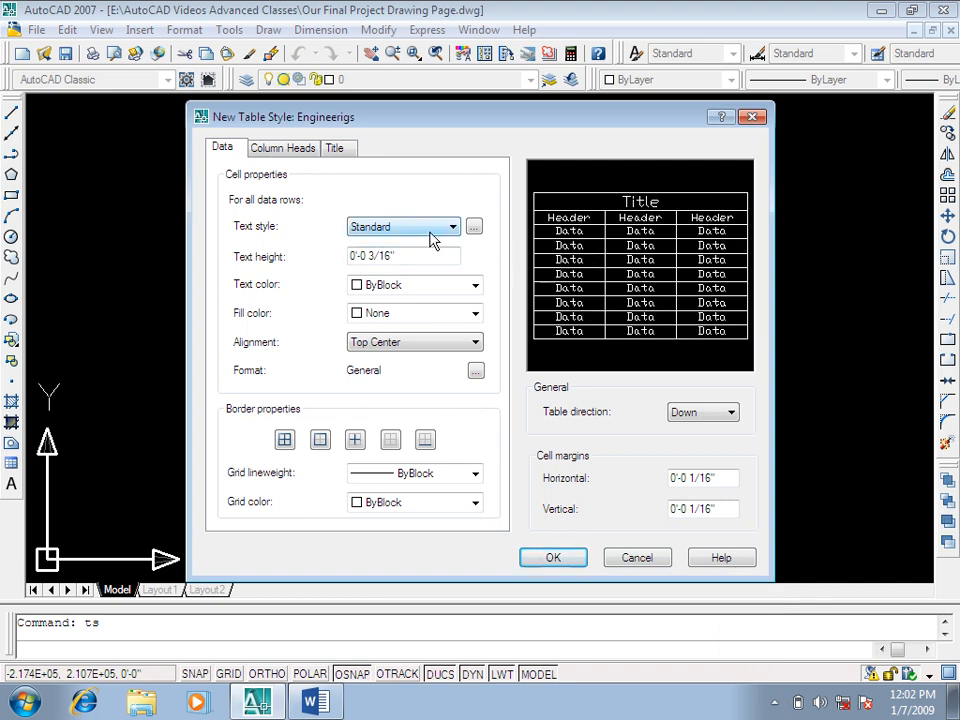
Step: Change the Standard text style's font to Verdana Regular from the data cell properties and apply it
left_click(474, 227)
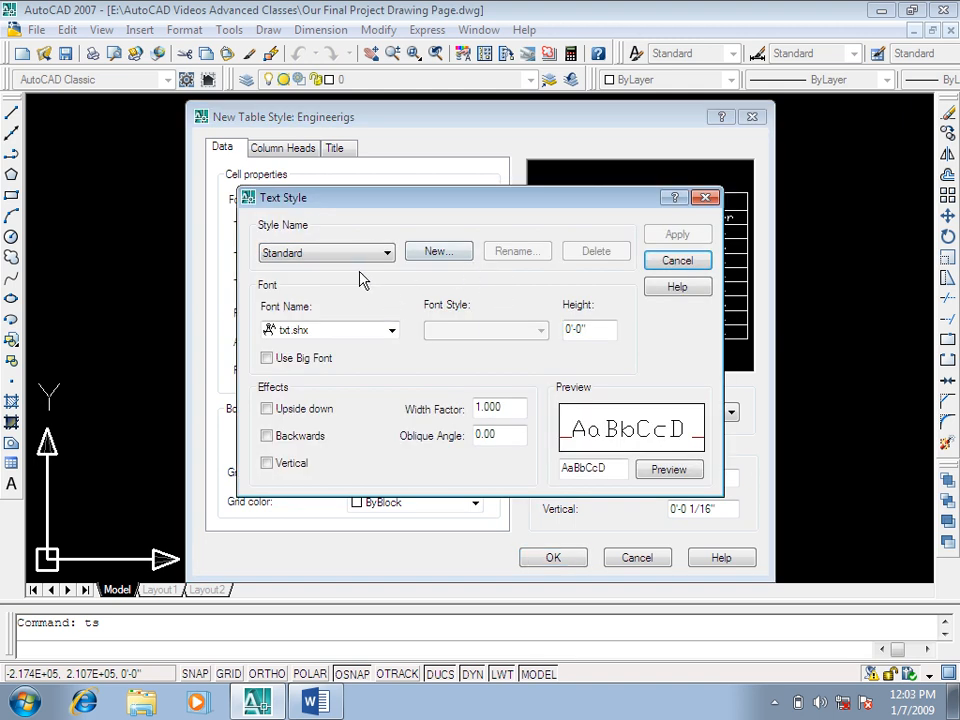
left_click(375, 331)
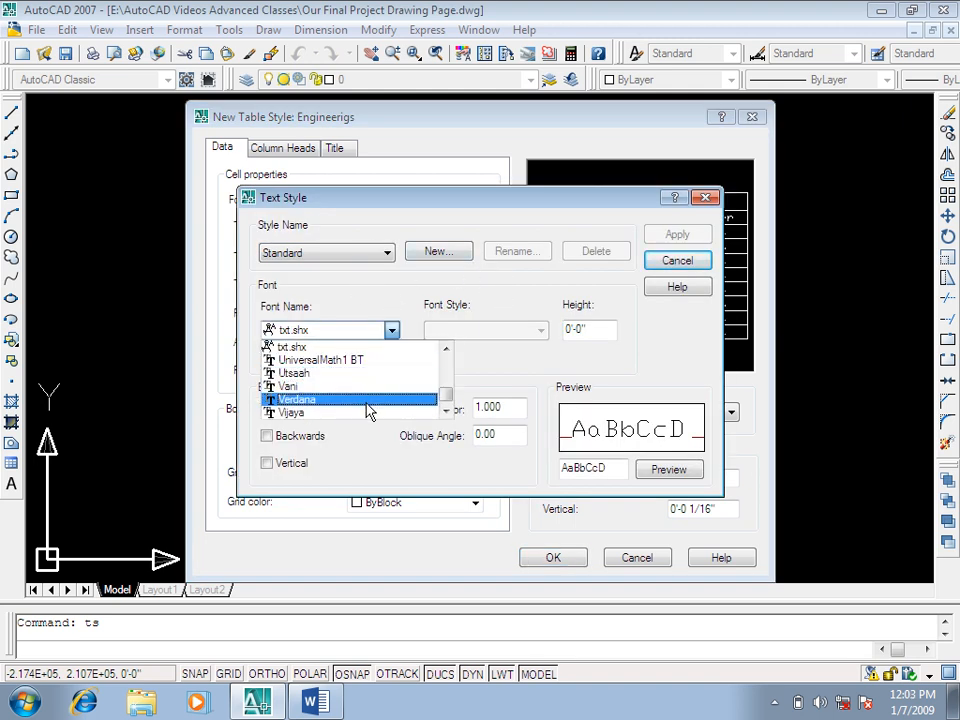
left_click(367, 404)
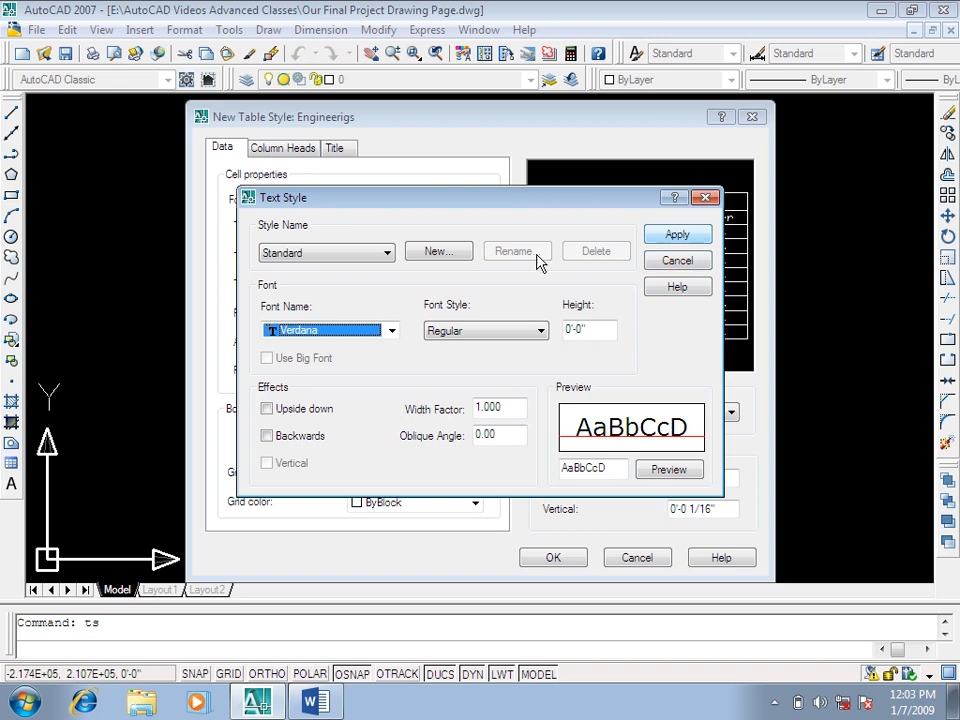
left_click(330, 254)
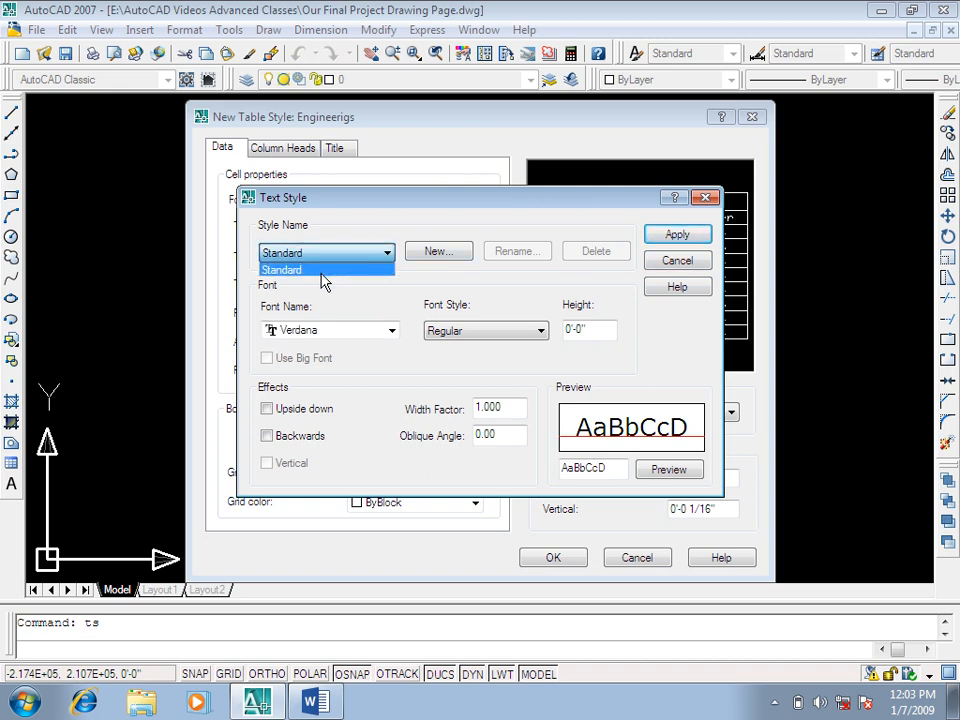
left_click(682, 240)
left_click(680, 238)
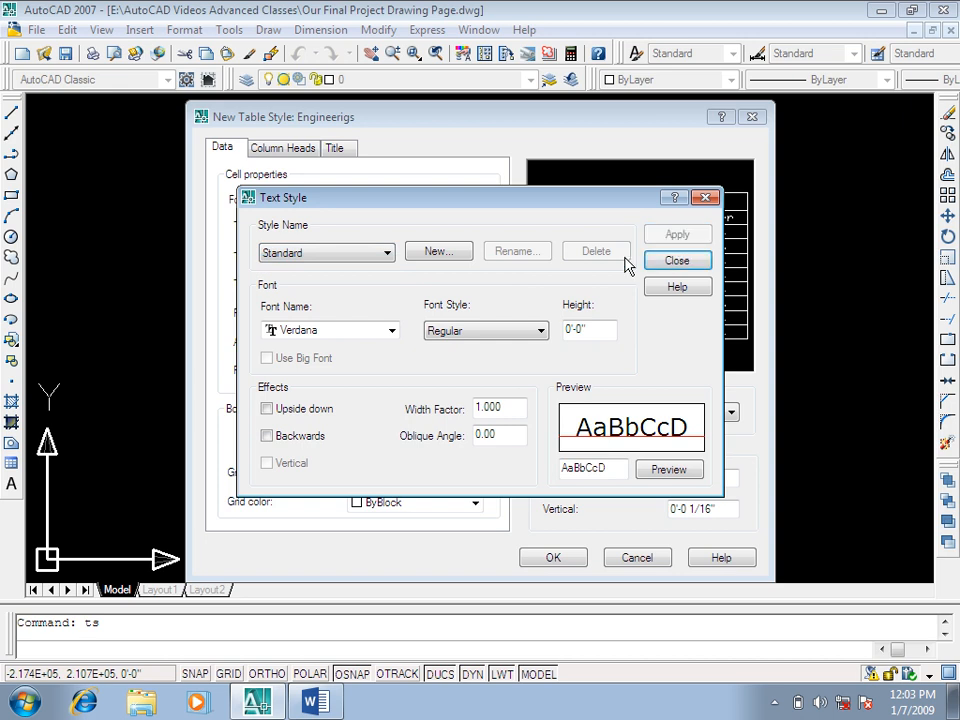
Step: Set the Standard text style's height to 8", apply it and return to the new table style's settings
left_click_drag(596, 331, 509, 343)
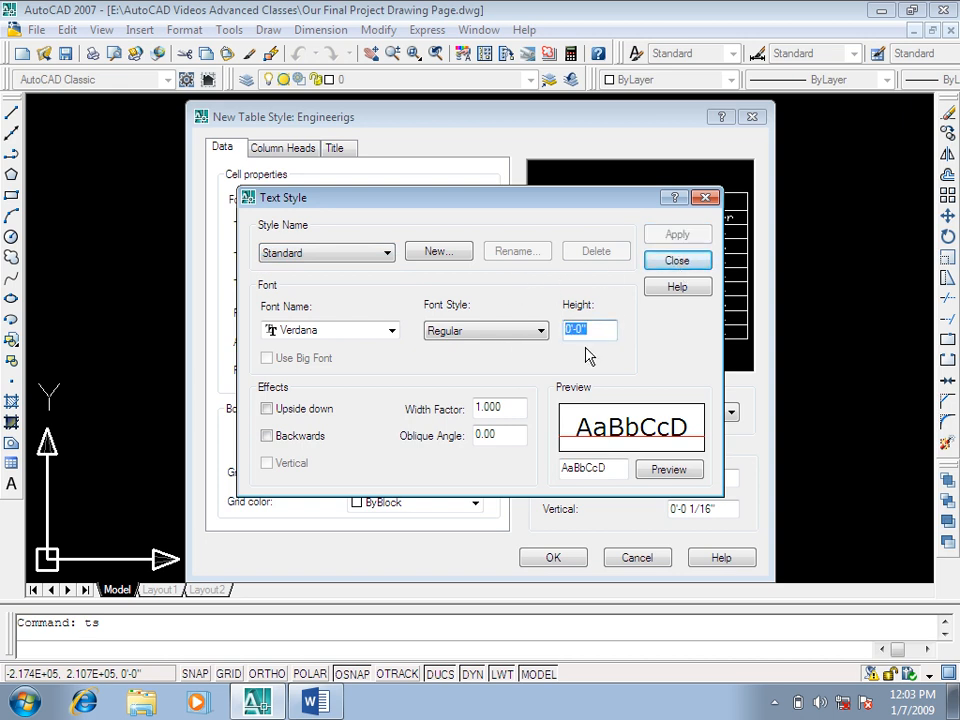
type("8")
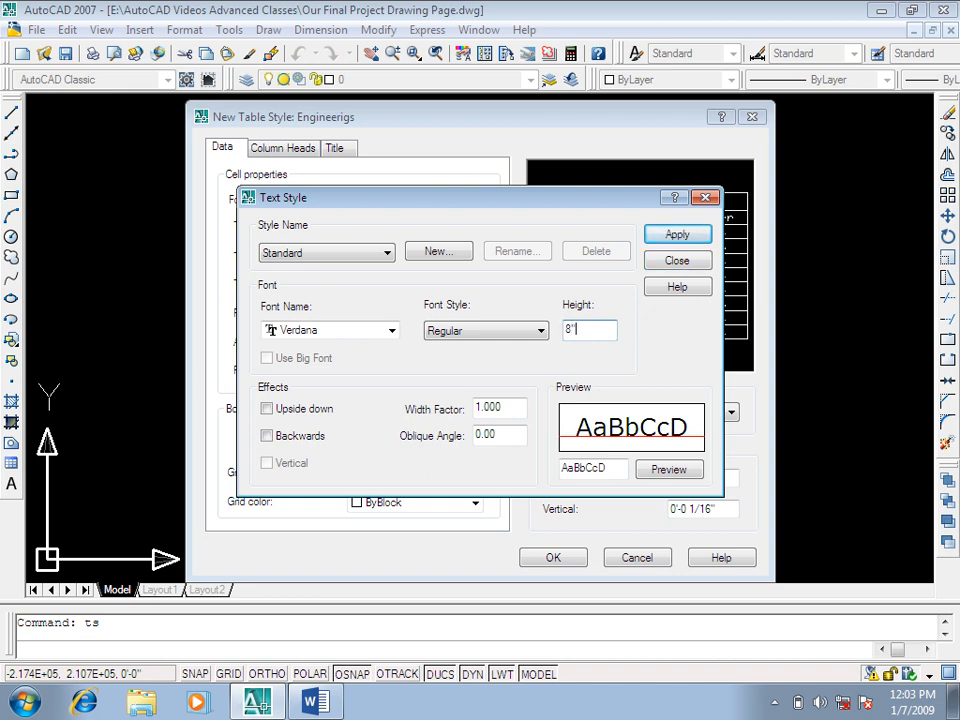
left_click(688, 236)
left_click(677, 261)
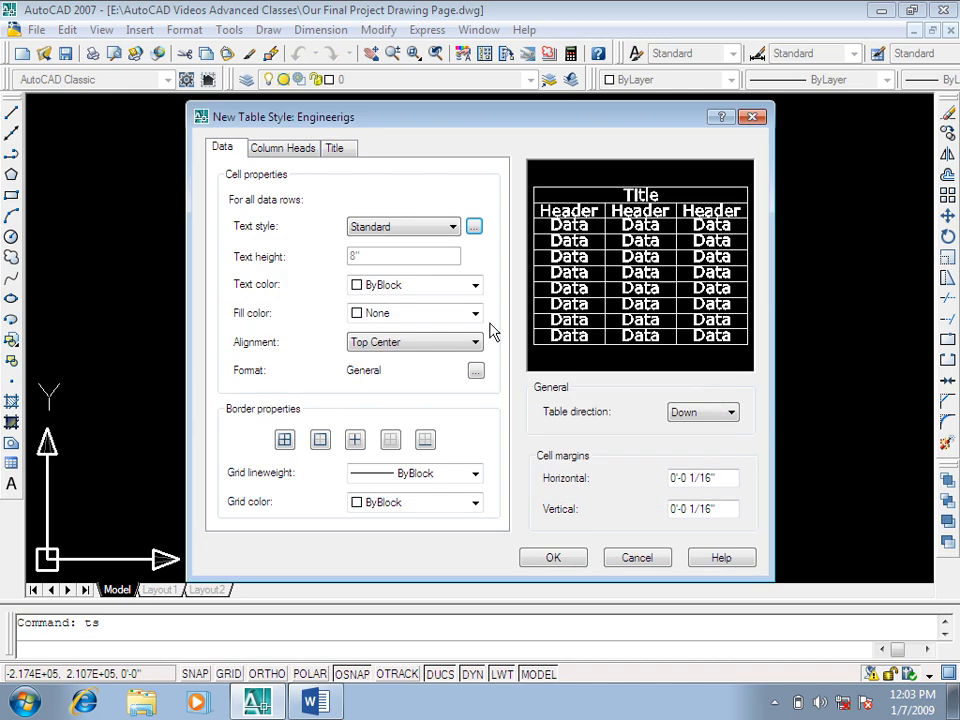
Step: Set the text color of the data rows to index color 142
left_click(475, 285)
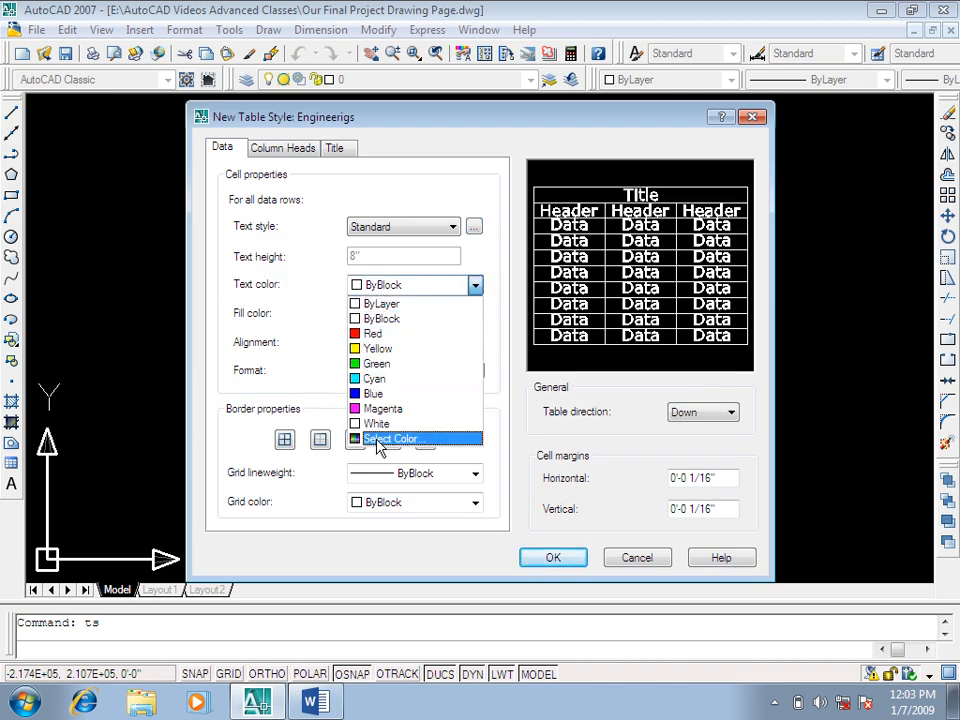
left_click(378, 439)
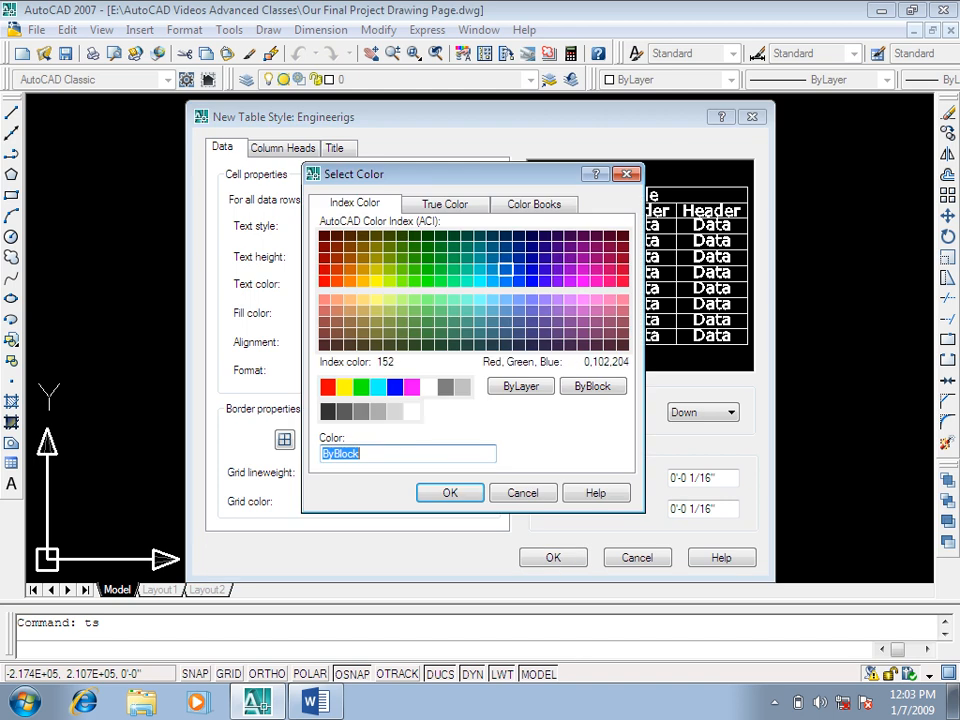
left_click(492, 268)
left_click(440, 496)
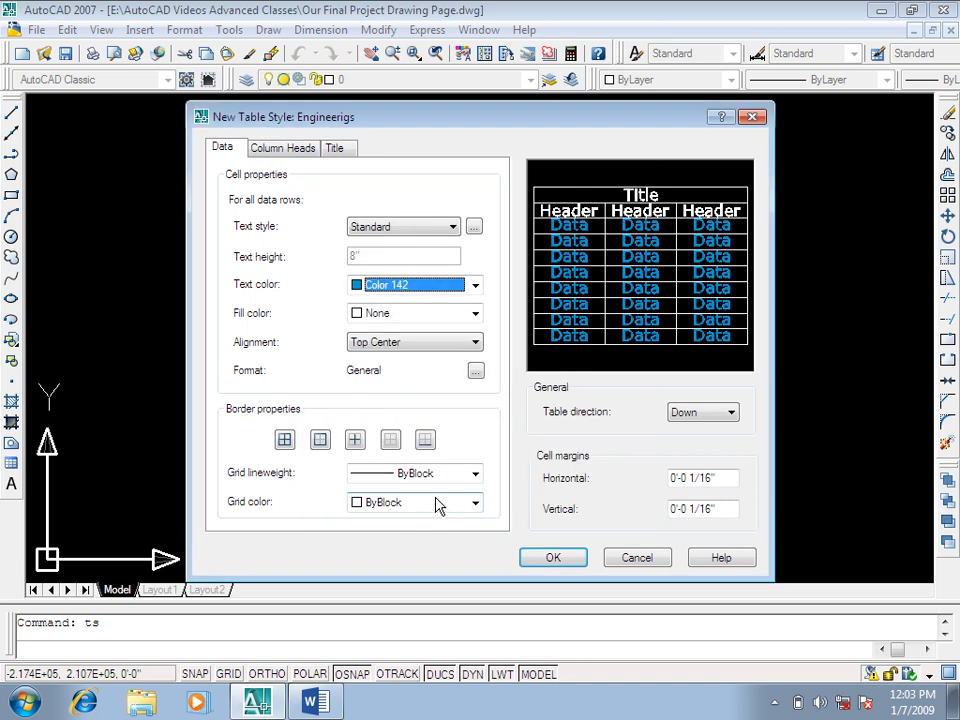
Step: Try white and dark grey index color 250 as the text color of the data rows
left_click(424, 287)
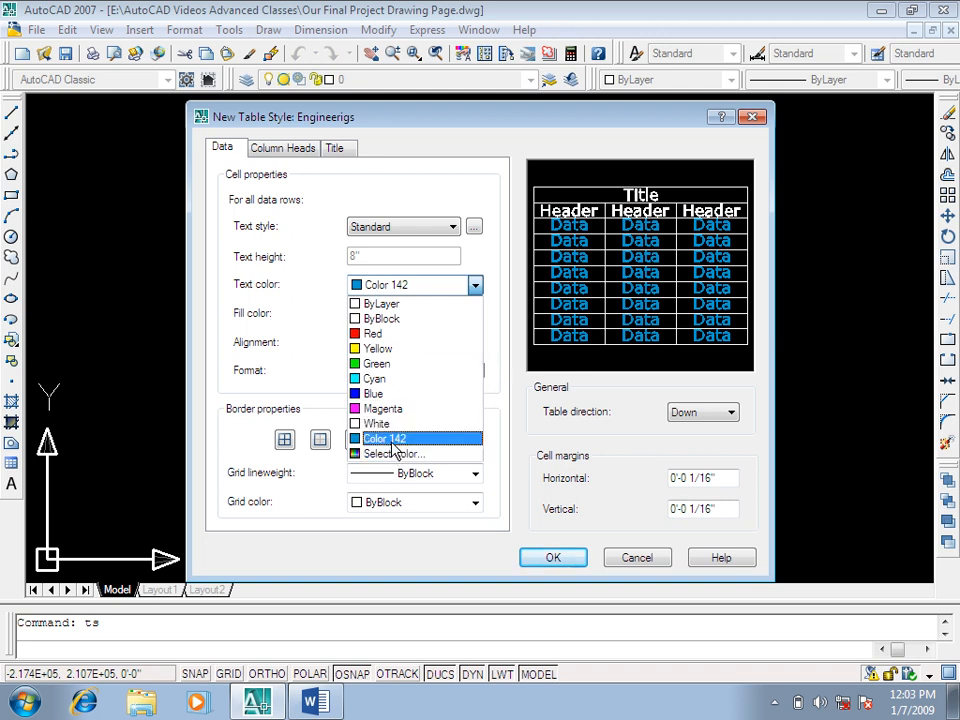
left_click(394, 424)
left_click(410, 300)
left_click(390, 452)
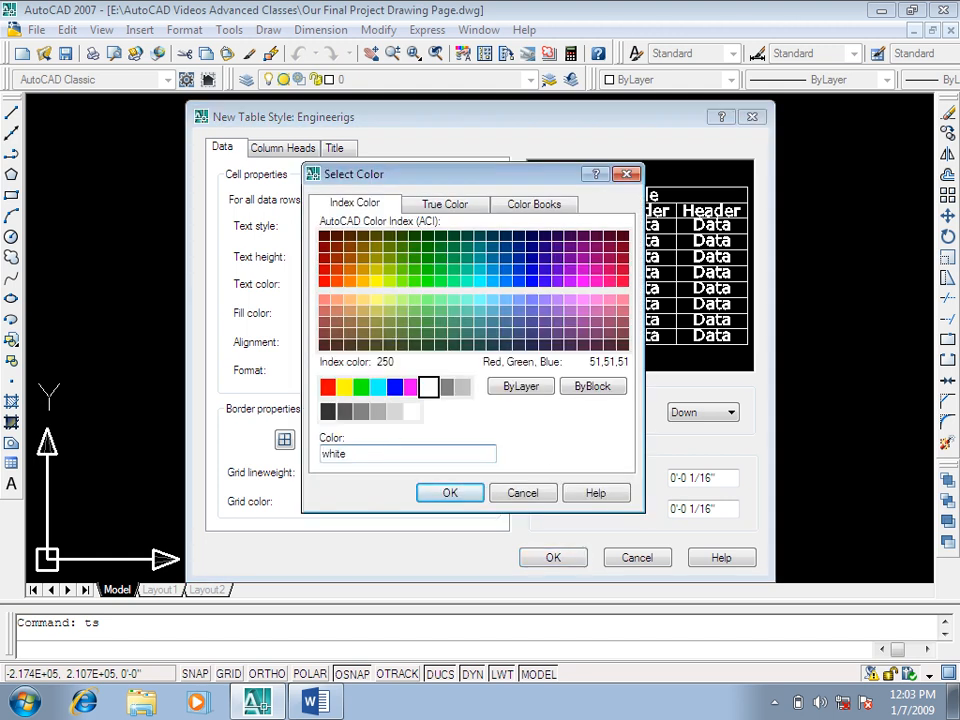
left_click(328, 411)
left_click(446, 493)
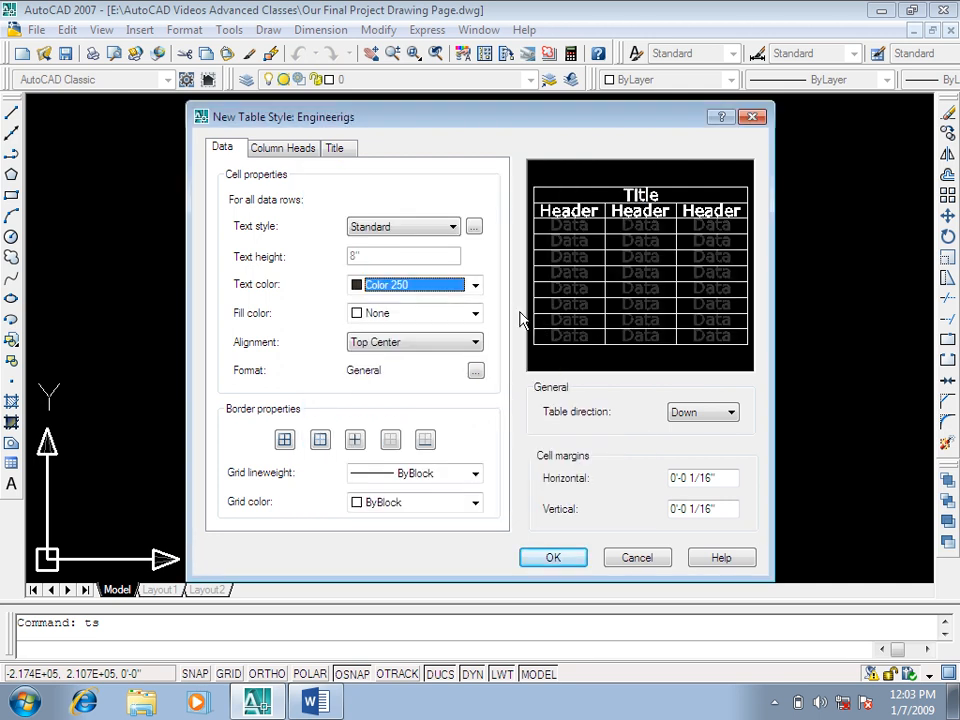
Step: Set the data rows' text to true color 10,10,10 using the HSL model with luminance 4, and their fill color to White
left_click(409, 288)
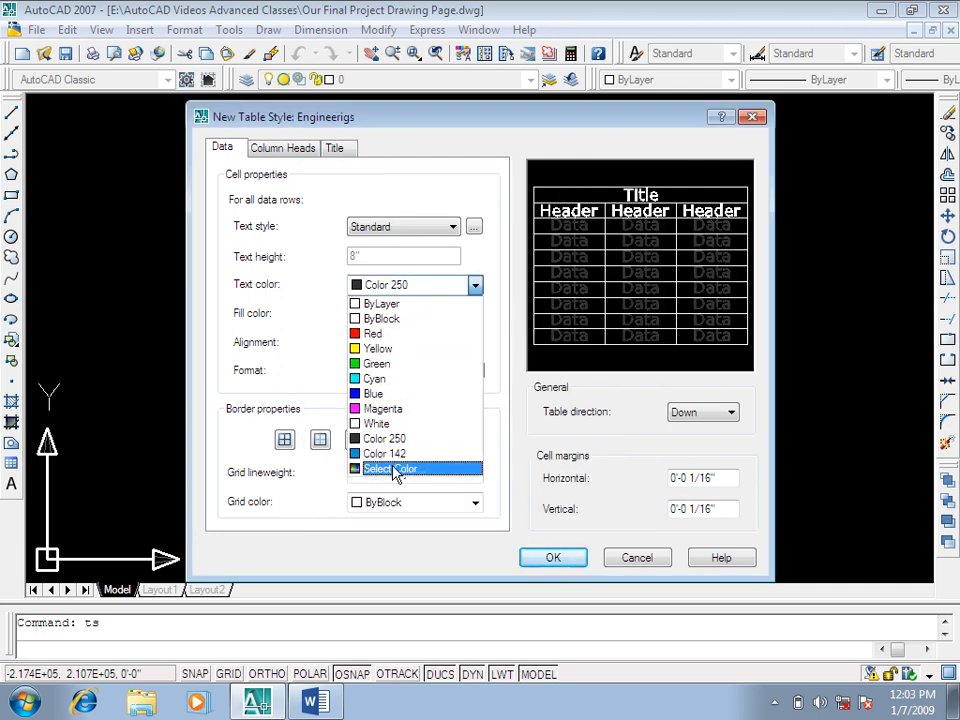
left_click(392, 468)
left_click(446, 207)
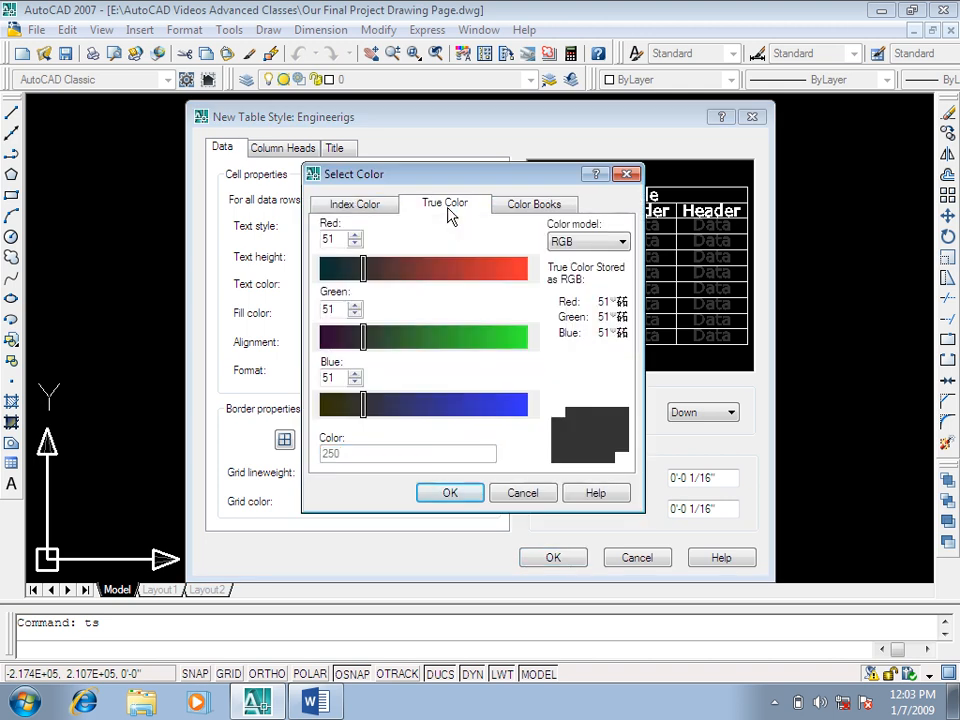
left_click(585, 242)
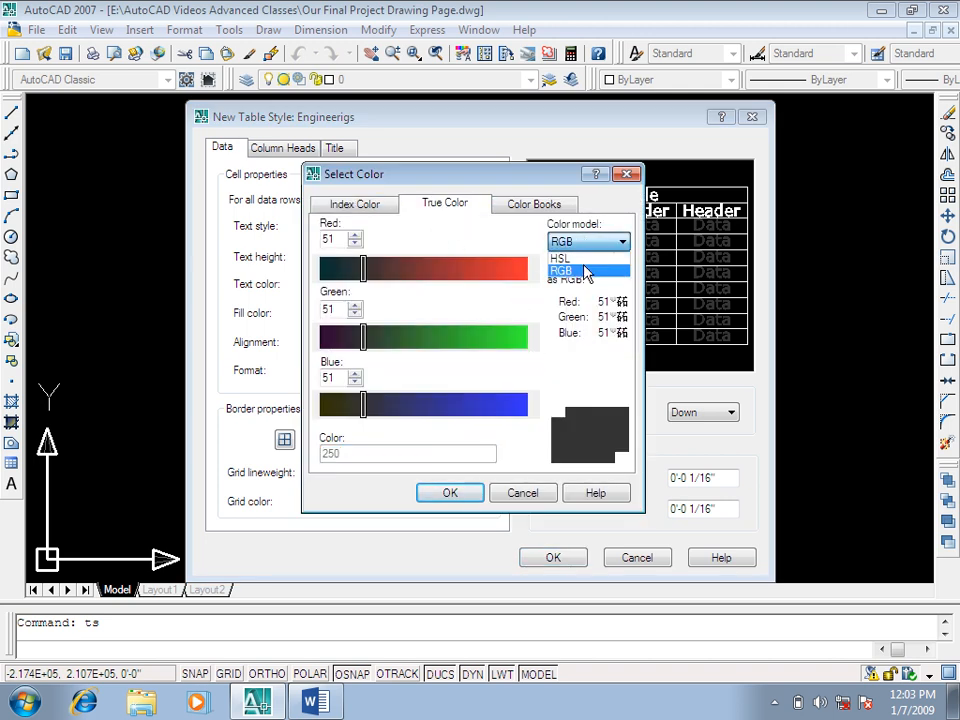
left_click(566, 258)
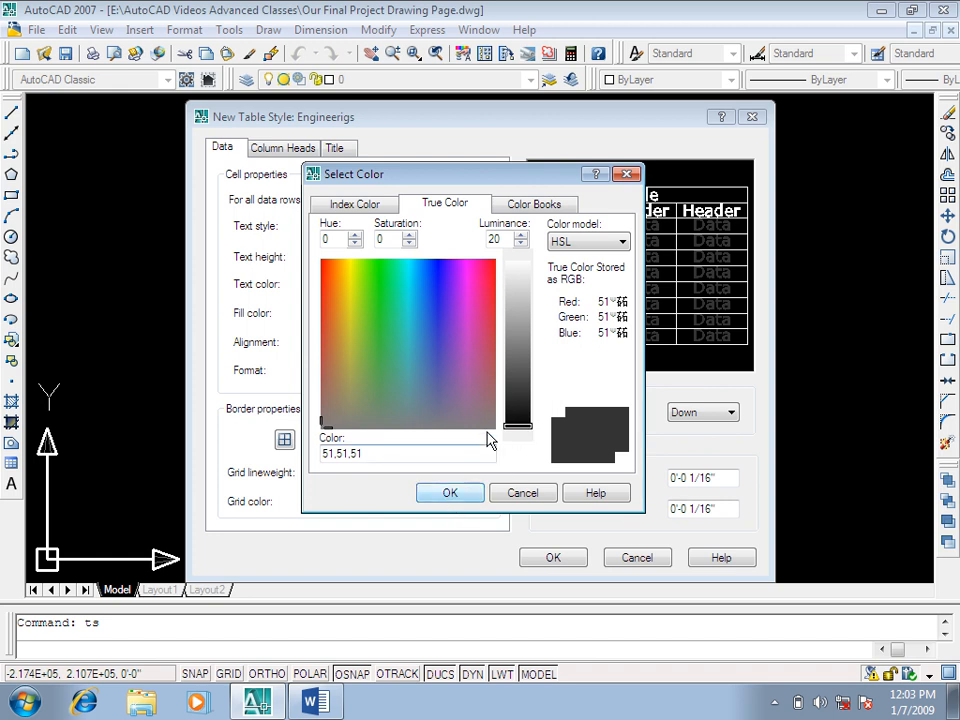
left_click(517, 432)
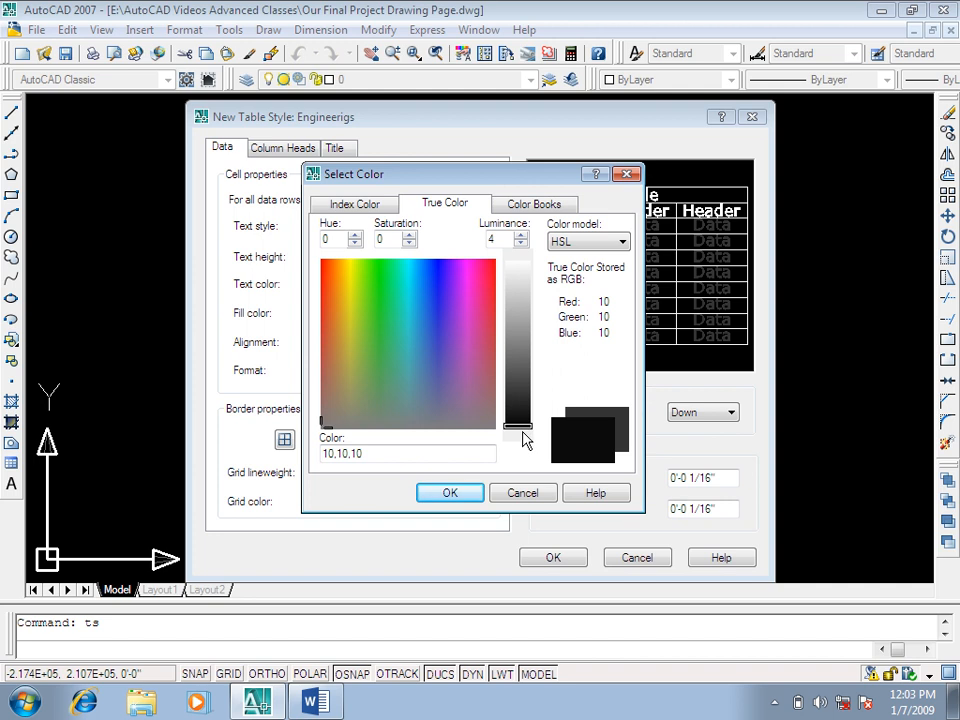
left_click(448, 492)
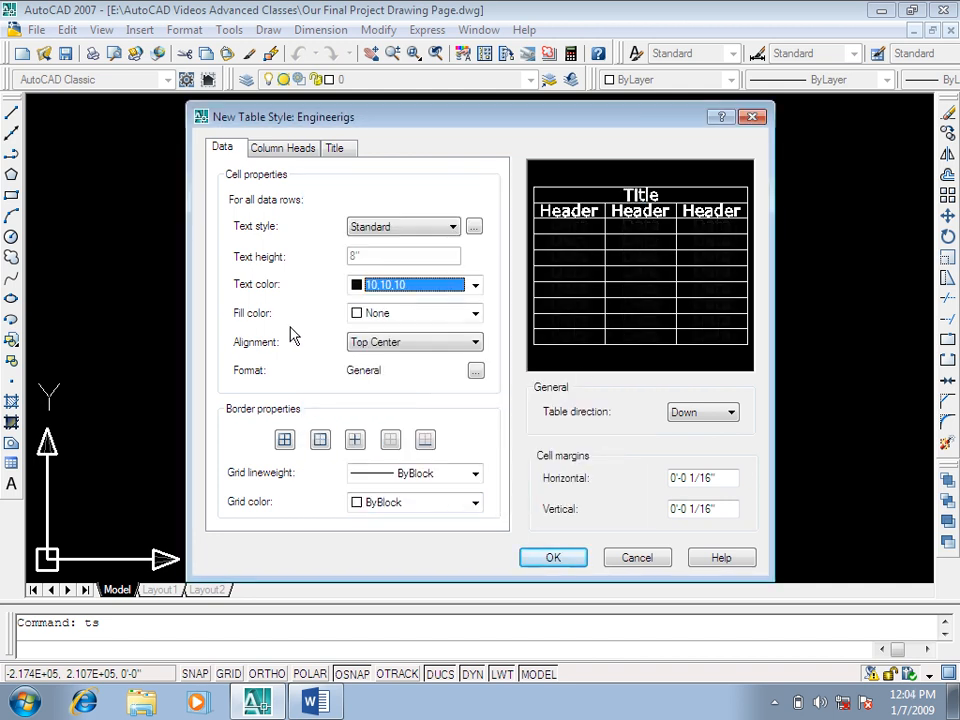
left_click(370, 315)
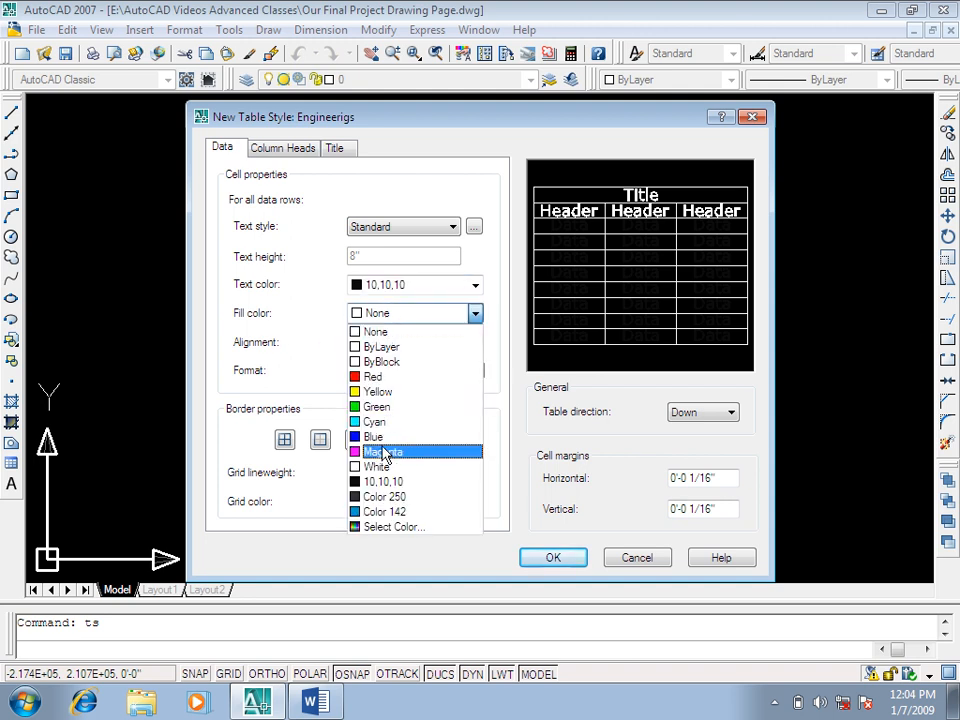
left_click(378, 466)
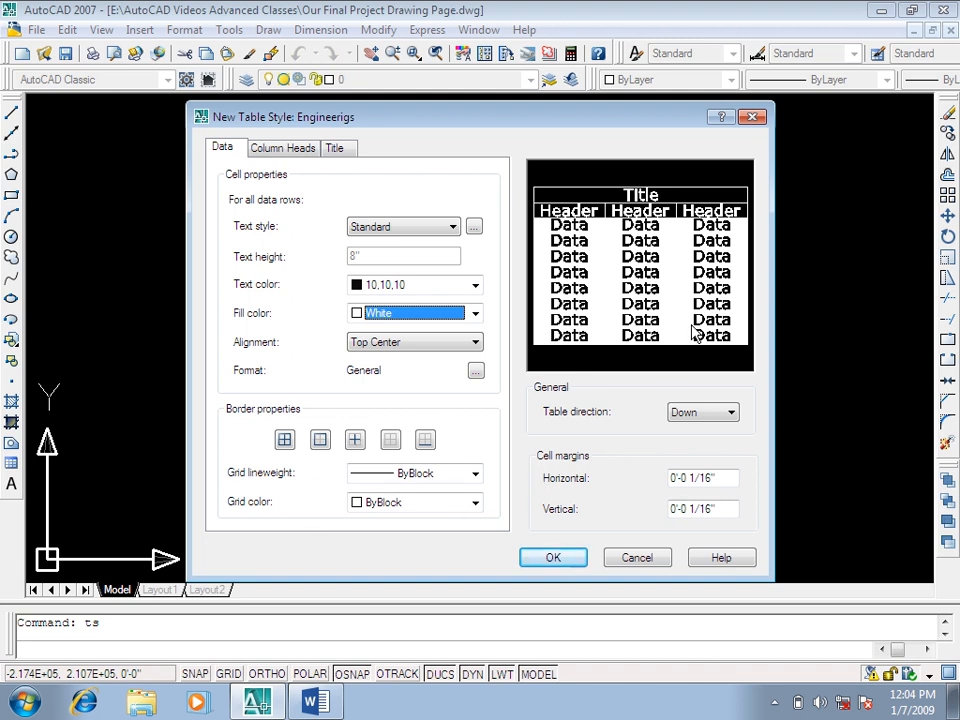
Step: Set the data rows' grid lineweight to 0.30 mm and the grid color to Red
left_click(390, 474)
left_click(395, 229)
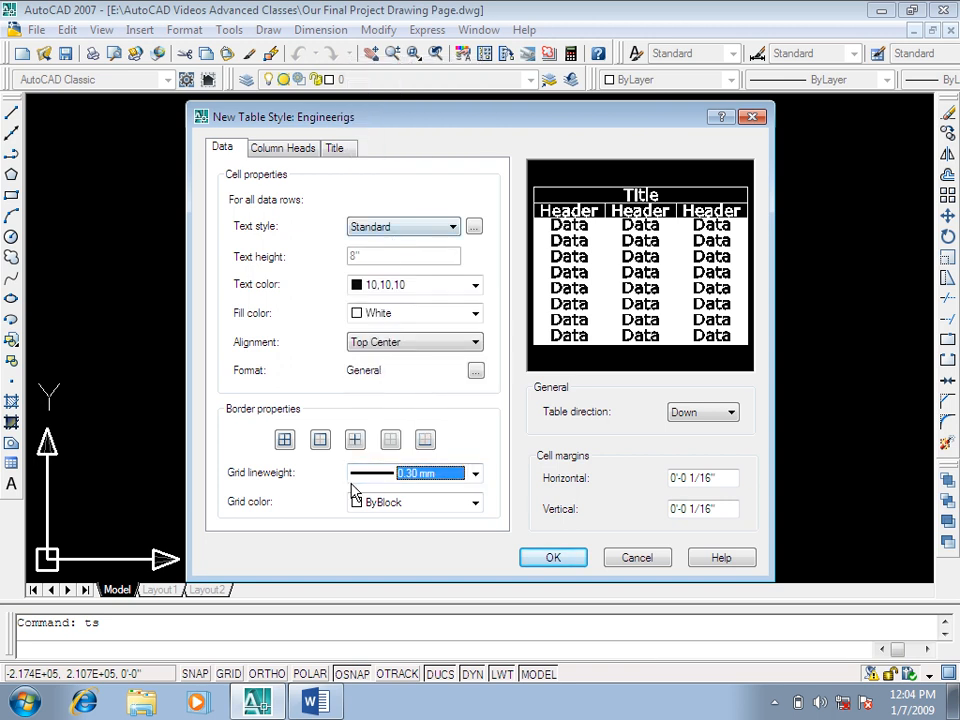
left_click(375, 502)
left_click(368, 536)
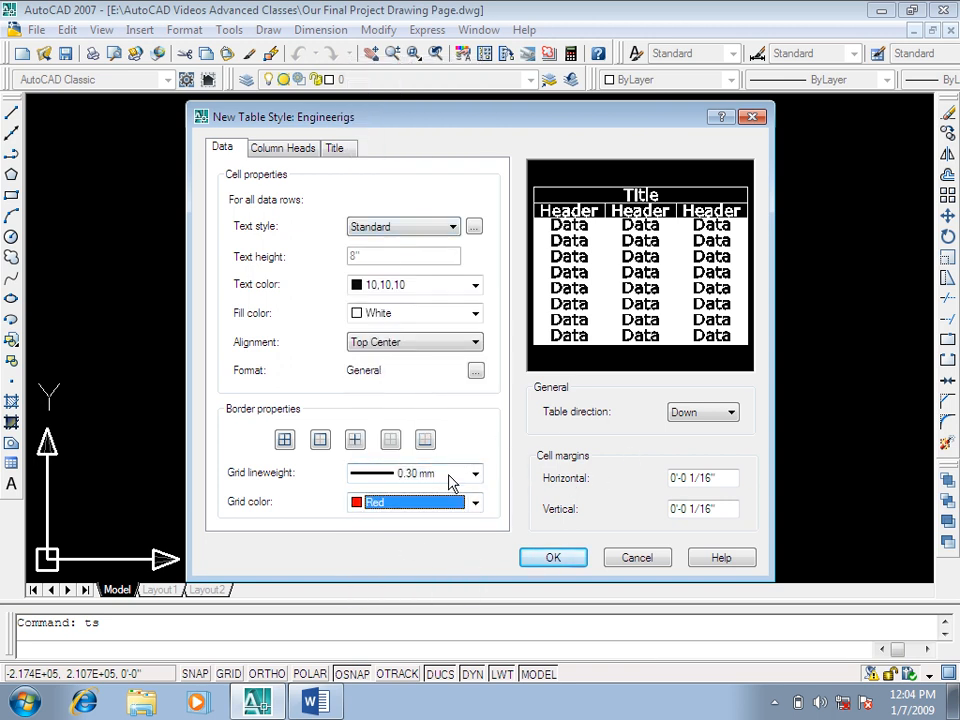
left_click(440, 287)
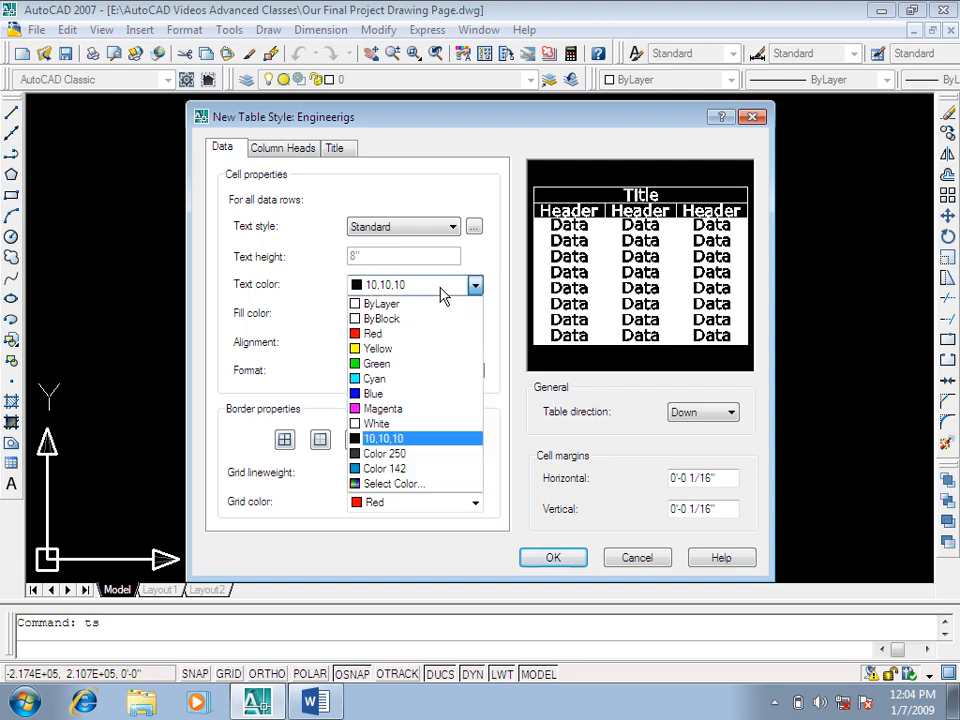
left_click(515, 418)
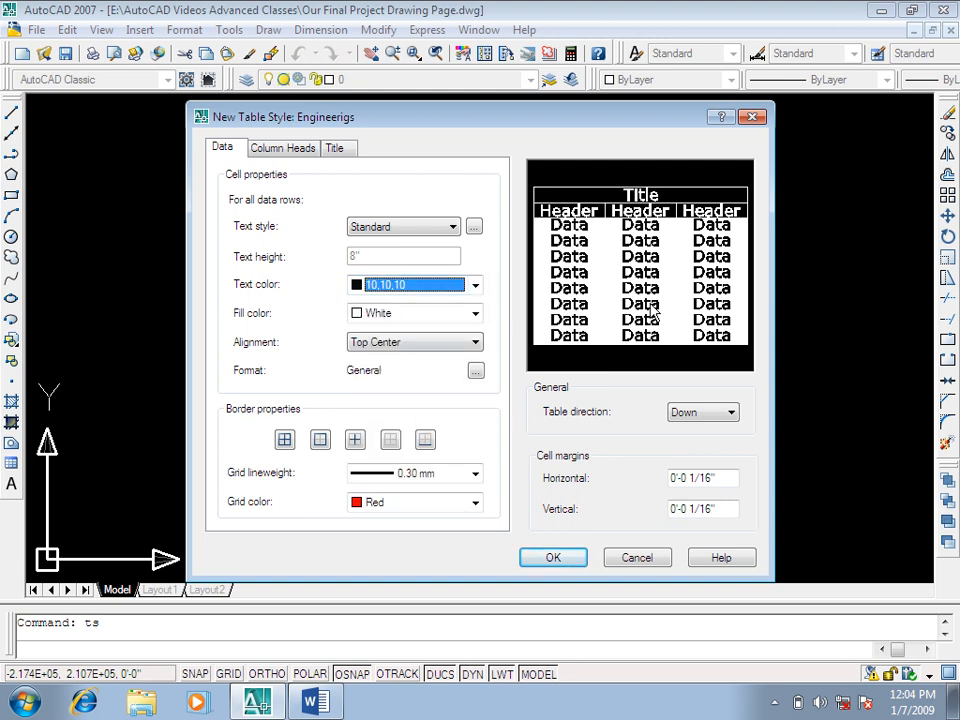
Step: Set the data rows' text color to ByLayer and their fill color to None after trying a Yellow fill
left_click(455, 288)
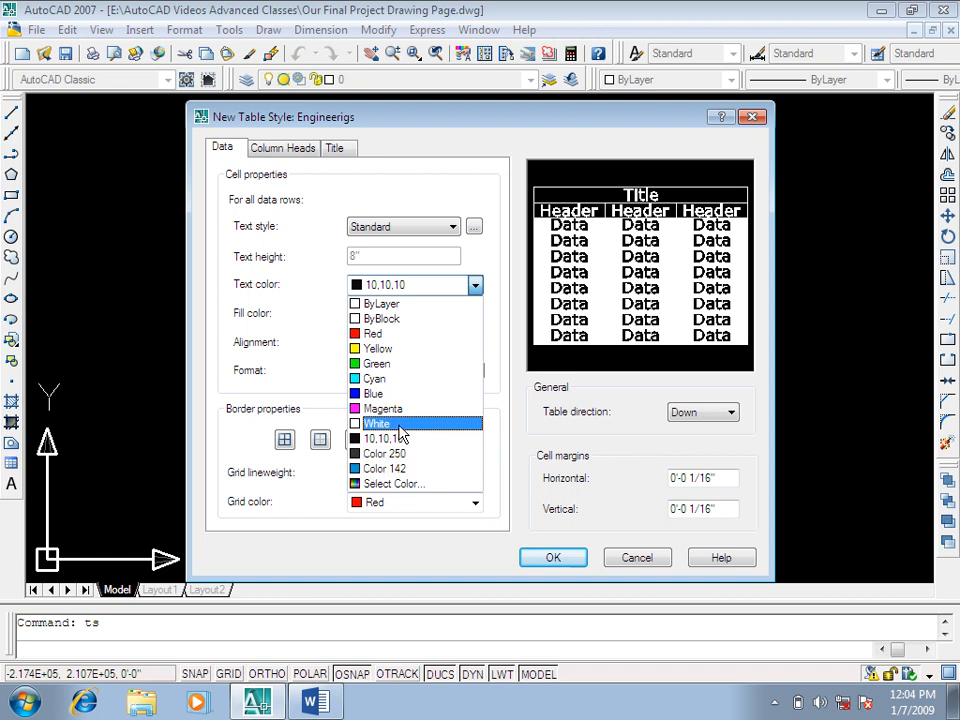
left_click(430, 305)
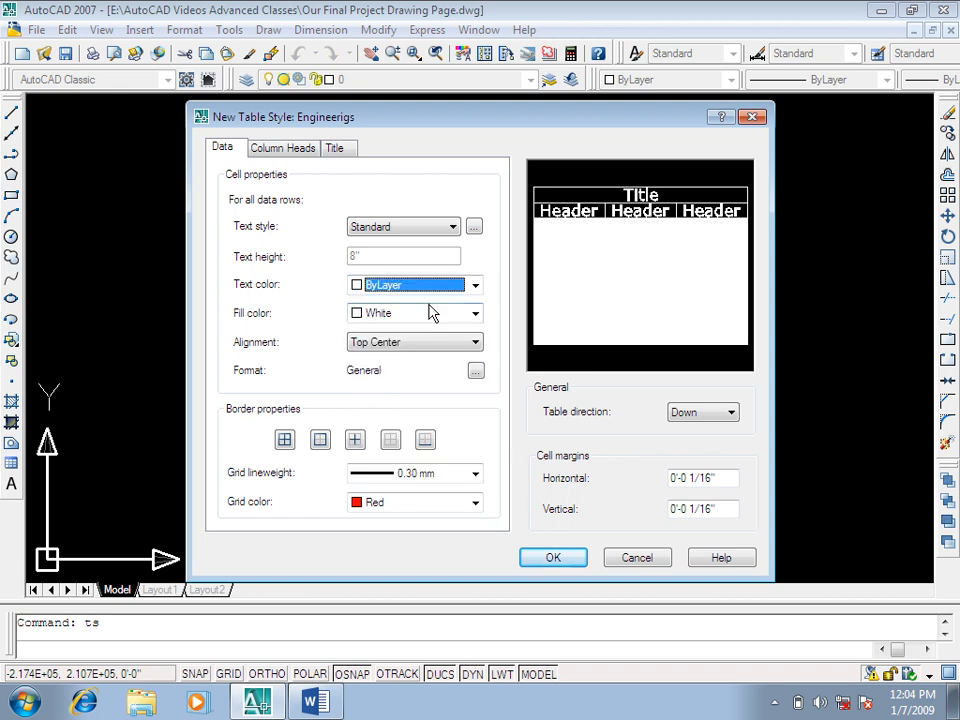
left_click(425, 314)
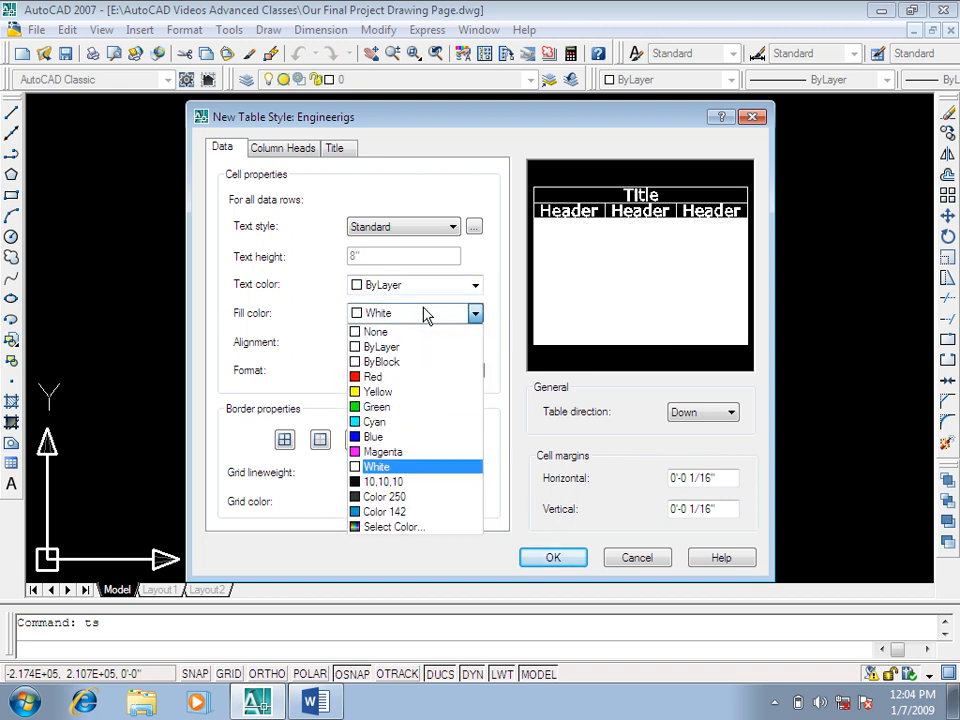
left_click(398, 393)
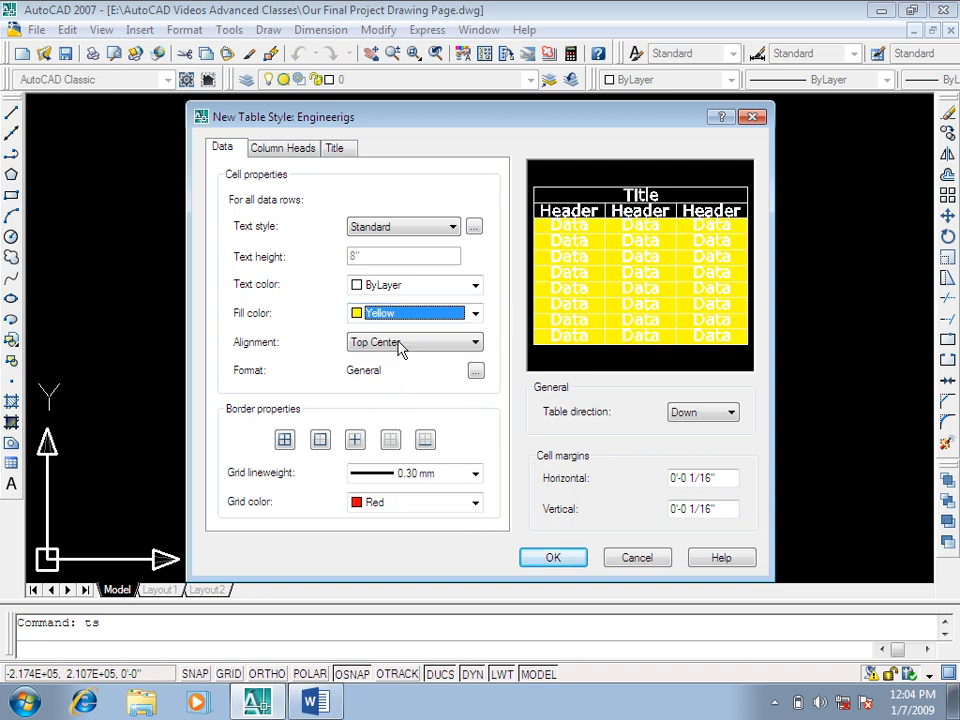
left_click(424, 313)
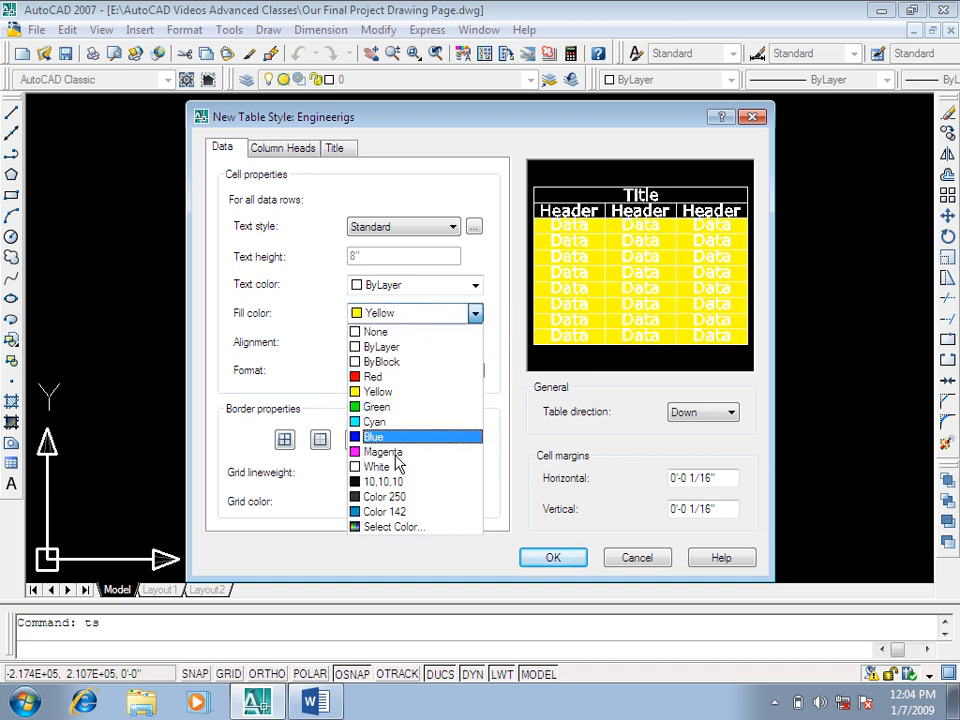
left_click(418, 334)
left_click(421, 288)
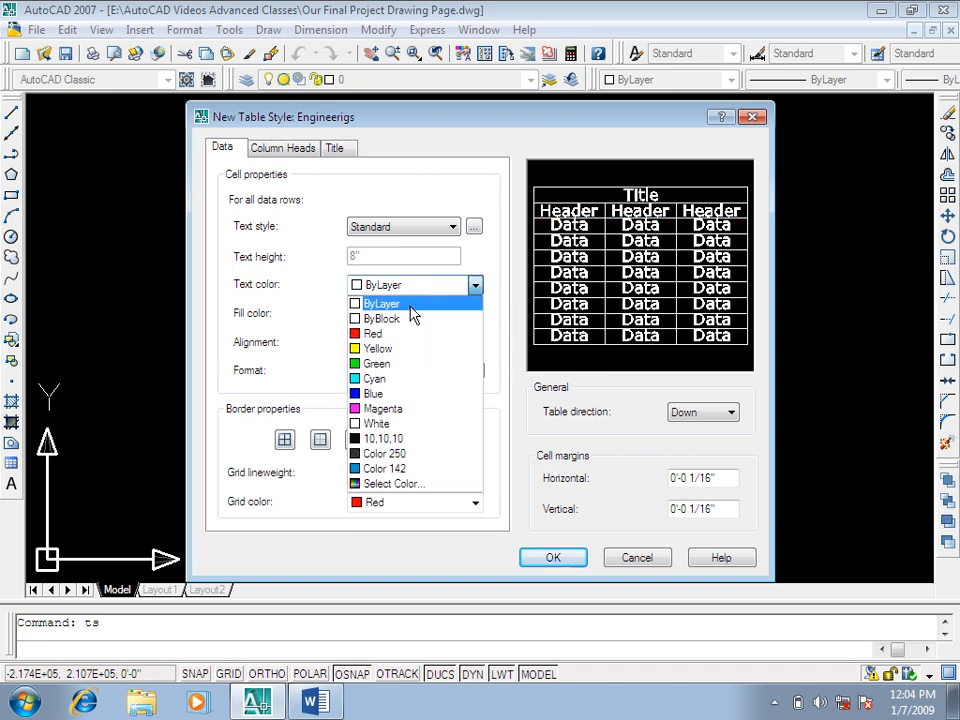
left_click(410, 307)
Step: Try Top Left alignment for the data rows and restore Top Center
left_click(385, 346)
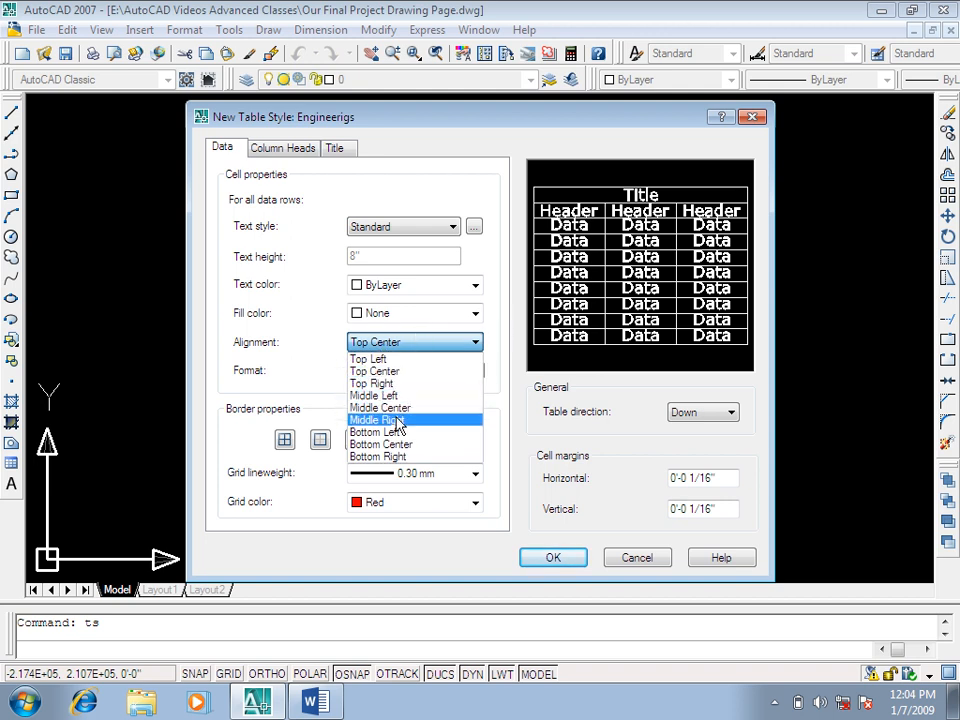
left_click(420, 361)
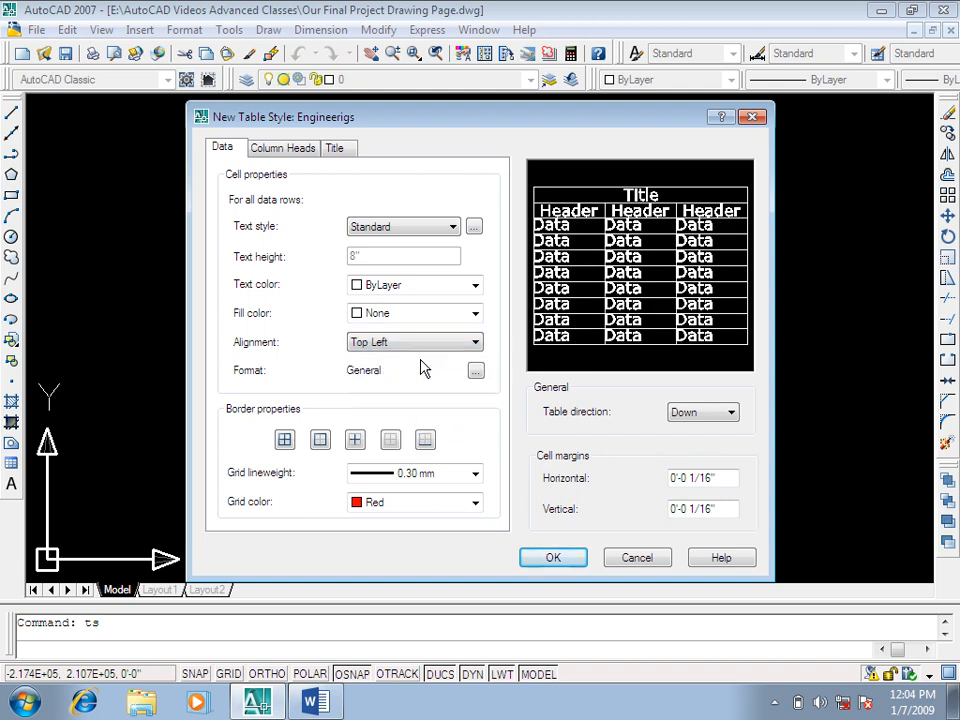
left_click(414, 342)
left_click(418, 371)
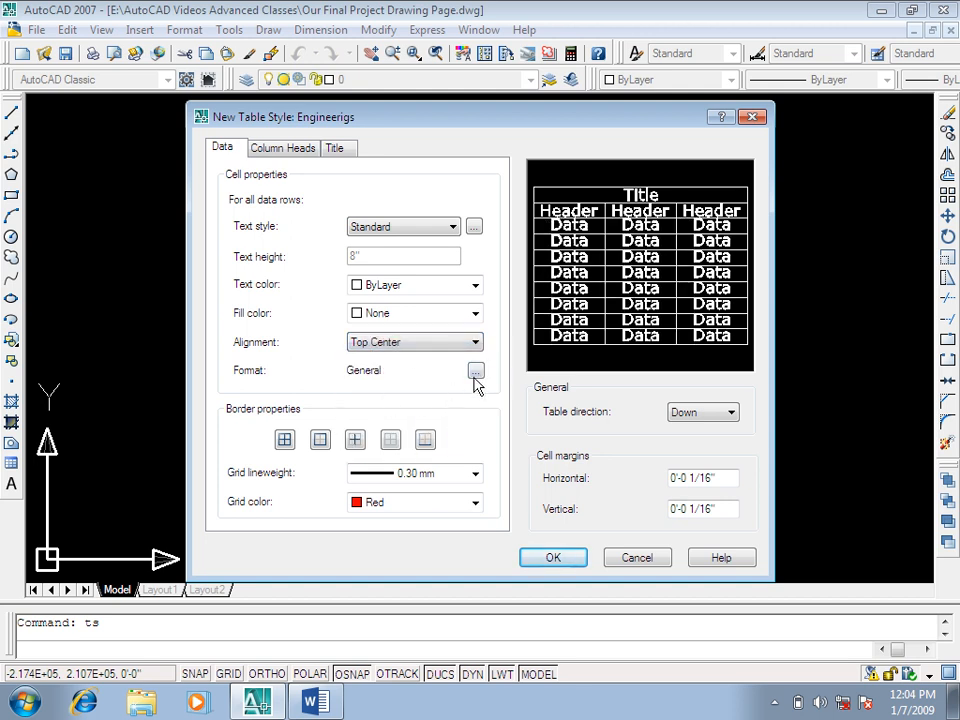
Step: Preview the Angle, Date and Decimal Number data types in the data rows' cell format and keep General
left_click(476, 371)
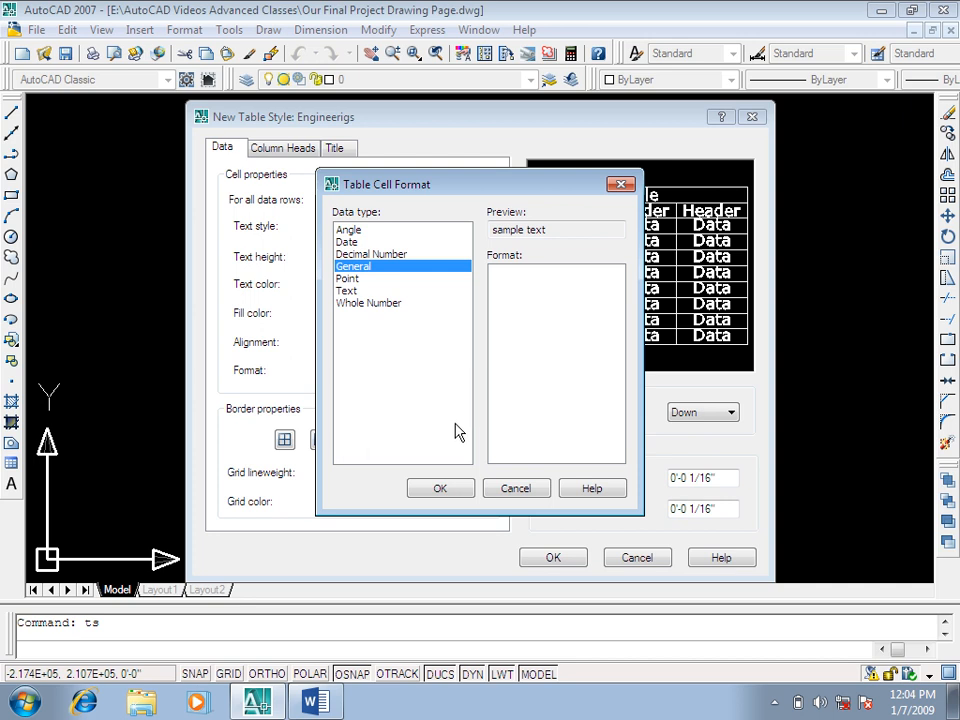
left_click(352, 230)
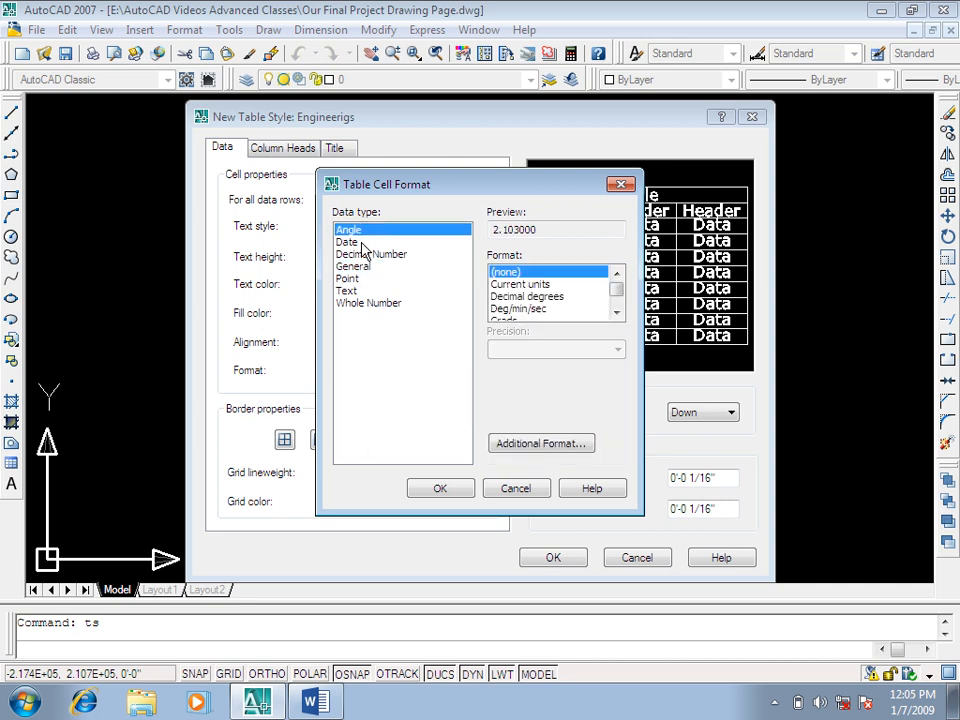
left_click(350, 242)
left_click(364, 255)
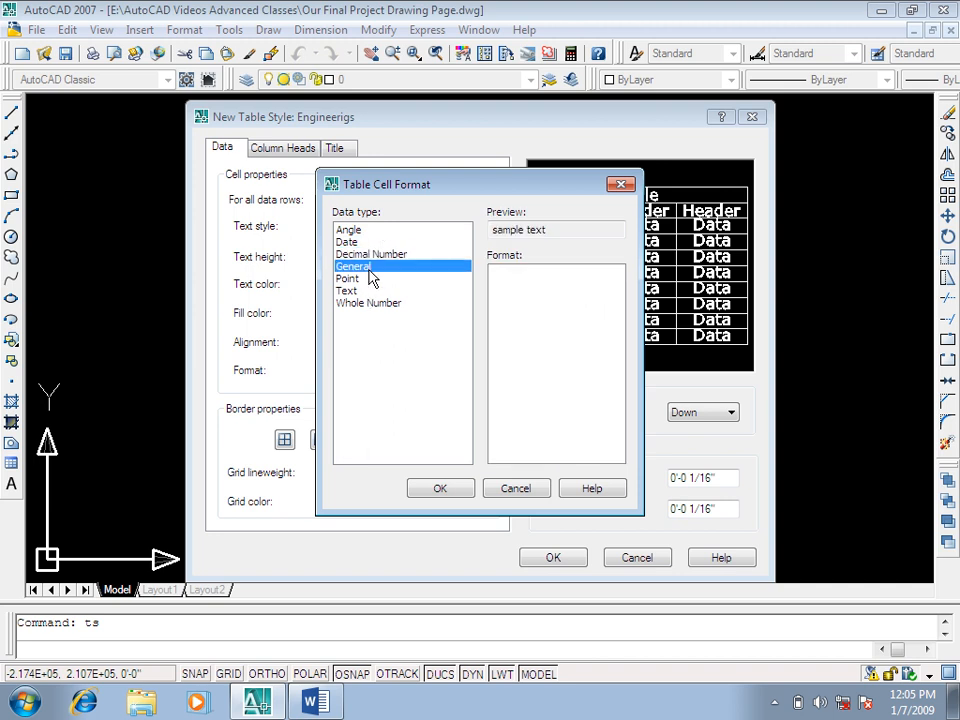
left_click(437, 486)
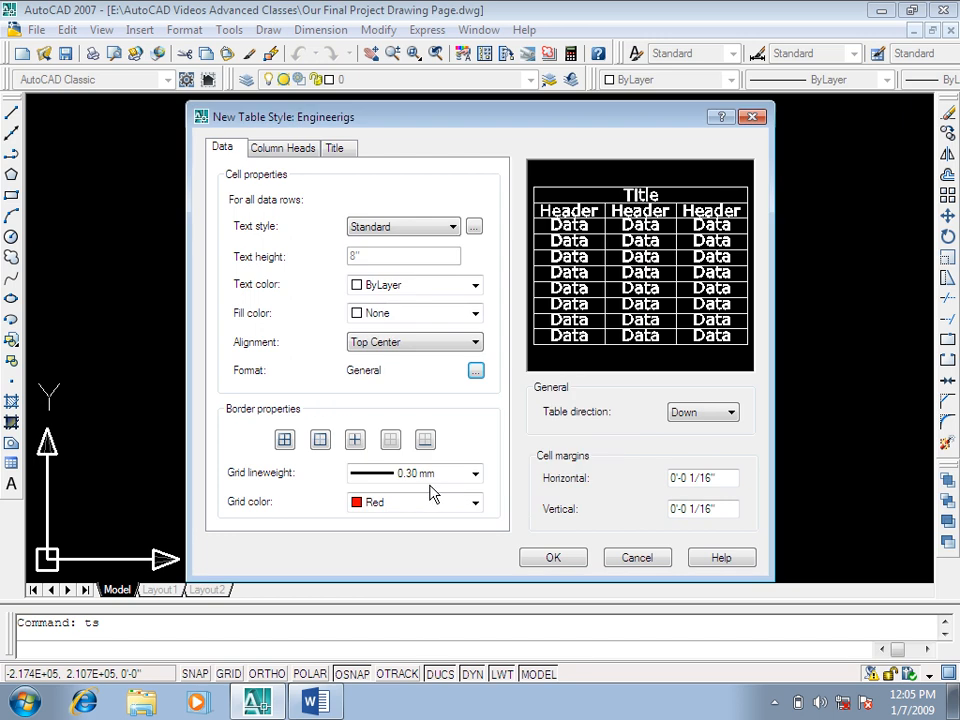
Step: Set the data rows' grid color to index color 120
left_click(362, 502)
scroll(378, 545, "up", 2)
scroll(400, 538, "down", 7)
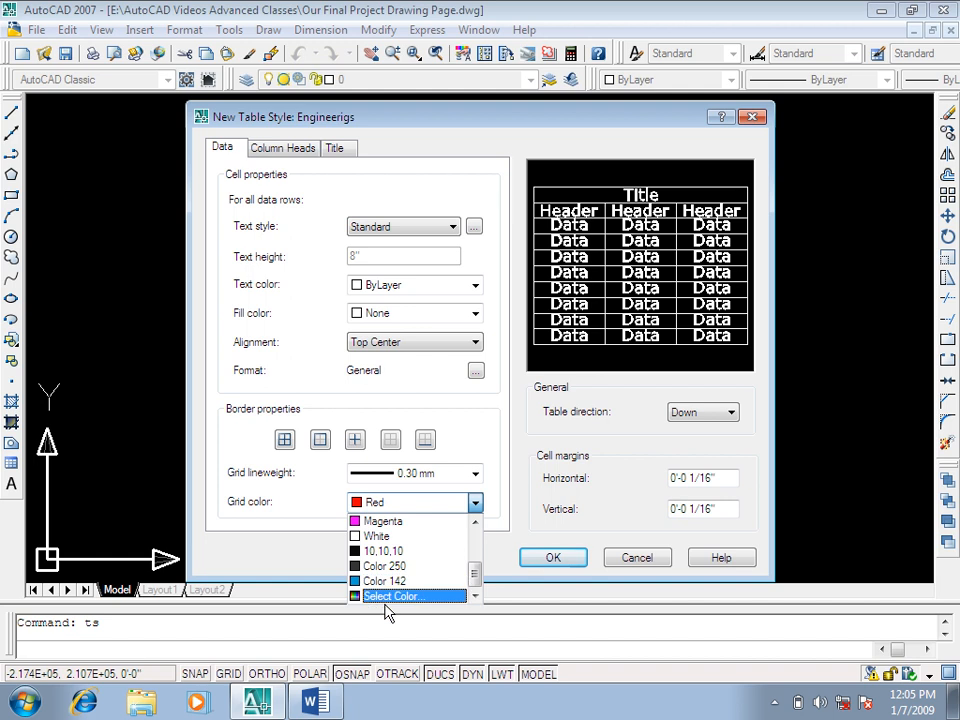
left_click(389, 597)
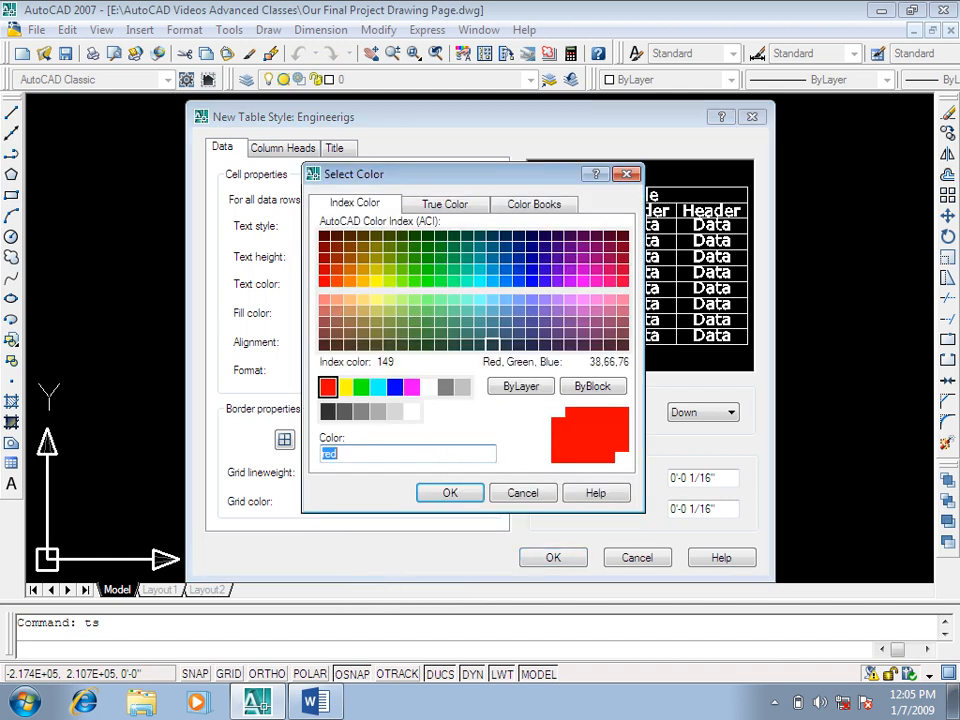
left_click(466, 281)
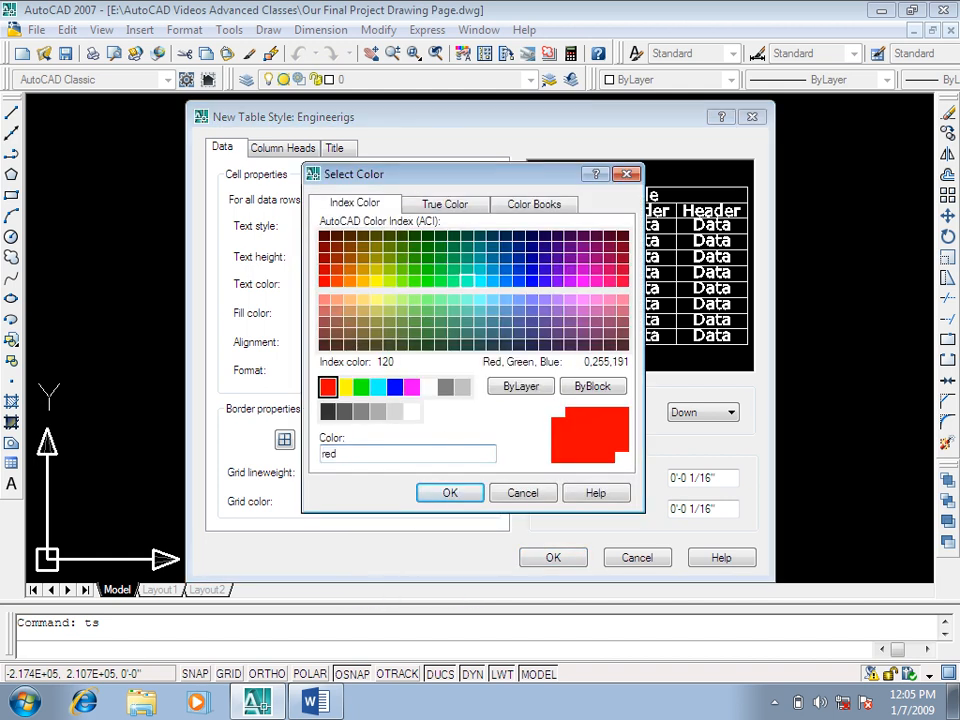
left_click(452, 498)
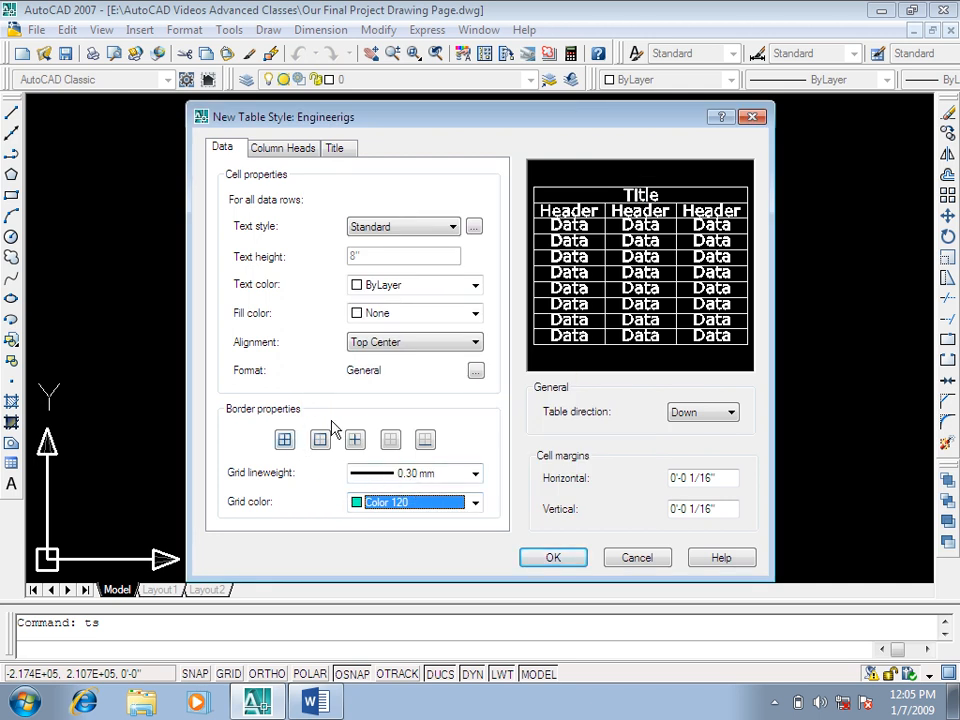
Step: Try different border options for the data rows, including no borders, and apply the grid properties to all borders
left_click(286, 442)
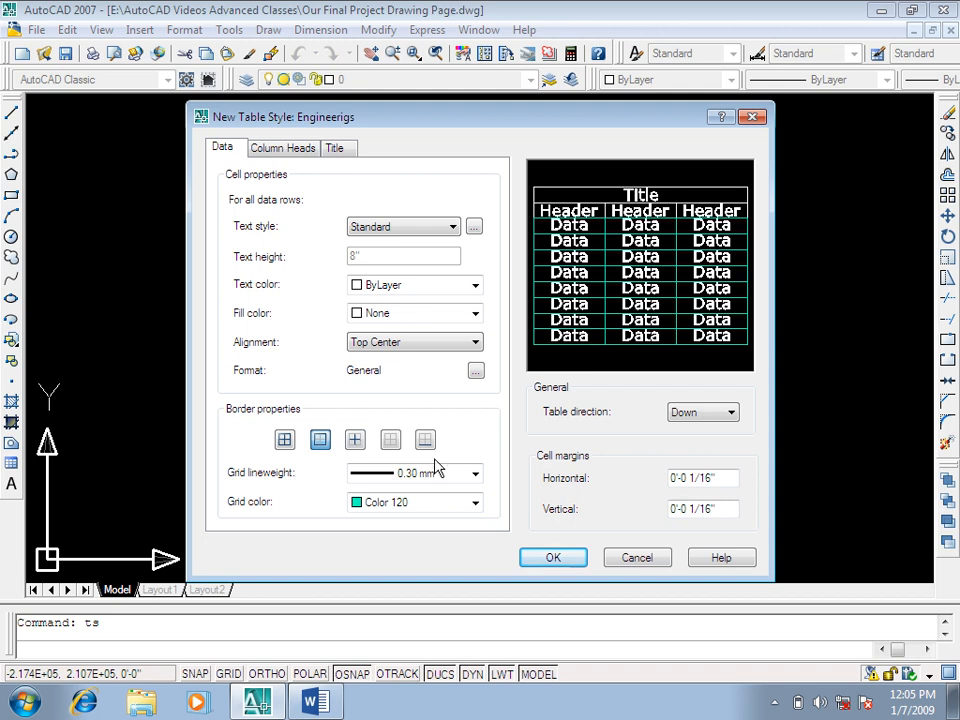
left_click(387, 446)
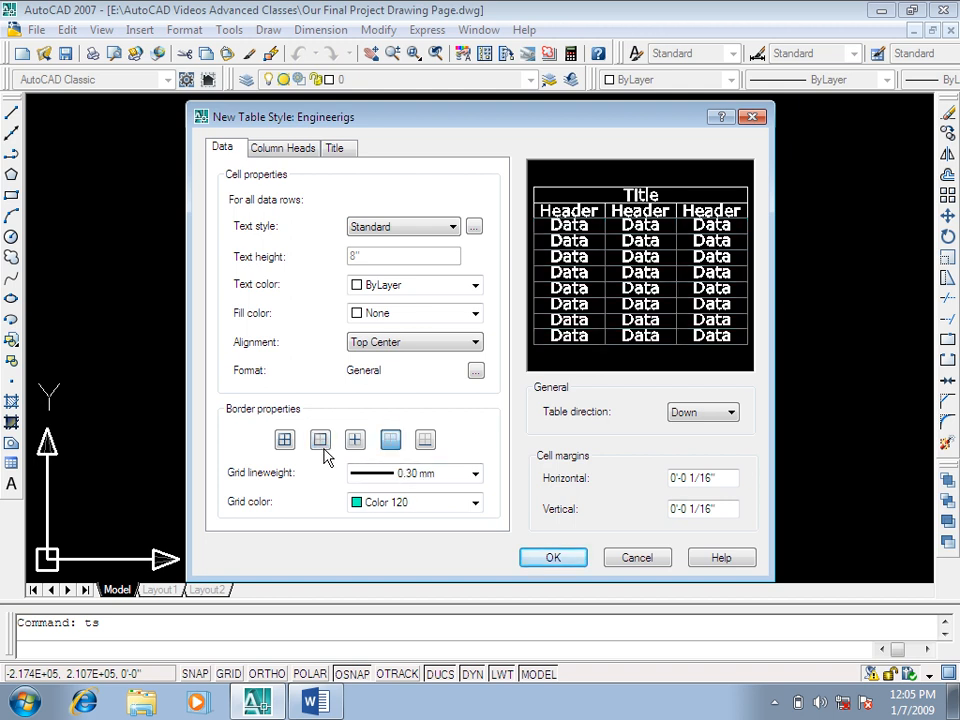
left_click(290, 449)
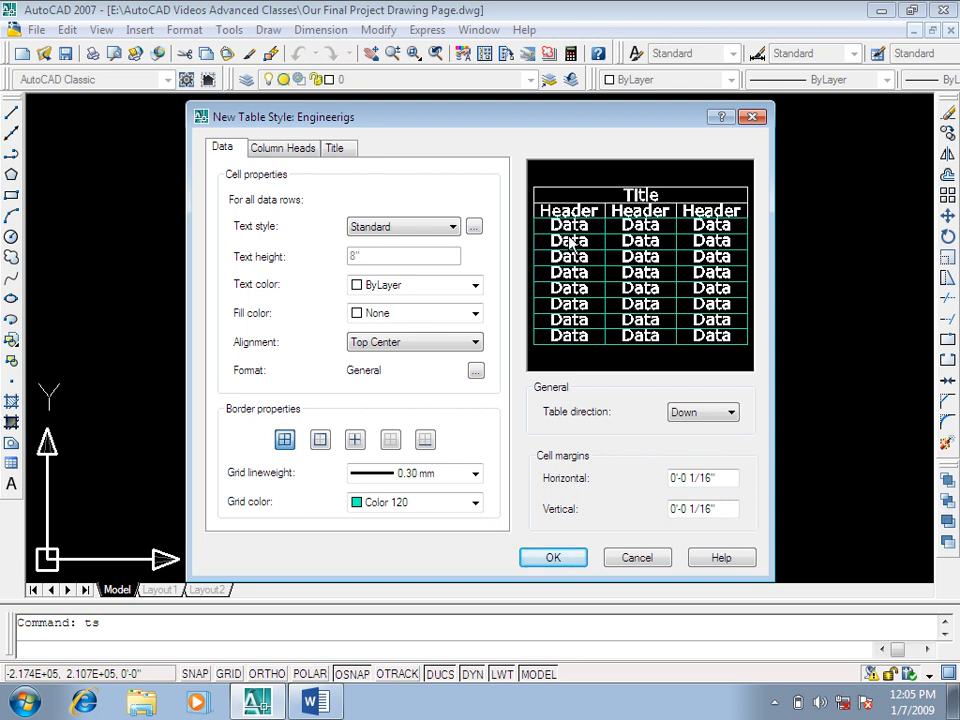
Step: Try the table direction Up and set it back to Down
left_click(680, 413)
left_click(683, 442)
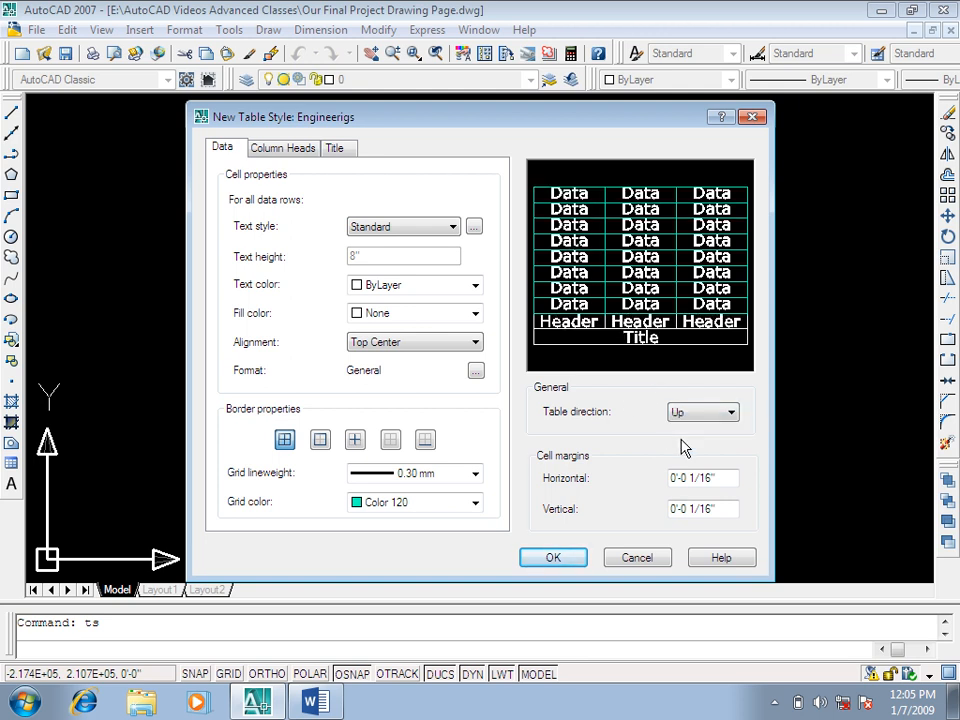
left_click(700, 412)
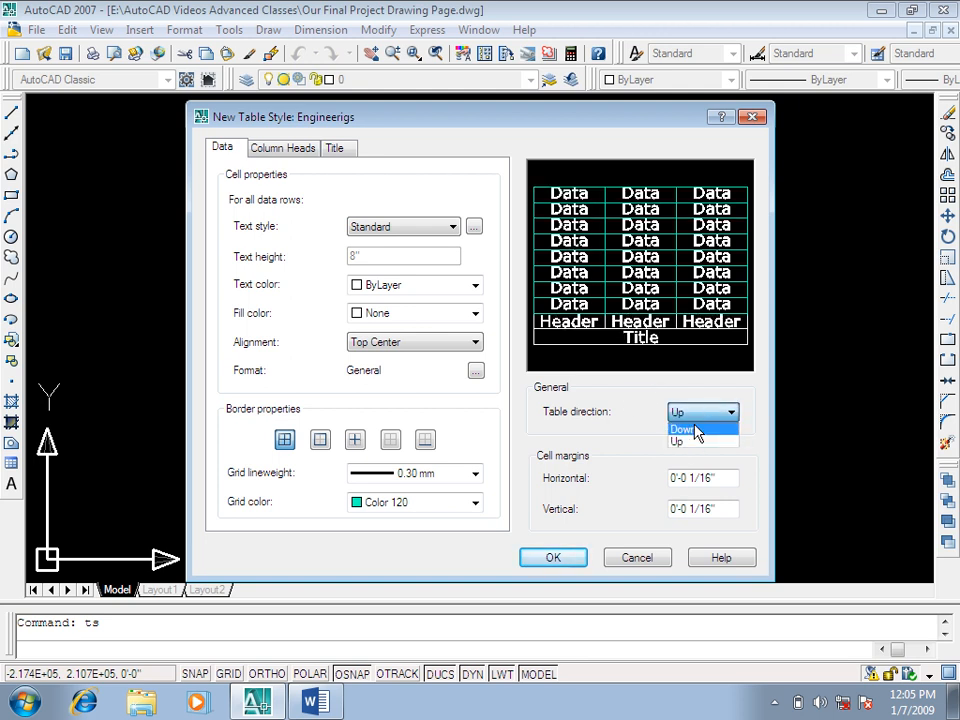
left_click(693, 428)
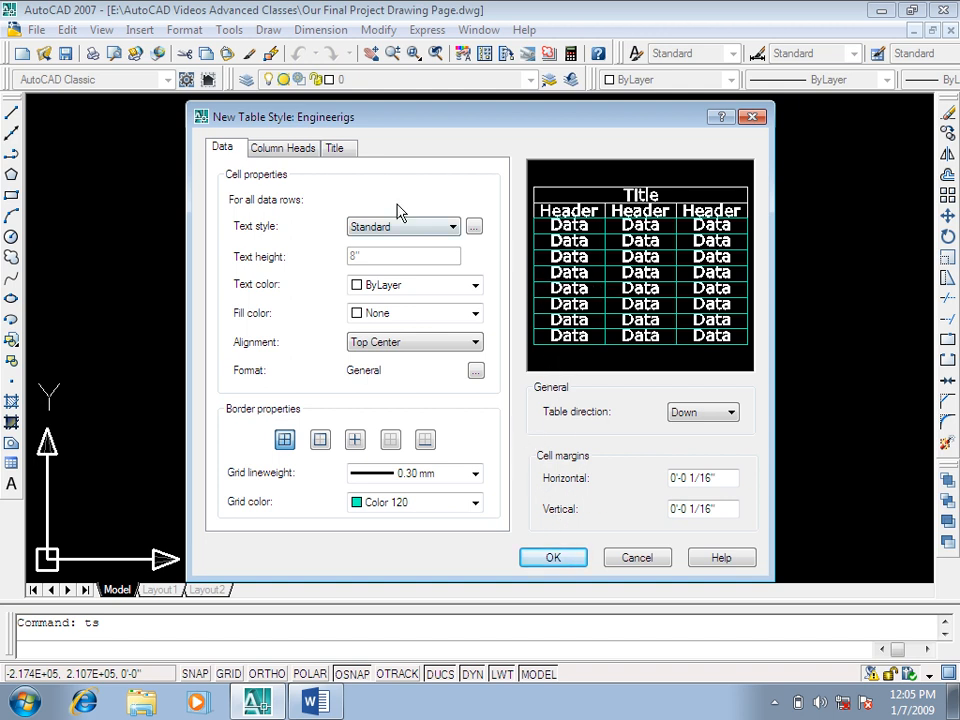
Step: Set the text color of the column heads to Red
left_click(296, 151)
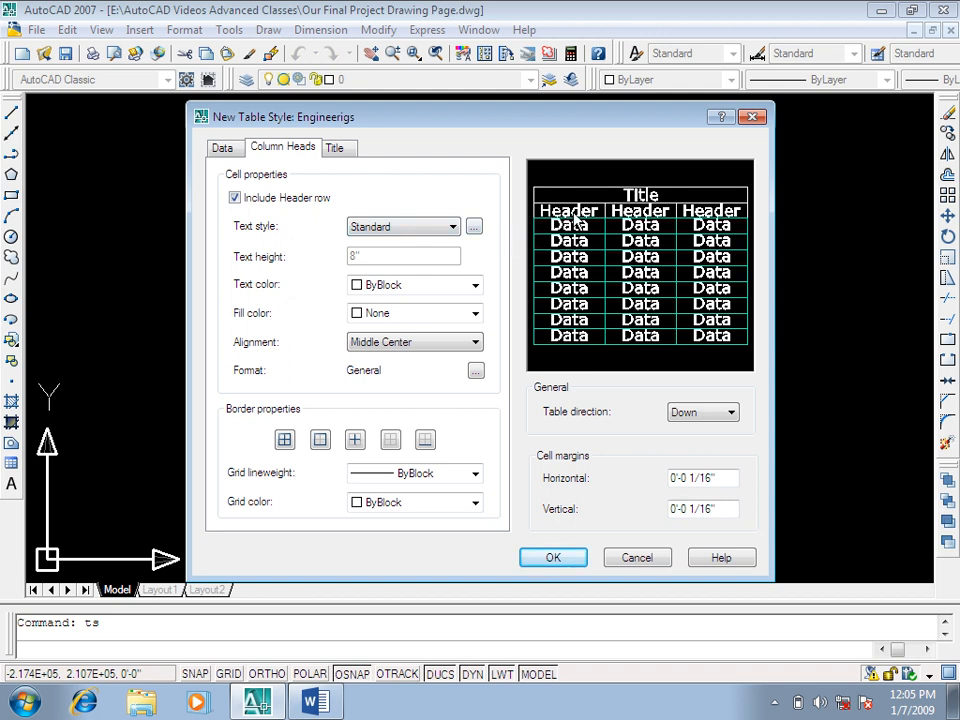
left_click(425, 285)
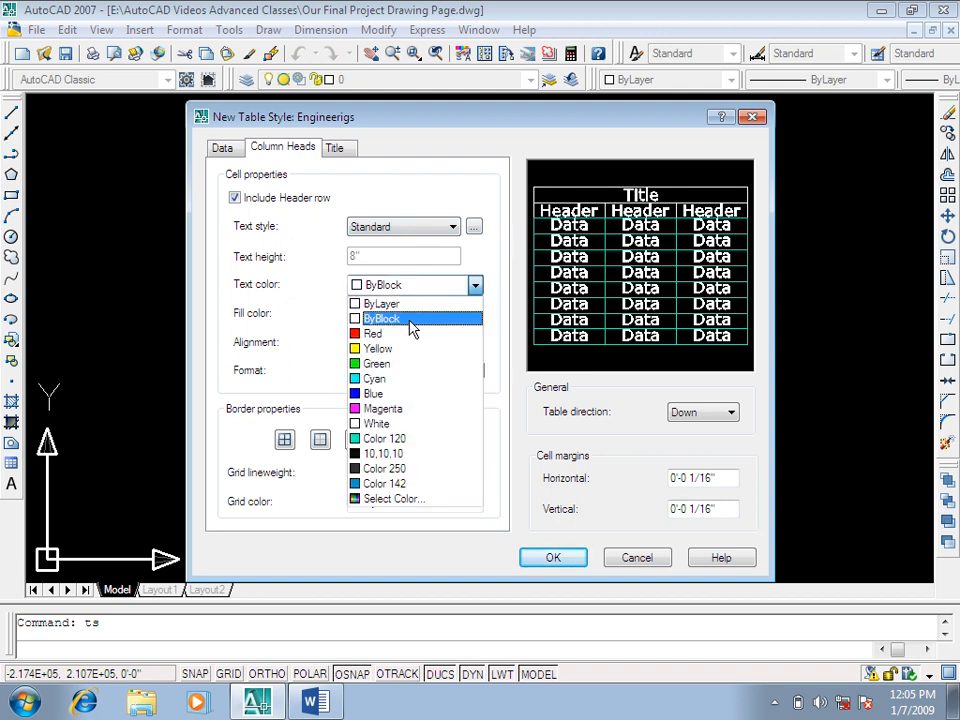
left_click(408, 334)
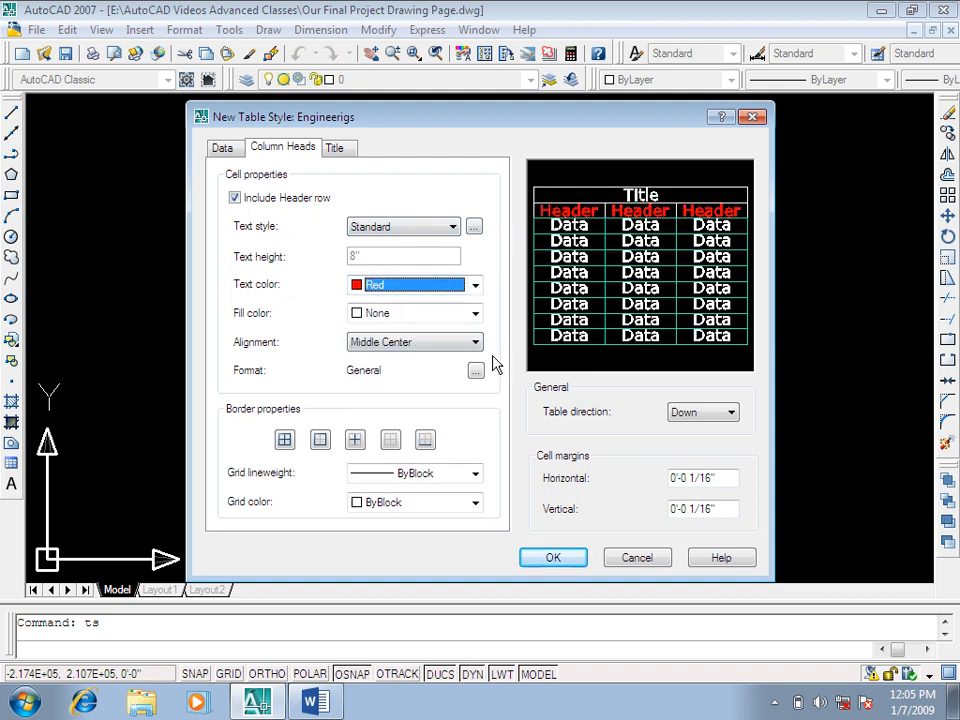
Step: Switch the table direction to Up to compare the header layout, and return it to Down
left_click(700, 413)
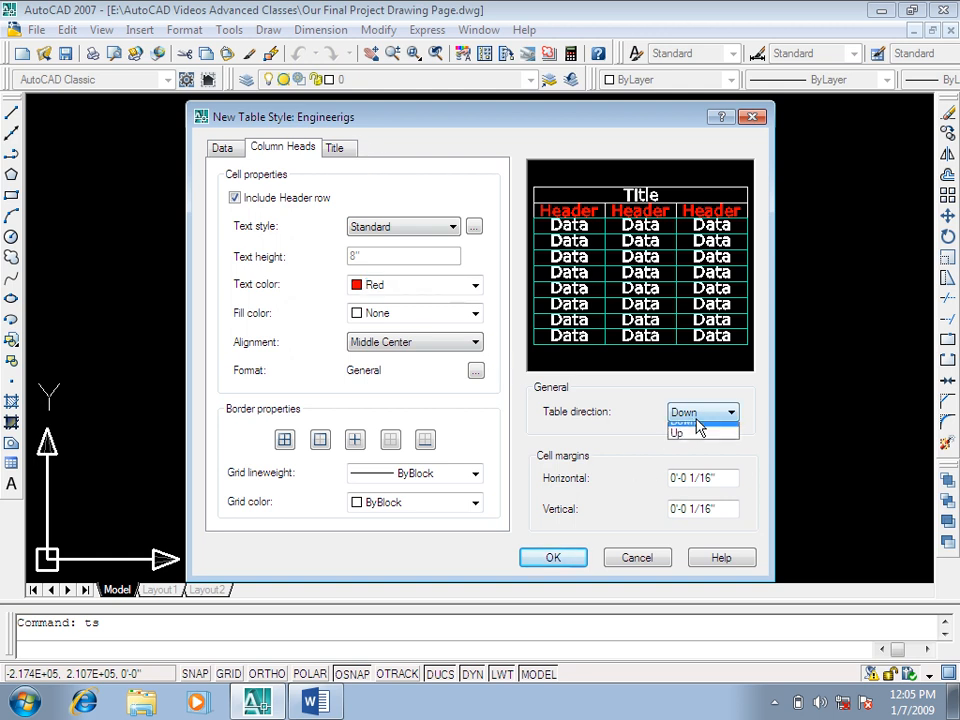
left_click(697, 439)
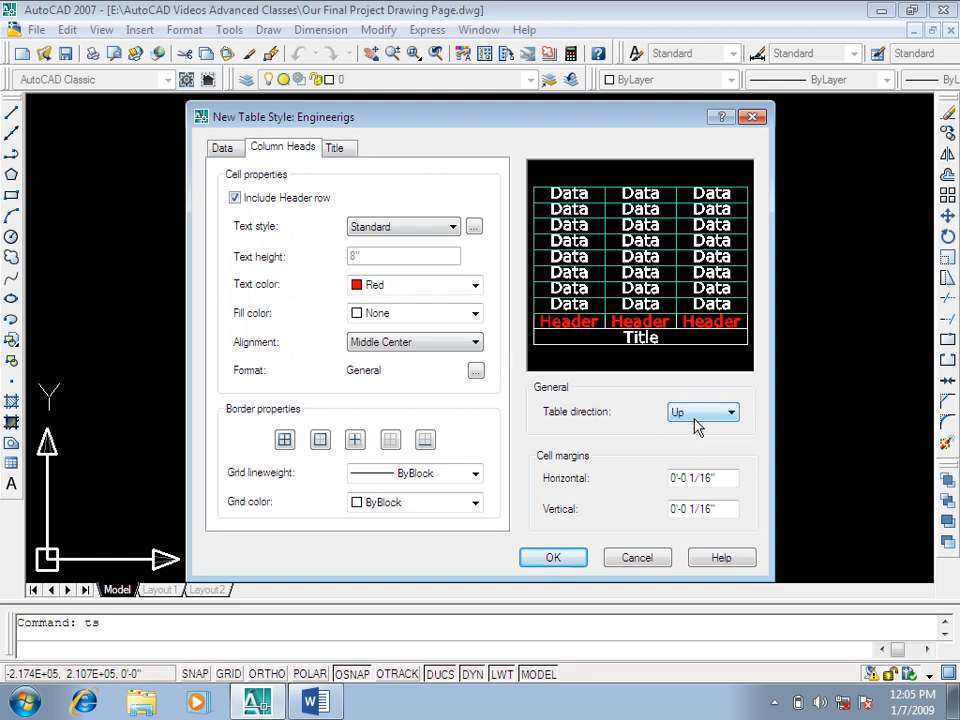
left_click(697, 414)
left_click(697, 427)
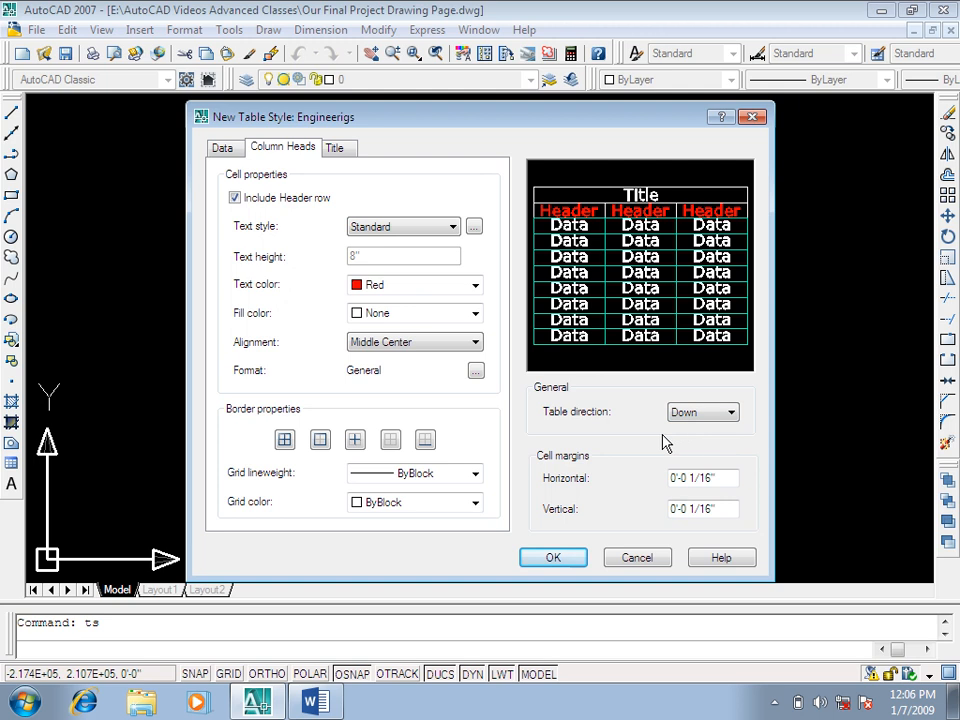
Step: Set the title row's text color to Green and its fill color to index color 81
left_click(334, 148)
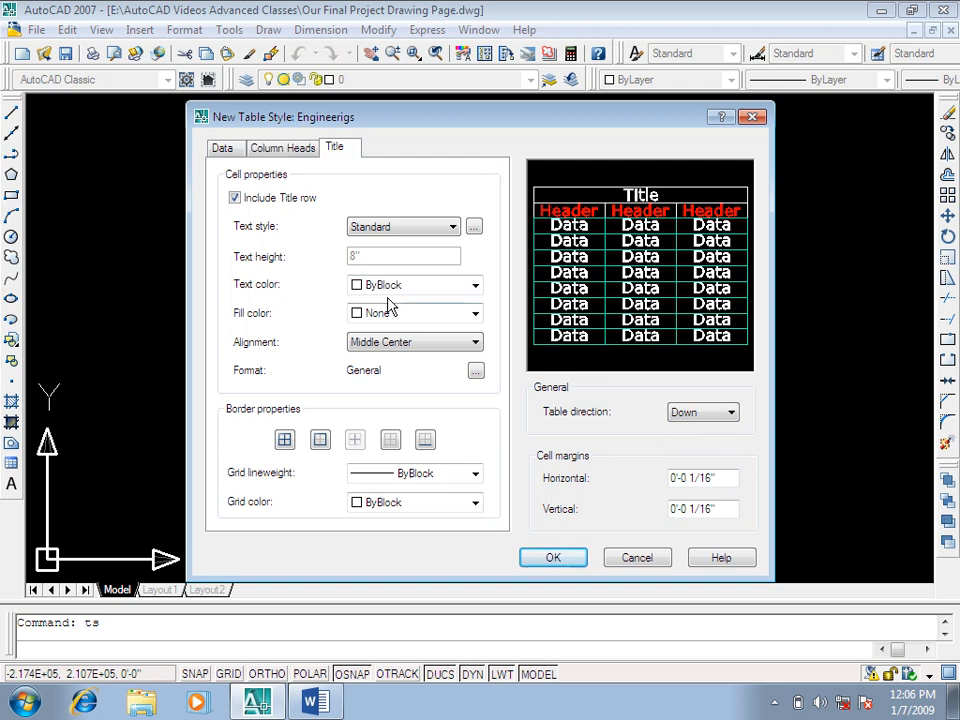
left_click(399, 287)
left_click(390, 364)
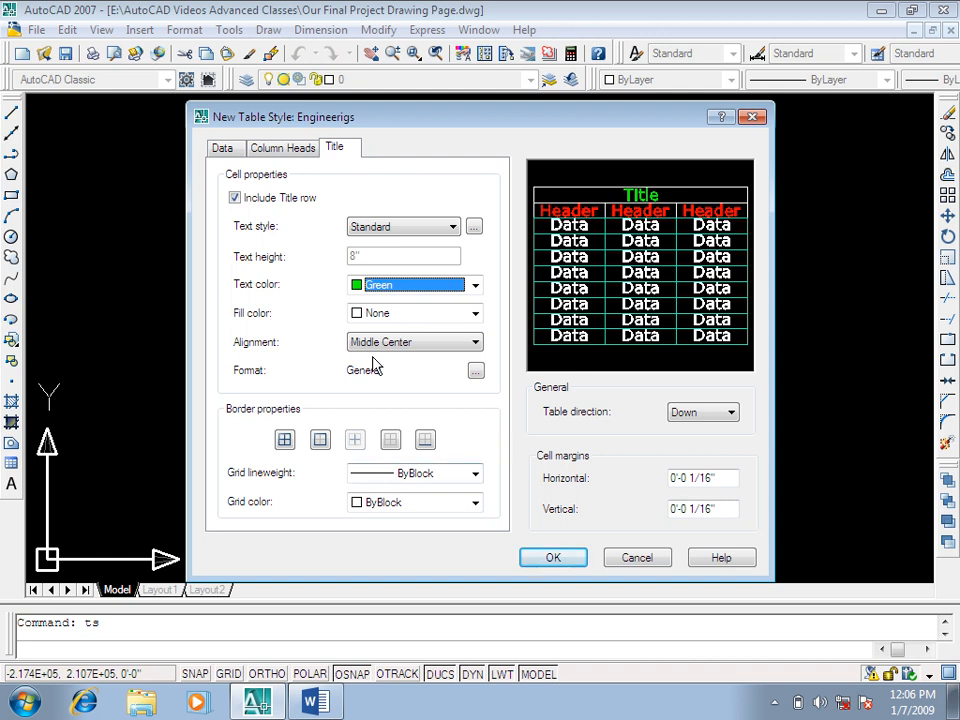
left_click(408, 316)
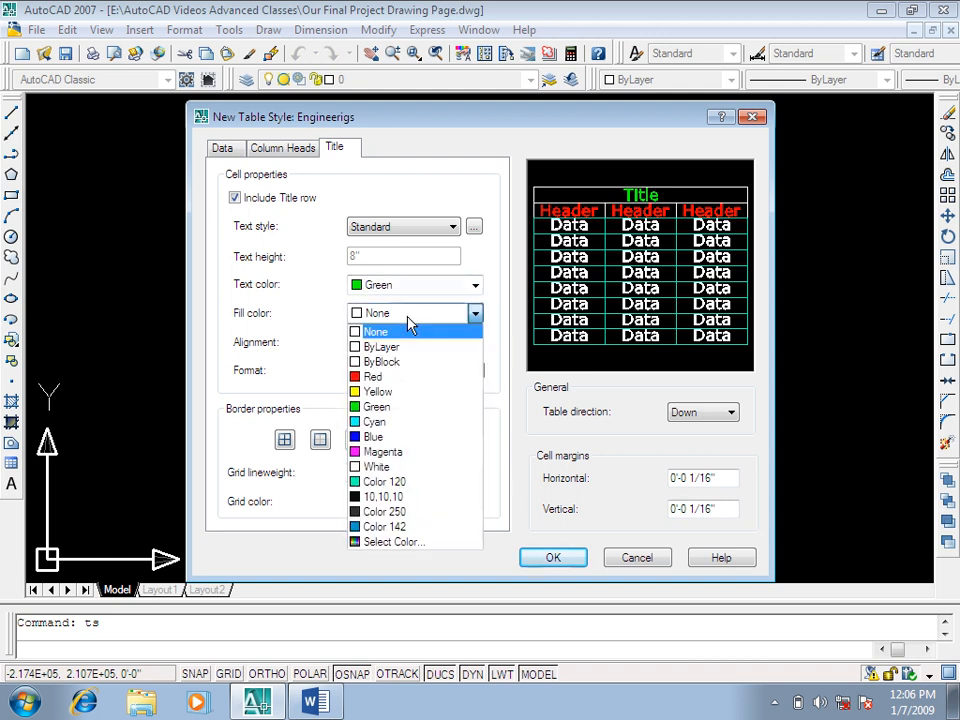
left_click(390, 541)
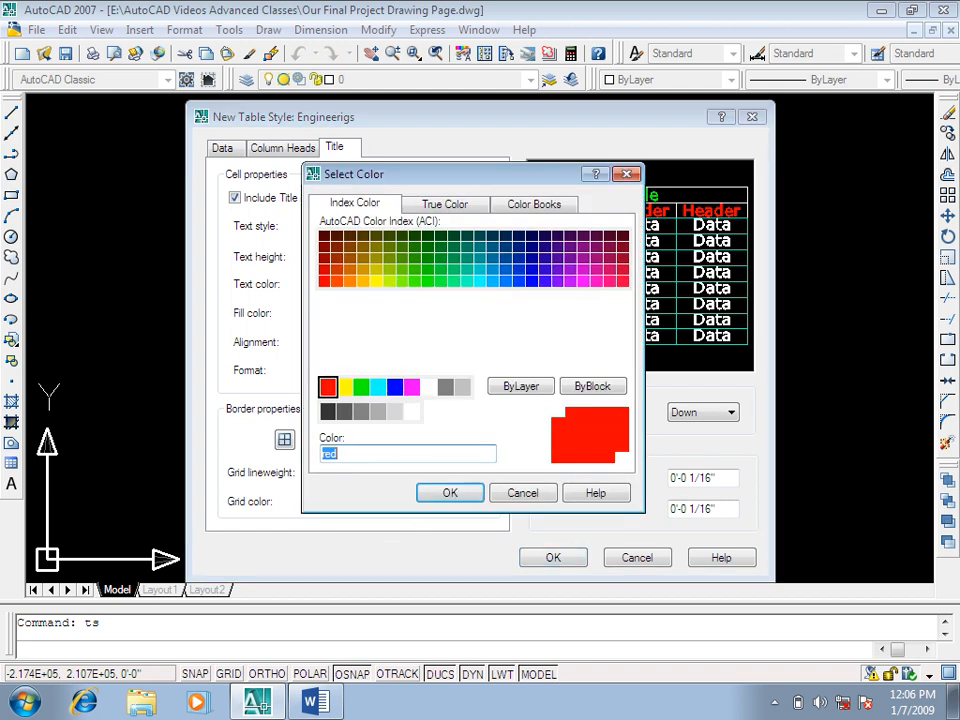
left_click(414, 299)
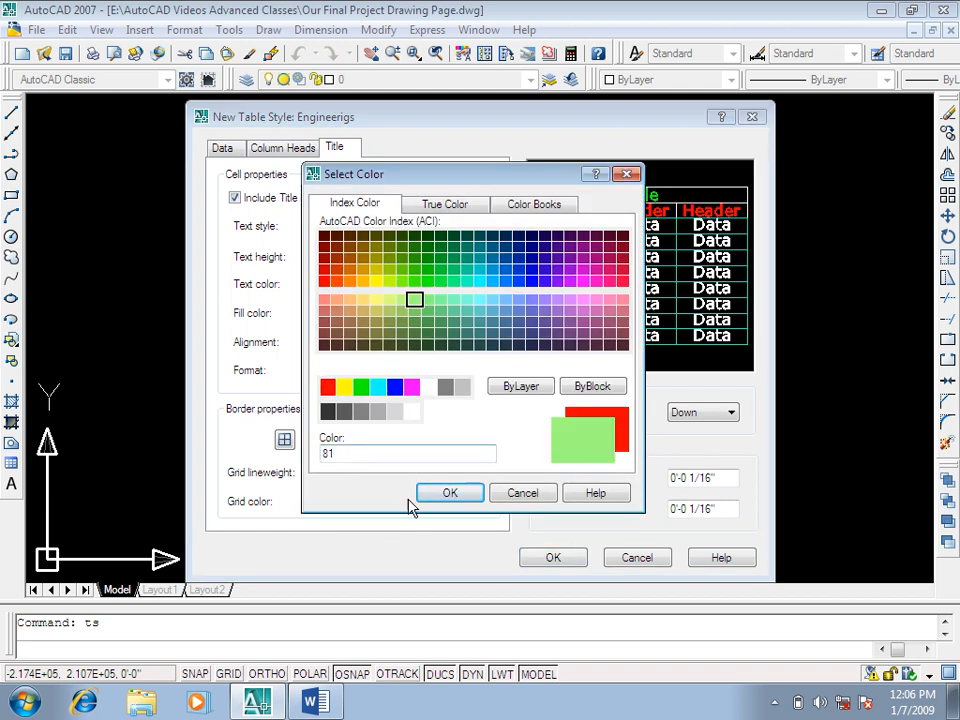
left_click(440, 496)
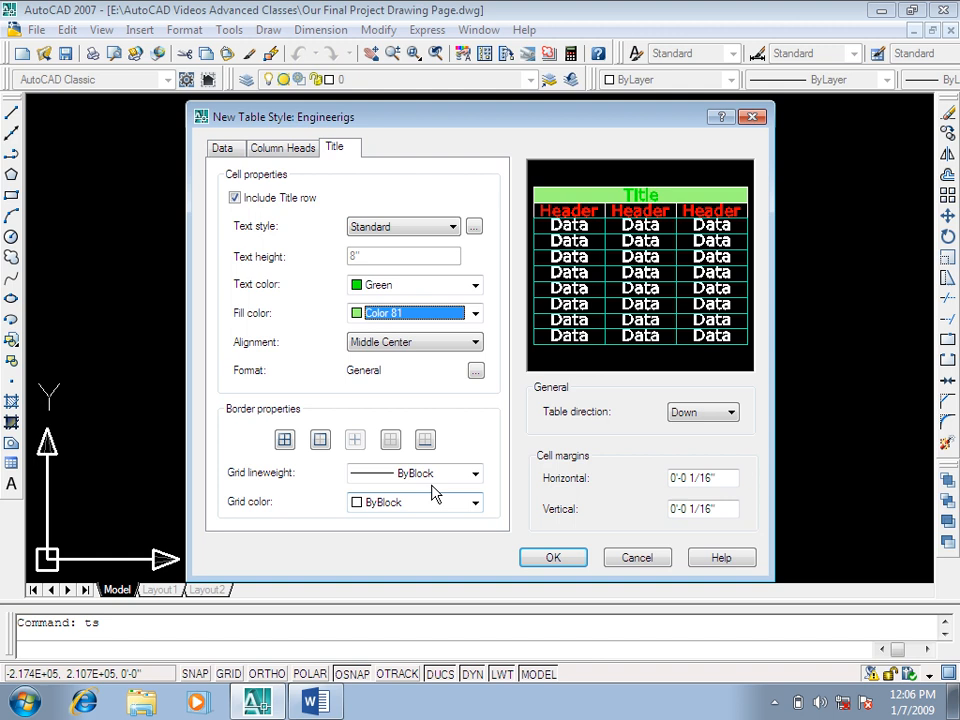
Step: Set the title row's text color to 10,10,10, save the style and make Engineerigs the current table style
left_click(414, 287)
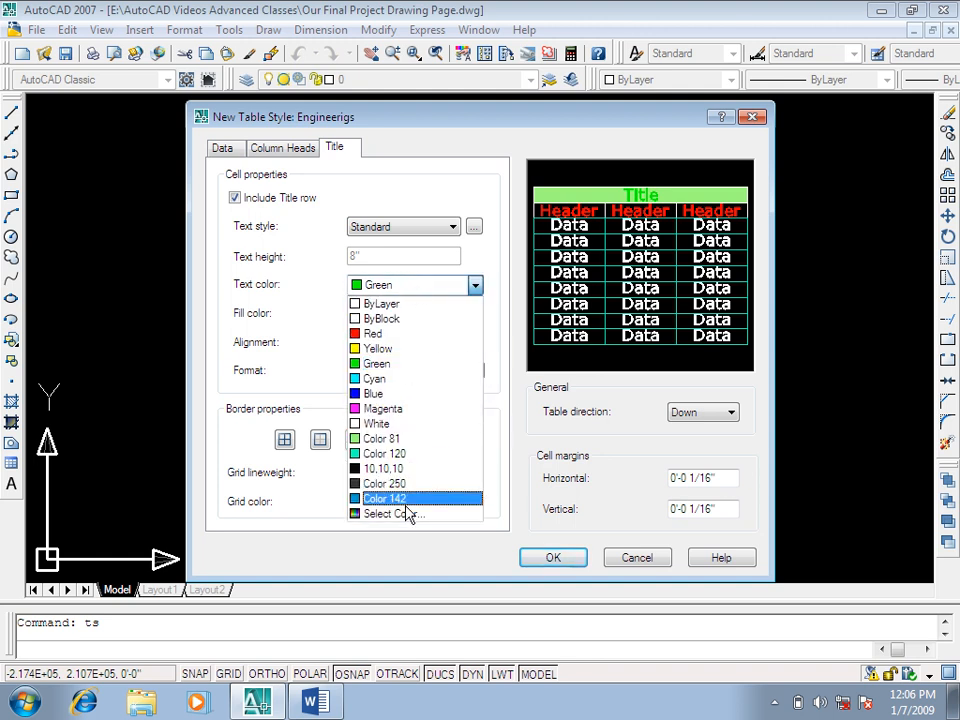
left_click(405, 470)
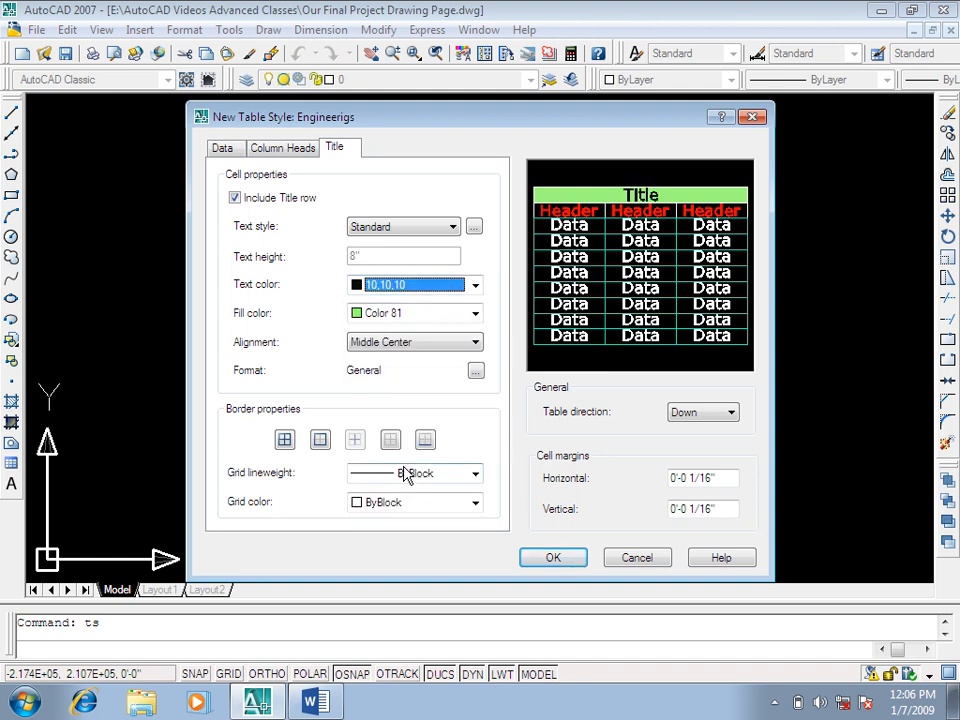
left_click(553, 558)
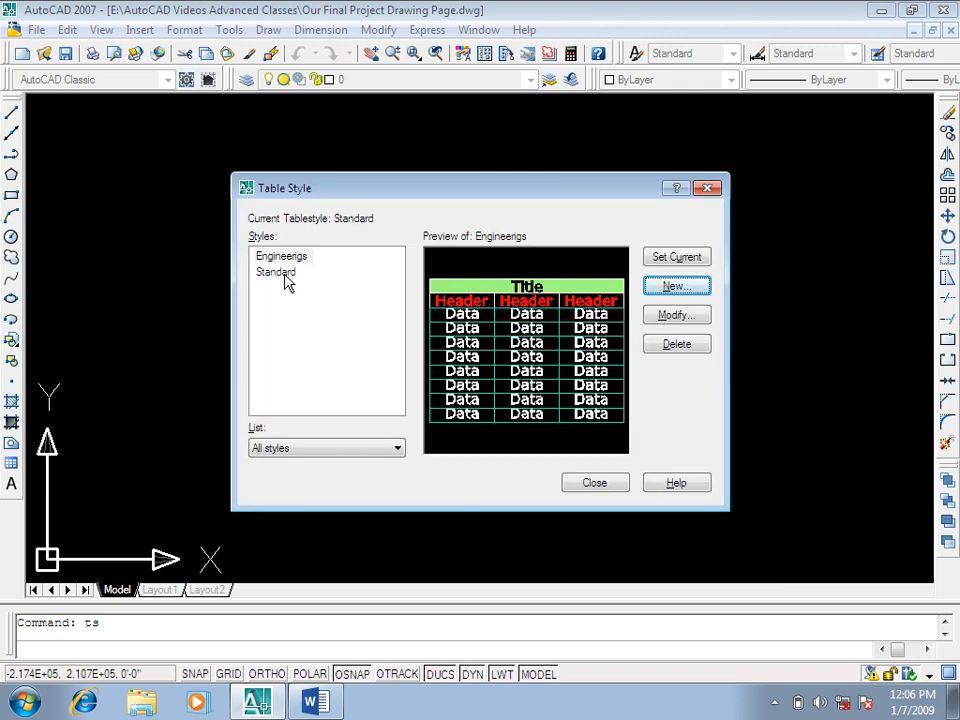
left_click(676, 259)
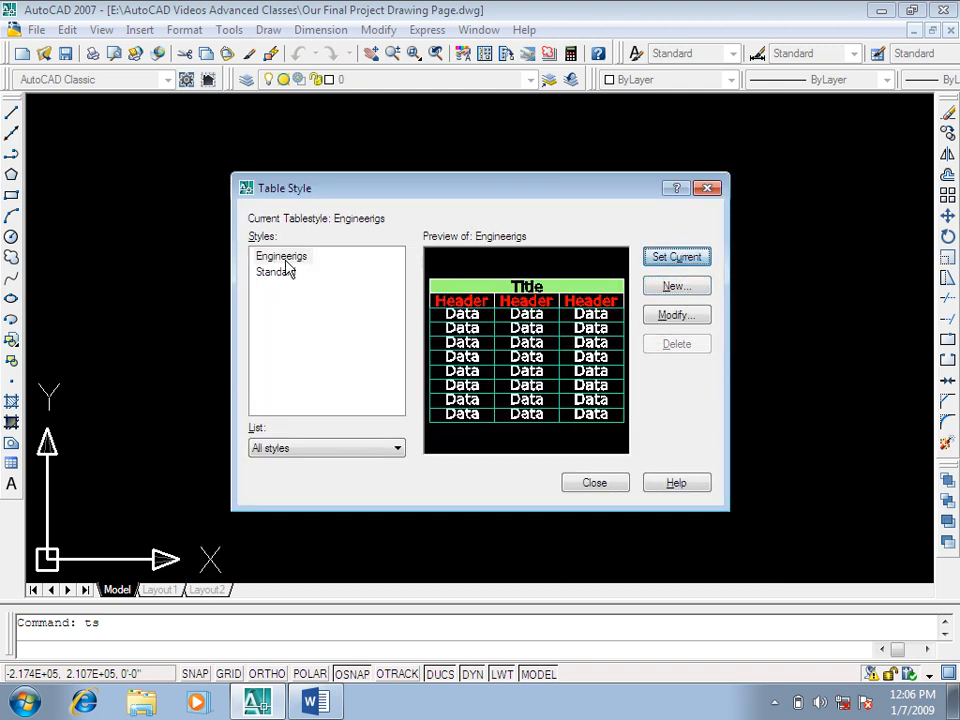
left_click(592, 482)
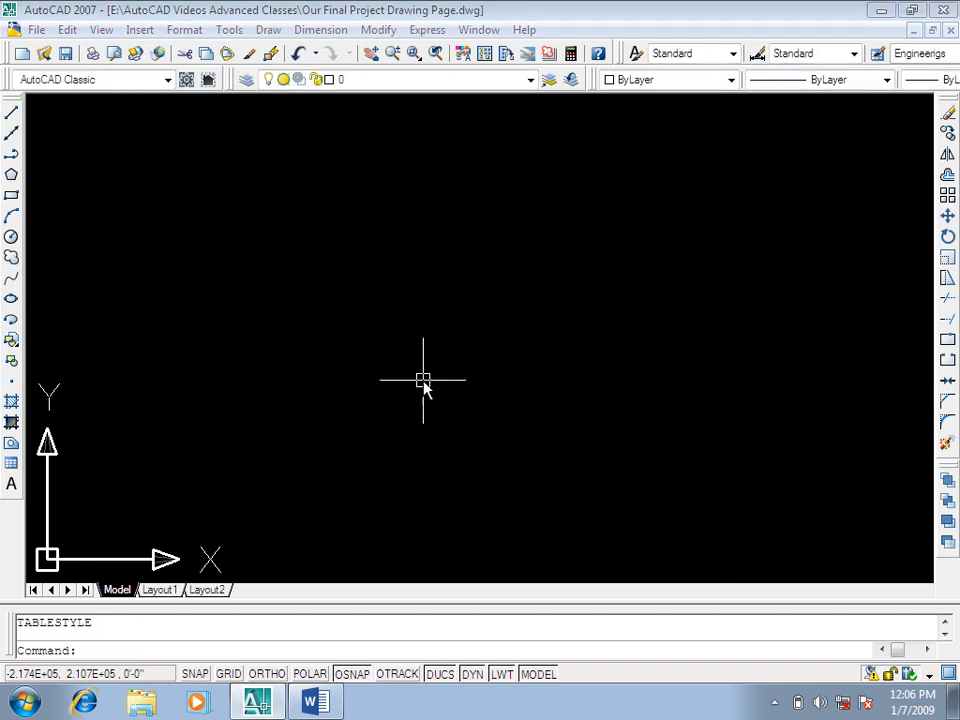
Step: Insert a table by insertion point with 3 columns 10" wide, 5 data rows and a row height of 5 lines
type("tb")
key("Return")
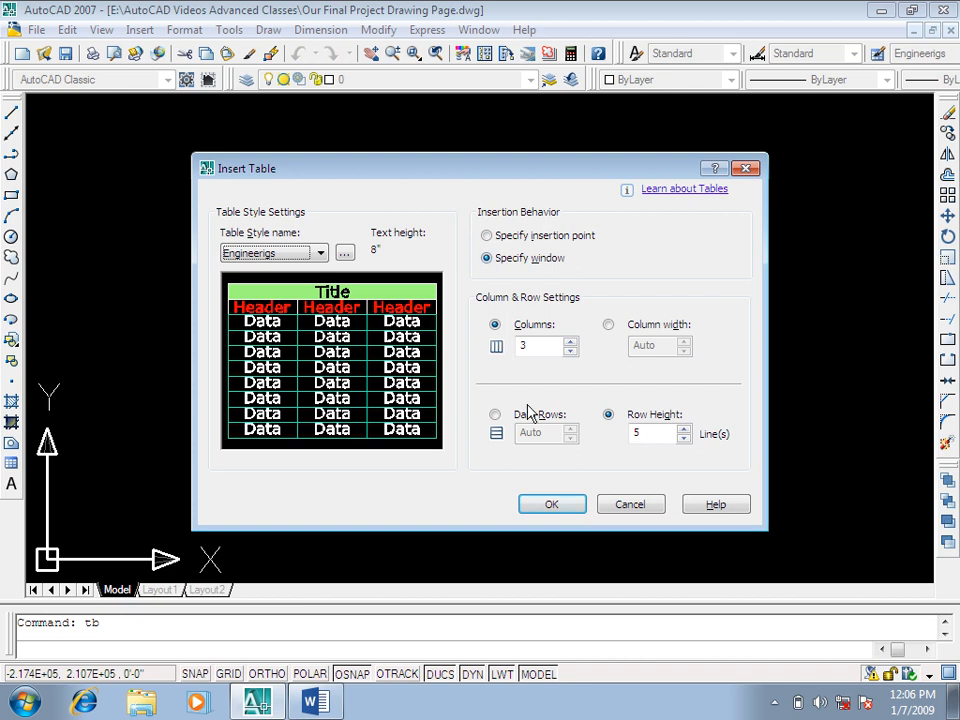
left_click(515, 238)
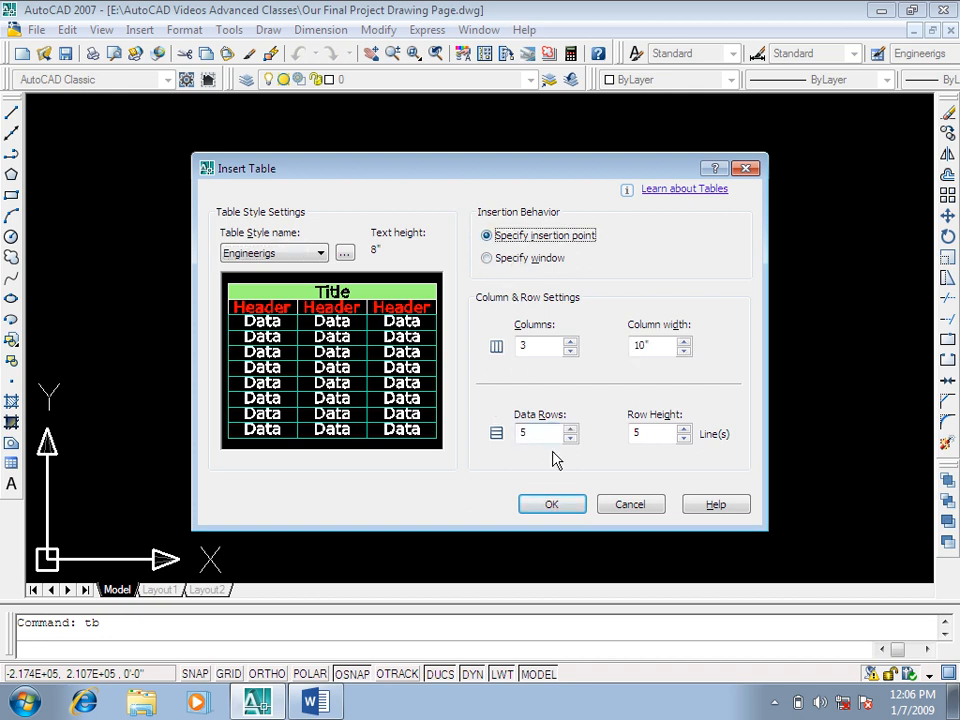
left_click(553, 505)
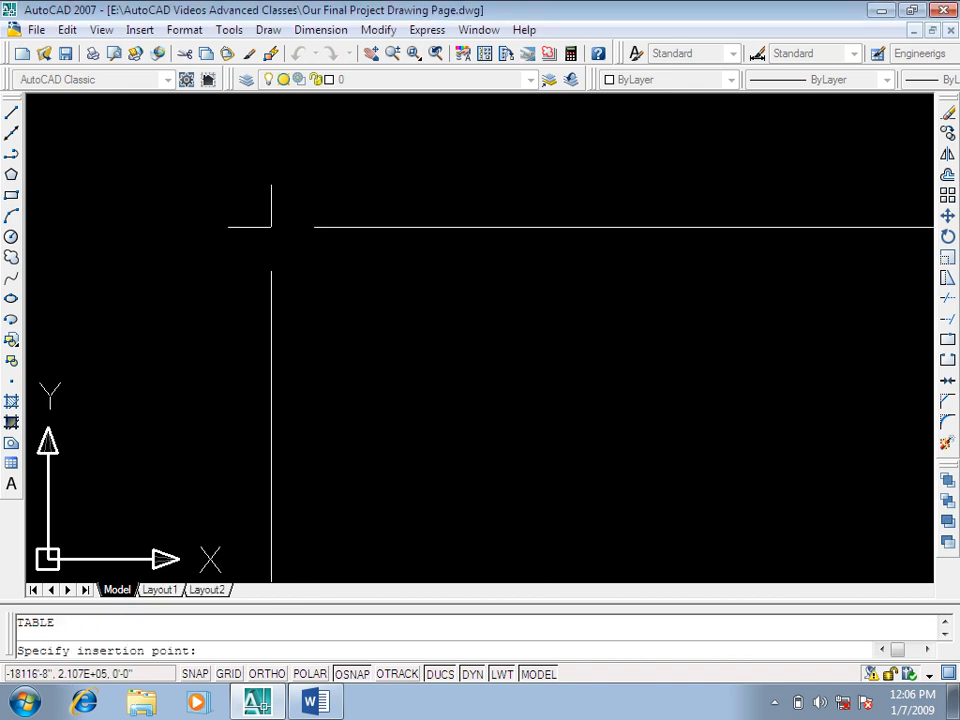
left_click(404, 193)
scroll(483, 278, "down", 3)
left_click(693, 104)
mouse_move(581, 328)
middle_mouse_down()
mouse_move(510, 195)
mouse_move(363, 227)
mouse_move(354, 214)
middle_mouse_up()
scroll(328, 182, "down", 2)
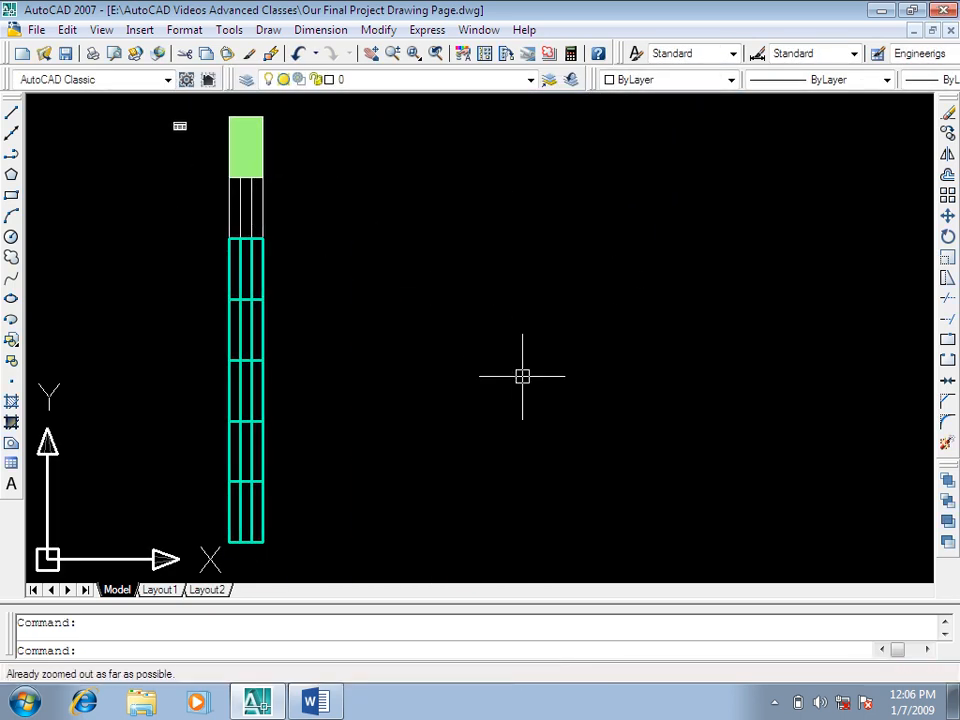
key("Escape")
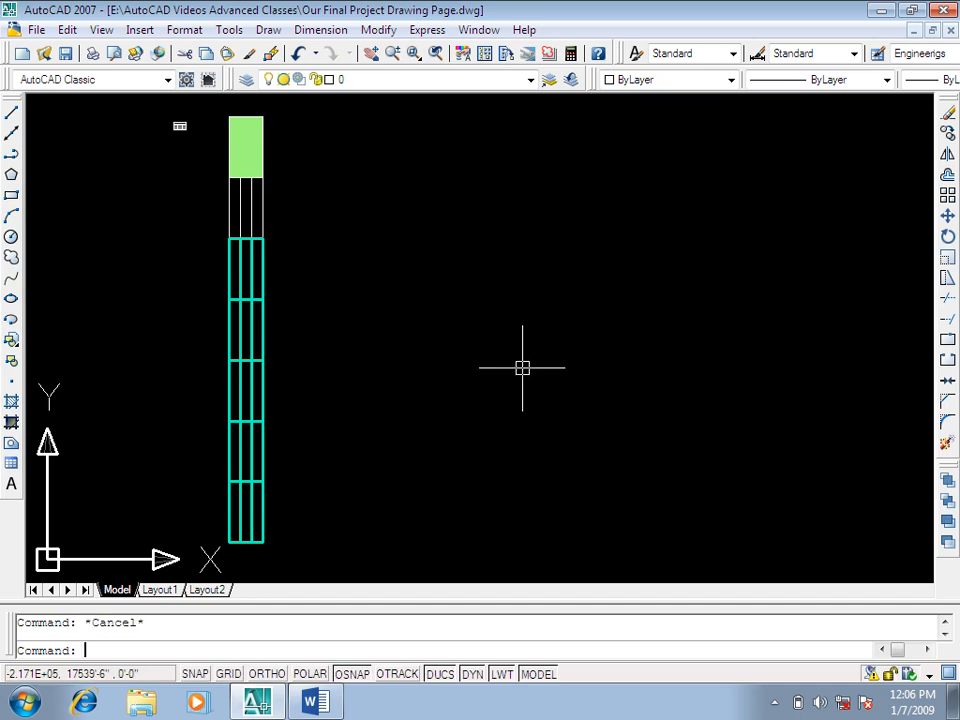
Step: Insert a second three-column table by window beside the first, with row height 5 lines, and enter "sdgdfg" as its title
type("tb")
key("Return")
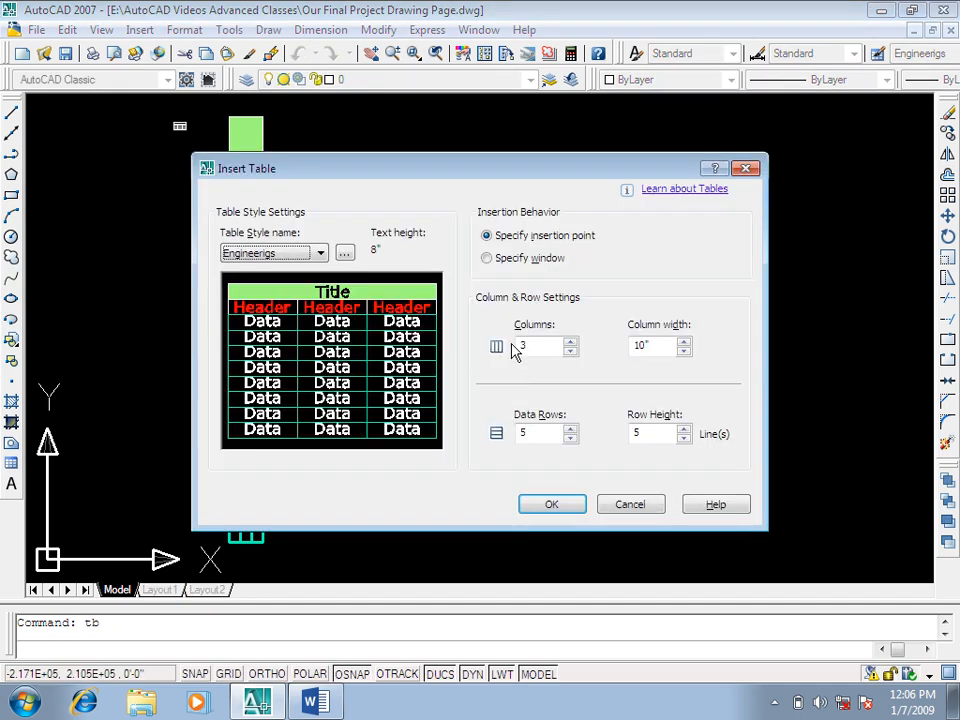
left_click(518, 262)
left_click(566, 511)
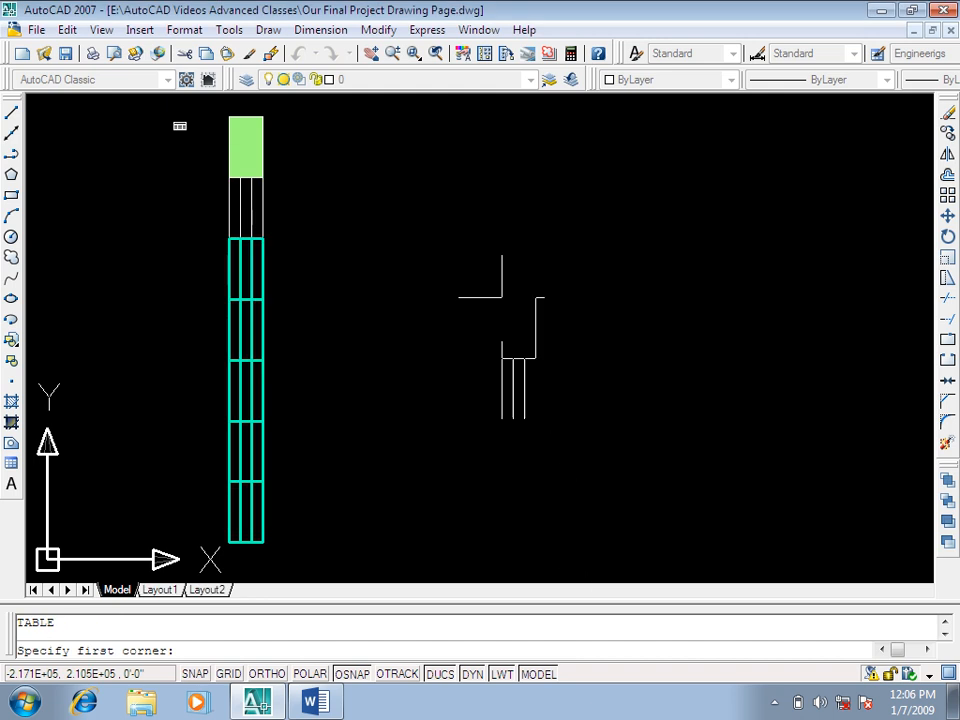
scroll(477, 300, "down", 1)
left_click(470, 208)
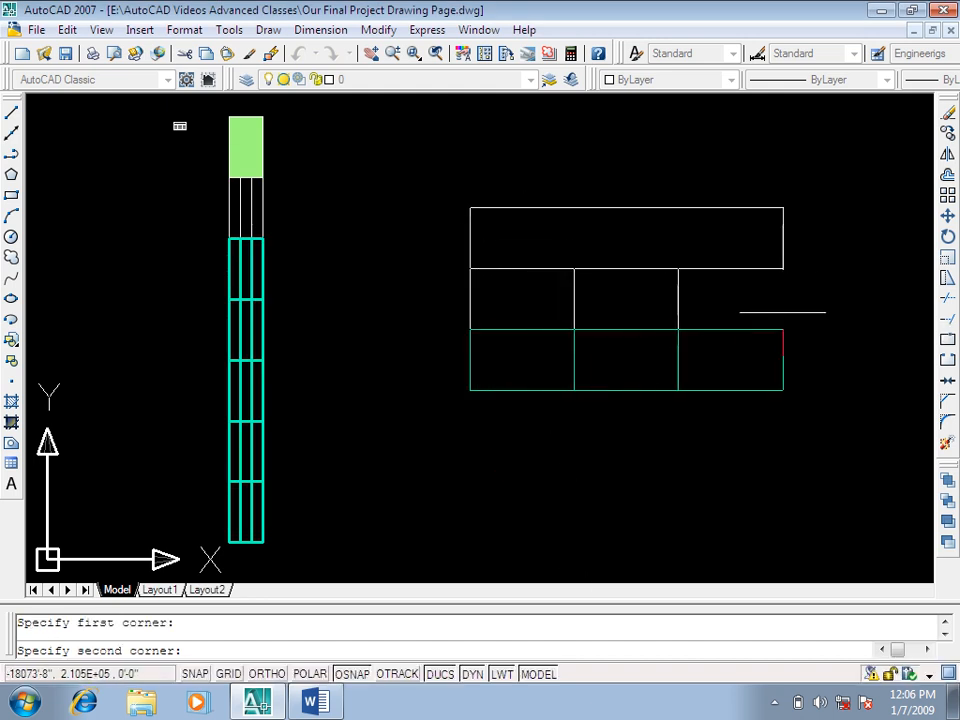
left_click(830, 313)
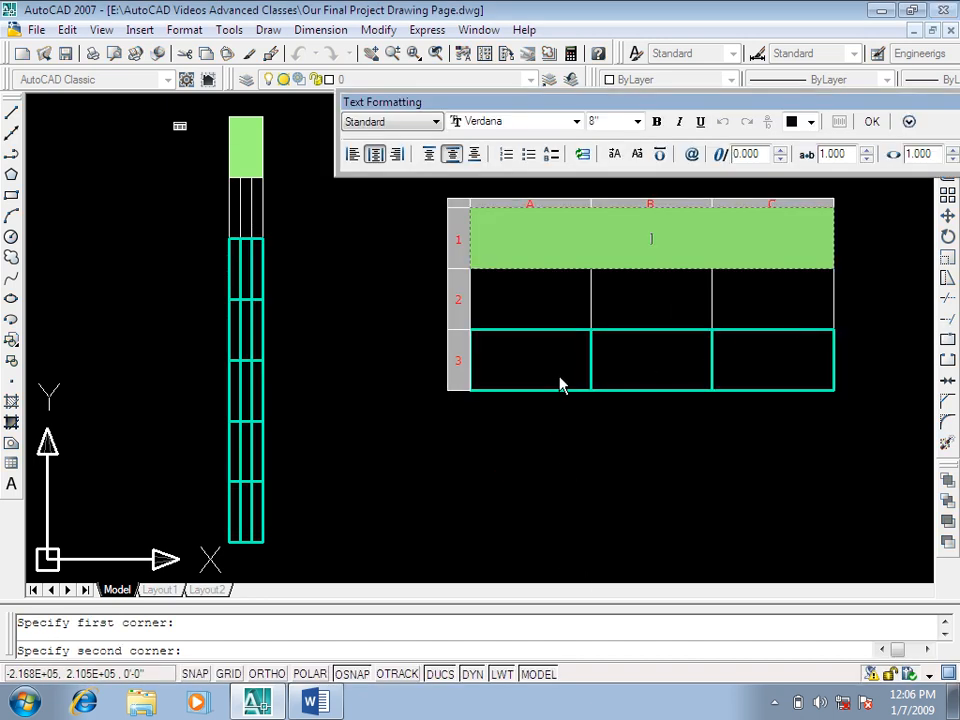
type("sdgdfg")
left_click(538, 298)
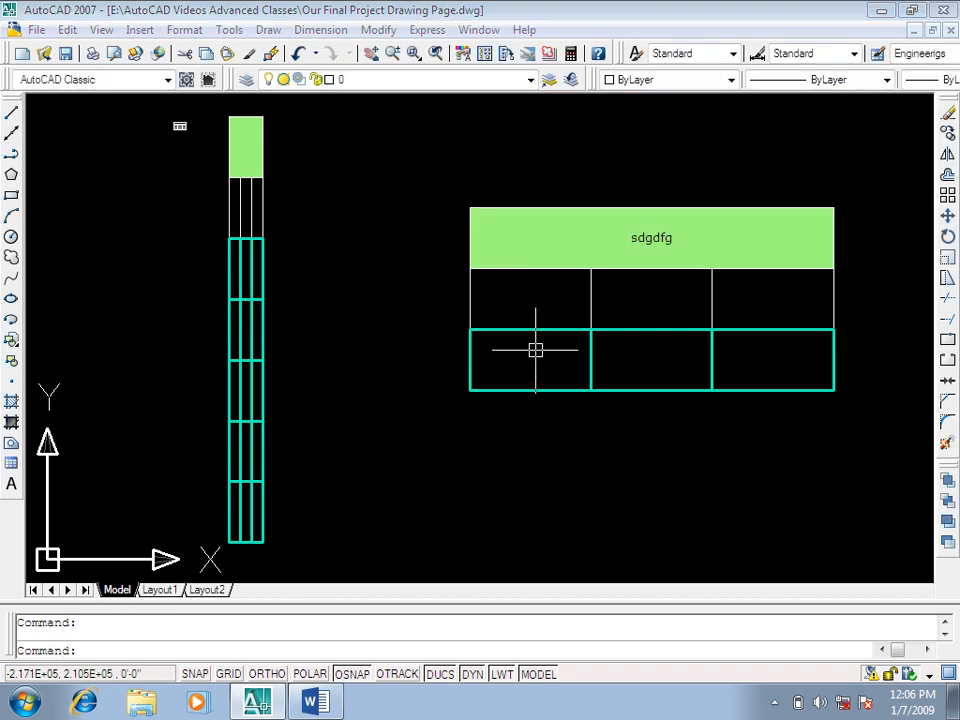
key("Escape")
Step: Fill the second table's column heads with "sdfsdf", "asdfdsf" and "dfgdfg", and its first data cell with "sadfsdf"
double_click(530, 315)
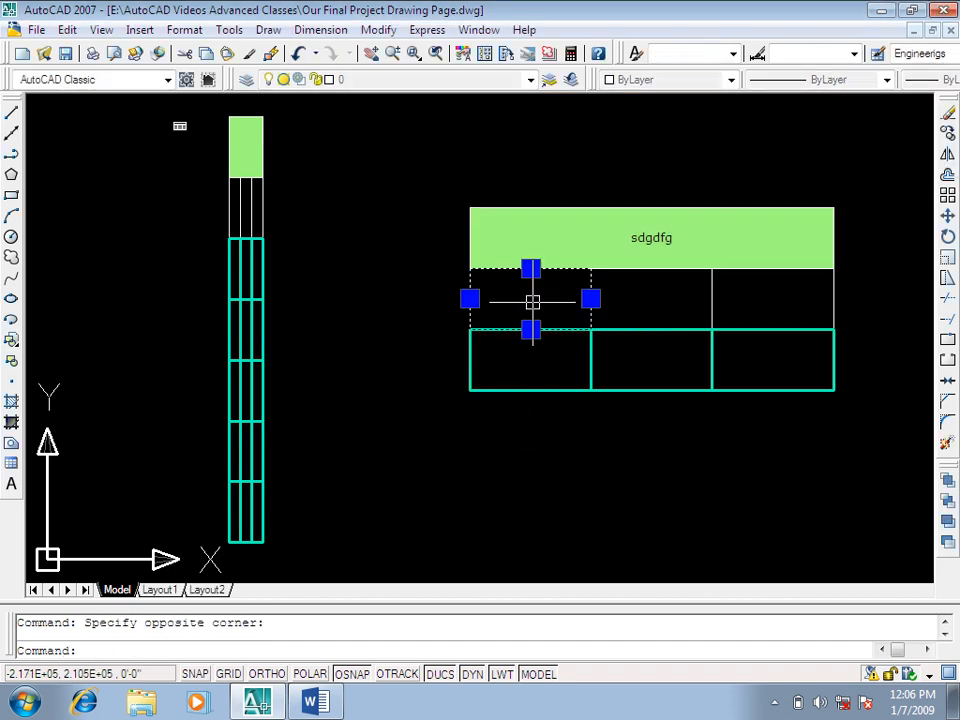
type("sdfsdf")
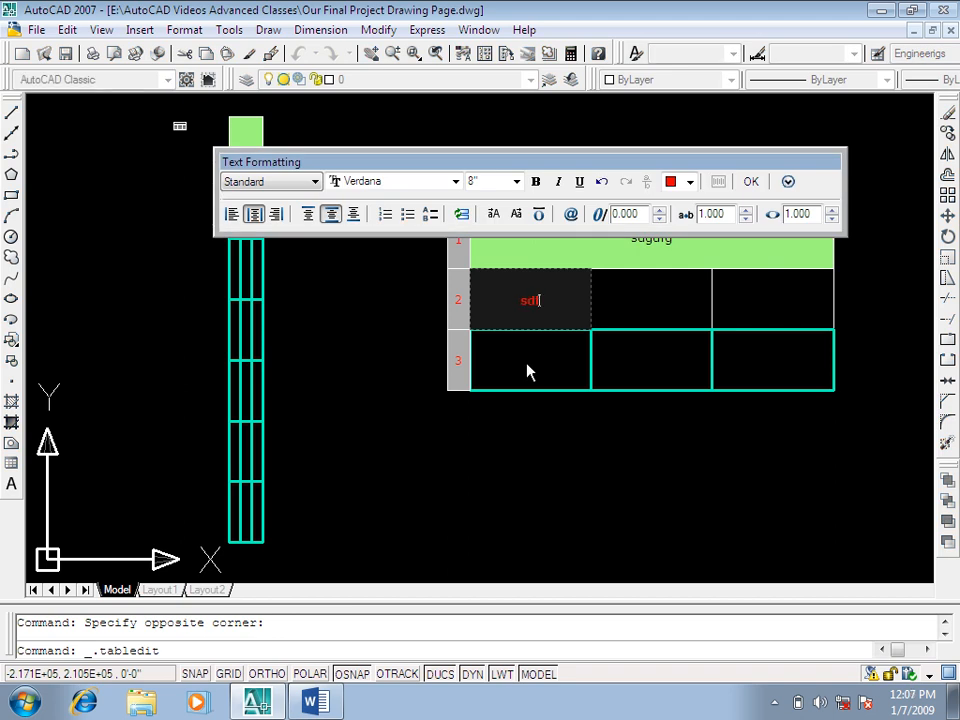
key("Tab")
type("asdfdsf")
key("Tab")
type("dfgdfg")
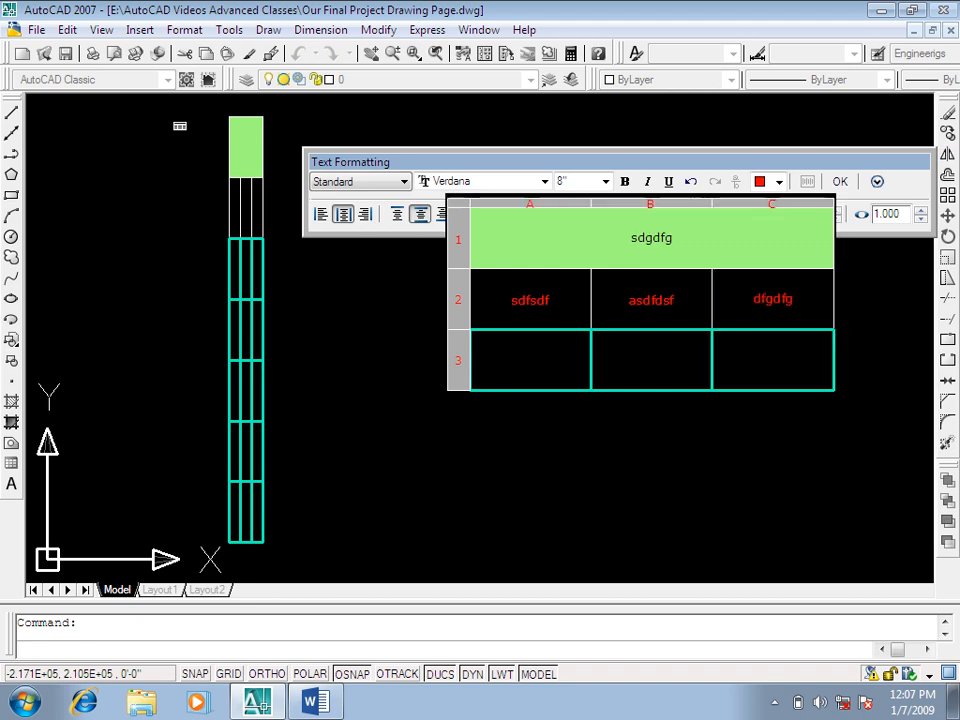
key("Tab")
type("sadfsdf")
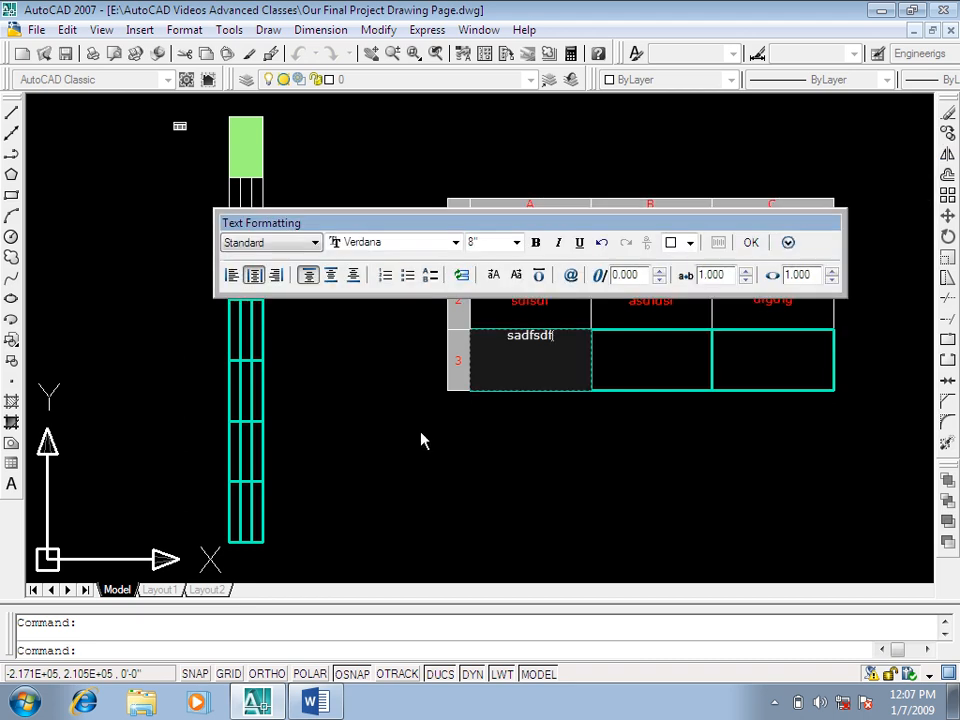
key("Tab")
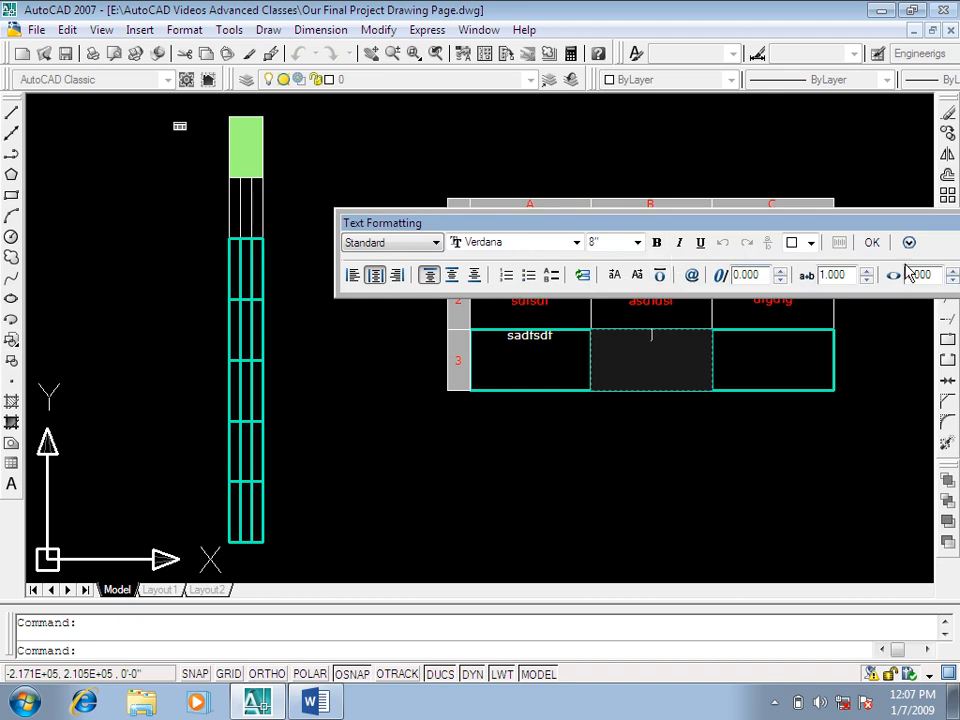
left_click(874, 242)
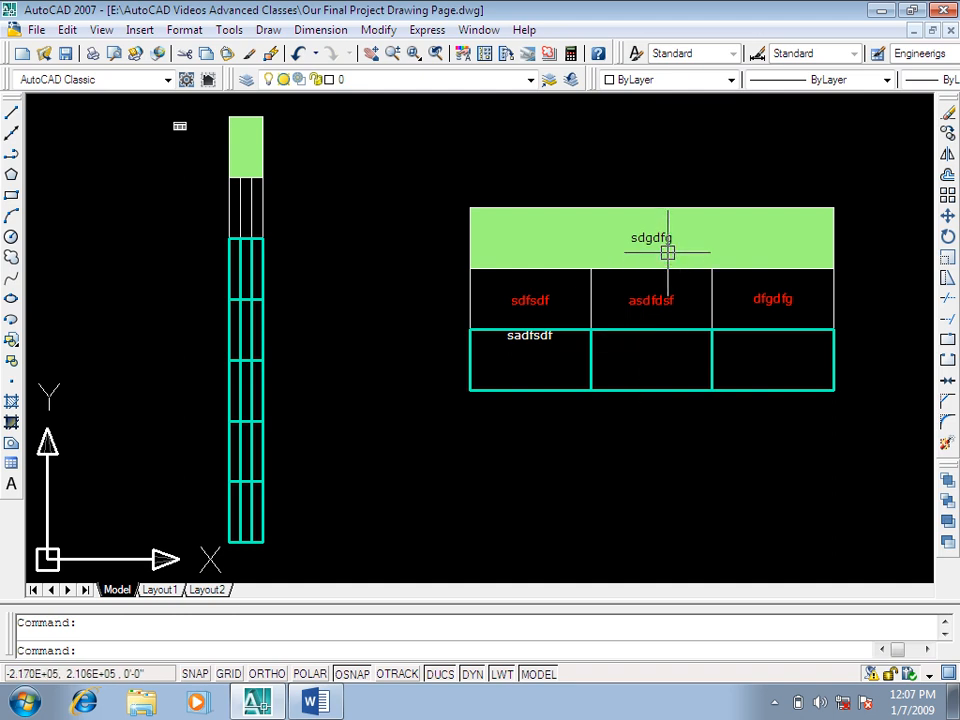
key("Escape")
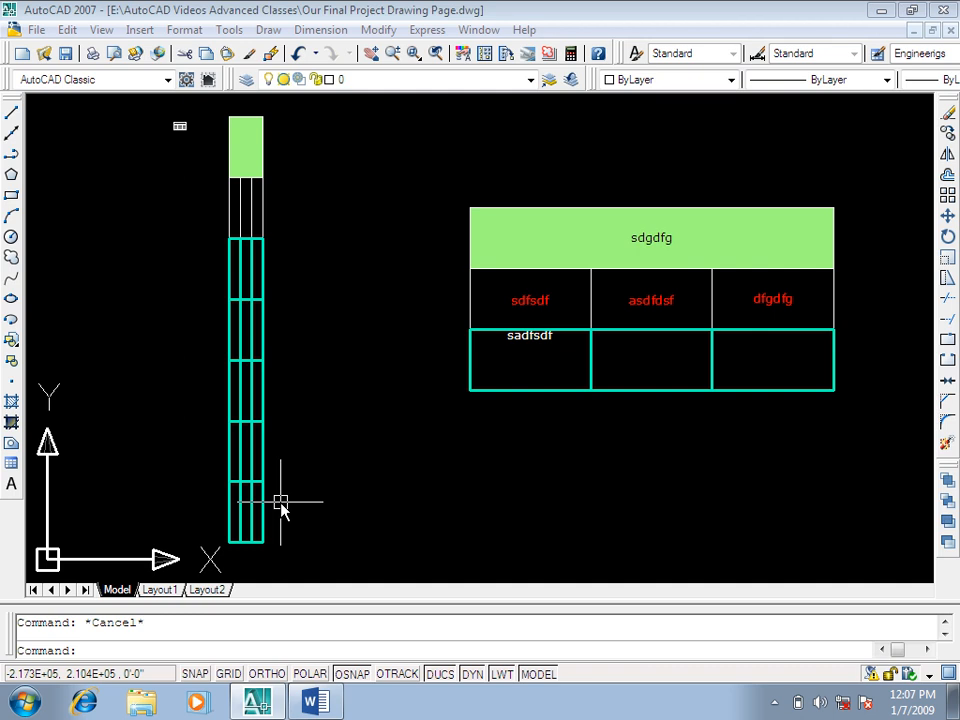
Step: Open the title settings of the Engineerigs table style for modification and look at the available cell data formats
type("ts")
key("Return")
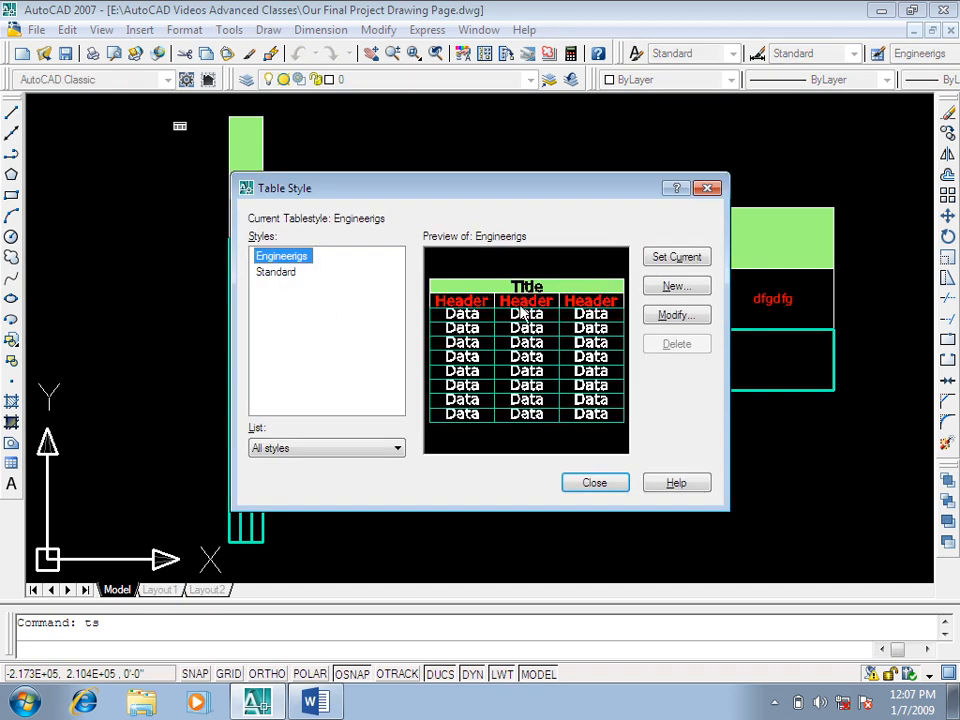
left_click(672, 316)
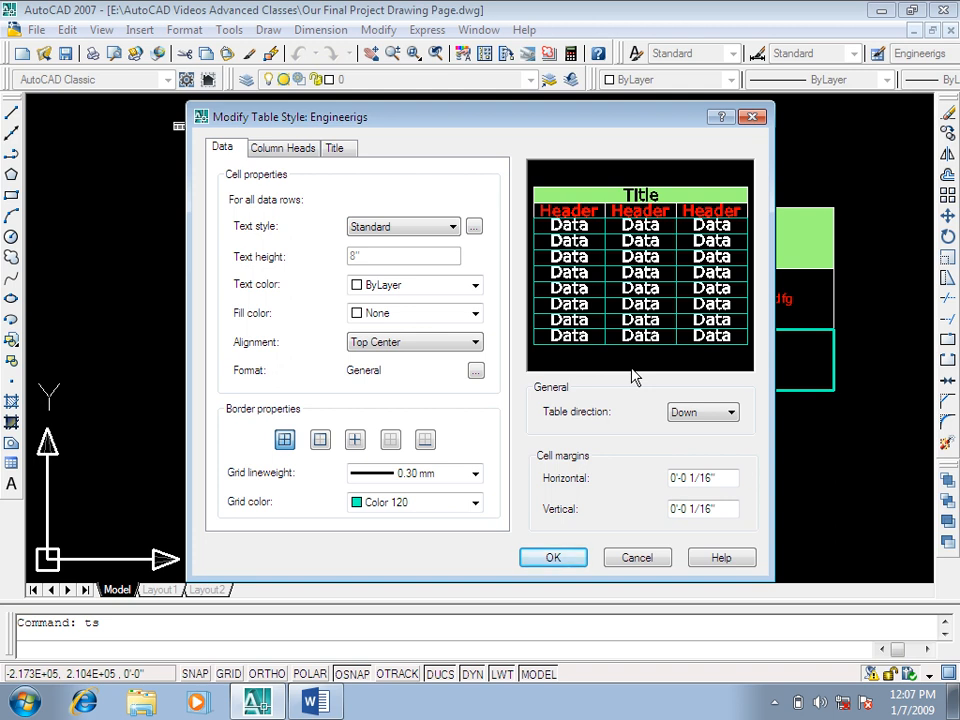
left_click(335, 148)
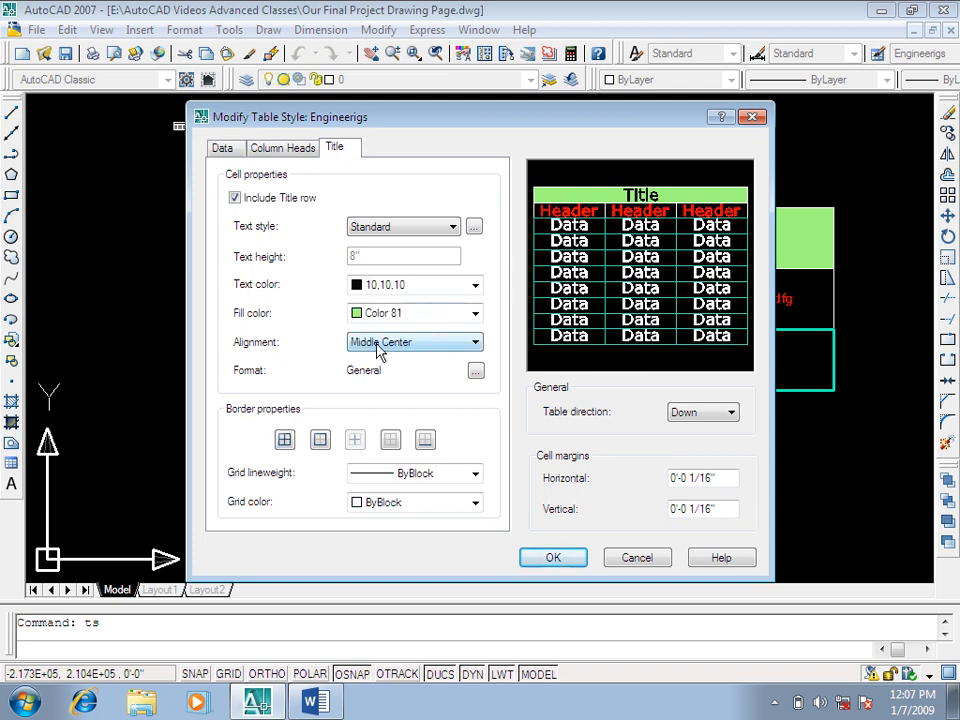
left_click(476, 371)
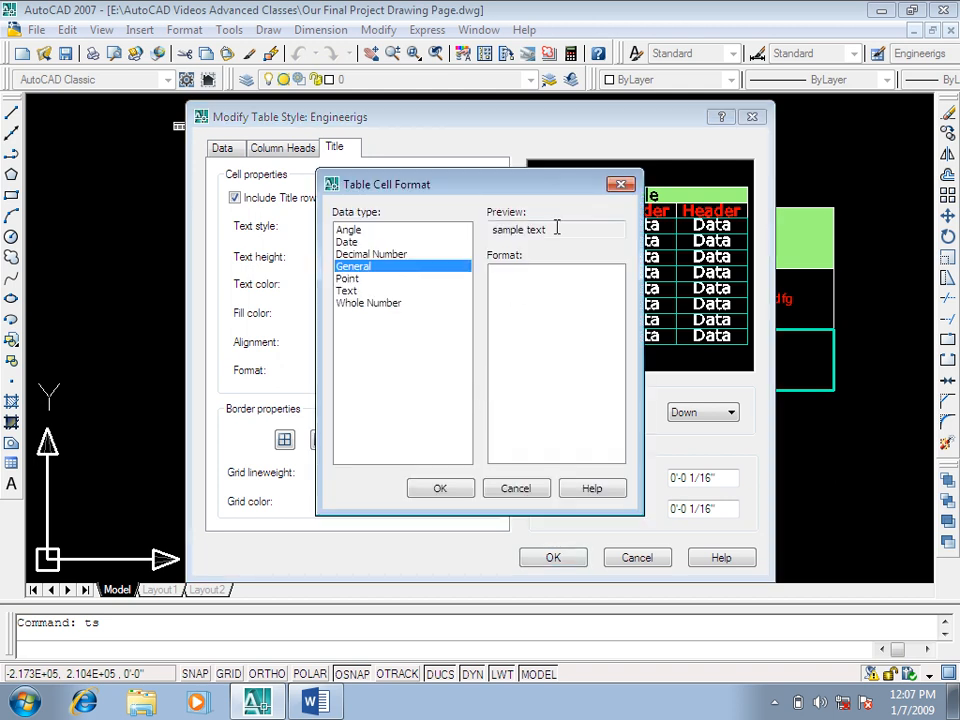
left_click(620, 184)
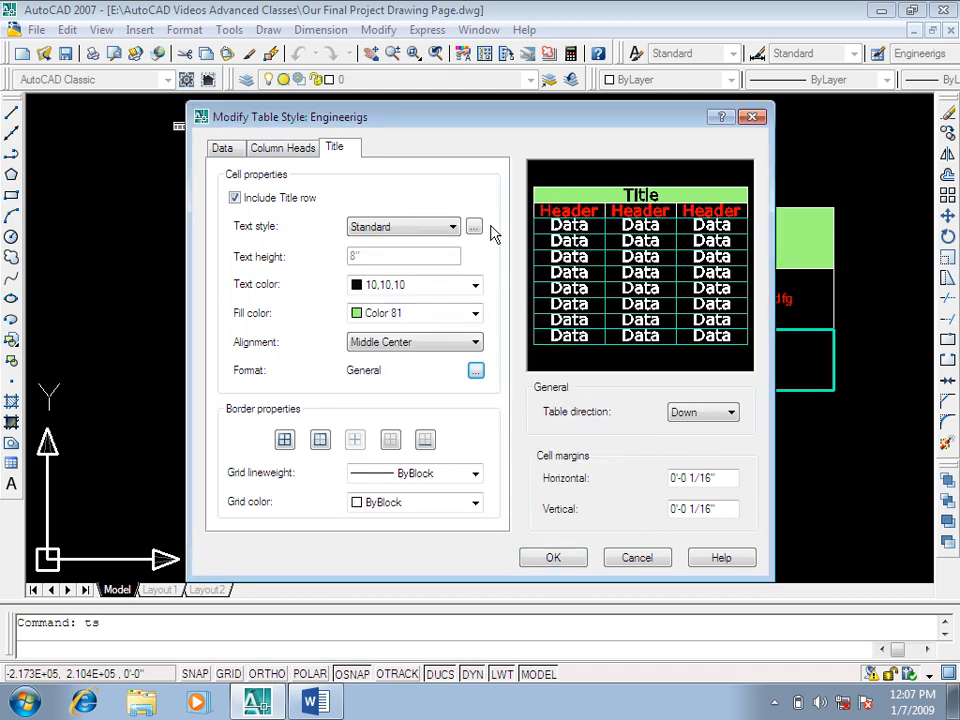
Step: Set the height of the Standard text style to 2' and save the modified table style
left_click(474, 227)
double_click(604, 329)
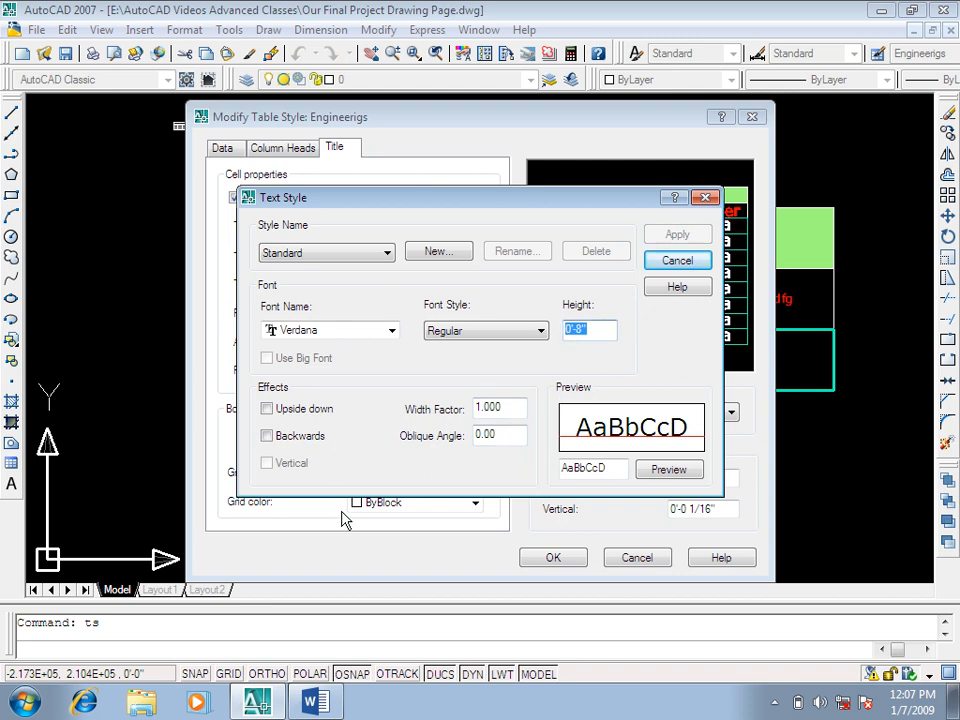
type("2")
left_click(677, 234)
left_click(677, 260)
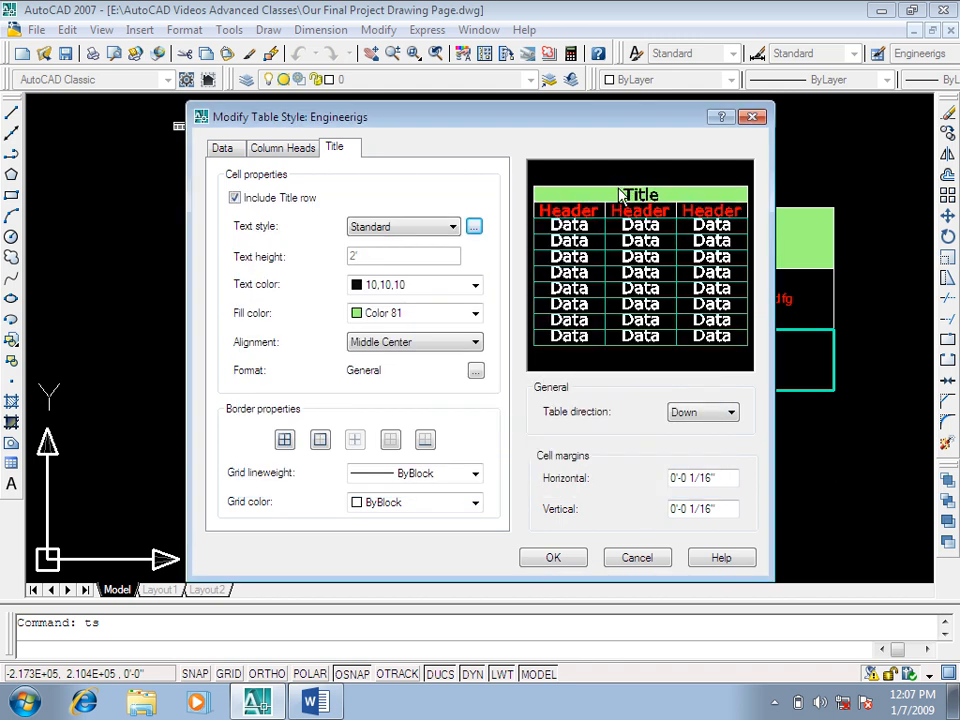
left_click(558, 559)
left_click(600, 484)
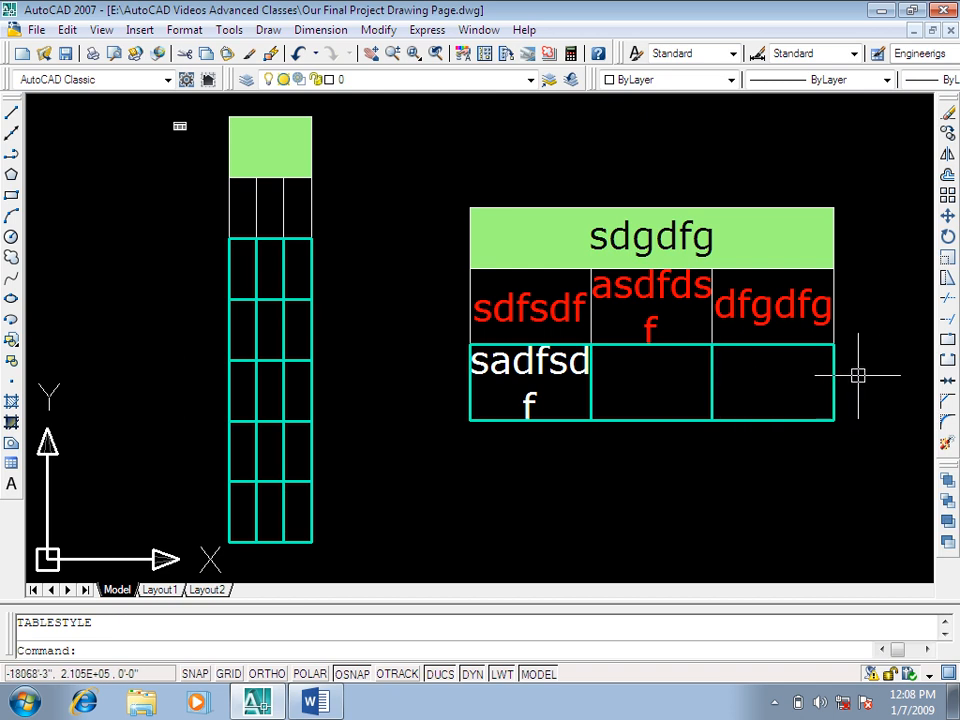
key("Escape")
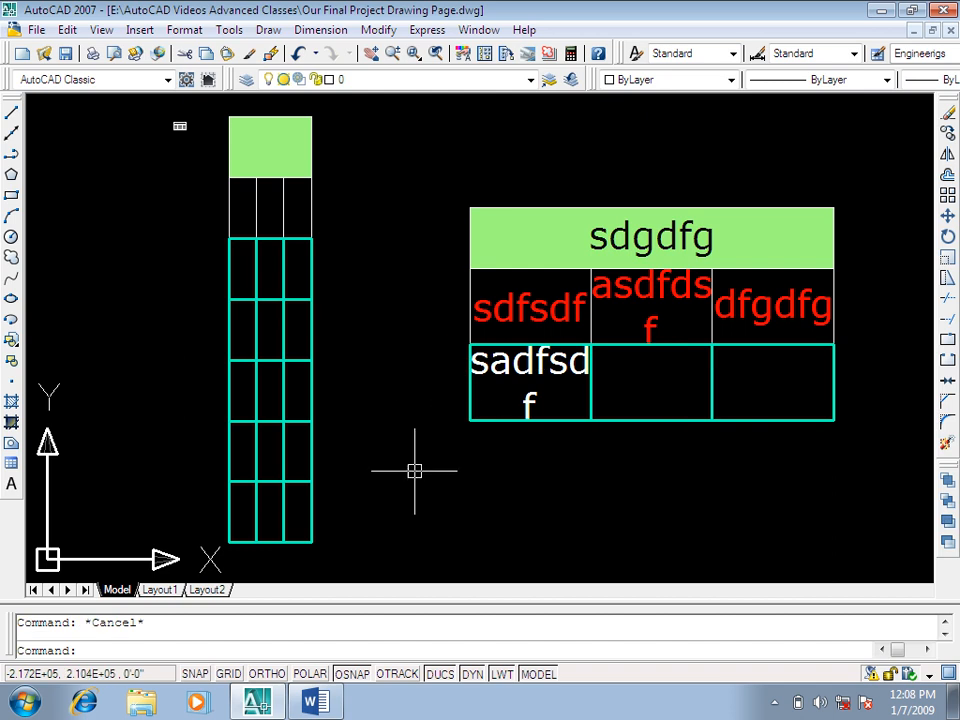
Step: Switch to Word to check the table entries in the command list, and return to AutoCAD
left_click(306, 706)
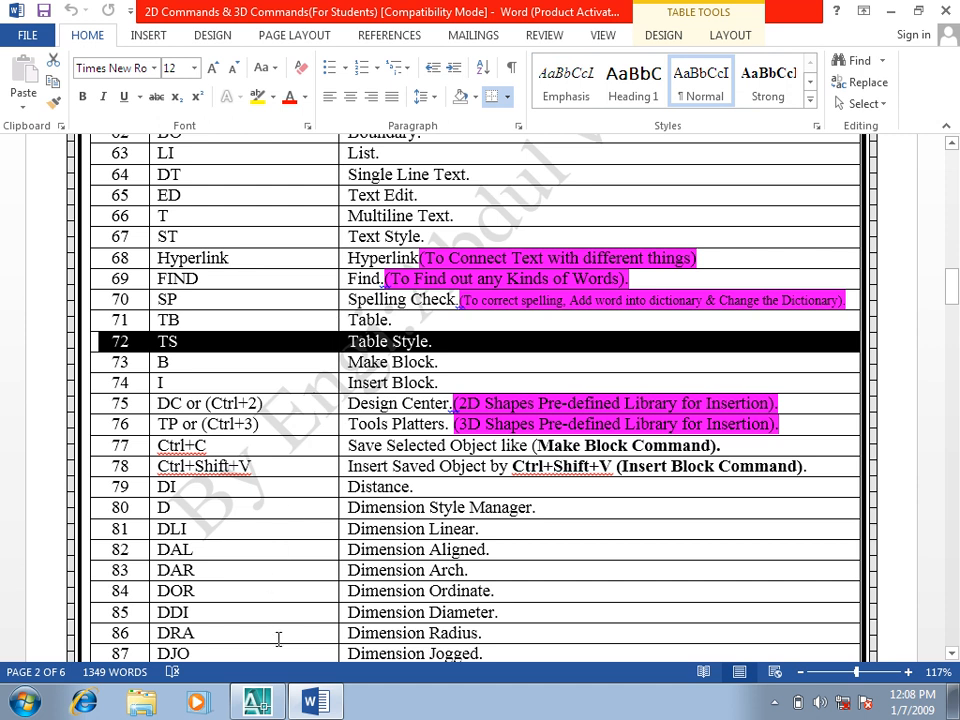
left_click(257, 703)
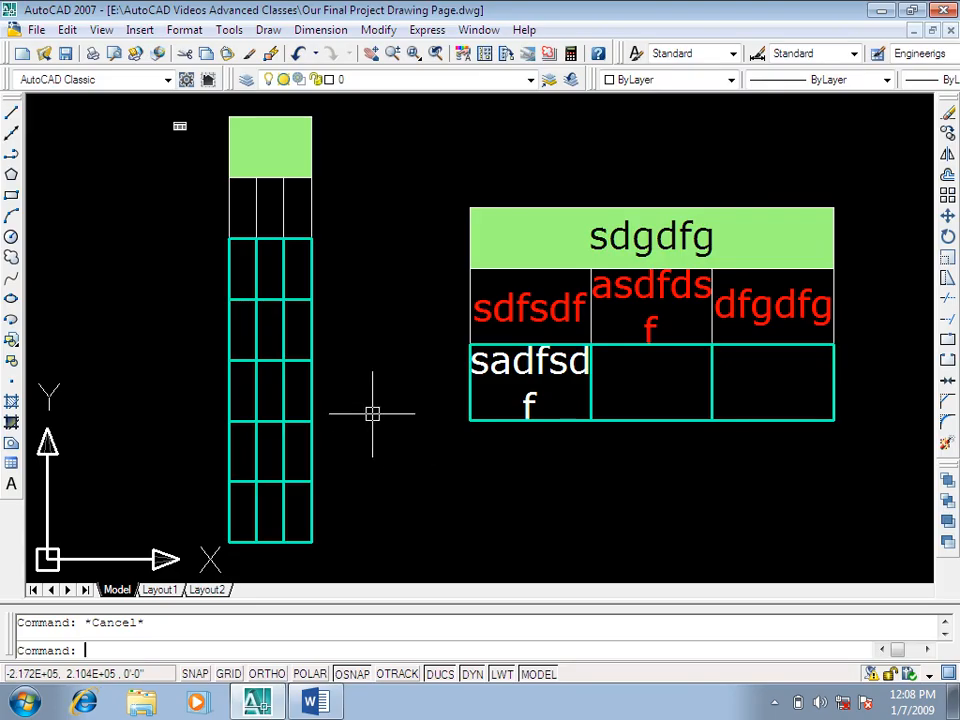
type("tb")
key("Return")
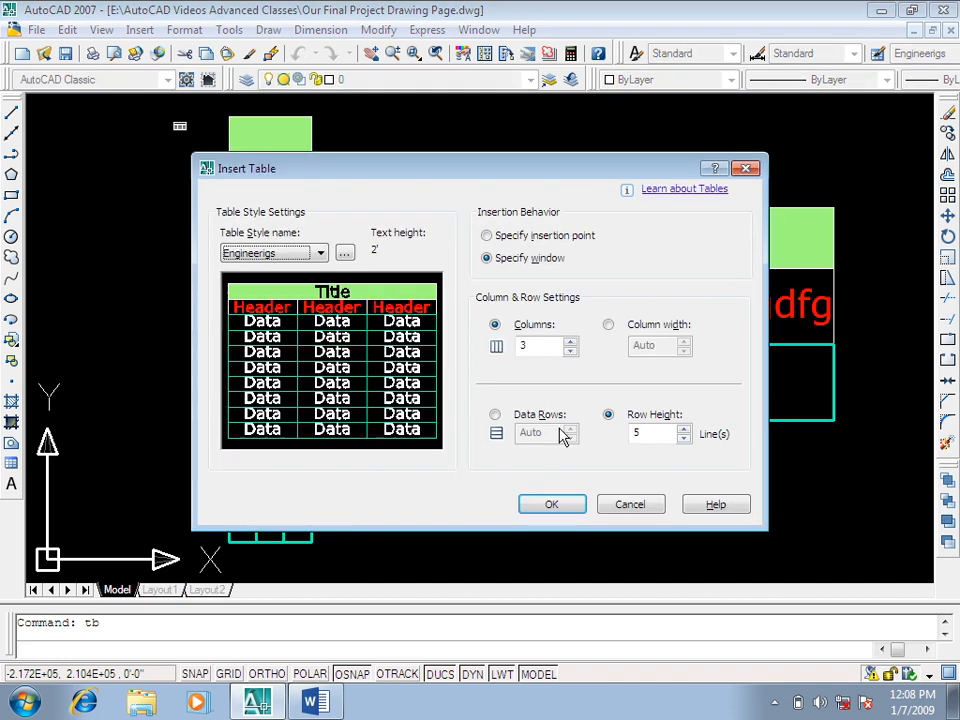
left_click(551, 504)
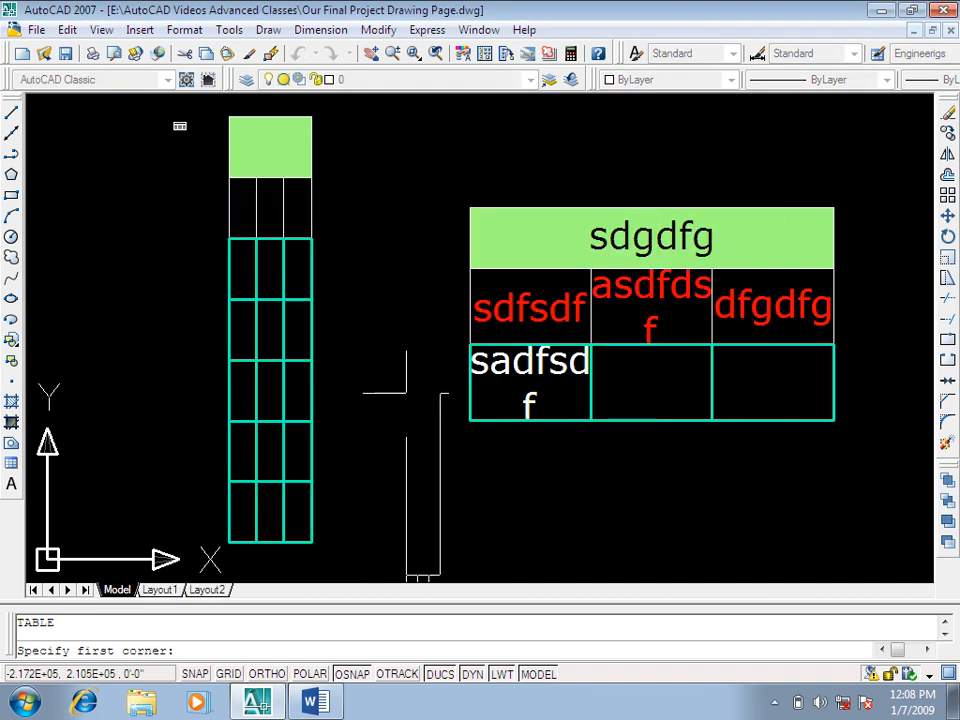
key("Escape")
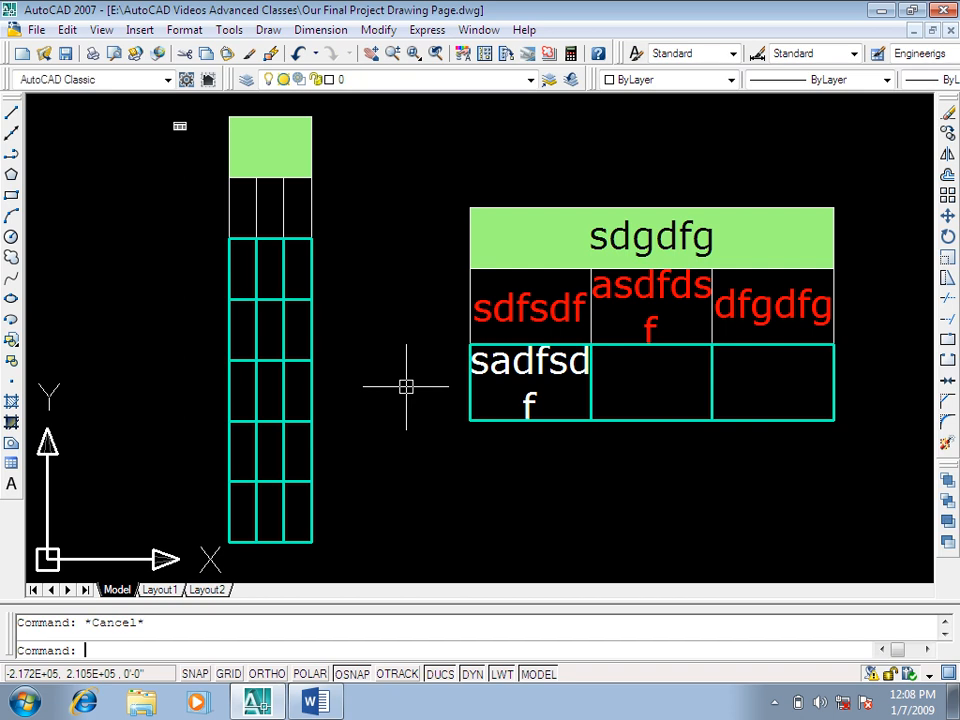